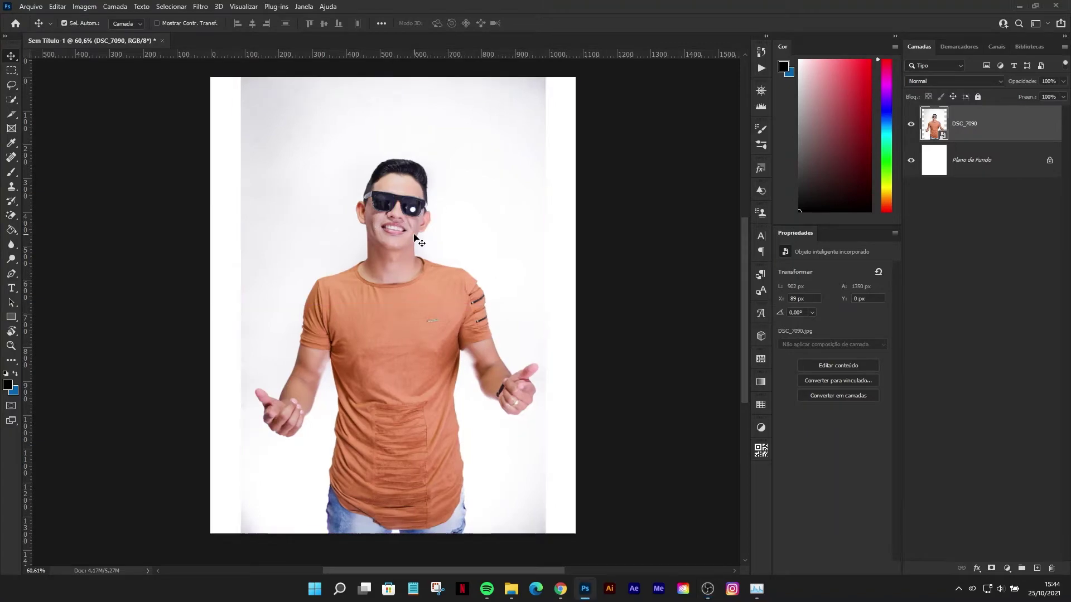
Step: With the Pen tool, place anchors up the jeans' left edge onto the shirt
{"action": "key", "text": "p"}
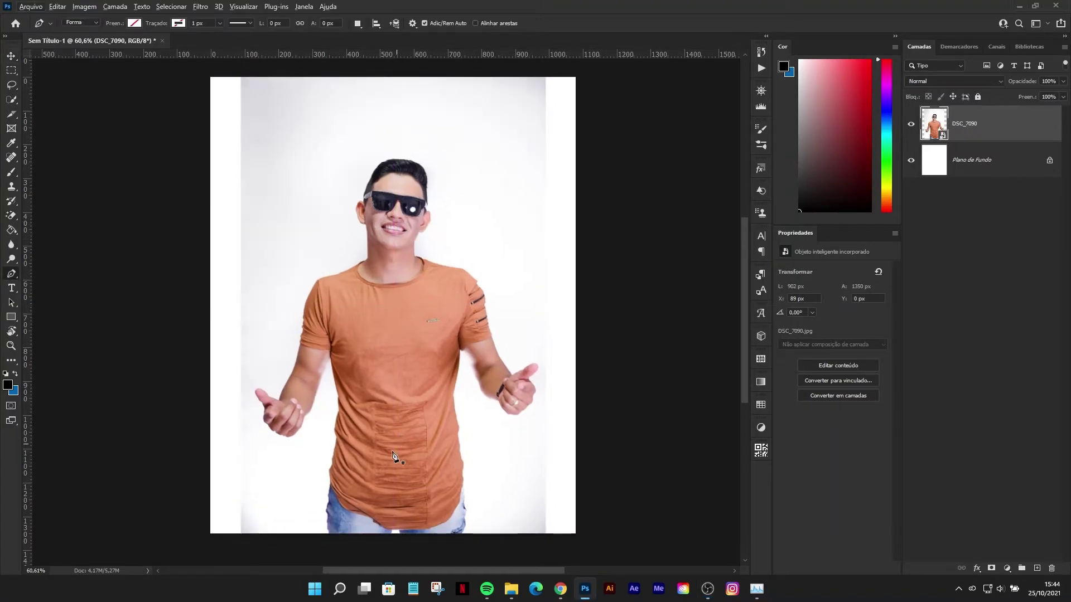
{"action": "scroll", "coordinate": [394, 456], "scroll_direction": "up", "scroll_amount": 3}
{"action": "left_click", "coordinate": [316, 527]}
{"action": "left_click", "coordinate": [313, 498]}
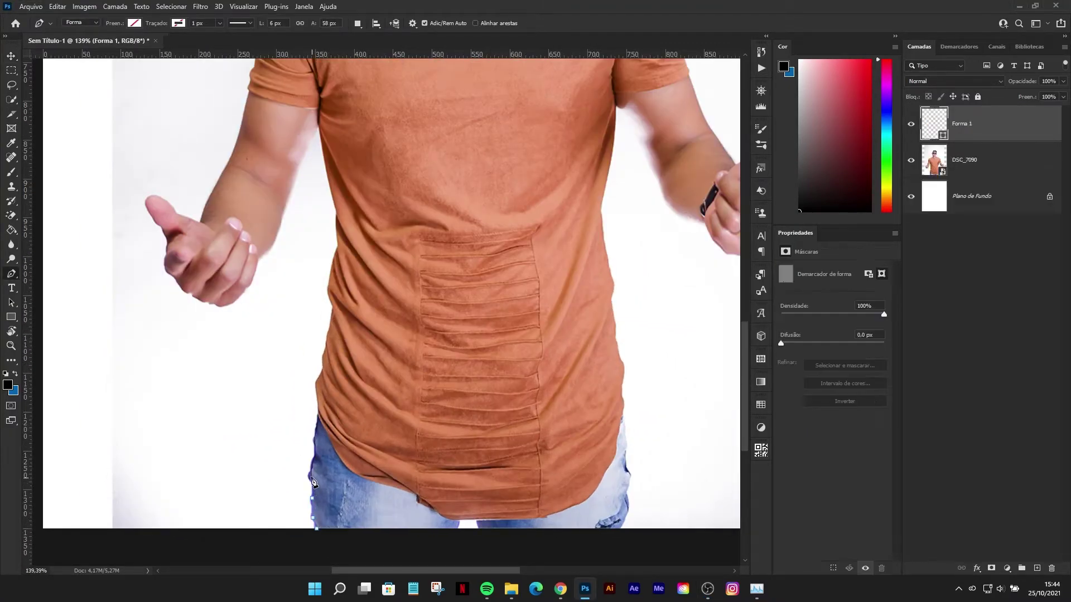
{"action": "left_click", "coordinate": [311, 476]}
{"action": "left_click", "coordinate": [314, 454]}
{"action": "left_click", "coordinate": [317, 416]}
{"action": "left_click", "coordinate": [318, 416]}
{"action": "left_click", "coordinate": [317, 384]}
{"action": "left_click", "coordinate": [323, 356]}
{"action": "left_click_drag", "start_coordinate": [333, 307], "coordinate": [324, 298]}
{"action": "left_click", "coordinate": [337, 261]}
Step: Continue the outline up the shirt's left edge, adding a curved point higher up
{"action": "scroll", "coordinate": [489, 212], "scroll_direction": "down", "scroll_amount": 2}
{"action": "scroll", "coordinate": [321, 377], "scroll_direction": "up", "scroll_amount": 5}
{"action": "left_click", "coordinate": [321, 378]}
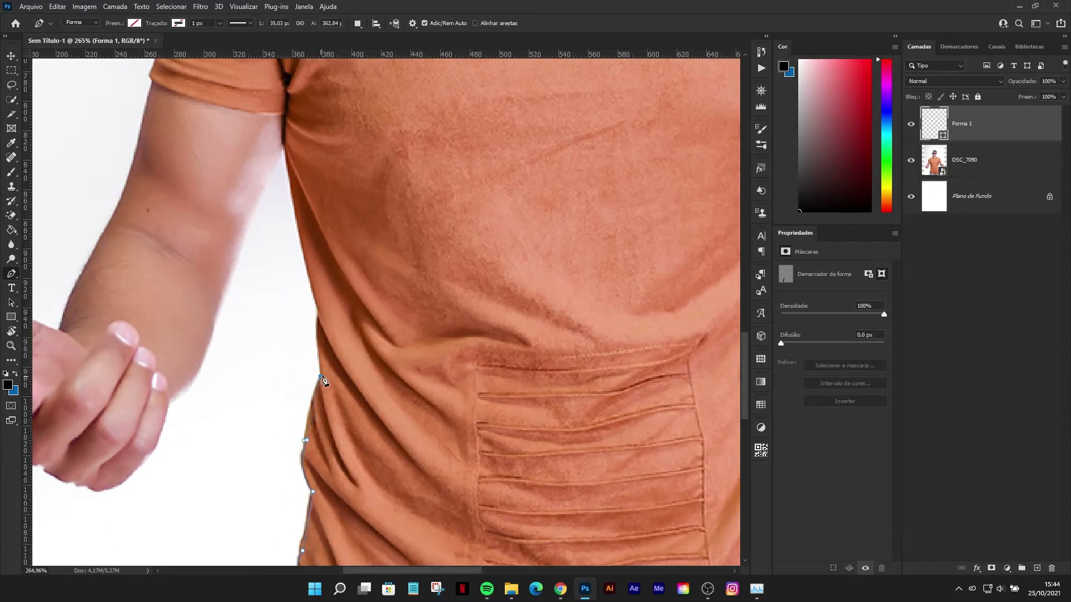
{"action": "left_click", "coordinate": [321, 340]}
{"action": "left_click", "coordinate": [322, 314]}
{"action": "mouse_move", "coordinate": [322, 284]}
{"action": "left_mouse_down"}
{"action": "mouse_move", "coordinate": [405, 388]}
{"action": "mouse_move", "coordinate": [388, 417]}
{"action": "left_mouse_up"}
{"action": "left_click_drag", "start_coordinate": [265, 277], "coordinate": [261, 244]}
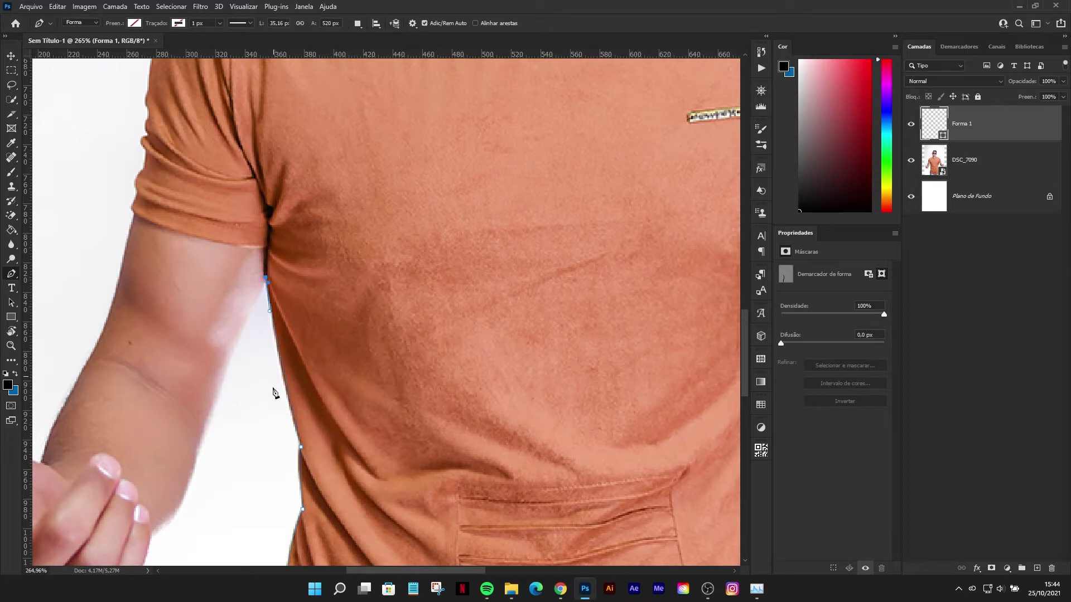
{"action": "left_click_drag", "start_coordinate": [273, 392], "coordinate": [357, 209]}
Step: Curve the outline around the forearm, the bottom of the hand and the finger
{"action": "left_click", "coordinate": [272, 244]}
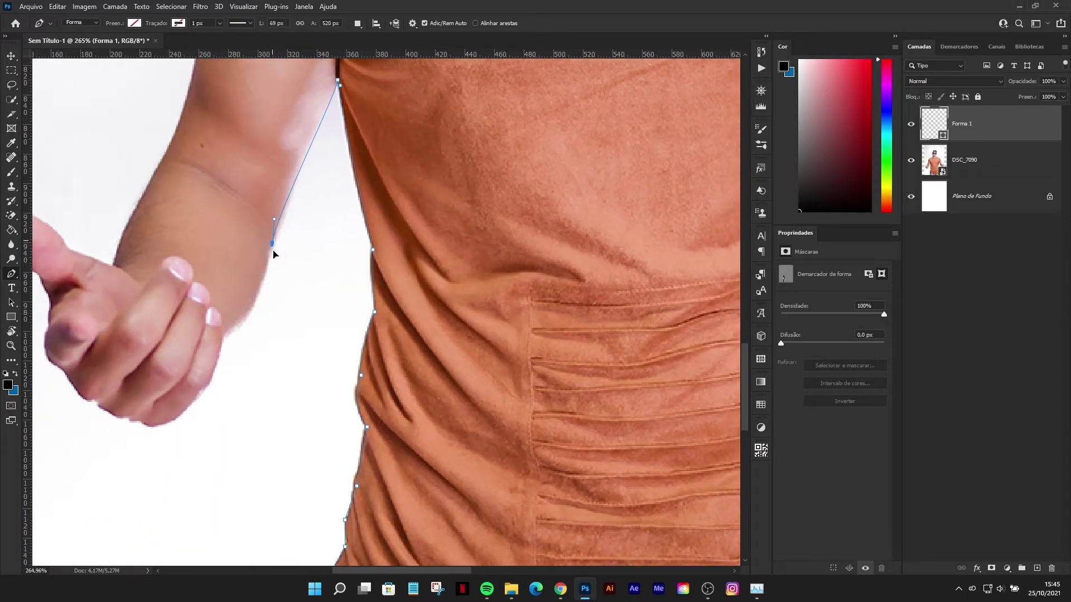
{"action": "mouse_move", "coordinate": [224, 337]}
{"action": "left_mouse_down"}
{"action": "mouse_move", "coordinate": [190, 341]}
{"action": "mouse_move", "coordinate": [280, 230]}
{"action": "left_mouse_up"}
{"action": "mouse_move", "coordinate": [226, 300]}
{"action": "left_mouse_down"}
{"action": "mouse_move", "coordinate": [179, 327]}
{"action": "mouse_move", "coordinate": [171, 296]}
{"action": "mouse_move", "coordinate": [196, 307]}
{"action": "left_mouse_up"}
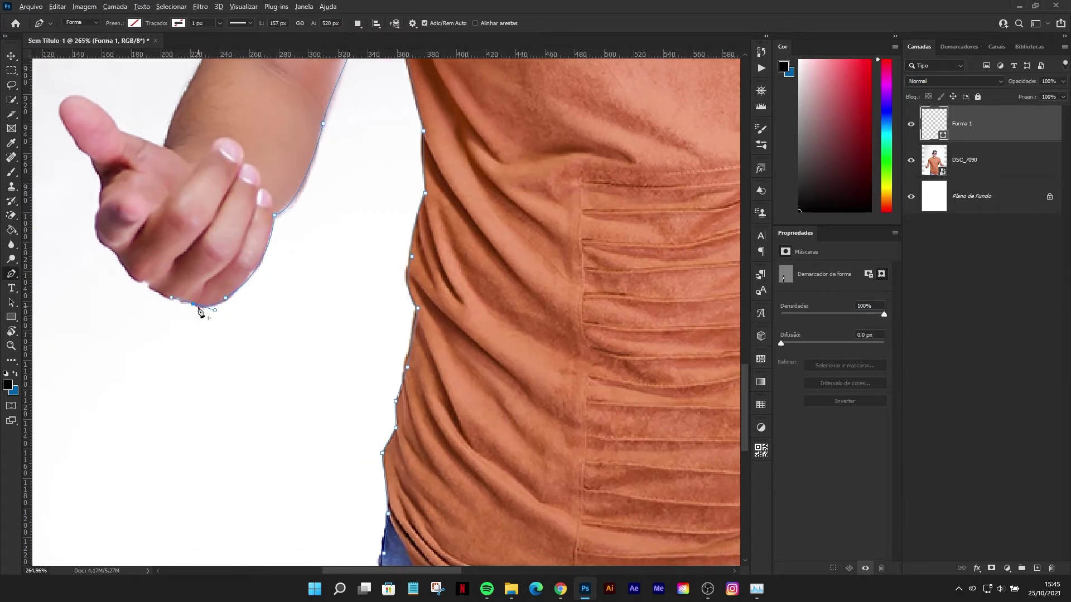
{"action": "left_click_drag", "start_coordinate": [139, 275], "coordinate": [148, 288]}
{"action": "left_click_drag", "start_coordinate": [115, 253], "coordinate": [98, 223]}
Step: Trace up the finger, around the fingertip and back up the arm
{"action": "left_click", "coordinate": [101, 182]}
{"action": "left_click", "coordinate": [88, 154]}
{"action": "mouse_move", "coordinate": [64, 114]}
{"action": "left_mouse_down"}
{"action": "mouse_move", "coordinate": [57, 86]}
{"action": "mouse_move", "coordinate": [58, 109]}
{"action": "left_mouse_up"}
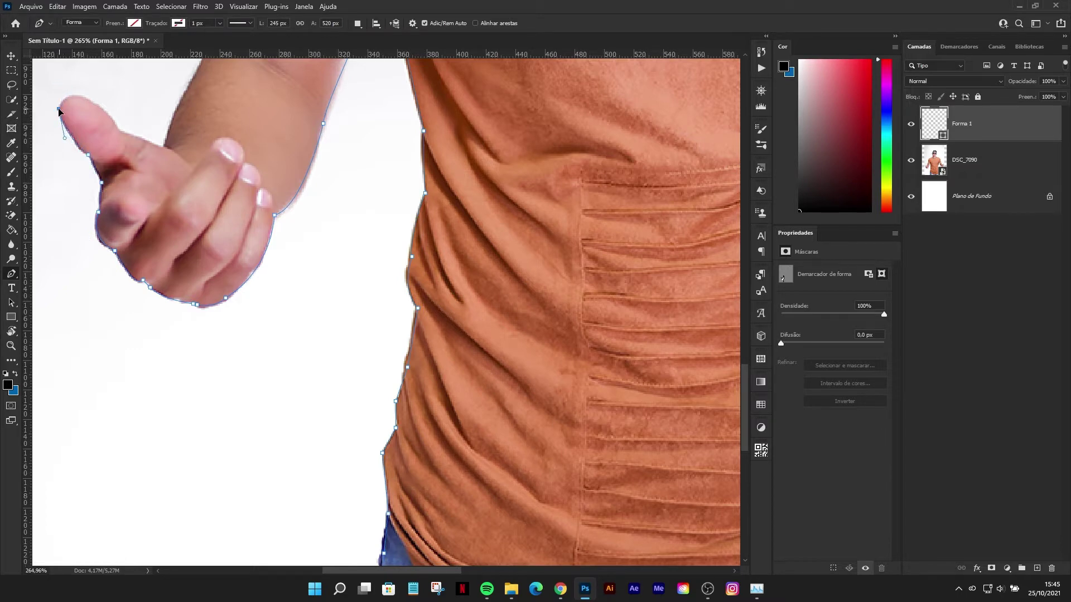
{"action": "left_click", "coordinate": [88, 100]}
{"action": "left_click_drag", "start_coordinate": [120, 130], "coordinate": [135, 154]}
{"action": "left_click", "coordinate": [162, 148]}
{"action": "left_click", "coordinate": [183, 89]}
{"action": "left_click", "coordinate": [196, 70]}
Step: Shape the upper arm curve toward the sleeve
{"action": "left_click_drag", "start_coordinate": [213, 74], "coordinate": [184, 214]}
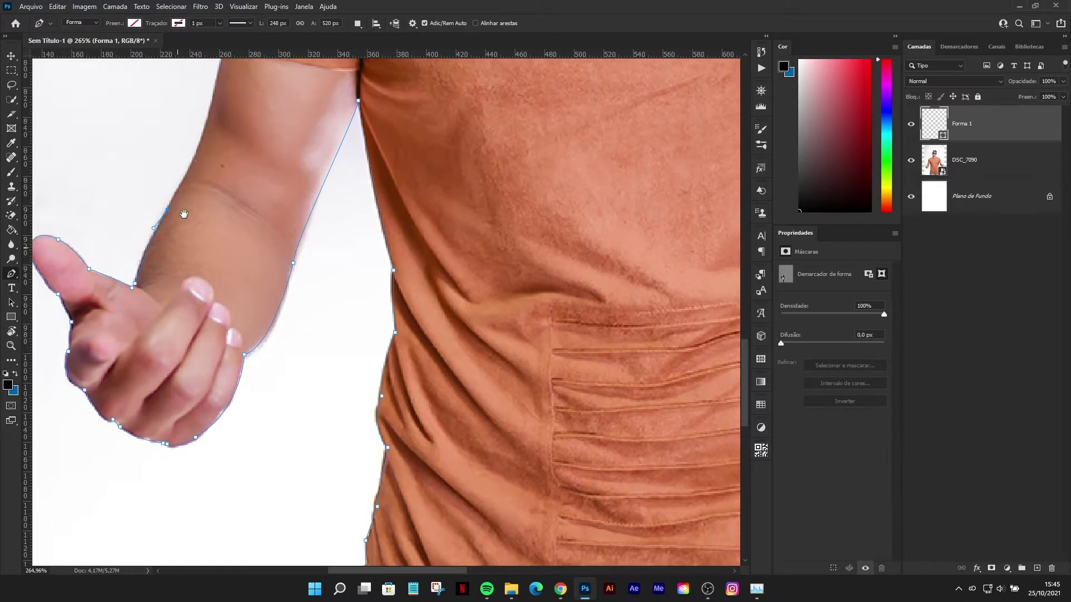
{"action": "left_click", "coordinate": [195, 153]}
{"action": "left_click_drag", "start_coordinate": [232, 105], "coordinate": [211, 259]}
{"action": "left_click_drag", "start_coordinate": [207, 190], "coordinate": [206, 176]}
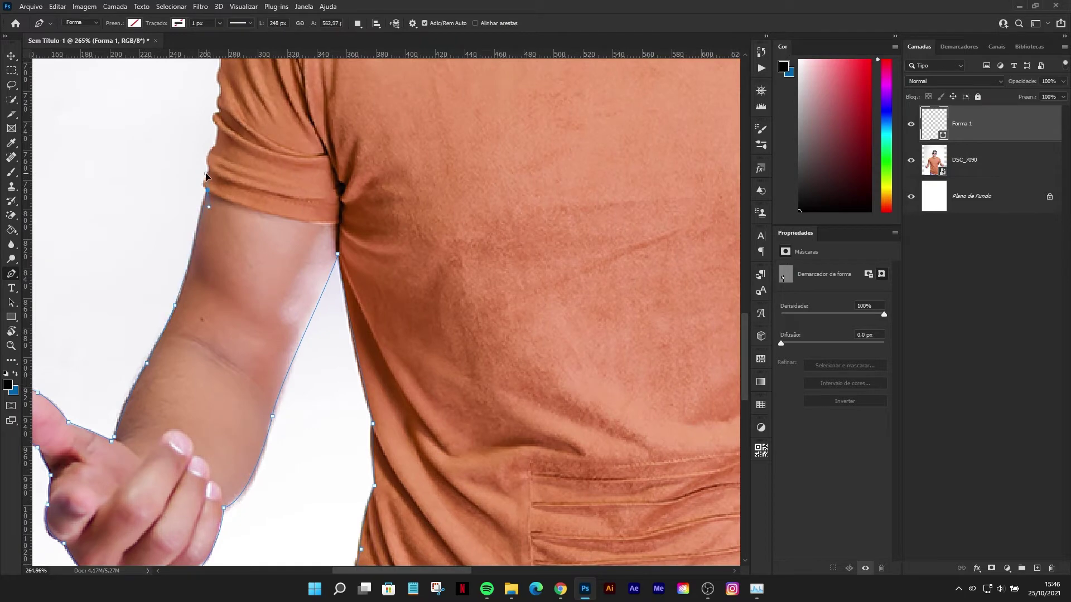
{"action": "left_click_drag", "start_coordinate": [190, 267], "coordinate": [200, 238]}
Step: Trace up the sleeve edge with sharp corners to the top of the shoulder
{"action": "mouse_move", "coordinate": [208, 176]}
{"action": "left_mouse_down"}
{"action": "mouse_move", "coordinate": [204, 348]}
{"action": "mouse_move", "coordinate": [219, 320]}
{"action": "left_mouse_up"}
{"action": "left_click", "coordinate": [206, 341]}
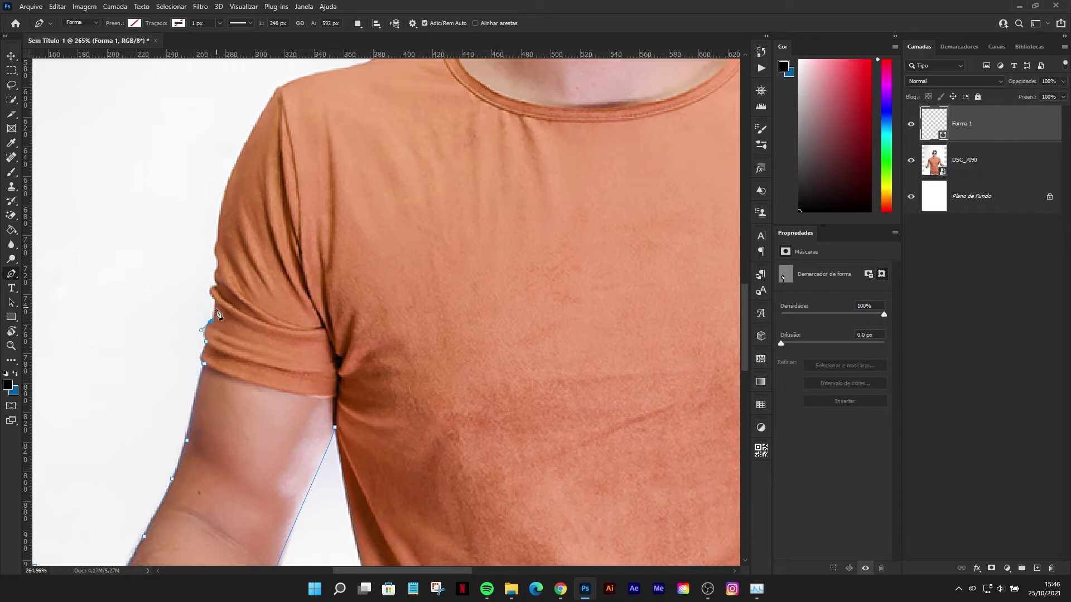
{"action": "left_click", "coordinate": [215, 295]}
{"action": "left_click", "coordinate": [217, 286], "text": "alt"}
{"action": "left_click", "coordinate": [220, 237]}
{"action": "left_click_drag", "start_coordinate": [289, 86], "coordinate": [343, 33]}
{"action": "key", "text": "ctrl+z"}
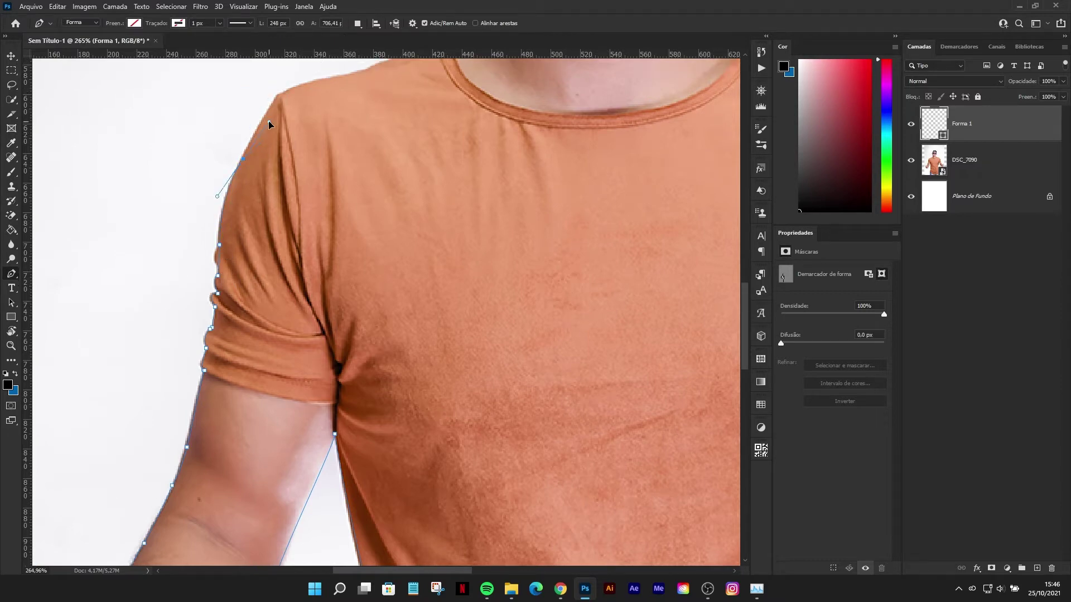
{"action": "left_click", "coordinate": [243, 160], "text": "alt"}
{"action": "left_click", "coordinate": [277, 97]}
Step: Curve the outline along the shoulder to the collar and the base of the neck
{"action": "scroll", "coordinate": [277, 97], "scroll_direction": "up", "scroll_amount": 3}
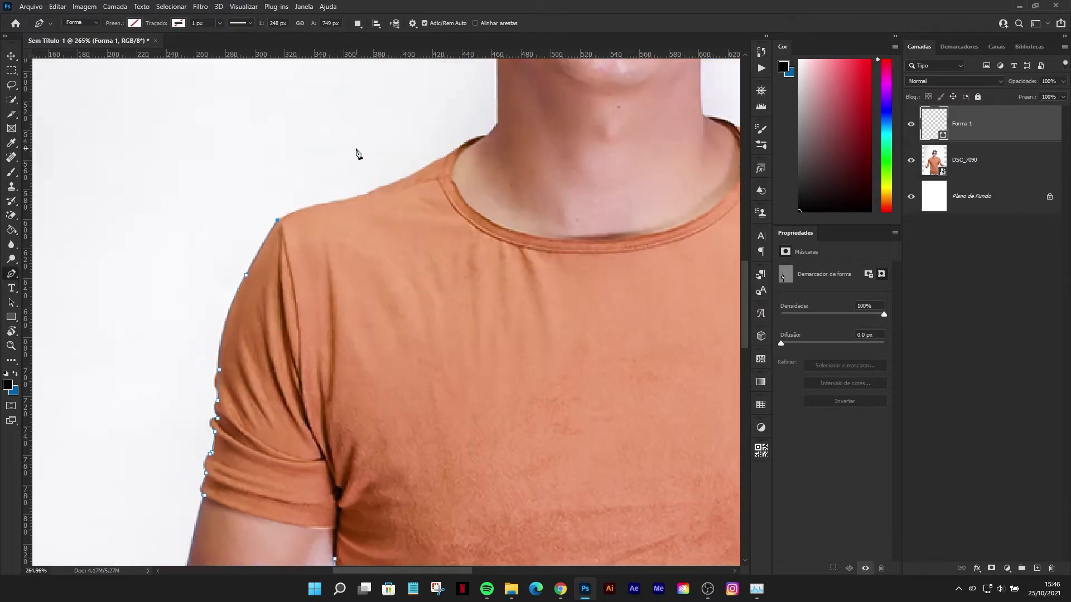
{"action": "scroll", "coordinate": [357, 167], "scroll_direction": "up", "scroll_amount": 3}
{"action": "left_click_drag", "start_coordinate": [316, 213], "coordinate": [359, 209]}
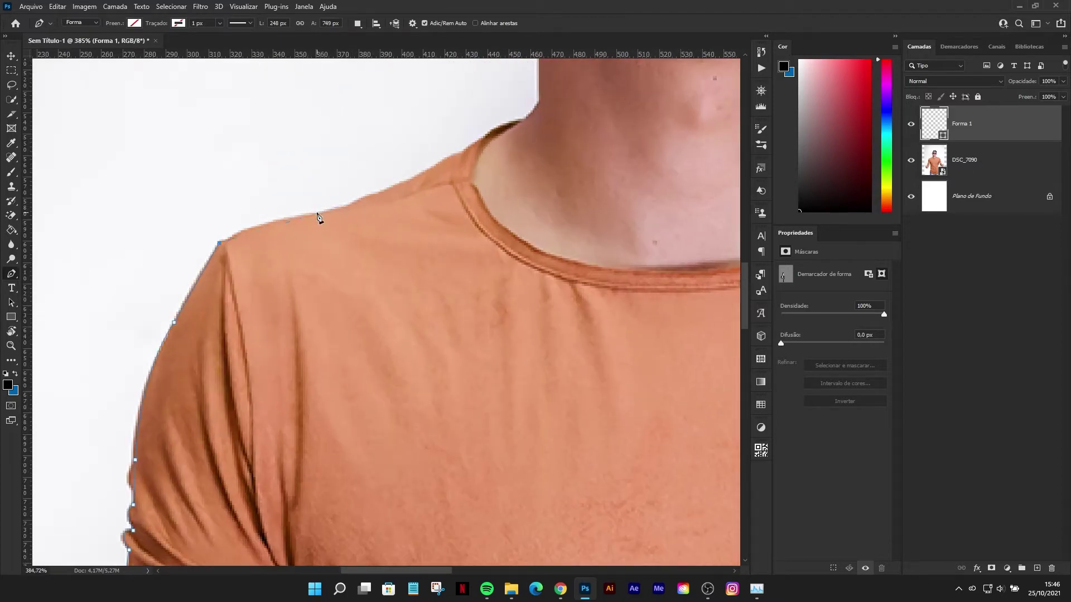
{"action": "left_click_drag", "start_coordinate": [453, 156], "coordinate": [505, 116]}
{"action": "left_click", "coordinate": [453, 156], "text": "alt"}
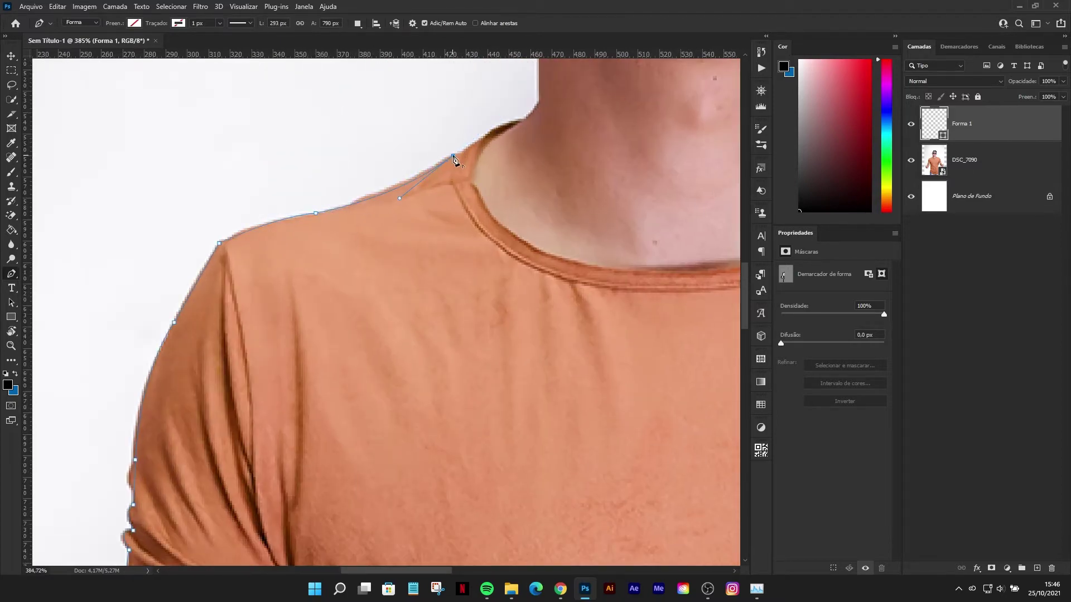
{"action": "left_click", "coordinate": [522, 118], "text": "alt"}
{"action": "left_click", "coordinate": [538, 102]}
Step: Trace from the jaw corner up the left ear and around its top
{"action": "left_click_drag", "start_coordinate": [522, 119], "coordinate": [299, 369]}
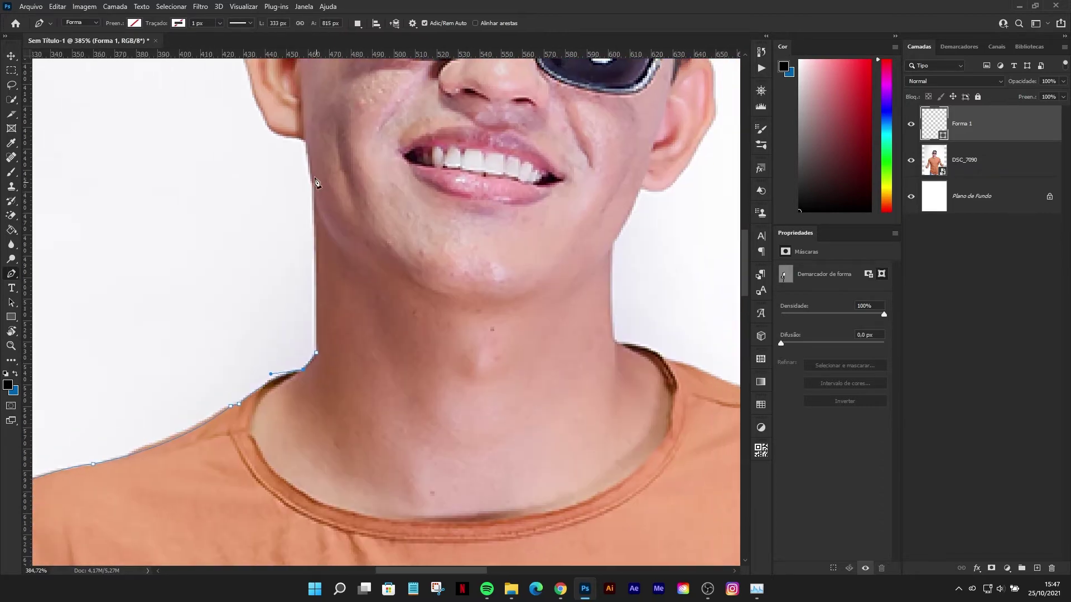
{"action": "left_click_drag", "start_coordinate": [304, 137], "coordinate": [315, 195]}
{"action": "left_click_drag", "start_coordinate": [333, 116], "coordinate": [350, 310]}
{"action": "left_click_drag", "start_coordinate": [272, 295], "coordinate": [262, 249]}
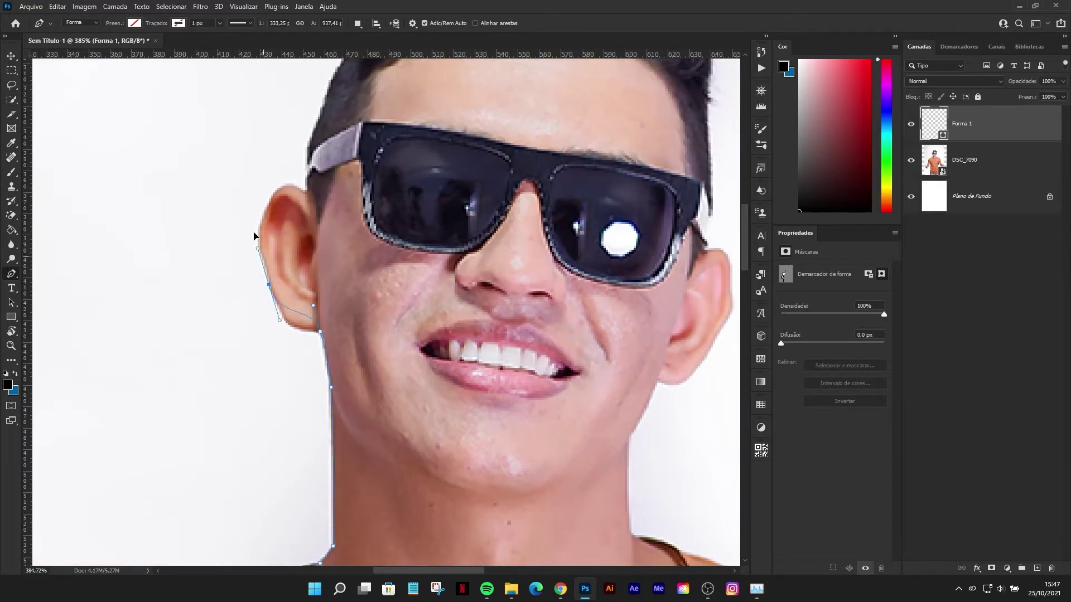
{"action": "left_click", "coordinate": [273, 296], "text": "alt"}
{"action": "left_click", "coordinate": [280, 308]}
{"action": "left_click", "coordinate": [262, 218]}
{"action": "mouse_move", "coordinate": [284, 186]}
{"action": "left_mouse_down"}
{"action": "mouse_move", "coordinate": [322, 207]}
{"action": "mouse_move", "coordinate": [235, 380]}
{"action": "left_mouse_up"}
Step: Trace the side of the head and across the top of the hair
{"action": "left_click_drag", "start_coordinate": [248, 298], "coordinate": [263, 266]}
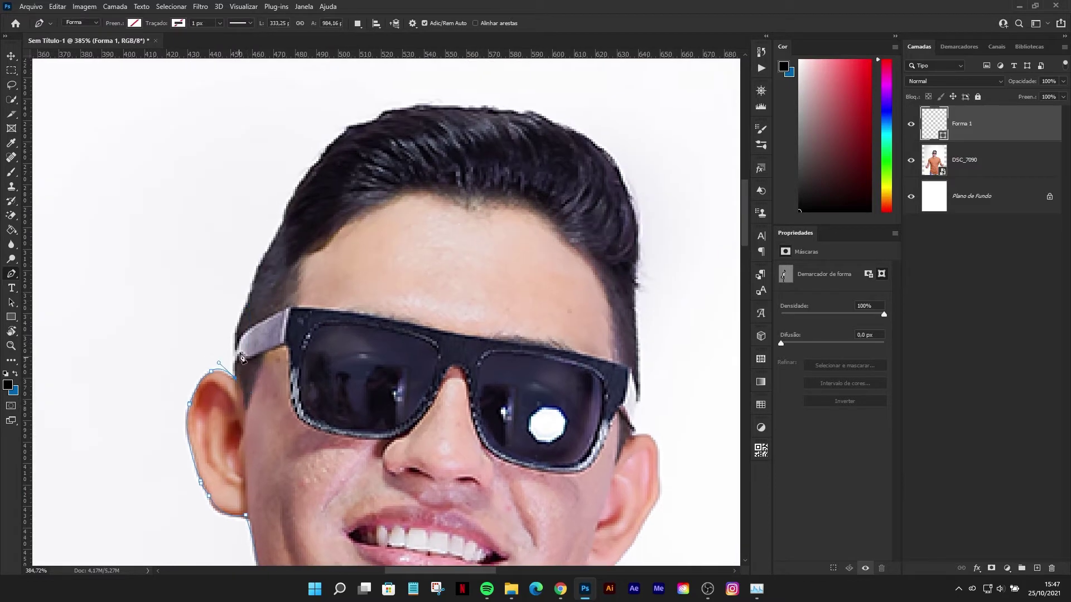
{"action": "left_click", "coordinate": [283, 227]}
{"action": "left_click_drag", "start_coordinate": [264, 269], "coordinate": [276, 349]}
{"action": "left_click_drag", "start_coordinate": [353, 221], "coordinate": [362, 223]}
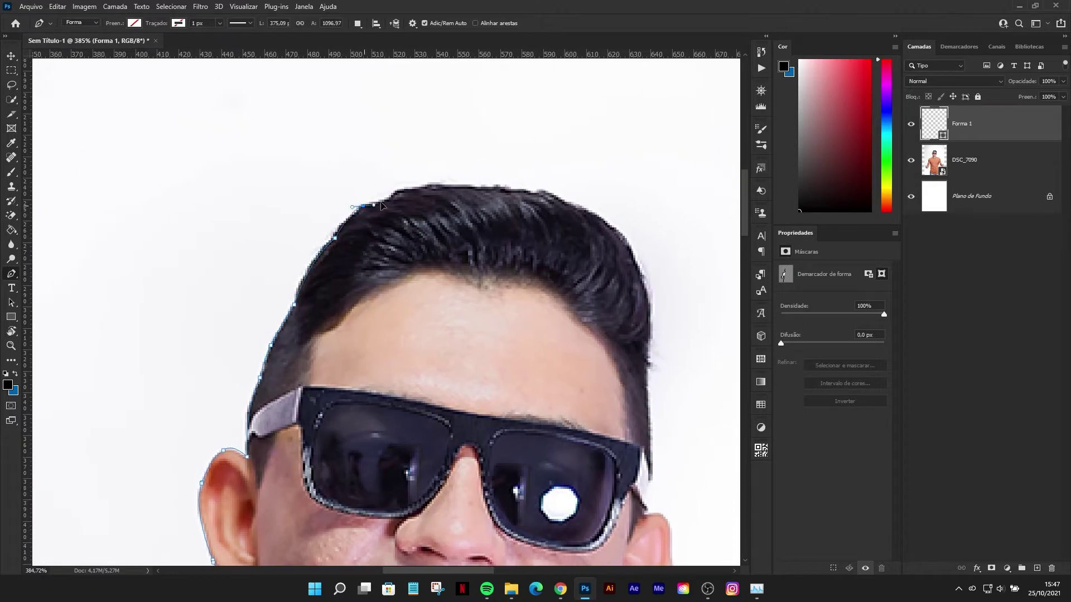
{"action": "left_click", "coordinate": [363, 206]}
{"action": "mouse_move", "coordinate": [403, 191]}
{"action": "left_mouse_down"}
{"action": "mouse_move", "coordinate": [413, 188]}
{"action": "mouse_move", "coordinate": [410, 196]}
{"action": "left_mouse_up"}
{"action": "left_click_drag", "start_coordinate": [529, 190], "coordinate": [580, 201]}
Step: Curve the outline down the right side of the hair toward the ear
{"action": "scroll", "coordinate": [604, 202], "scroll_direction": "down", "scroll_amount": 1}
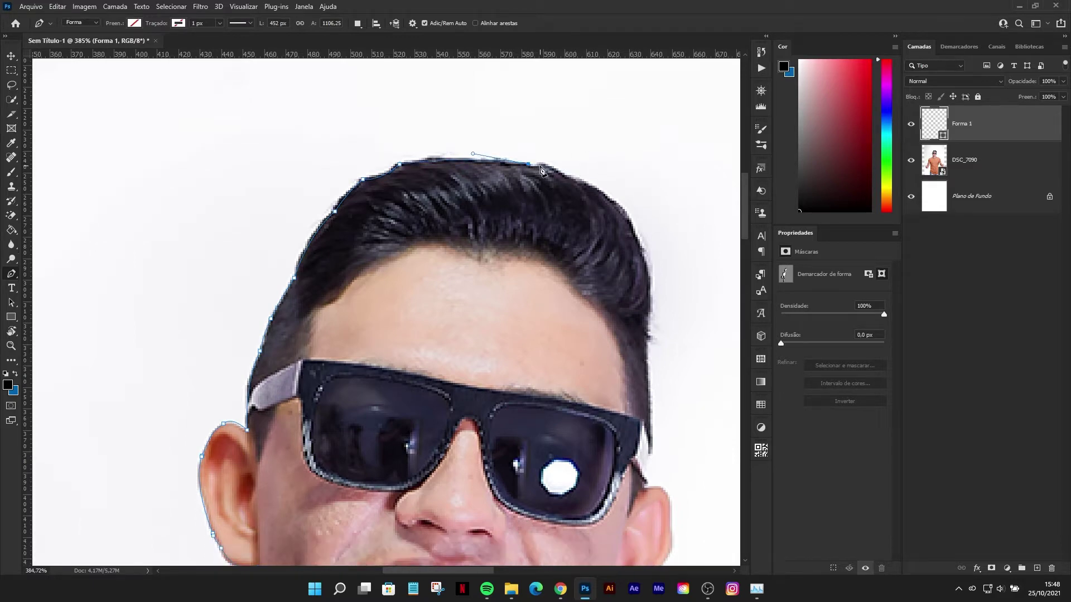
{"action": "left_click", "coordinate": [578, 180]}
{"action": "mouse_move", "coordinate": [644, 256]}
{"action": "left_mouse_down"}
{"action": "mouse_move", "coordinate": [656, 318]}
{"action": "mouse_move", "coordinate": [649, 371]}
{"action": "left_mouse_up"}
{"action": "scroll", "coordinate": [664, 434], "scroll_direction": "down", "scroll_amount": 3}
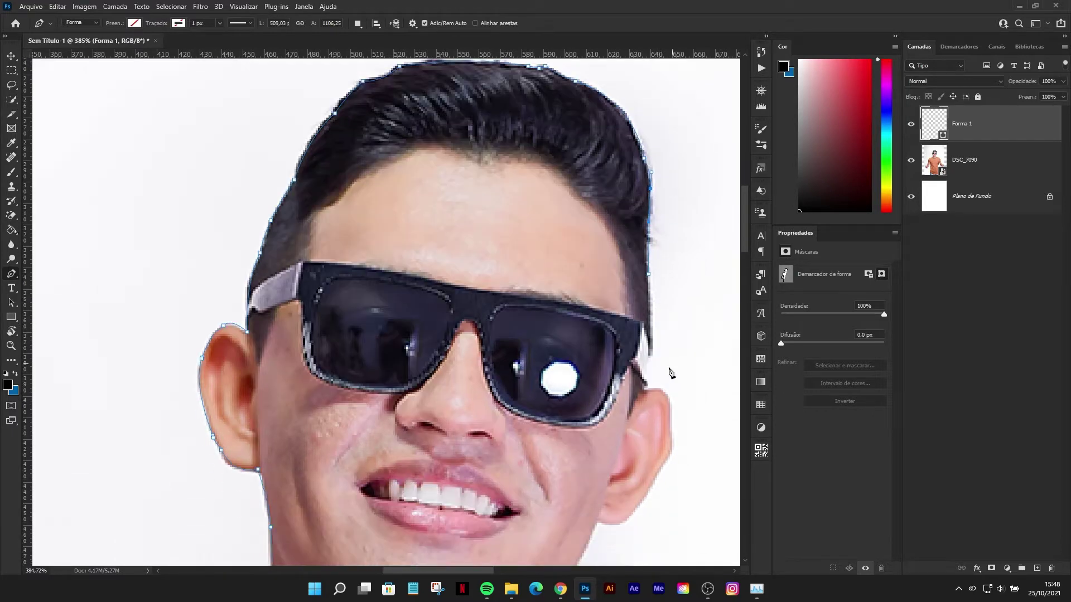
{"action": "left_click_drag", "start_coordinate": [650, 341], "coordinate": [651, 389]}
Step: Trace around the right ear to the jaw and straight down the neck
{"action": "left_click", "coordinate": [669, 417]}
{"action": "left_click_drag", "start_coordinate": [666, 461], "coordinate": [658, 469]}
{"action": "mouse_move", "coordinate": [620, 523]}
{"action": "left_mouse_down"}
{"action": "mouse_move", "coordinate": [607, 527]}
{"action": "mouse_move", "coordinate": [643, 201]}
{"action": "left_mouse_up"}
{"action": "left_click", "coordinate": [603, 523]}
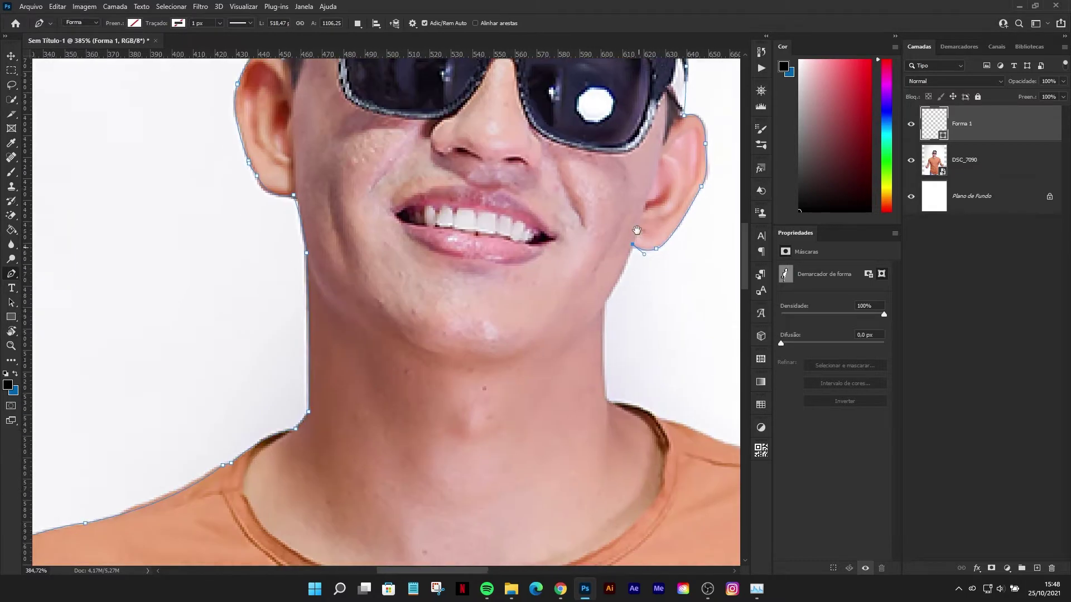
{"action": "left_click_drag", "start_coordinate": [606, 255], "coordinate": [599, 256]}
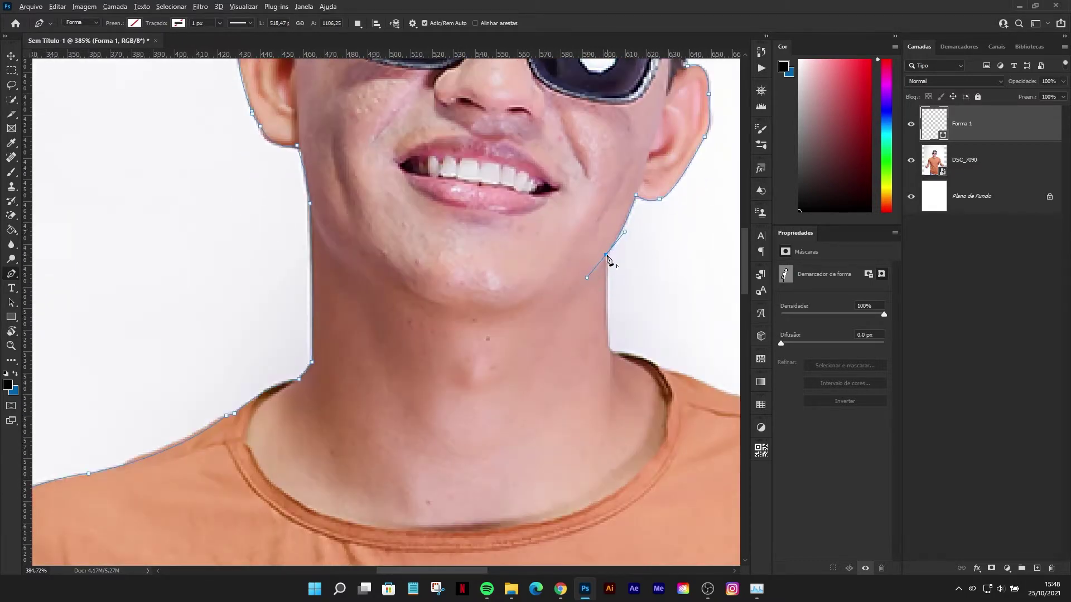
{"action": "left_click", "coordinate": [606, 256], "text": "alt"}
{"action": "left_click", "coordinate": [608, 347]}
Step: Trace from the neck onto the right shoulder with curved points
{"action": "left_click_drag", "start_coordinate": [605, 301], "coordinate": [607, 325]}
{"action": "left_click_drag", "start_coordinate": [670, 339], "coordinate": [308, 167]}
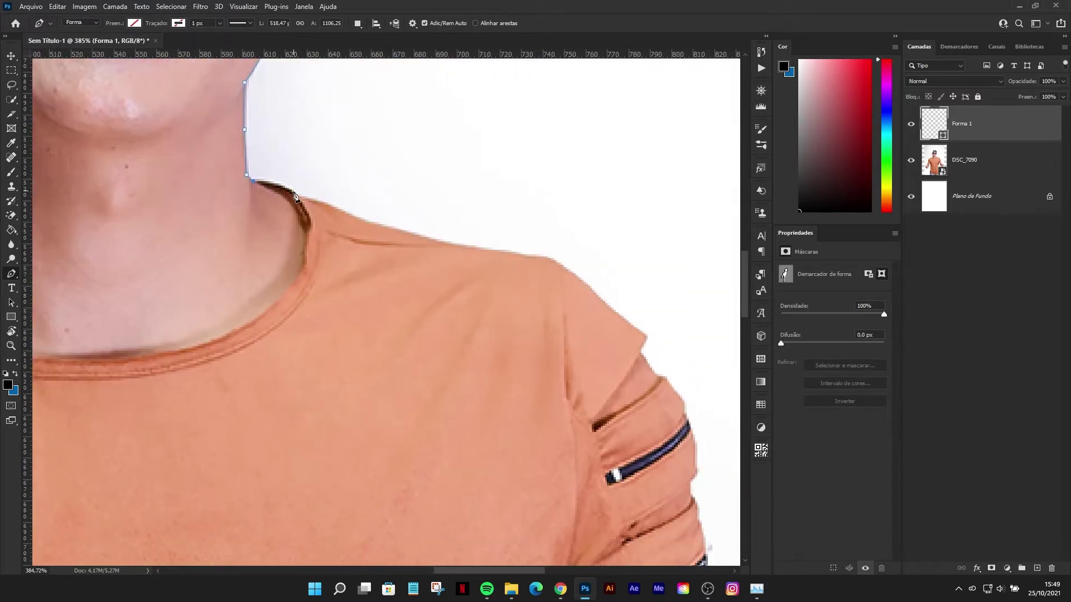
{"action": "left_click", "coordinate": [300, 198], "text": "alt"}
{"action": "left_click_drag", "start_coordinate": [371, 222], "coordinate": [405, 230]}
{"action": "left_click", "coordinate": [370, 222], "text": "alt"}
{"action": "left_click_drag", "start_coordinate": [548, 260], "coordinate": [593, 249]}
Step: Refine the right shoulder curve with extra points toward the sleeve
{"action": "left_click", "coordinate": [549, 257], "text": "alt"}
{"action": "left_click", "coordinate": [497, 253]}
{"action": "mouse_move", "coordinate": [645, 336]}
{"action": "left_mouse_down"}
{"action": "mouse_move", "coordinate": [663, 350]}
{"action": "mouse_move", "coordinate": [318, 138]}
{"action": "left_mouse_up"}
{"action": "left_click", "coordinate": [575, 275]}
Step: Place anchors down the right sleeve edge, bowing it outward
{"action": "left_click", "coordinate": [285, 104]}
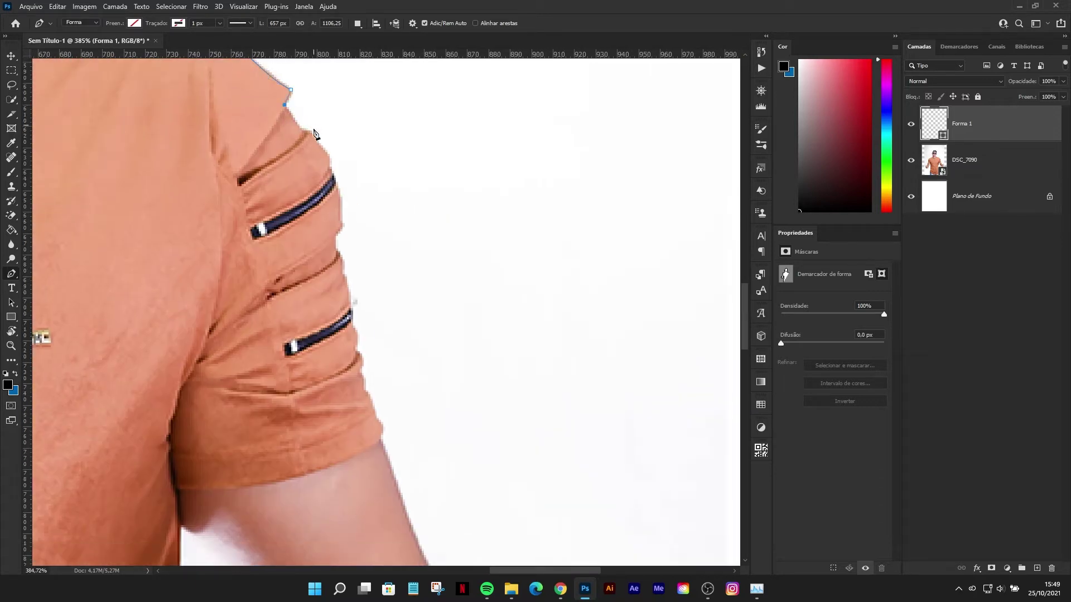
{"action": "left_click", "coordinate": [302, 130]}
{"action": "left_click", "coordinate": [327, 158]}
{"action": "left_click", "coordinate": [338, 230]}
{"action": "left_click_drag", "start_coordinate": [335, 206], "coordinate": [340, 205]}
{"action": "left_click", "coordinate": [351, 314]}
{"action": "left_click", "coordinate": [343, 274]}
{"action": "left_click", "coordinate": [356, 334]}
{"action": "left_click_drag", "start_coordinate": [363, 364], "coordinate": [342, 175]}
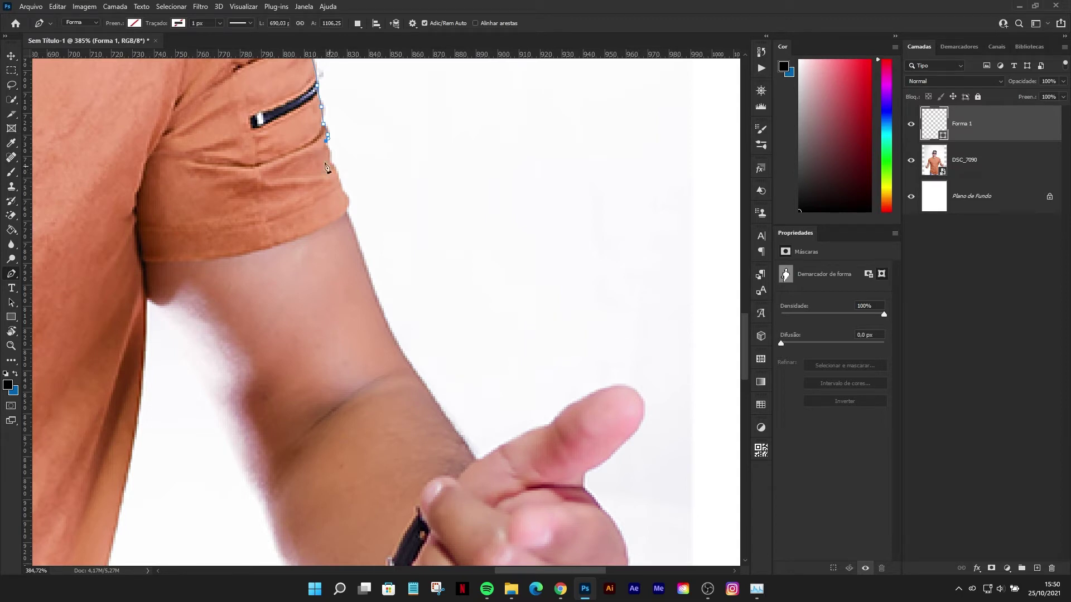
Step: Trace from the sleeve hem down the arm to the base of the thumb
{"action": "left_click", "coordinate": [341, 192]}
{"action": "left_click_drag", "start_coordinate": [337, 231], "coordinate": [352, 220]}
{"action": "left_click_drag", "start_coordinate": [419, 336], "coordinate": [316, 251]}
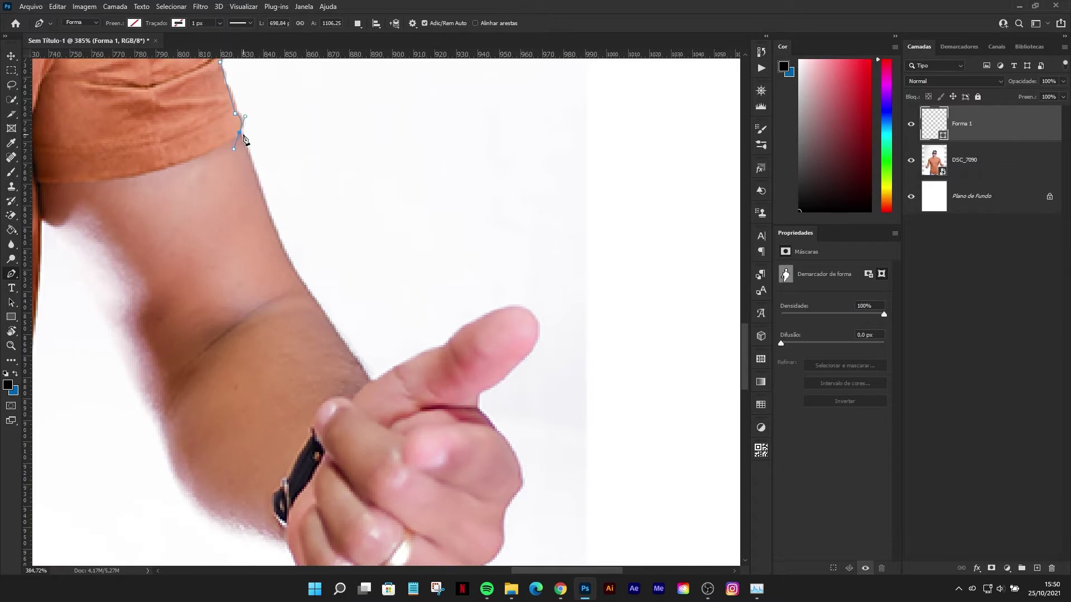
{"action": "left_click_drag", "start_coordinate": [302, 285], "coordinate": [320, 311]}
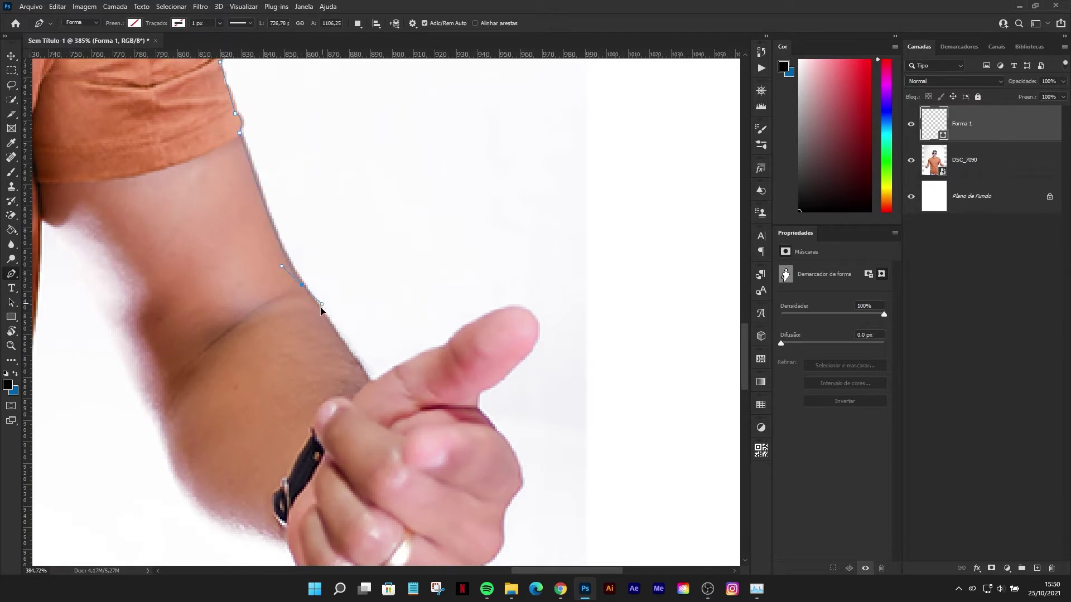
{"action": "left_click", "coordinate": [302, 285], "text": "alt"}
{"action": "left_click", "coordinate": [372, 381]}
Step: Curve the outline up the raised thumb, around its tip and underneath
{"action": "left_click_drag", "start_coordinate": [444, 345], "coordinate": [470, 337]}
{"action": "left_click", "coordinate": [475, 319]}
{"action": "key", "text": "Escape"}
{"action": "left_click", "coordinate": [480, 322]}
{"action": "left_click_drag", "start_coordinate": [535, 320], "coordinate": [556, 348]}
{"action": "left_click_drag", "start_coordinate": [504, 379], "coordinate": [466, 411]}
{"action": "left_click", "coordinate": [480, 392]}
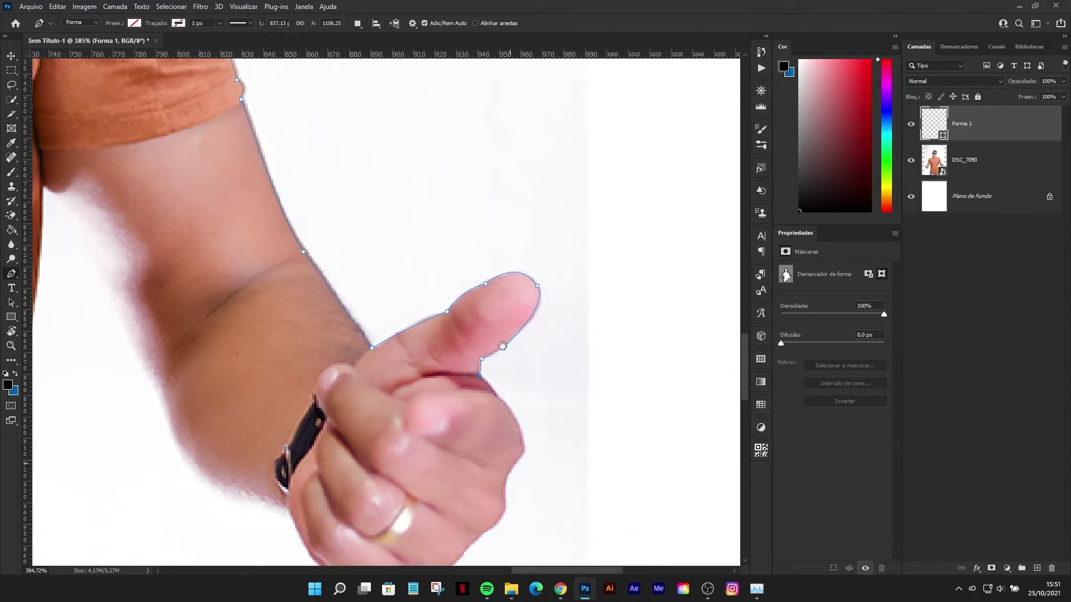
Step: Trace around the knuckles and down the side of the fist
{"action": "scroll", "coordinate": [475, 335], "scroll_direction": "down", "scroll_amount": 5}
{"action": "left_click_drag", "start_coordinate": [478, 248], "coordinate": [484, 304]}
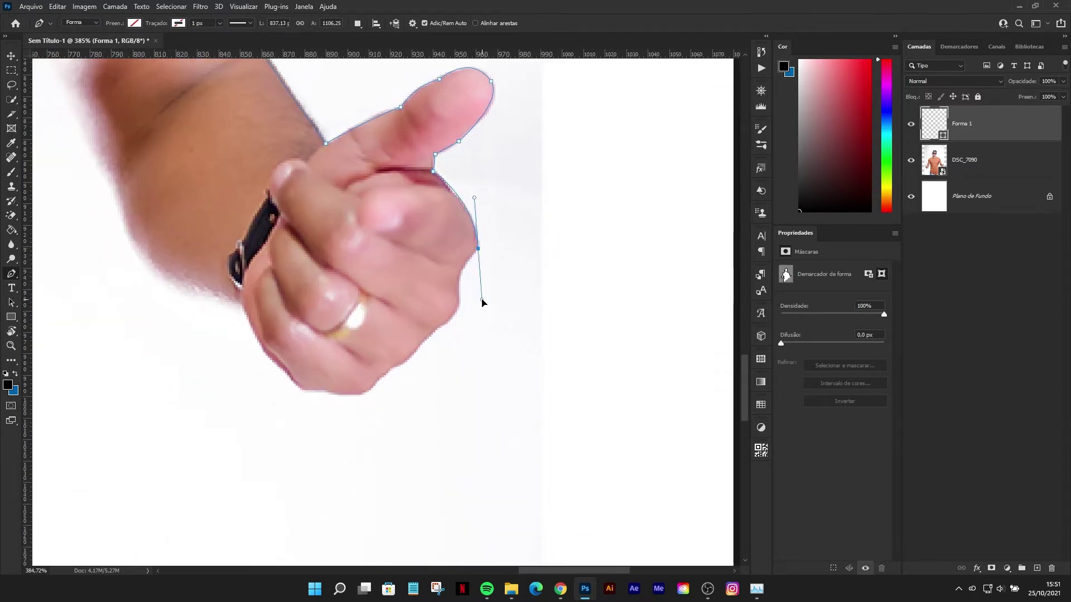
{"action": "left_click", "coordinate": [461, 271]}
{"action": "left_click", "coordinate": [459, 305]}
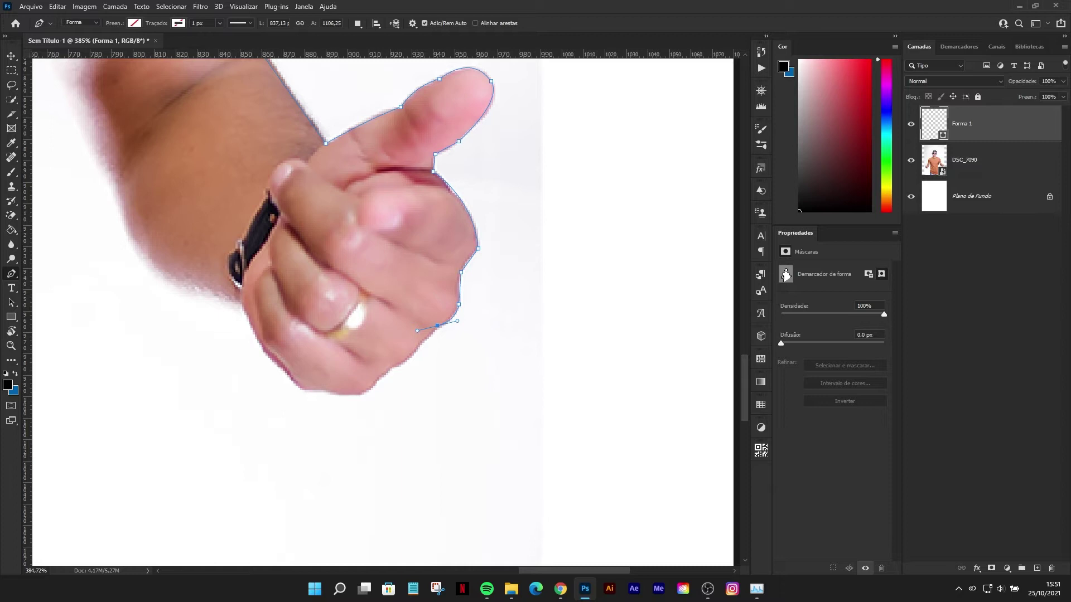
Step: Extend the path along the bottom of the hand, up the wrist and forearm's lower edge
{"action": "left_click", "coordinate": [405, 360]}
{"action": "mouse_move", "coordinate": [367, 391]}
{"action": "left_mouse_down"}
{"action": "mouse_move", "coordinate": [358, 405]}
{"action": "mouse_move", "coordinate": [320, 398]}
{"action": "left_mouse_up"}
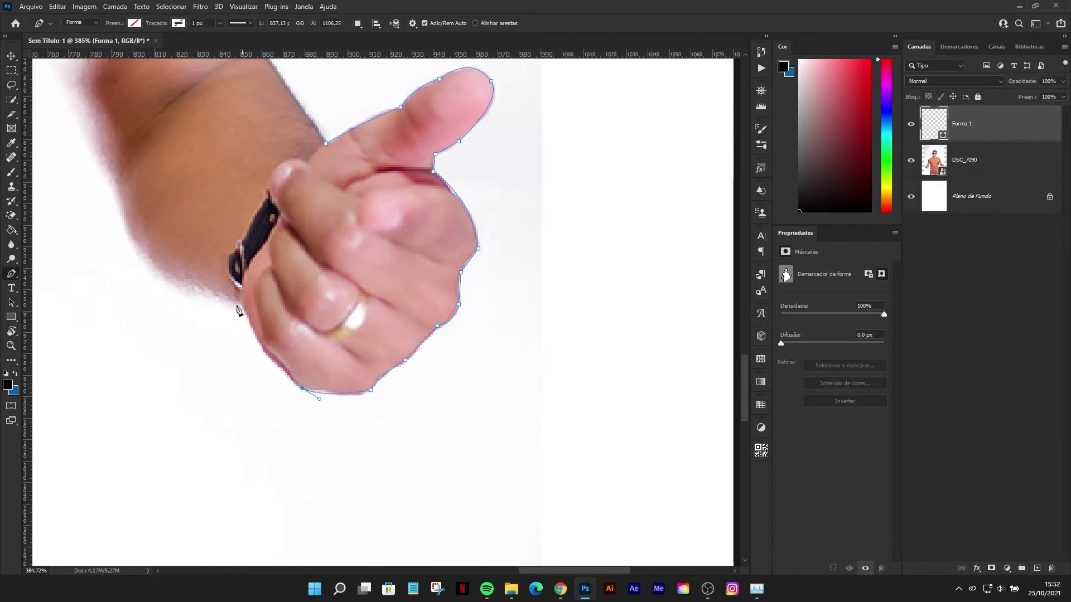
{"action": "left_click_drag", "start_coordinate": [242, 305], "coordinate": [253, 353]}
{"action": "left_click_drag", "start_coordinate": [233, 264], "coordinate": [420, 259]}
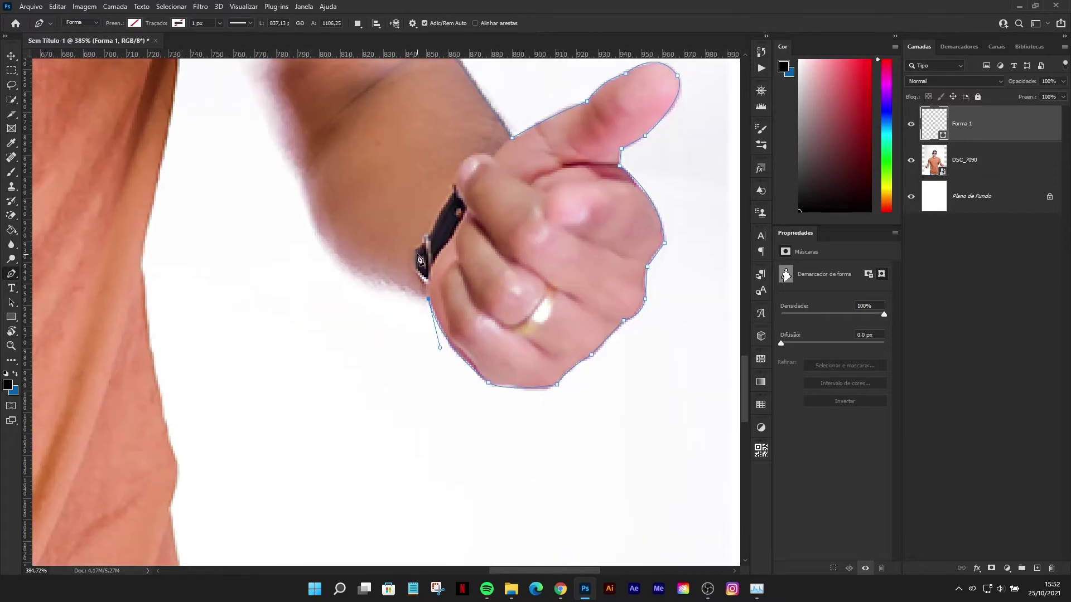
{"action": "left_click_drag", "start_coordinate": [291, 177], "coordinate": [310, 283]}
{"action": "scroll", "coordinate": [268, 103], "scroll_direction": "up", "scroll_amount": 1}
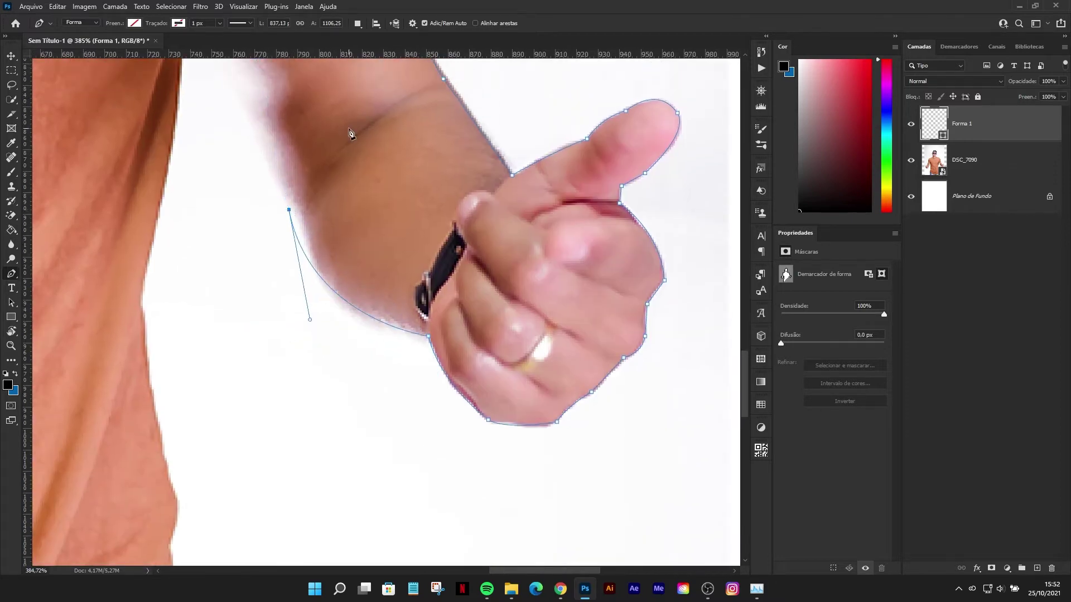
{"action": "scroll", "coordinate": [313, 201], "scroll_direction": "up", "scroll_amount": 5}
Step: Continue the outline from the armpit straight down the inner arm
{"action": "left_click_drag", "start_coordinate": [227, 231], "coordinate": [215, 211]}
{"action": "left_click", "coordinate": [283, 347]}
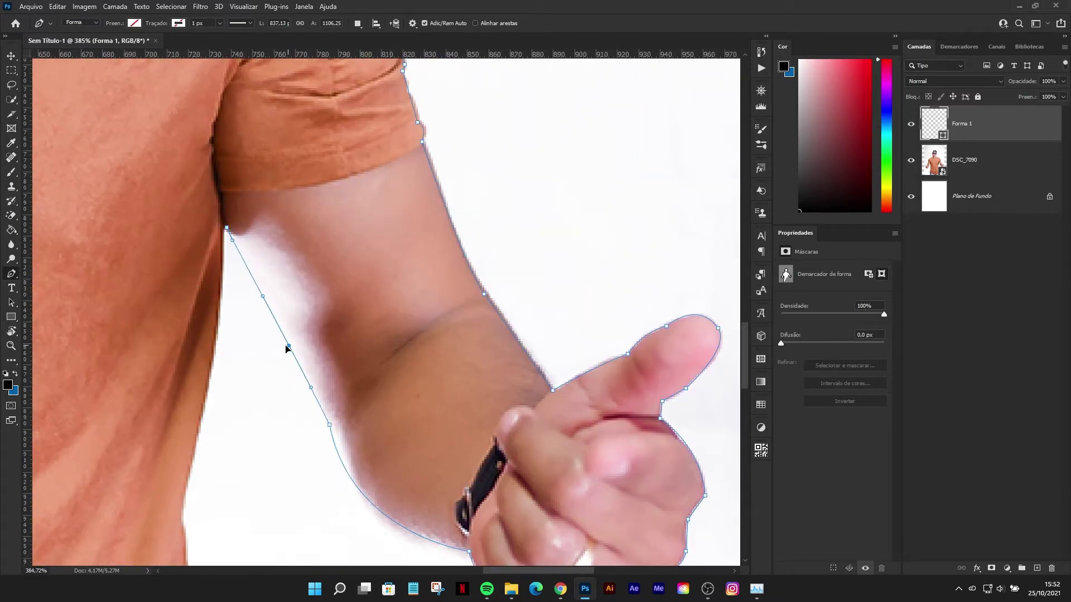
{"action": "scroll", "coordinate": [438, 251], "scroll_direction": "down", "scroll_amount": 3}
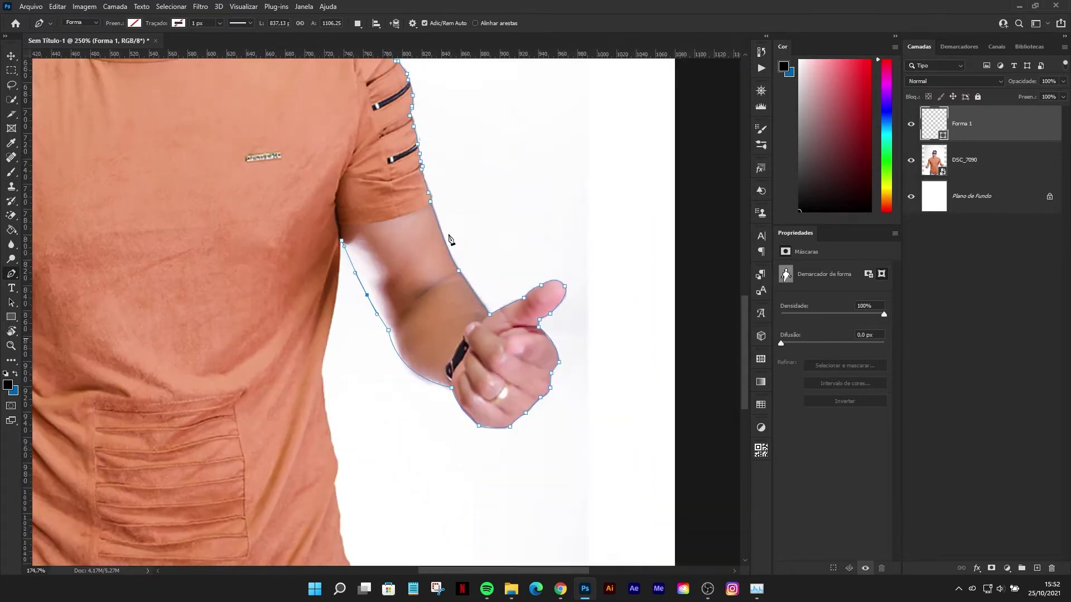
{"action": "left_click", "coordinate": [344, 240]}
{"action": "left_click", "coordinate": [320, 374]}
{"action": "left_click", "coordinate": [334, 246], "text": "alt"}
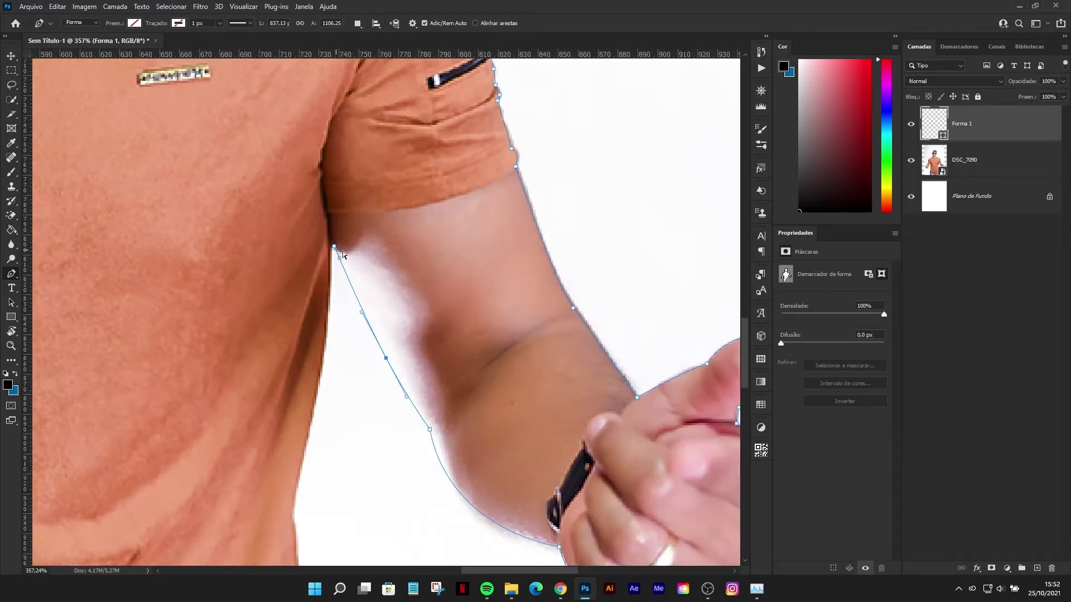
Step: Add anchors down the side edge of the man's shirt
{"action": "scroll", "coordinate": [335, 363], "scroll_direction": "down", "scroll_amount": 1}
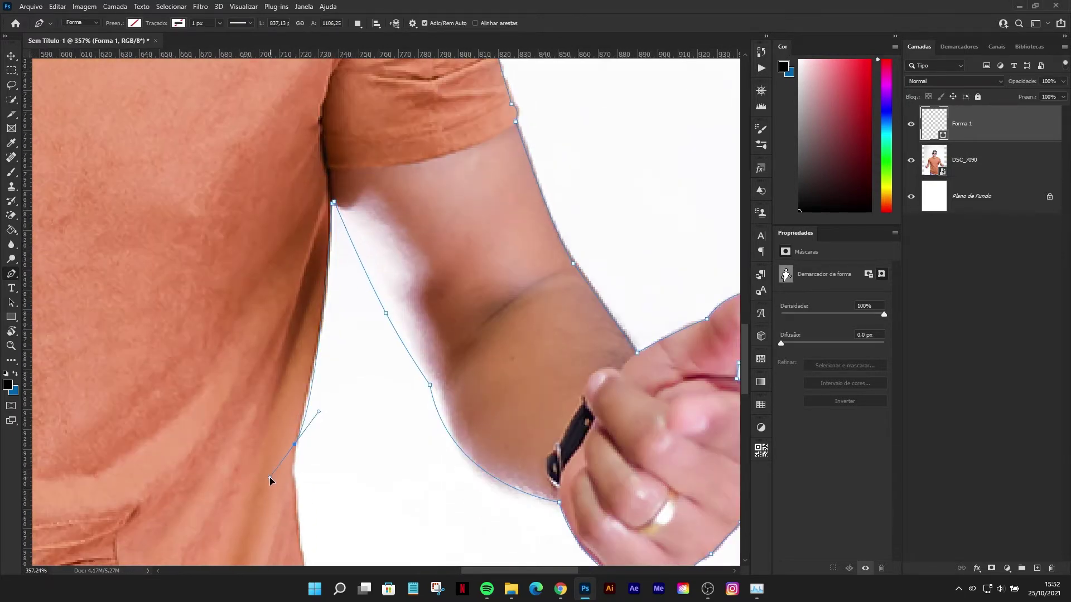
{"action": "scroll", "coordinate": [323, 335], "scroll_direction": "down", "scroll_amount": 7}
{"action": "scroll", "coordinate": [354, 306], "scroll_direction": "down", "scroll_amount": 1}
{"action": "left_click_drag", "start_coordinate": [355, 301], "coordinate": [383, 353]}
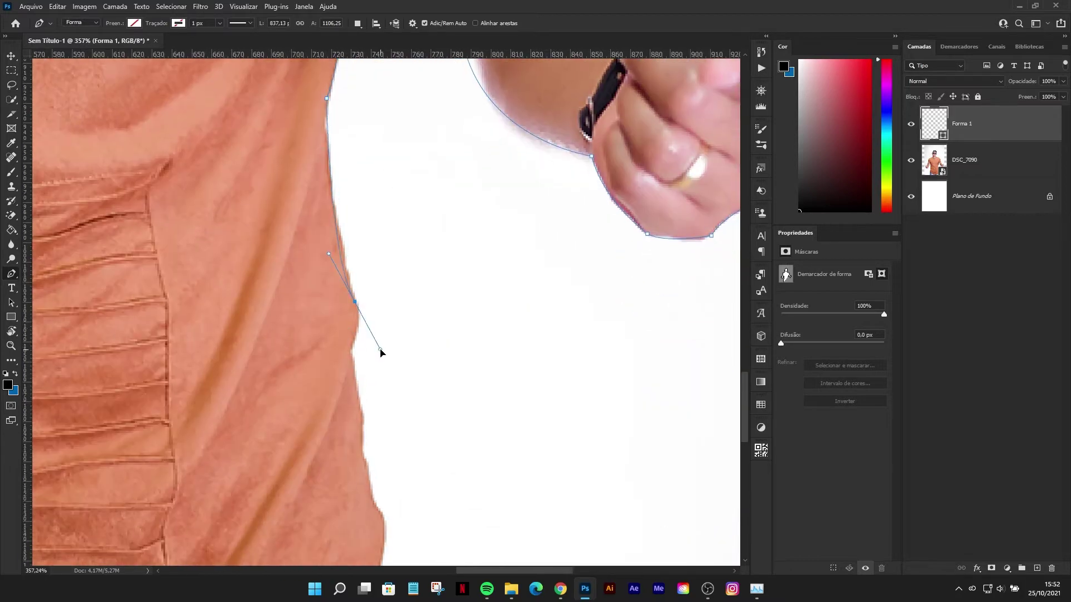
{"action": "left_click", "coordinate": [355, 301], "text": "alt"}
{"action": "left_click", "coordinate": [356, 333]}
{"action": "left_click", "coordinate": [350, 351]}
{"action": "left_click", "coordinate": [345, 369]}
{"action": "scroll", "coordinate": [357, 334], "scroll_direction": "down", "scroll_amount": 4}
{"action": "left_click", "coordinate": [364, 302]}
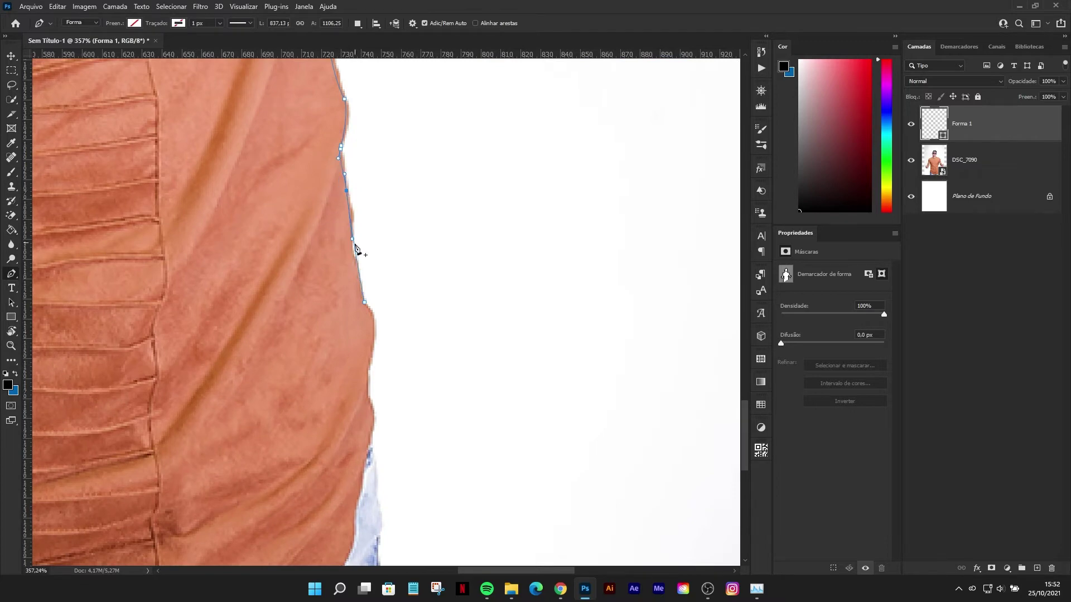
Step: Carry the path along the jeans edge to a curved anchor at their bottom
{"action": "scroll", "coordinate": [382, 292], "scroll_direction": "down", "scroll_amount": 2}
{"action": "mouse_move", "coordinate": [382, 277]}
{"action": "left_mouse_down"}
{"action": "mouse_move", "coordinate": [371, 336]}
{"action": "mouse_move", "coordinate": [393, 344]}
{"action": "mouse_move", "coordinate": [405, 372]}
{"action": "mouse_move", "coordinate": [382, 428]}
{"action": "left_mouse_up"}
{"action": "scroll", "coordinate": [401, 282], "scroll_direction": "down", "scroll_amount": 3}
{"action": "left_click", "coordinate": [391, 338]}
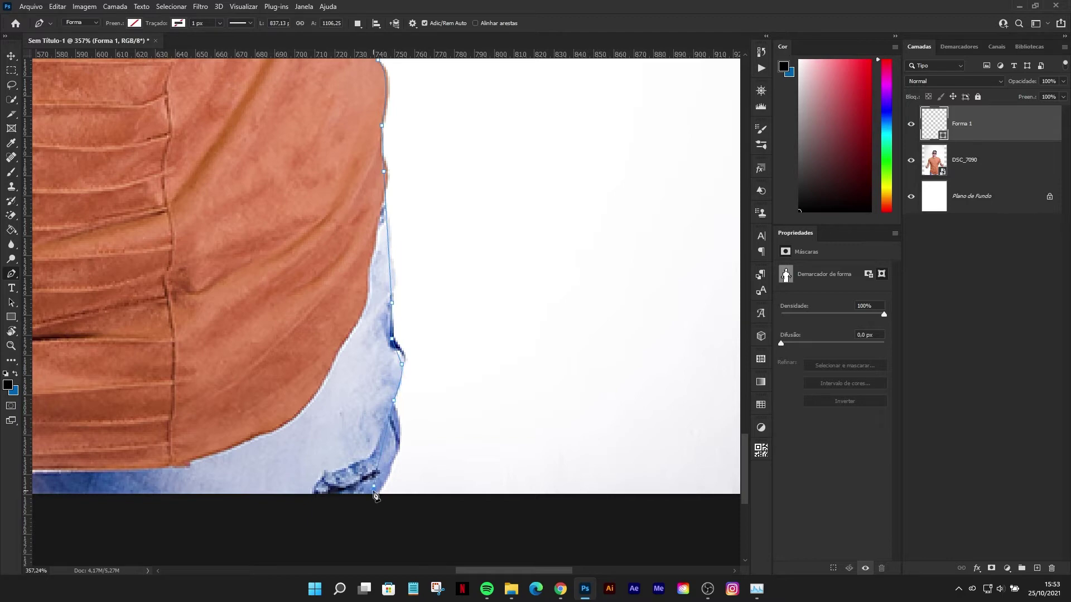
{"action": "left_click_drag", "start_coordinate": [375, 494], "coordinate": [348, 519]}
Step: Turn the traced outline path into a selection
{"action": "key", "text": "ctrl+0"}
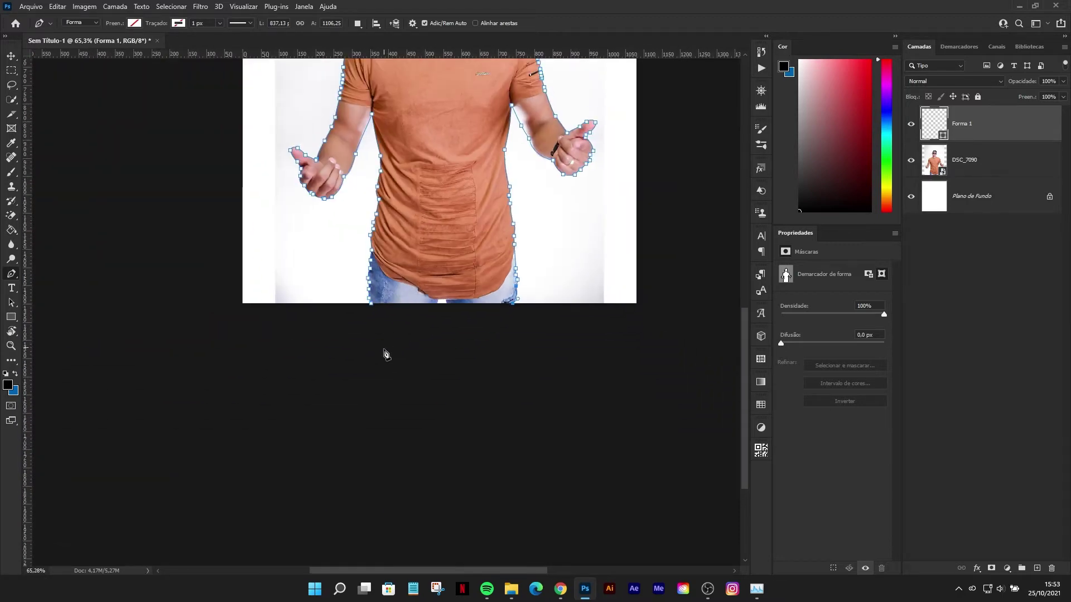
{"action": "right_click", "coordinate": [442, 192]}
{"action": "left_click", "coordinate": [469, 235]}
{"action": "left_click", "coordinate": [574, 142]}
Step: Mask the DSC_7090 layer with the selection, unlock Background, and open Place Embedded
{"action": "left_click", "coordinate": [965, 160]}
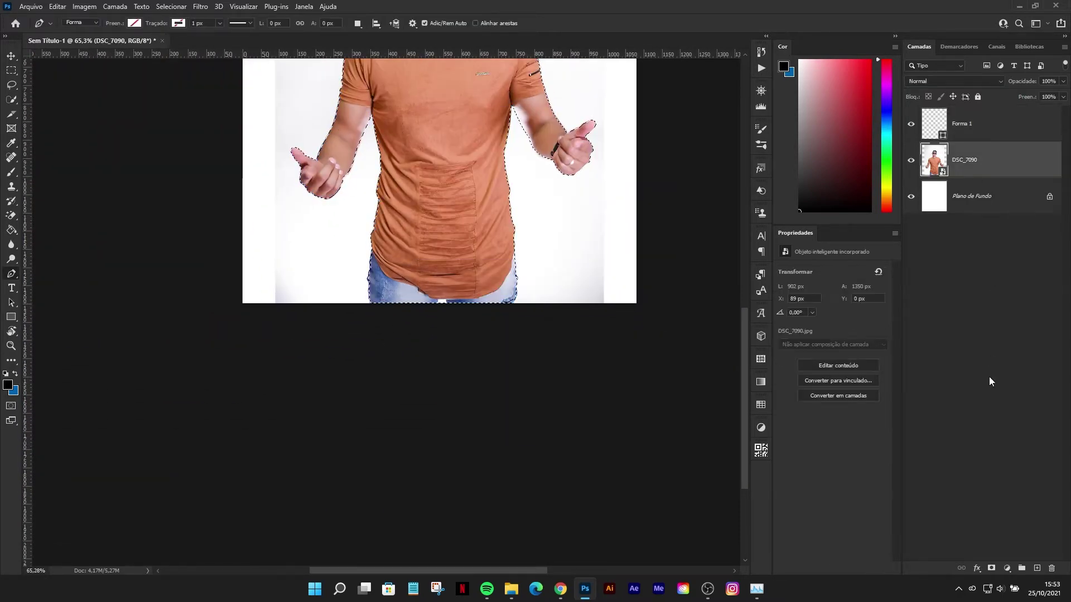
{"action": "left_click", "coordinate": [991, 568]}
{"action": "key", "text": "ctrl+0"}
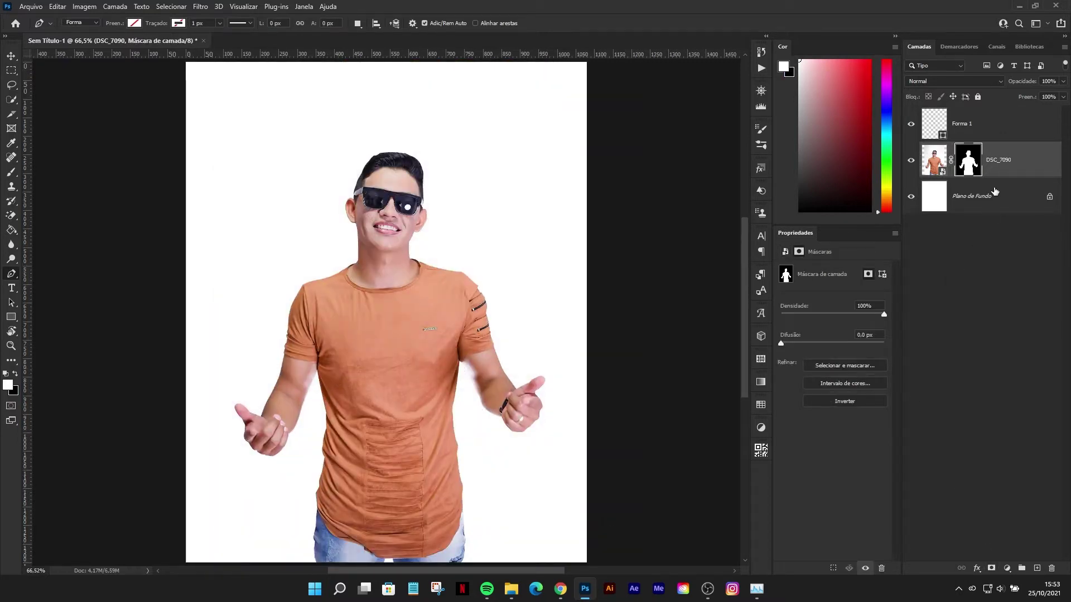
{"action": "double_click", "coordinate": [995, 195], "text": "alt"}
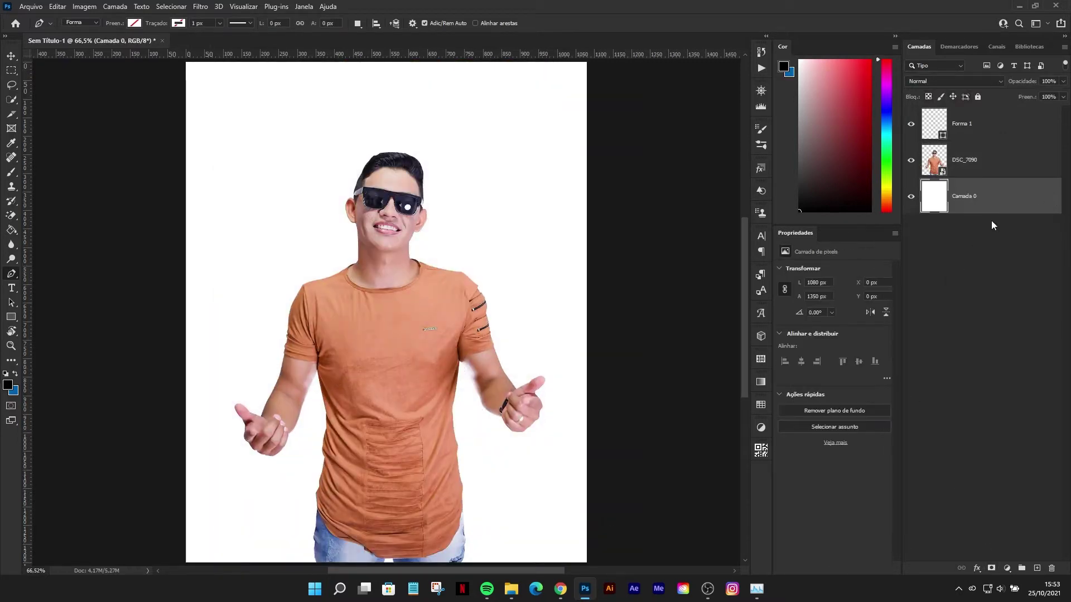
{"action": "key", "text": "ctrl+shift+p"}
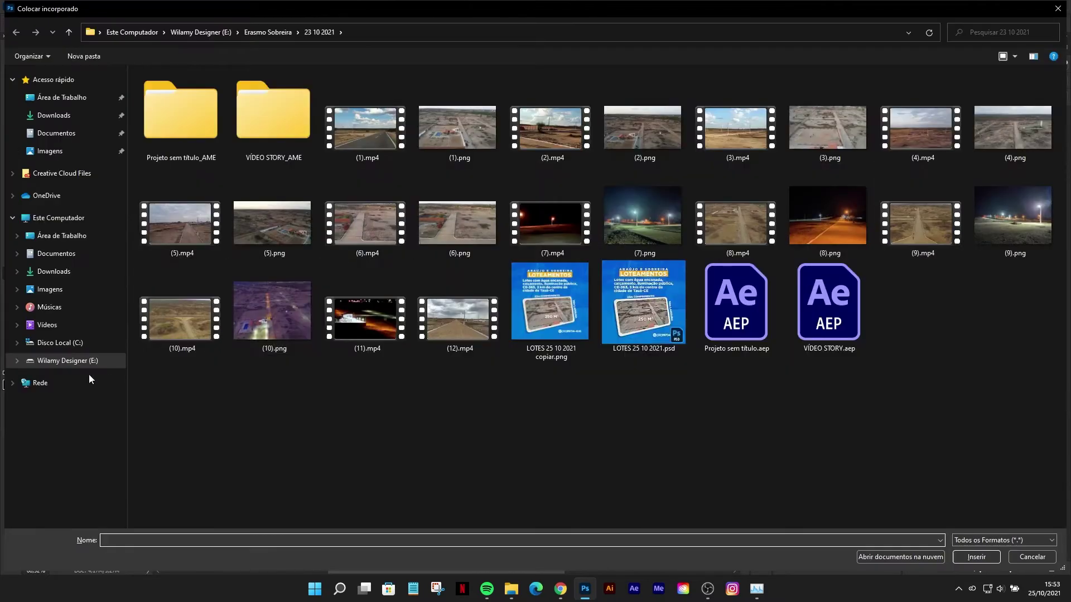
Step: Place barn-clouds-country-462038 from the Paizagens Elementos folder into the flyer
{"action": "left_click", "coordinate": [67, 361]}
{"action": "type", "text": "pai"}
{"action": "key", "text": "Return"}
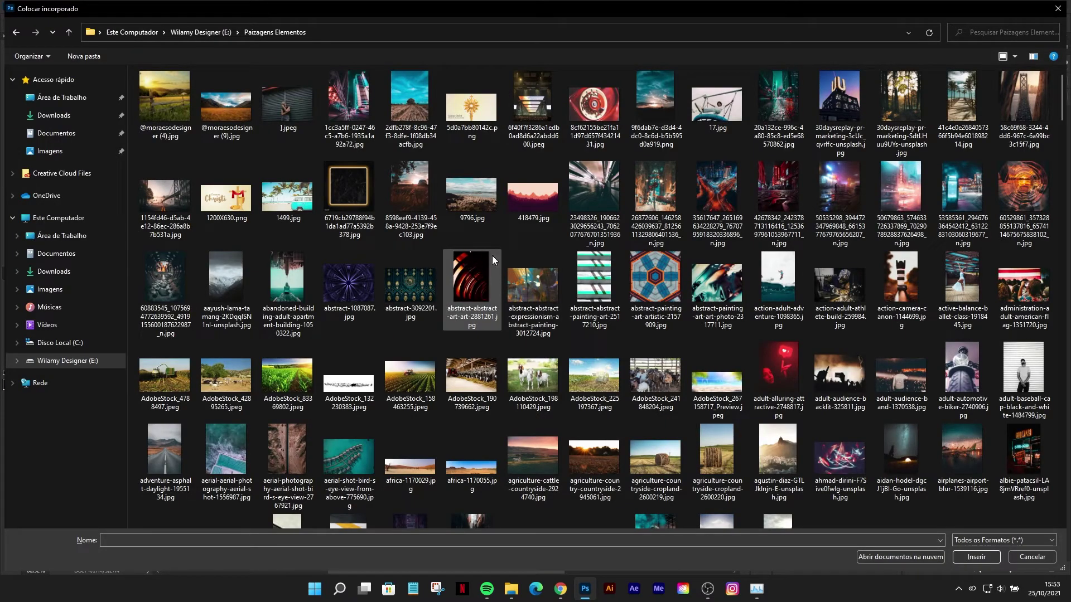
{"action": "scroll", "coordinate": [491, 248], "scroll_direction": "down", "scroll_amount": 5}
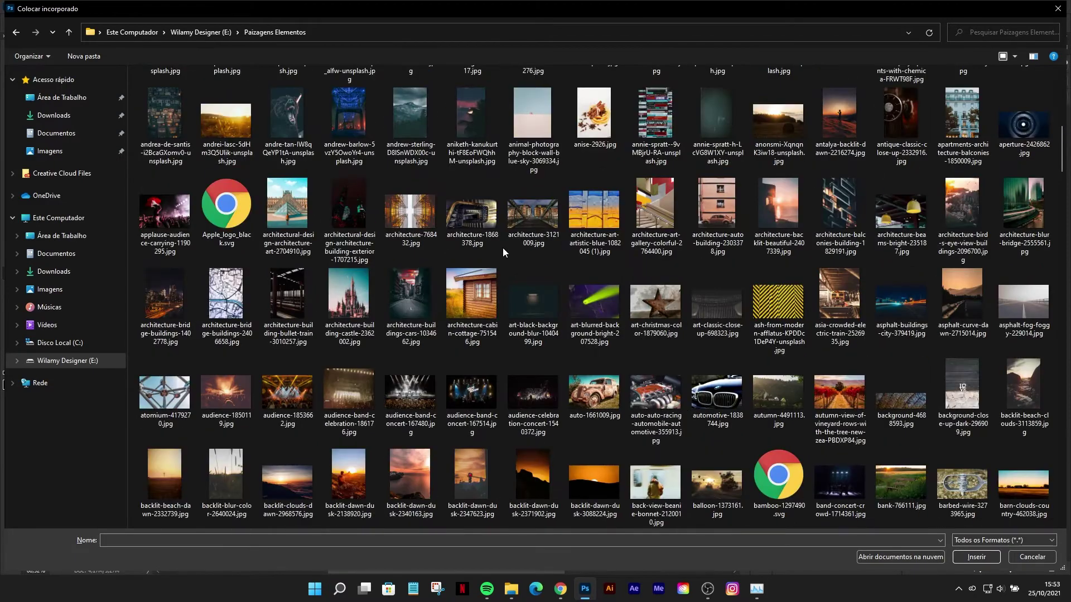
{"action": "scroll", "coordinate": [962, 223], "scroll_direction": "down", "scroll_amount": 5}
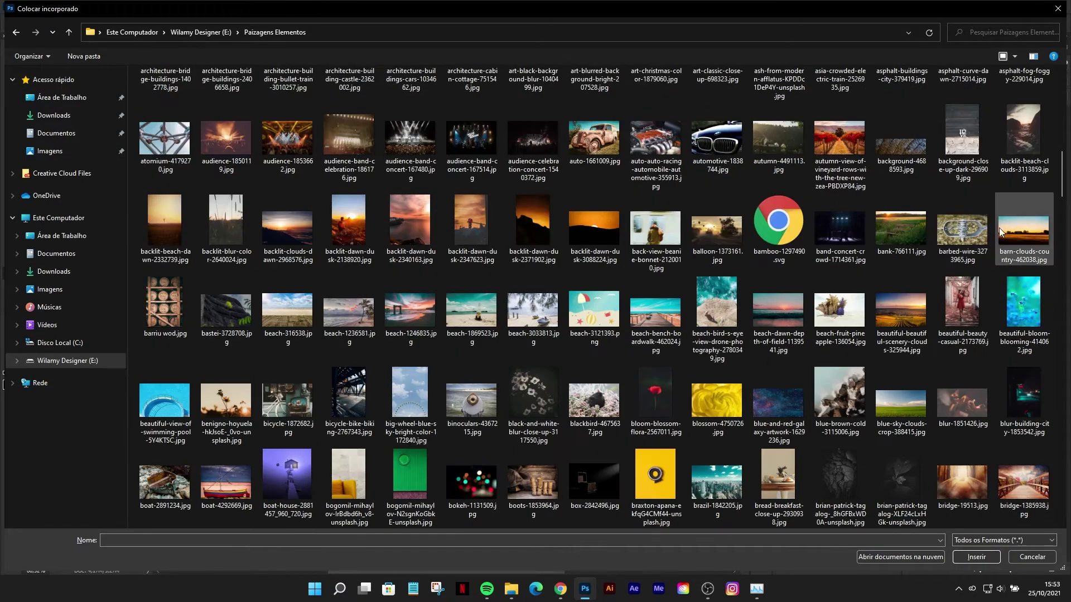
{"action": "double_click", "coordinate": [1024, 229]}
Step: Enlarge the barn photo to fill the page and delete the Forma 1 layer
{"action": "left_click_drag", "start_coordinate": [585, 202], "coordinate": [746, 106]}
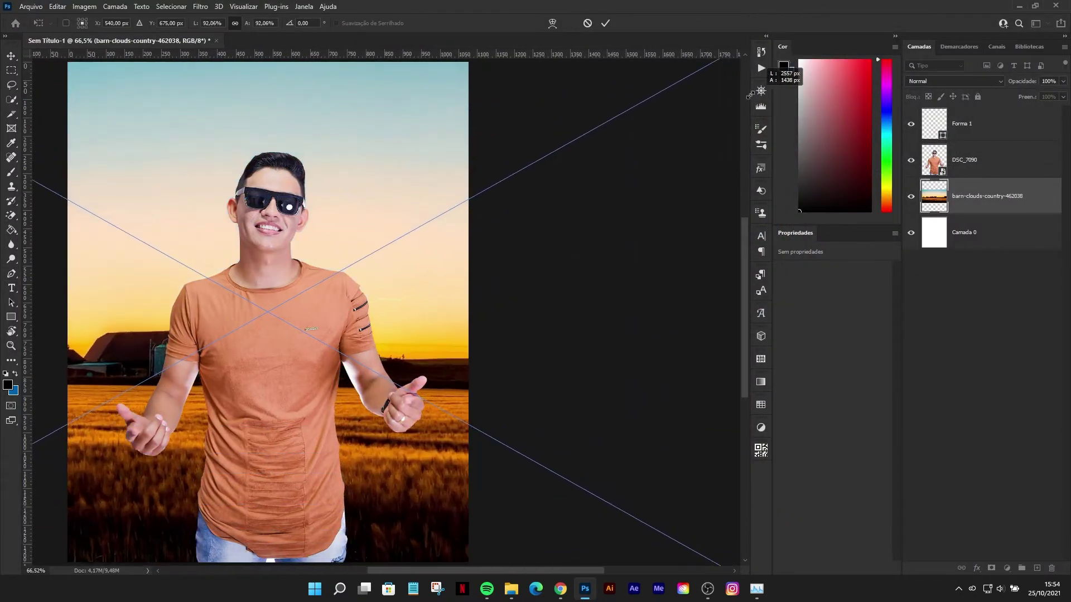
{"action": "key", "text": "ctrl+minus"}
{"action": "key", "text": "ctrl+minus"}
{"action": "left_click", "coordinate": [605, 23]}
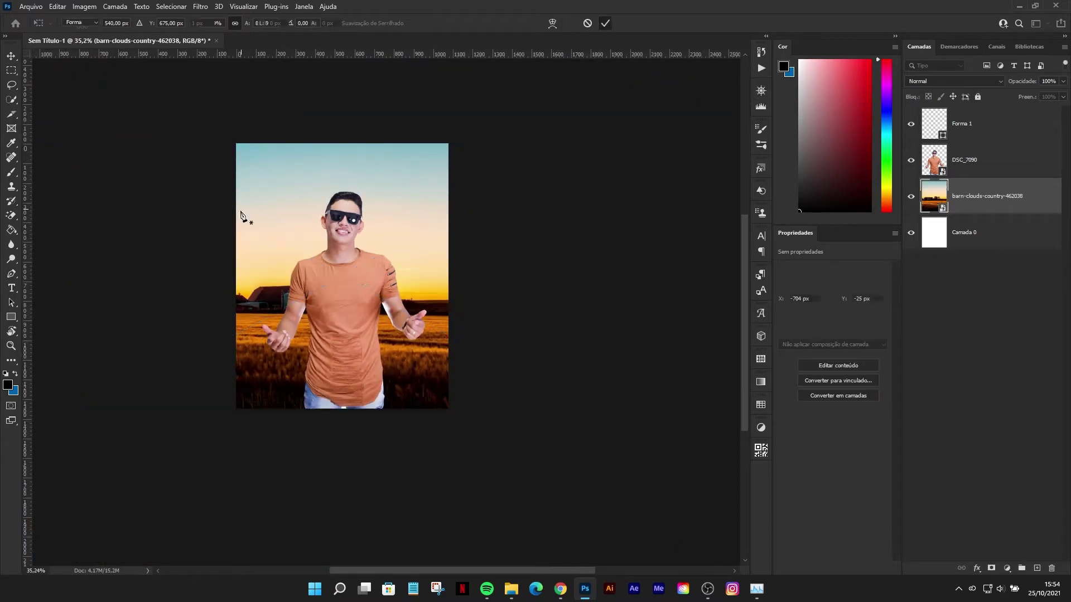
{"action": "key", "text": "p"}
{"action": "key", "text": "ctrl+0"}
{"action": "left_click", "coordinate": [981, 123]}
{"action": "key", "text": "Delete"}
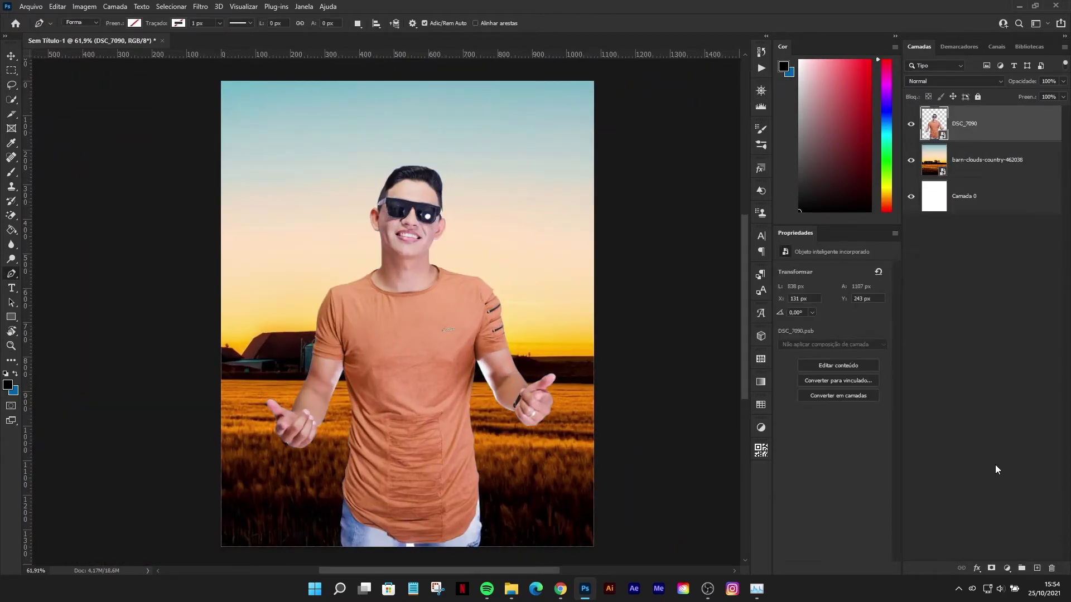
Step: Add a new layer clipped to DSC_7090 and set up a small brush
{"action": "left_click", "coordinate": [1037, 568]}
{"action": "key", "text": "ctrl+alt+g"}
{"action": "key", "text": "m"}
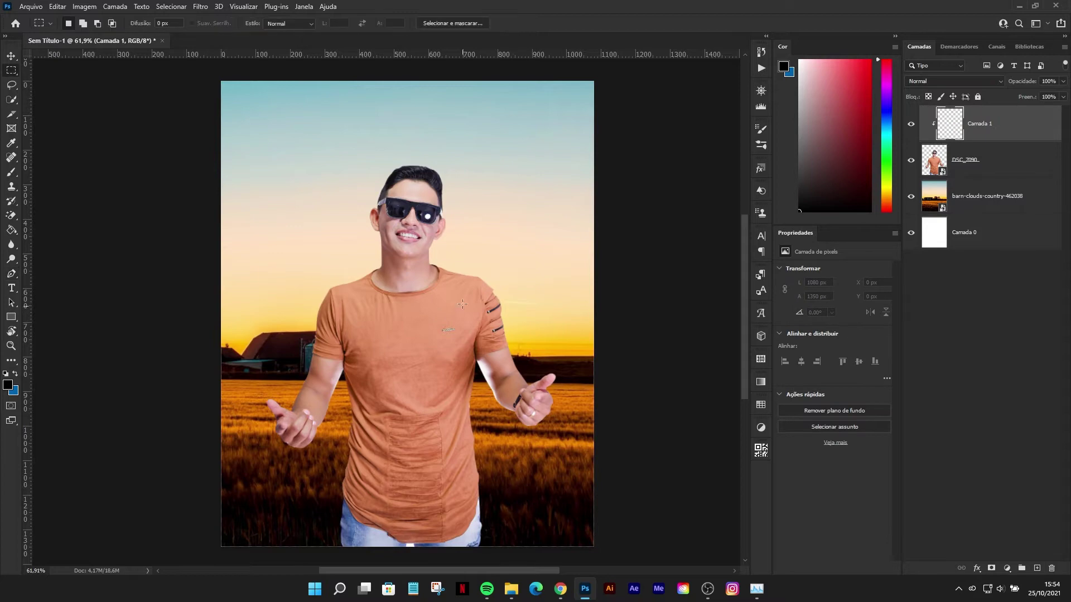
{"action": "scroll", "coordinate": [416, 186], "scroll_direction": "up", "scroll_amount": 2}
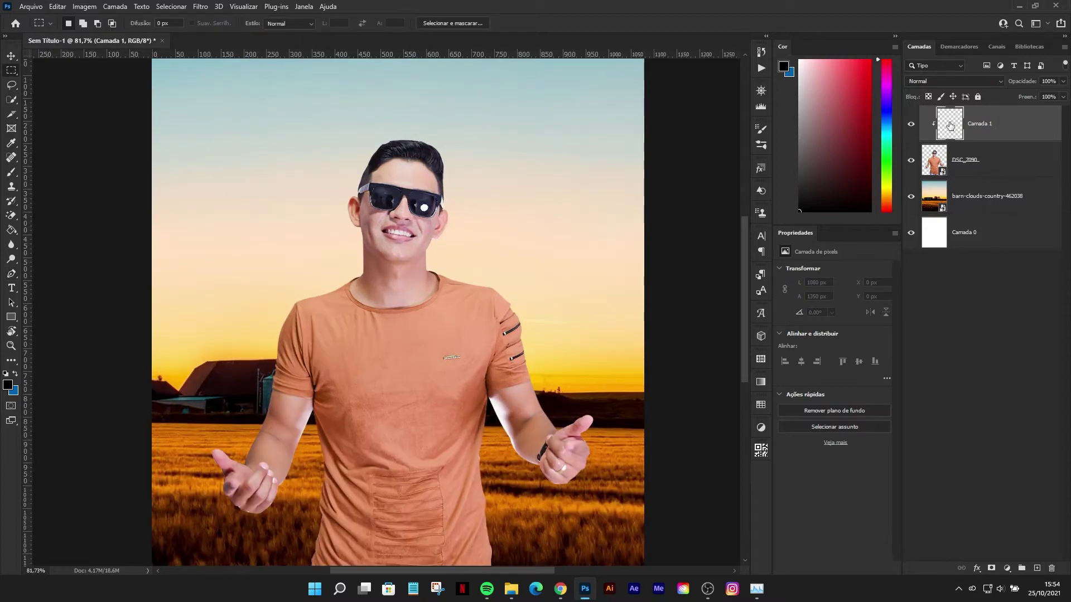
{"action": "key", "text": "b"}
{"action": "scroll", "coordinate": [358, 124], "scroll_direction": "up", "scroll_amount": 2}
{"action": "key", "text": "bracketleft"}
{"action": "key", "text": "bracketleft"}
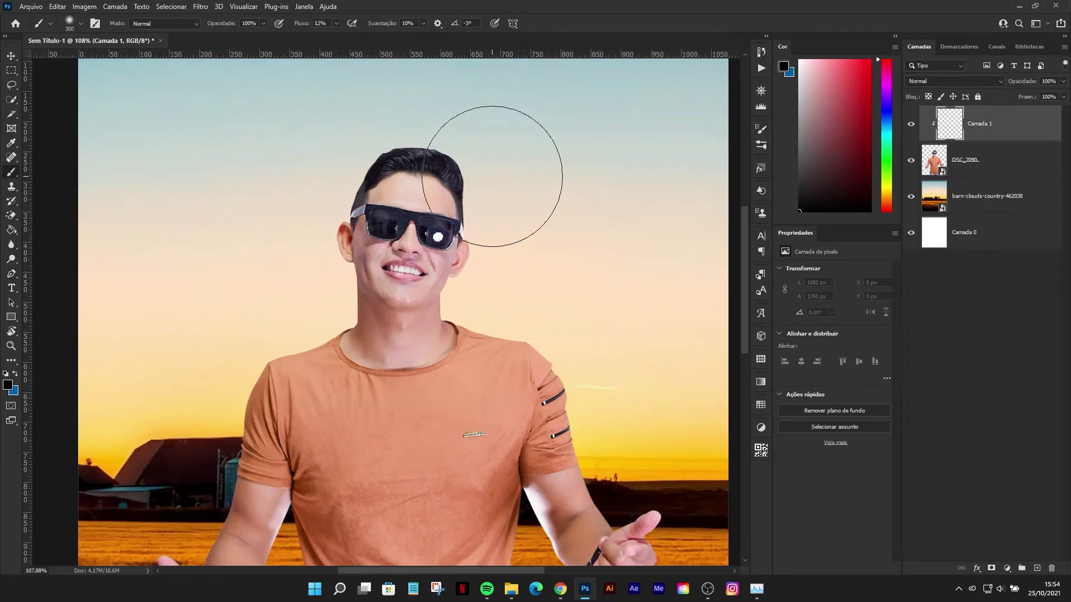
{"action": "key", "text": "bracketleft"}
{"action": "key", "text": "bracketleft"}
{"action": "key", "text": "bracketleft"}
{"action": "key", "text": "bracketleft"}
{"action": "key", "text": "bracketleft"}
{"action": "key", "text": "bracketleft"}
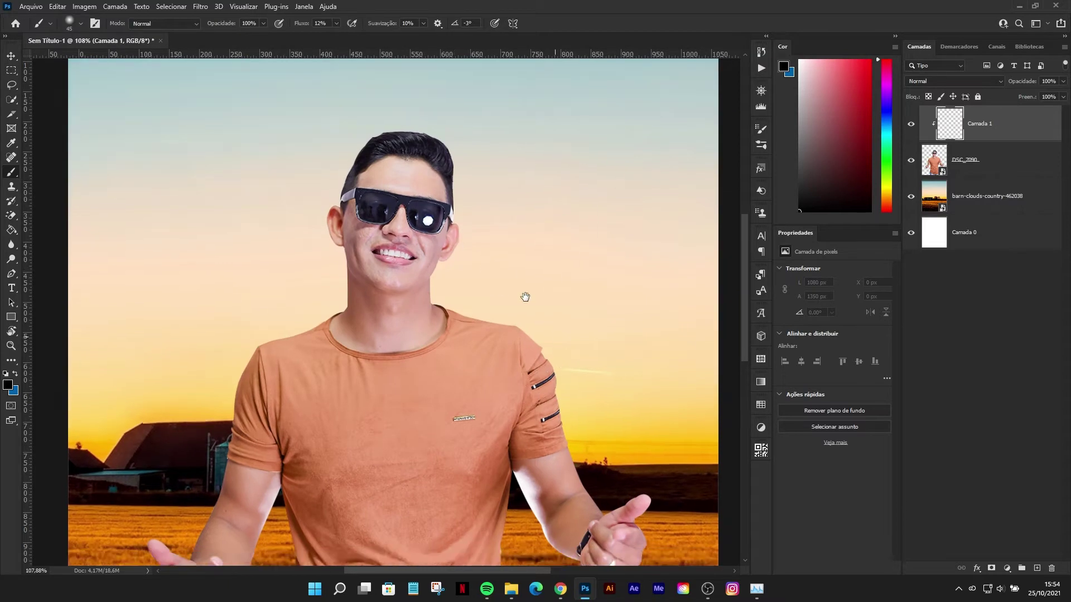
Step: Paint sampled skin tones over the white gap inside the arm and above the wrist
{"action": "left_click_drag", "start_coordinate": [565, 401], "coordinate": [447, 290]}
{"action": "left_click", "coordinate": [432, 383], "text": "alt"}
{"action": "mouse_move", "coordinate": [417, 383]}
{"action": "left_mouse_down"}
{"action": "mouse_move", "coordinate": [419, 421]}
{"action": "mouse_move", "coordinate": [463, 463]}
{"action": "mouse_move", "coordinate": [434, 430]}
{"action": "left_mouse_up"}
{"action": "left_click", "coordinate": [443, 392], "text": "alt"}
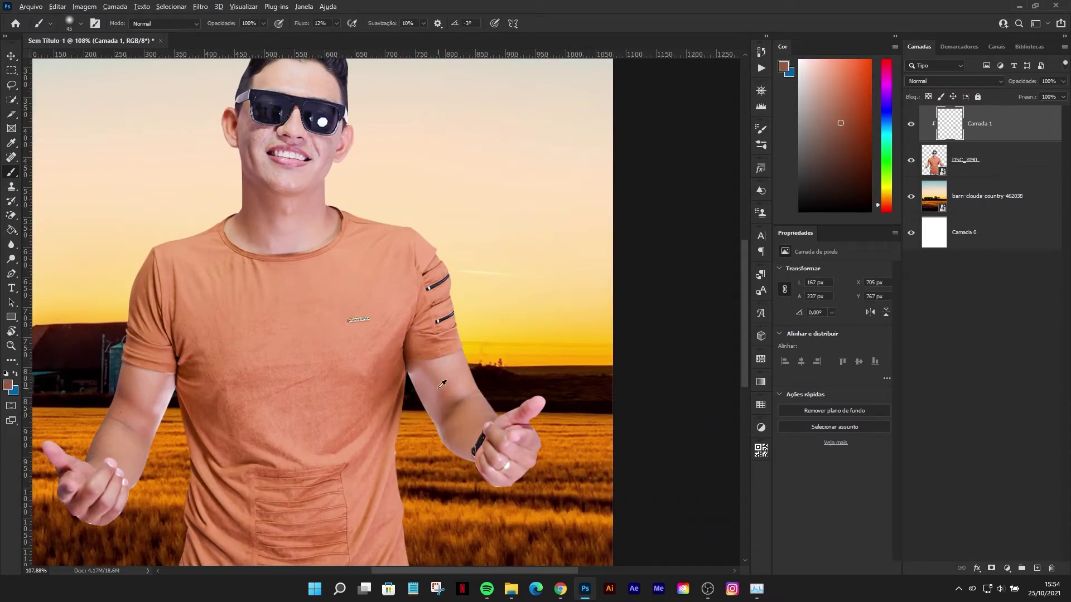
{"action": "left_click", "coordinate": [447, 404], "text": "alt"}
{"action": "mouse_move", "coordinate": [413, 380]}
{"action": "left_mouse_down"}
{"action": "mouse_move", "coordinate": [452, 415]}
{"action": "mouse_move", "coordinate": [418, 368]}
{"action": "left_mouse_up"}
{"action": "left_click", "coordinate": [456, 407], "text": "alt"}
Step: Touch up the other forearm, armpit shadow and left hand with sampled skin and shirt tones
{"action": "left_click_drag", "start_coordinate": [267, 364], "coordinate": [363, 294]}
{"action": "left_click", "coordinate": [251, 312], "text": "alt"}
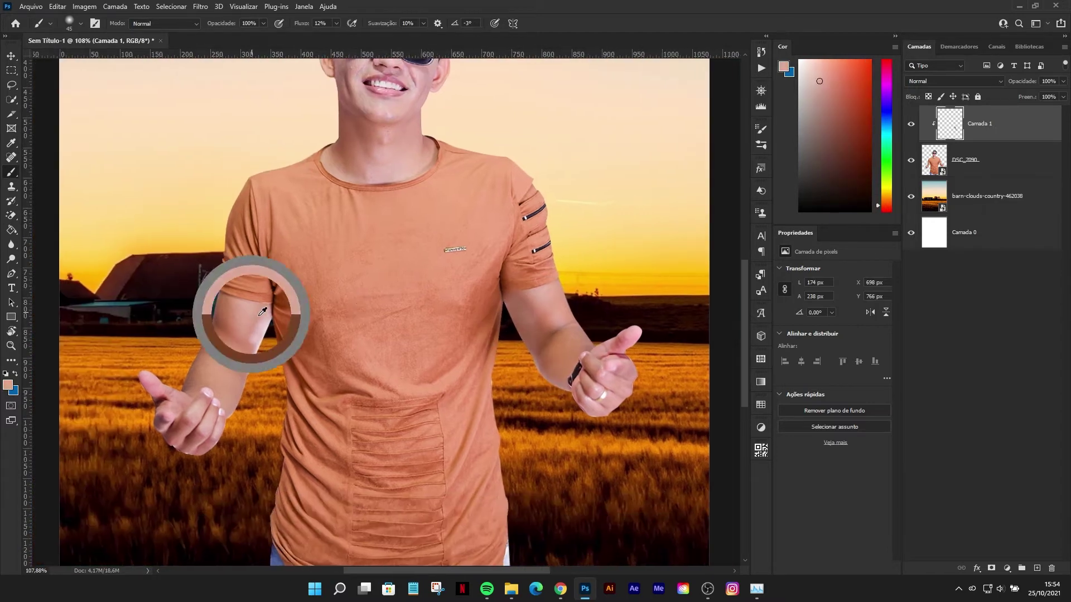
{"action": "left_click", "coordinate": [231, 350], "text": "alt"}
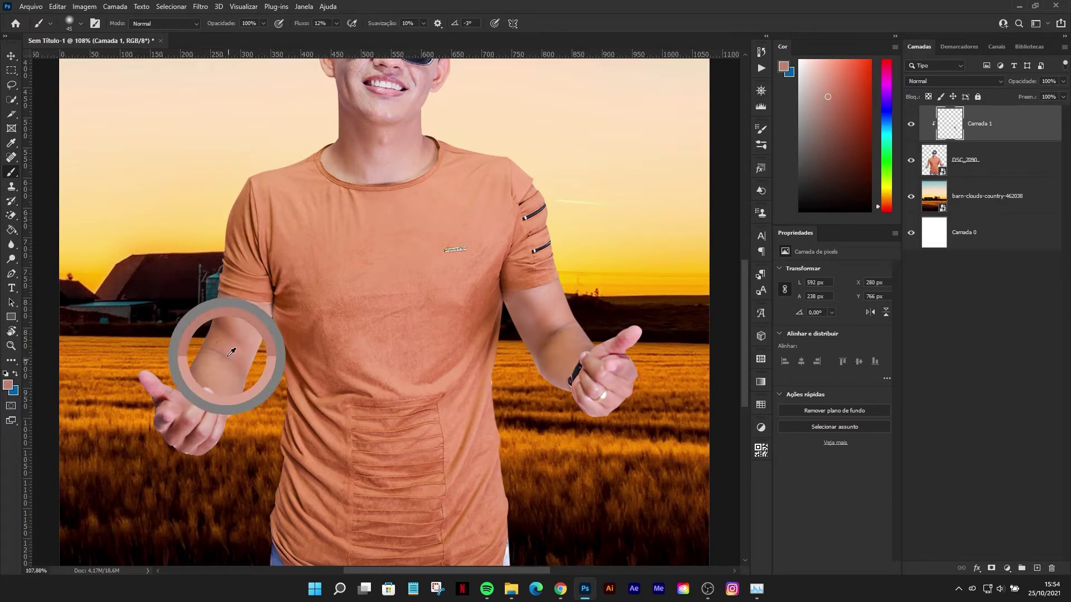
{"action": "left_click_drag", "start_coordinate": [251, 371], "coordinate": [233, 412]}
{"action": "left_click", "coordinate": [263, 300], "text": "alt"}
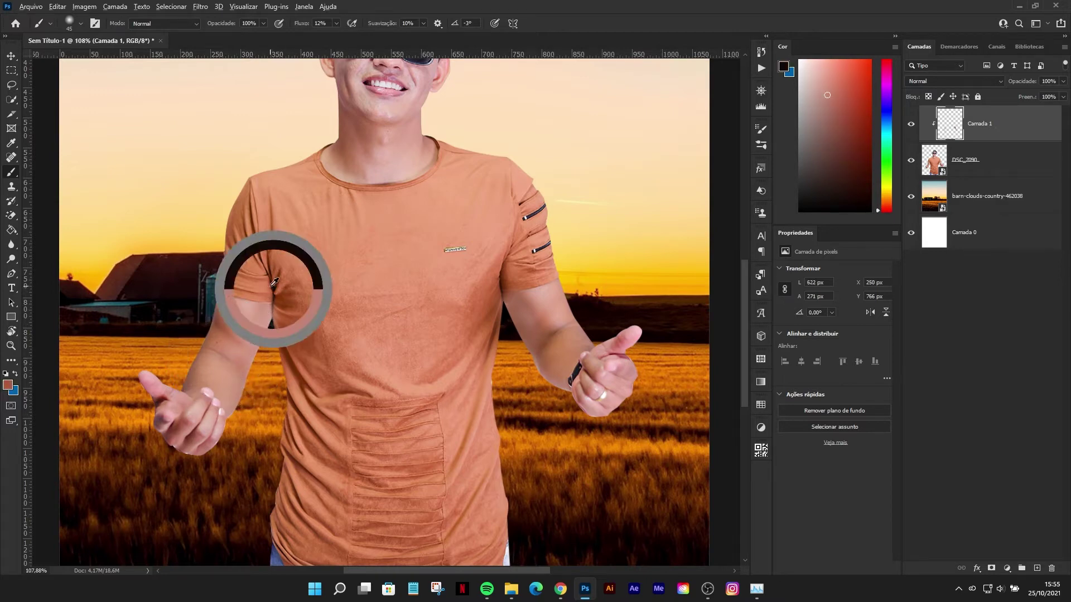
{"action": "left_click", "coordinate": [288, 313], "text": "alt"}
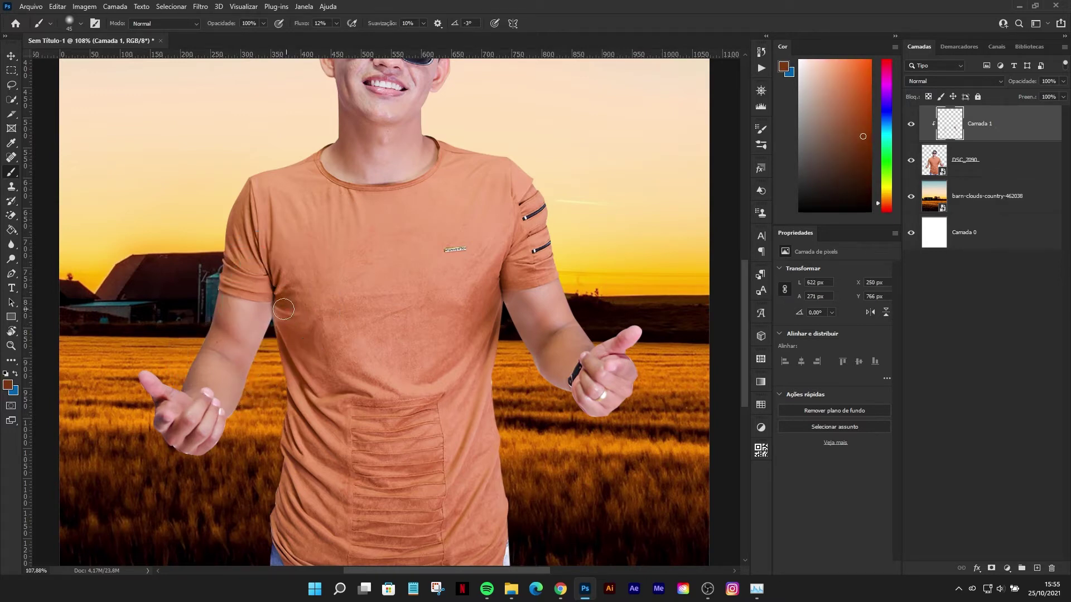
{"action": "key", "text": "bracketleft"}
{"action": "key", "text": "bracketleft"}
{"action": "key", "text": "bracketleft"}
{"action": "left_click_drag", "start_coordinate": [280, 310], "coordinate": [277, 337]}
{"action": "scroll", "coordinate": [190, 385], "scroll_direction": "up", "scroll_amount": 3}
{"action": "left_click", "coordinate": [165, 372], "text": "alt"}
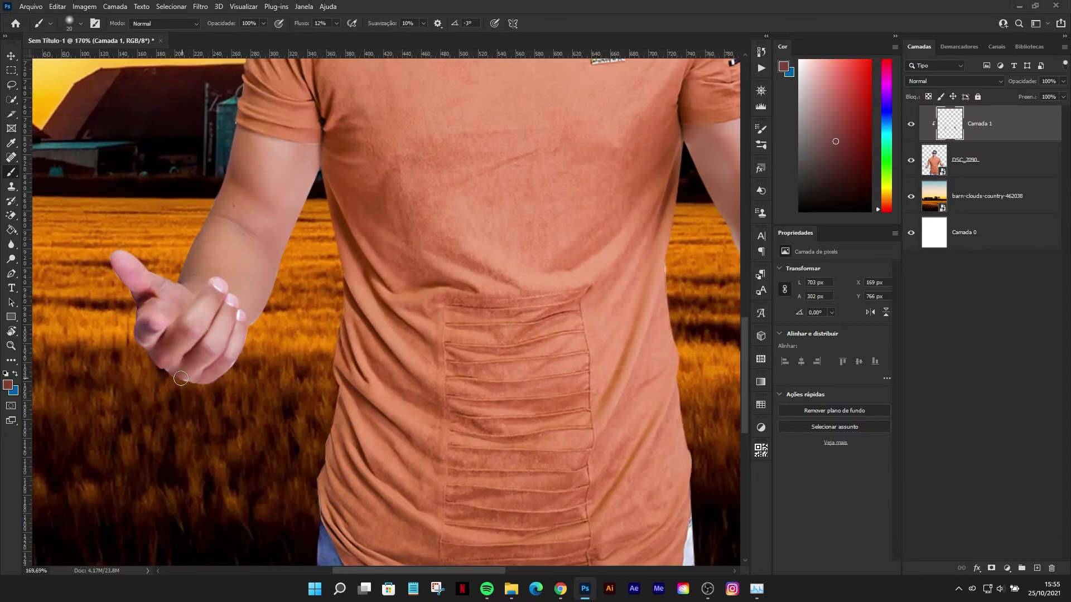
{"action": "mouse_move", "coordinate": [216, 386]}
{"action": "left_mouse_down"}
{"action": "mouse_move", "coordinate": [258, 312]}
{"action": "mouse_move", "coordinate": [190, 385]}
{"action": "mouse_move", "coordinate": [133, 337]}
{"action": "mouse_move", "coordinate": [134, 307]}
{"action": "mouse_move", "coordinate": [110, 259]}
{"action": "left_mouse_up"}
{"action": "left_click", "coordinate": [137, 291], "text": "alt"}
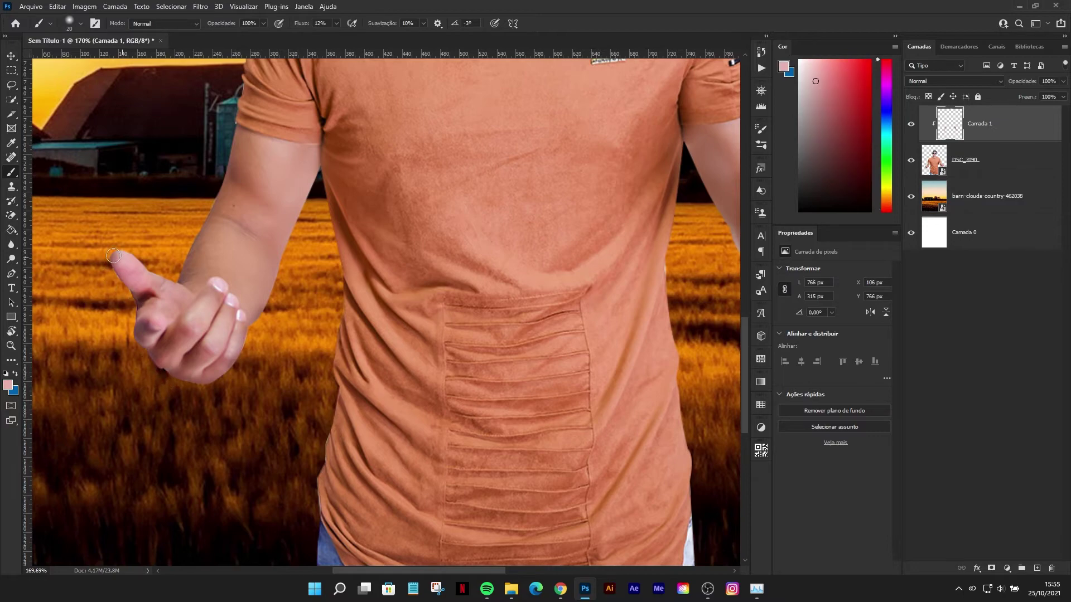
Step: Zoom in and touch up the hand on the right with sampled pink skin tones
{"action": "key", "text": "z"}
{"action": "key", "text": "ctrl+0"}
{"action": "mouse_move", "coordinate": [544, 262]}
{"action": "left_mouse_down"}
{"action": "mouse_move", "coordinate": [567, 240]}
{"action": "mouse_move", "coordinate": [568, 293]}
{"action": "mouse_move", "coordinate": [551, 323]}
{"action": "left_mouse_up"}
{"action": "key", "text": "b"}
{"action": "left_click", "coordinate": [564, 226], "text": "alt"}
{"action": "left_click", "coordinate": [549, 321], "text": "alt"}
{"action": "left_click", "coordinate": [503, 334], "text": "alt"}
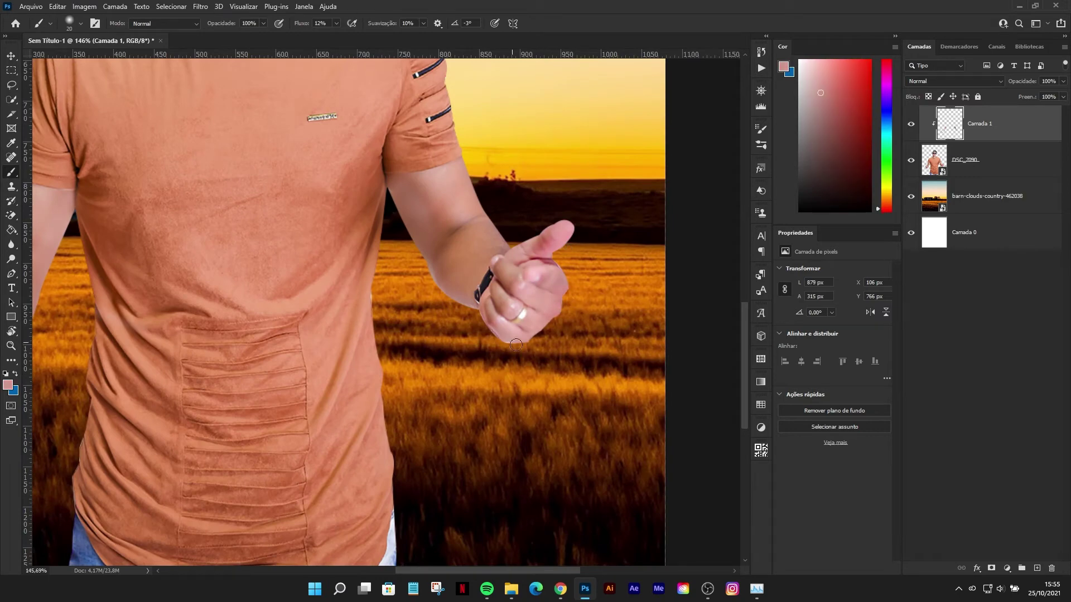
{"action": "key", "text": "ctrl+0"}
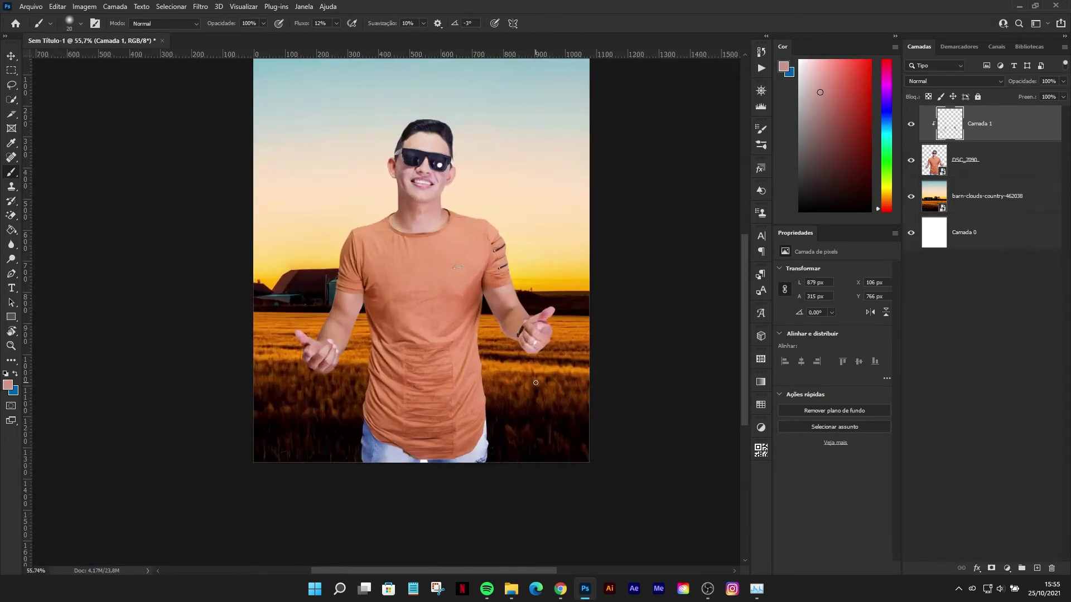
{"action": "left_click", "coordinate": [985, 149]}
Step: Merge the paint layer into the man's photo and rename it FOTO - ABRAÃO
{"action": "key", "text": "ctrl+e"}
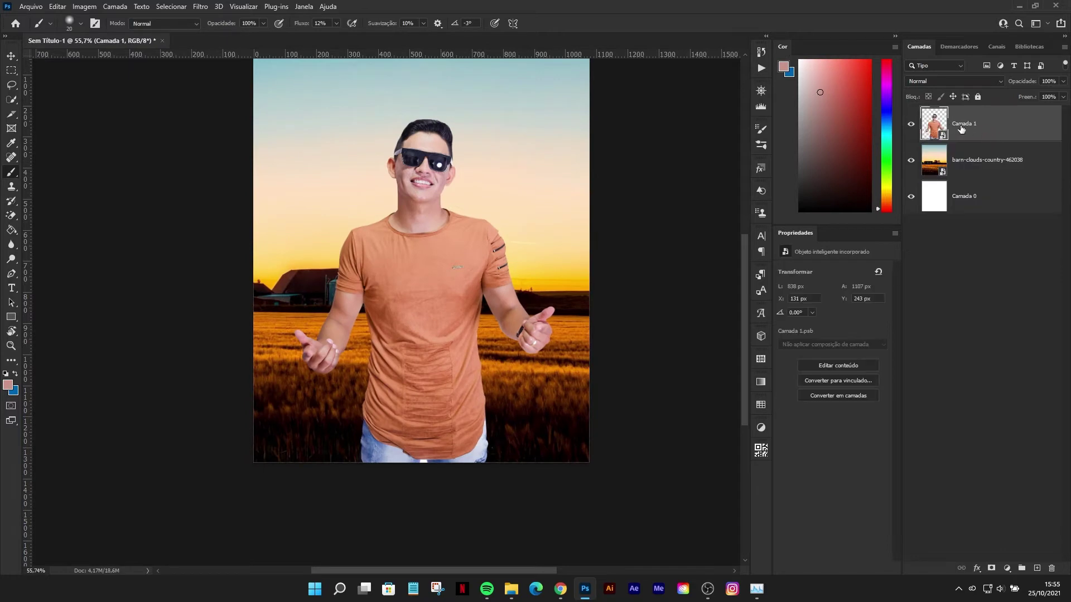
{"action": "double_click", "coordinate": [961, 129]}
{"action": "left_click", "coordinate": [916, 128]}
{"action": "double_click", "coordinate": [973, 125]}
{"action": "type", "text": "FOTO - "}
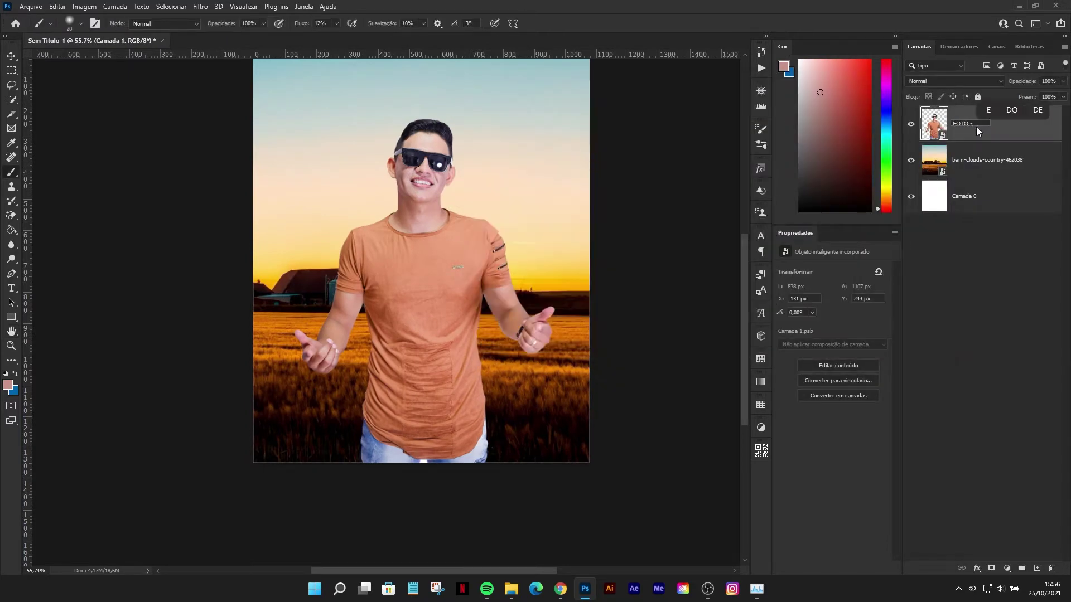
{"action": "type", "text": "FOTO"}
{"action": "key", "text": "Return"}
{"action": "double_click", "coordinate": [974, 123]}
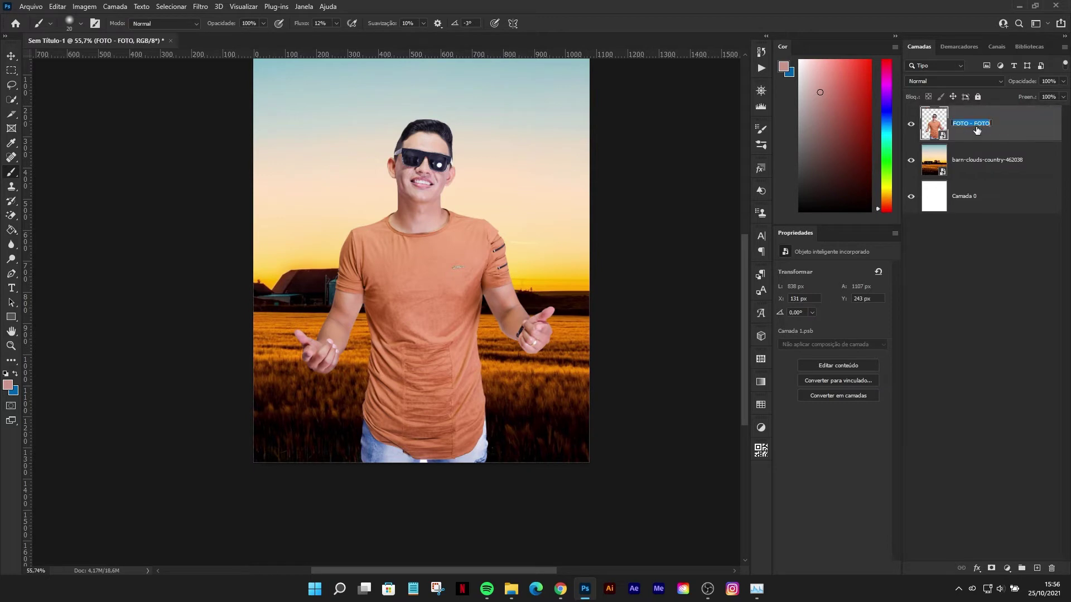
{"action": "type", "text": "FOTO - ABRAÃO"}
{"action": "key", "text": "Return"}
Step: Shrink the man to about 87 percent and move him lower in the flyer
{"action": "key", "text": "ctrl+0"}
{"action": "left_click", "coordinate": [12, 55]}
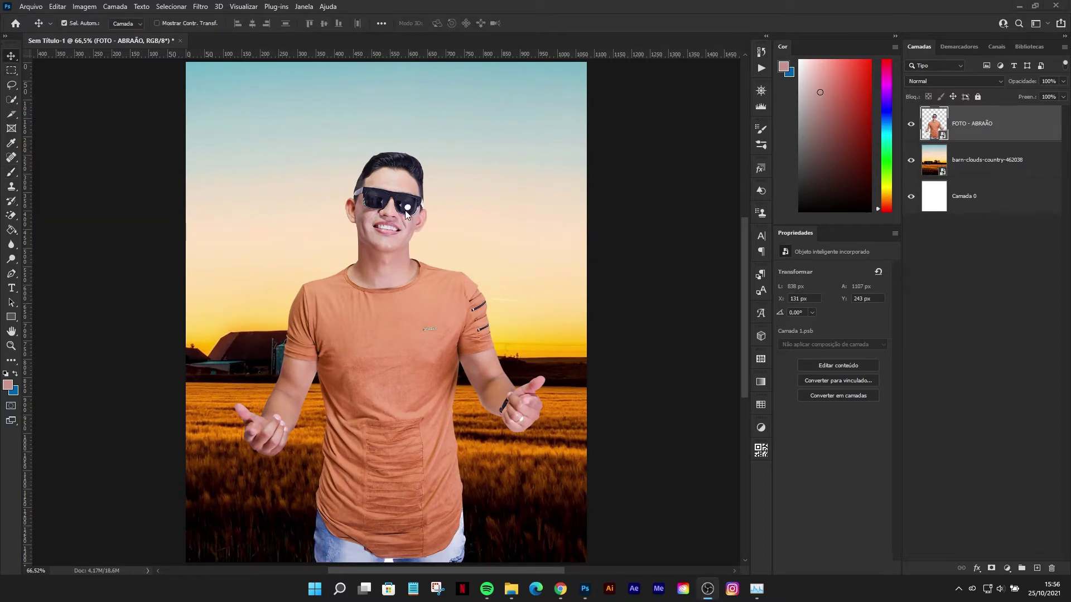
{"action": "key", "text": "ctrl+t"}
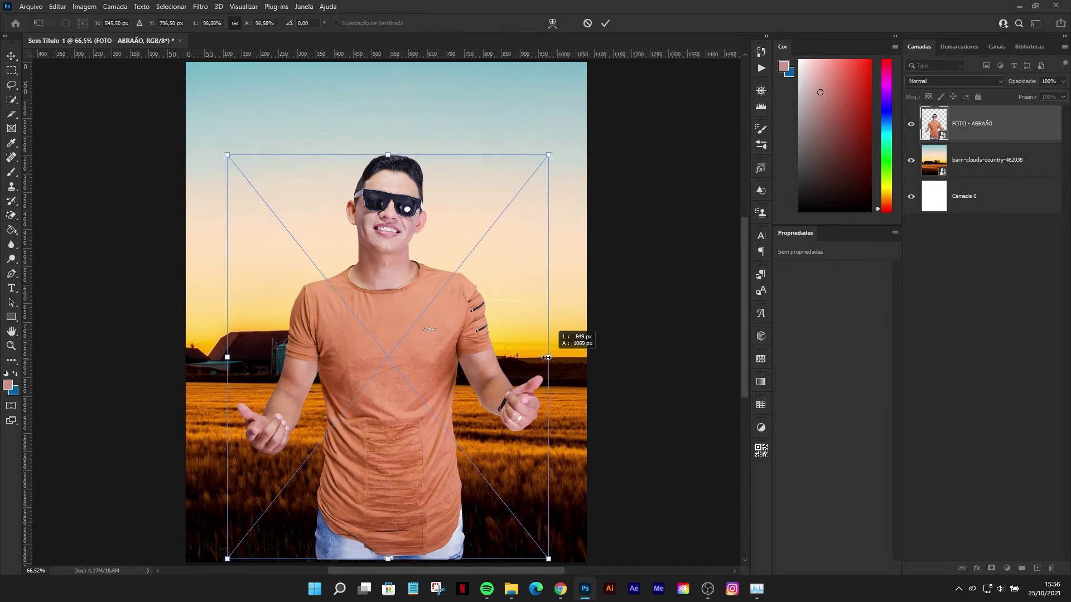
{"action": "left_click_drag", "start_coordinate": [550, 357], "coordinate": [527, 360]}
{"action": "left_click_drag", "start_coordinate": [416, 307], "coordinate": [413, 355]}
{"action": "key", "text": "Return"}
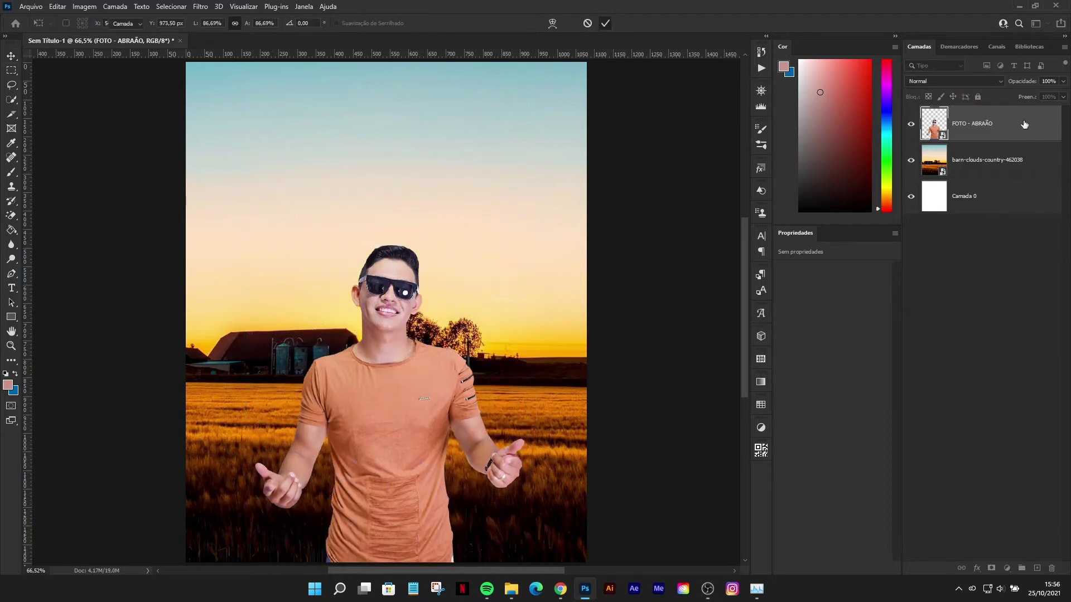
{"action": "key", "text": "alt+bracketleft"}
{"action": "left_click", "coordinate": [200, 7]}
{"action": "mouse_move", "coordinate": [214, 149]}
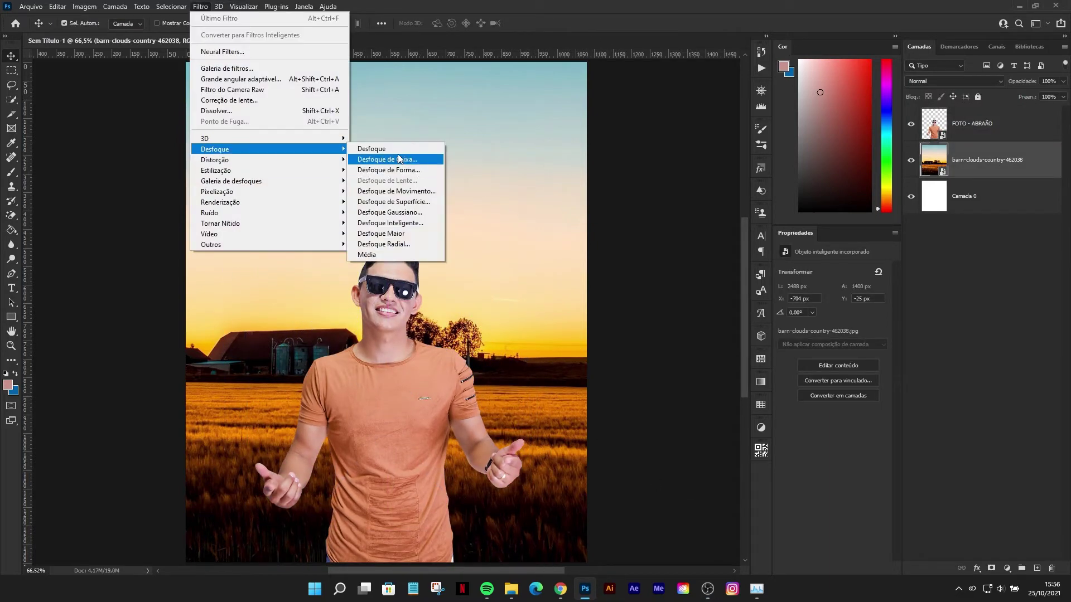
Step: Apply a 3-pixel Gaussian Blur to the barn background layer
{"action": "left_click", "coordinate": [395, 213]}
{"action": "left_click_drag", "start_coordinate": [664, 244], "coordinate": [672, 244]}
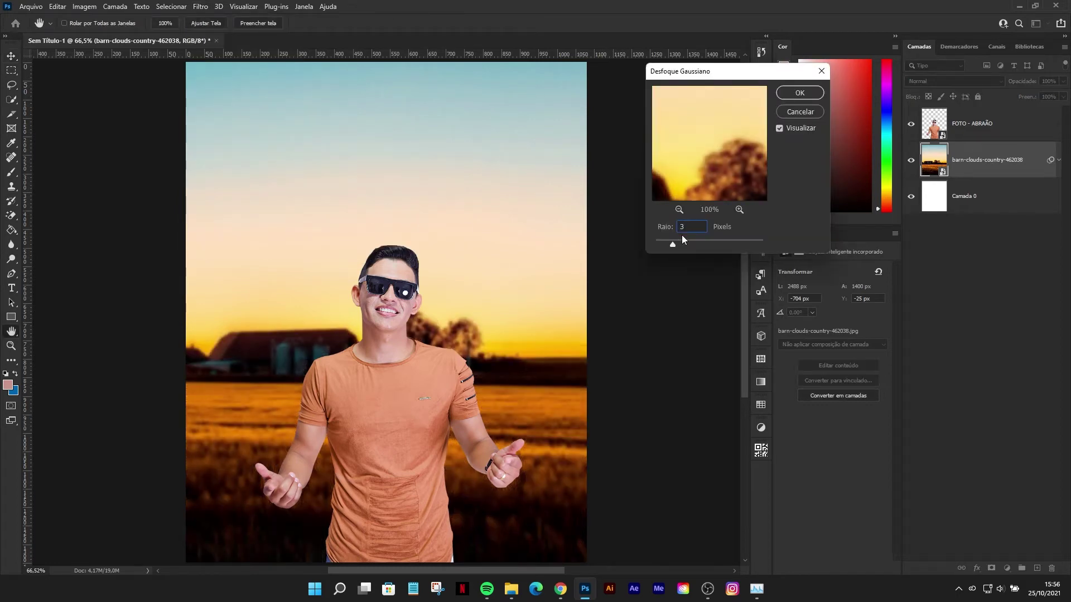
{"action": "left_click", "coordinate": [799, 93]}
{"action": "scroll", "coordinate": [385, 316], "scroll_direction": "down", "scroll_amount": 2}
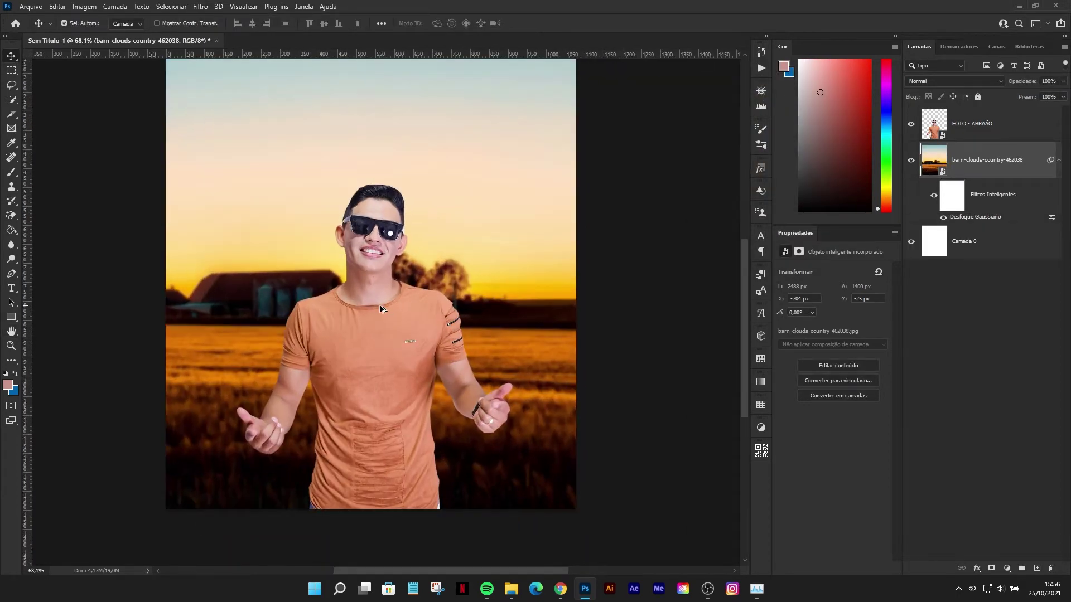
{"action": "scroll", "coordinate": [385, 317], "scroll_direction": "up", "scroll_amount": 3}
{"action": "key", "text": "t"}
{"action": "key", "text": "alt+Tab"}
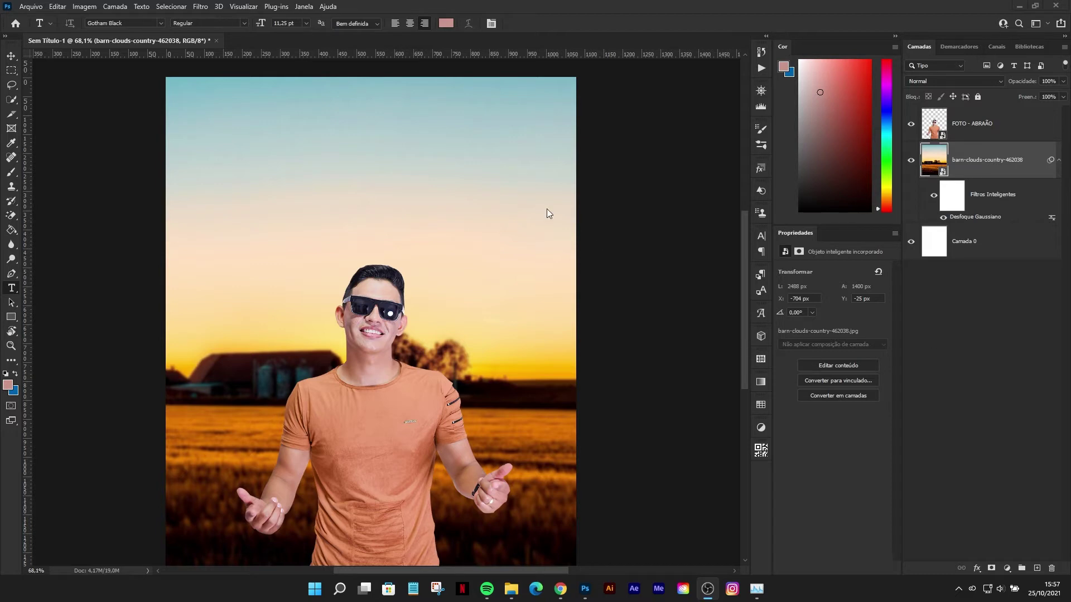
{"action": "scroll", "coordinate": [480, 228], "scroll_direction": "down", "scroll_amount": 2}
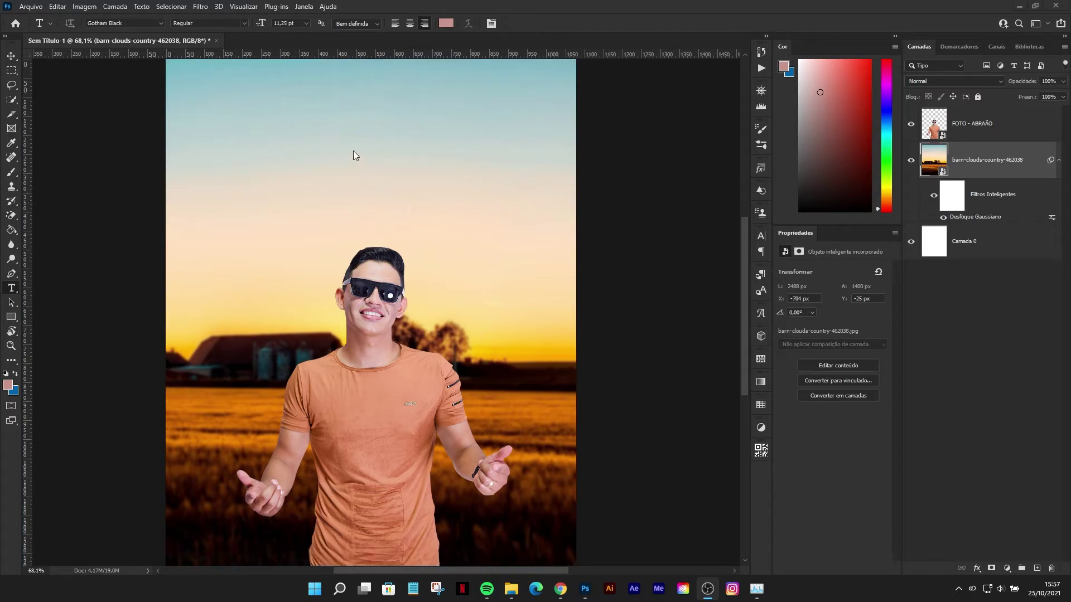
Step: Paste the tour dates list as left-aligned #1a0505 text in the flyer's upper left
{"action": "left_click", "coordinate": [974, 125]}
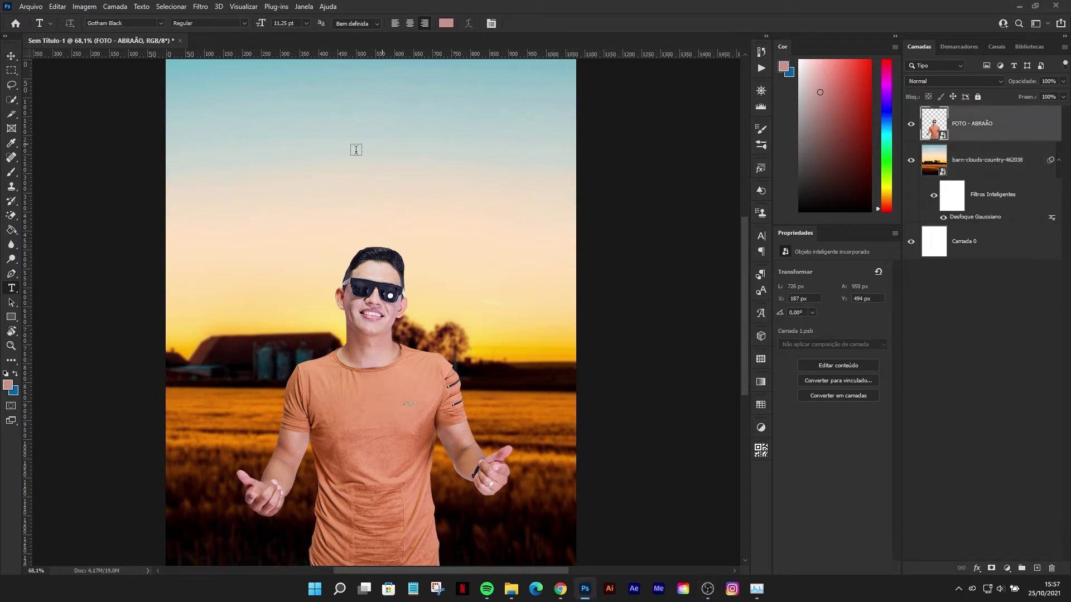
{"action": "left_click", "coordinate": [337, 156]}
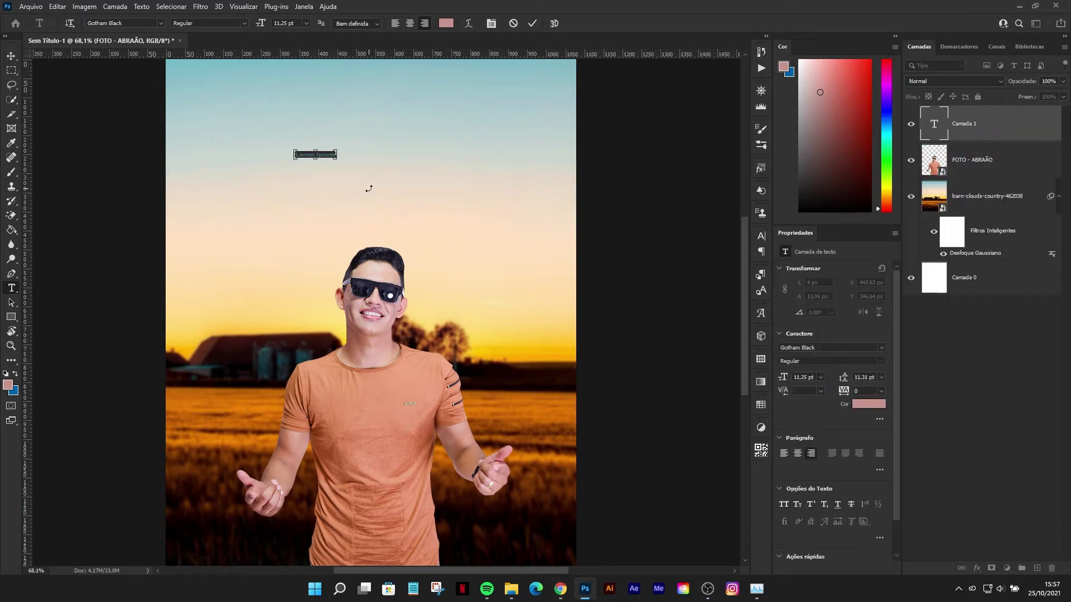
{"action": "key", "text": "ctrl+v"}
{"action": "key", "text": "ctrl+a"}
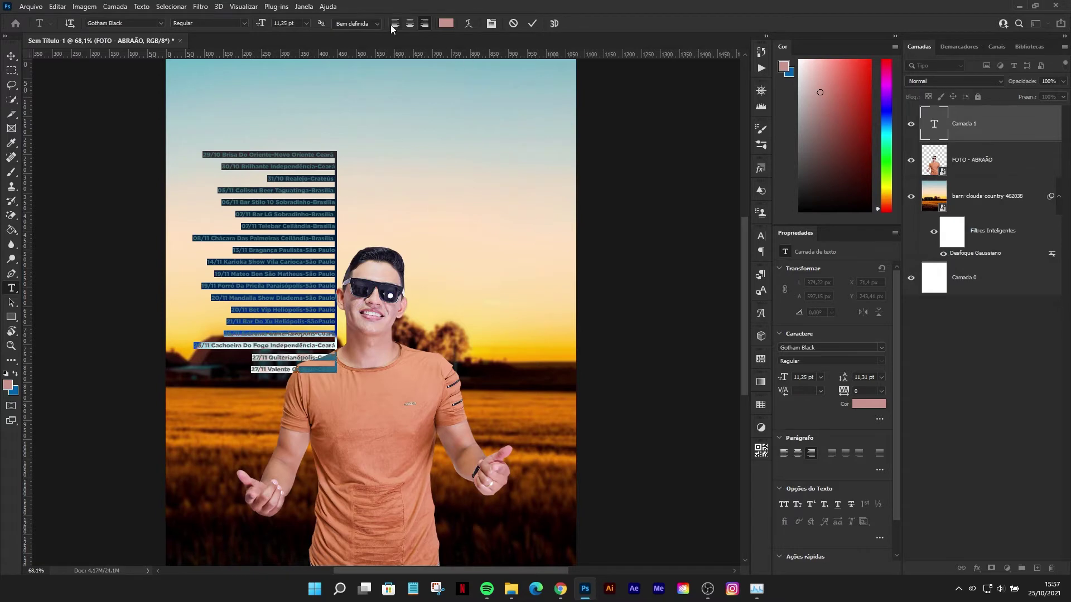
{"action": "left_click", "coordinate": [395, 23]}
{"action": "left_click", "coordinate": [446, 23]}
{"action": "left_click", "coordinate": [538, 384]}
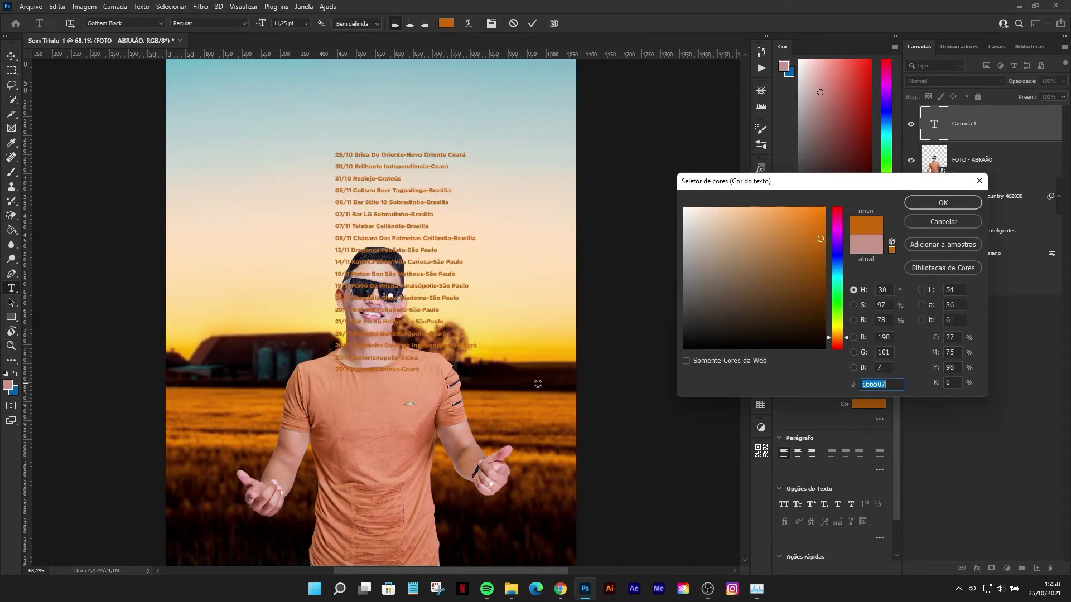
{"action": "type", "text": "1a0505"}
{"action": "key", "text": "Return"}
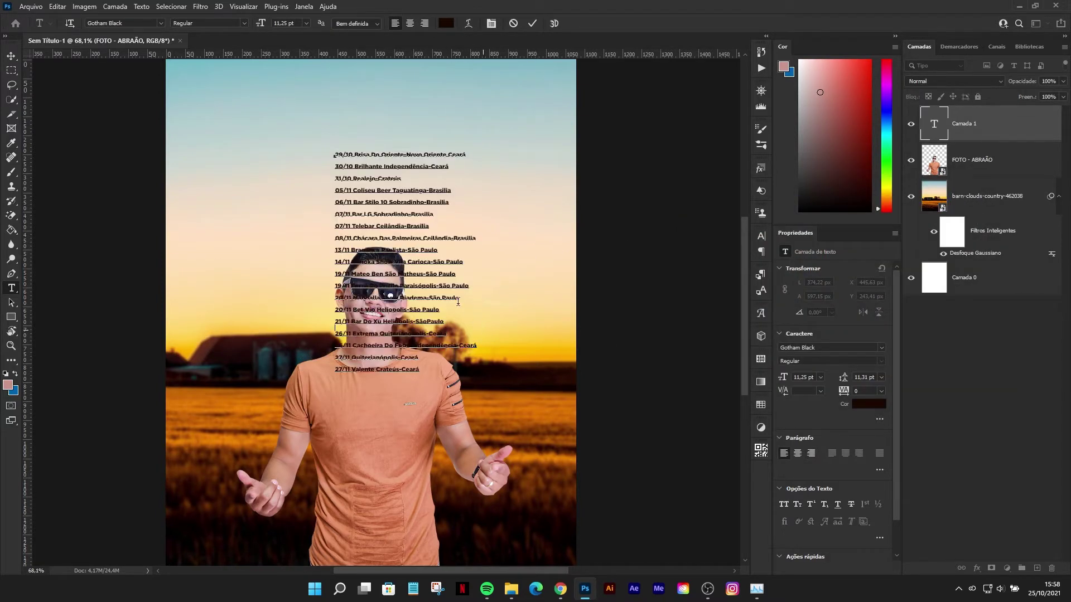
{"action": "left_click_drag", "start_coordinate": [601, 295], "coordinate": [473, 219]}
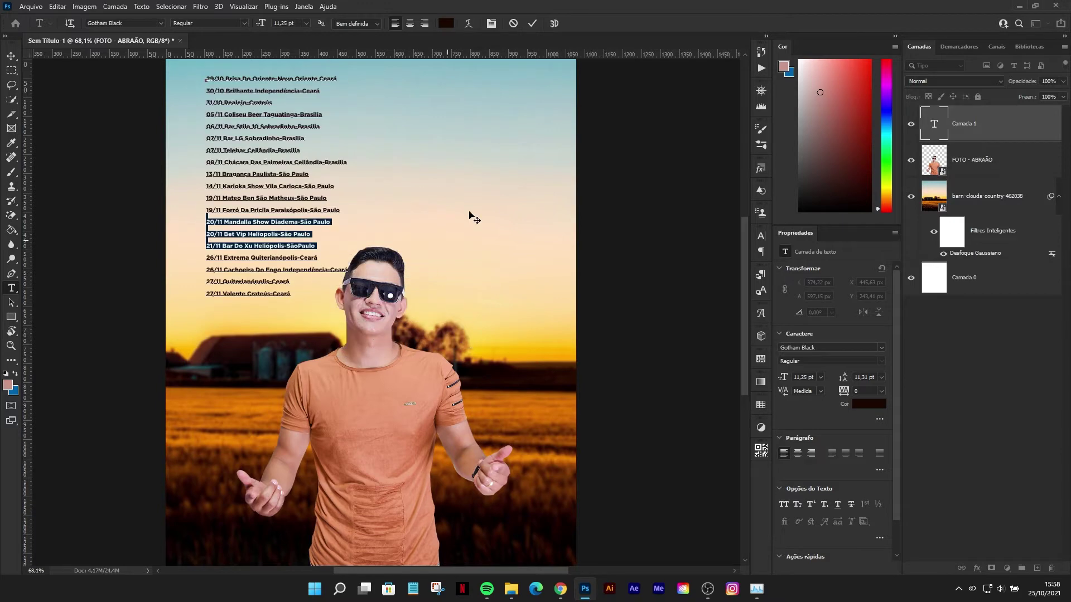
{"action": "key", "text": "ctrl+Return"}
Step: Move Novo Oriente, Independência, Crateús and the 05/11 city onto their own lines
{"action": "scroll", "coordinate": [232, 74], "scroll_direction": "up", "scroll_amount": 2}
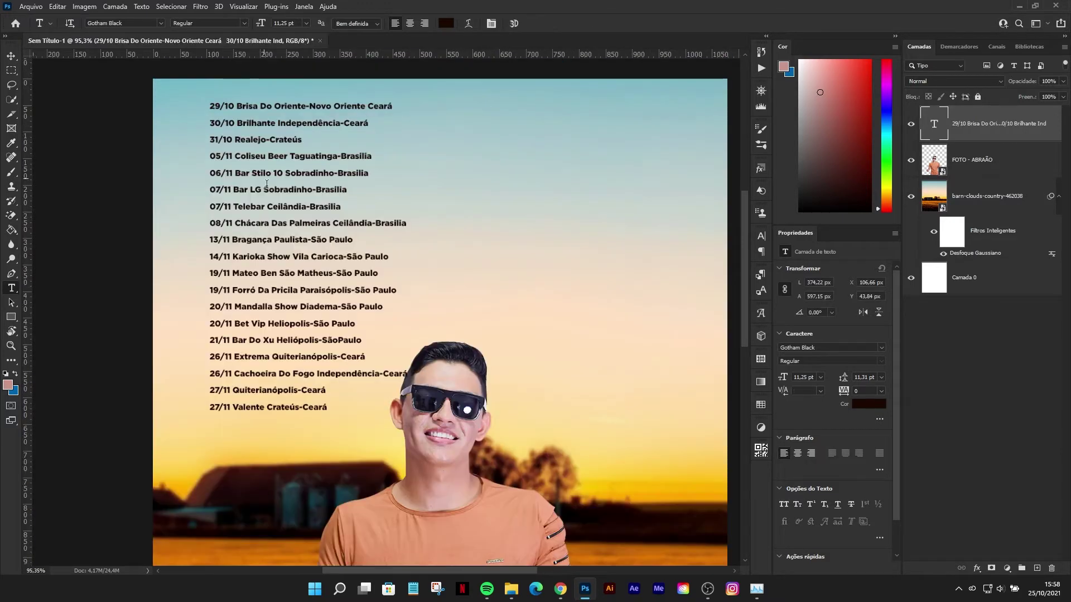
{"action": "left_click", "coordinate": [239, 108]}
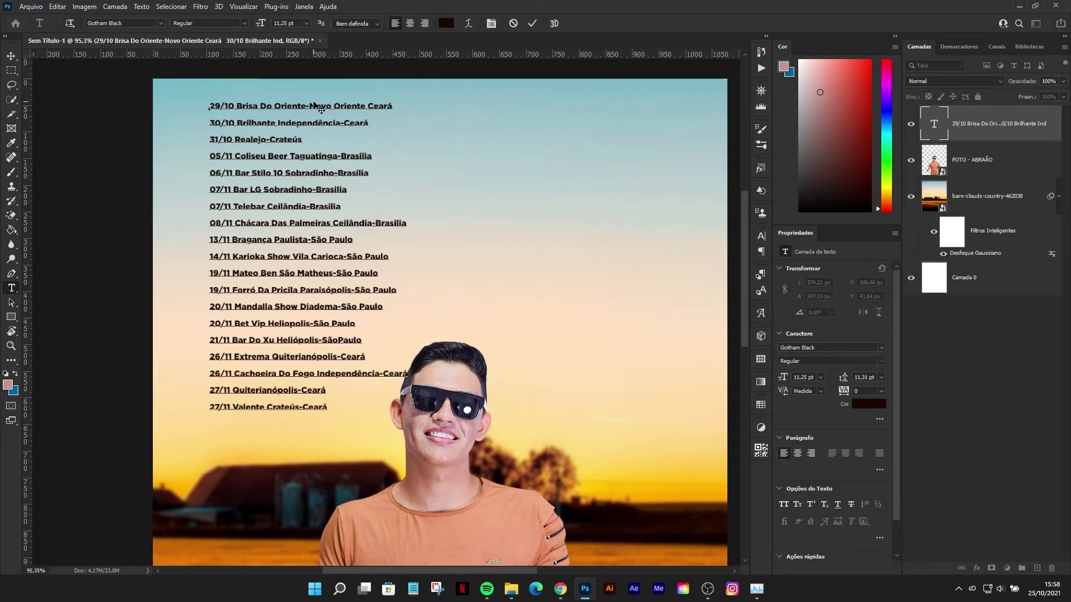
{"action": "key", "text": "BackSpace"}
{"action": "key", "text": "Return"}
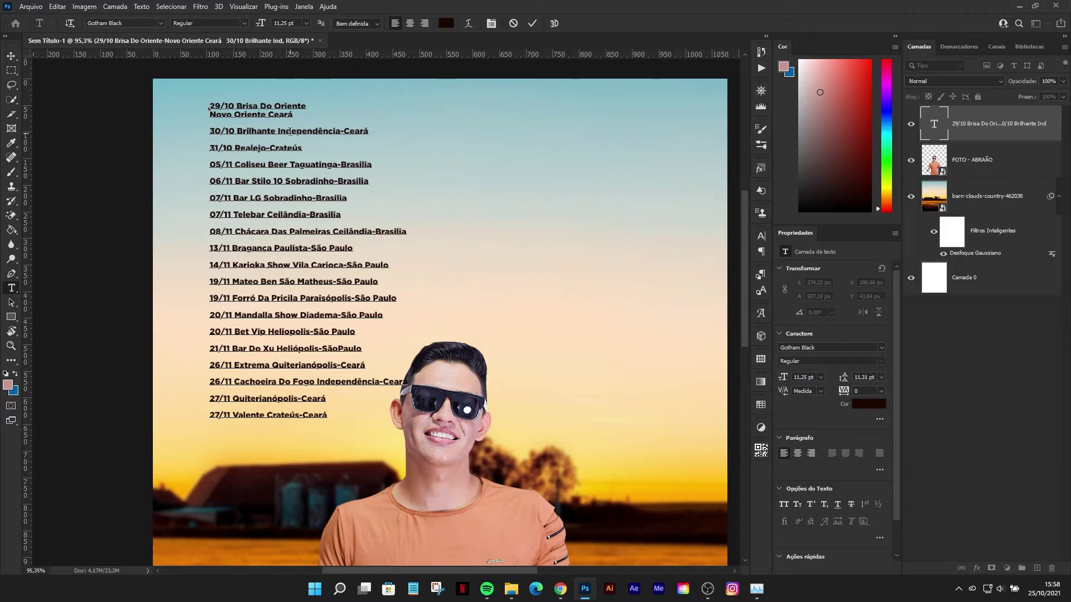
{"action": "key", "text": "BackSpace"}
{"action": "key", "text": "Return"}
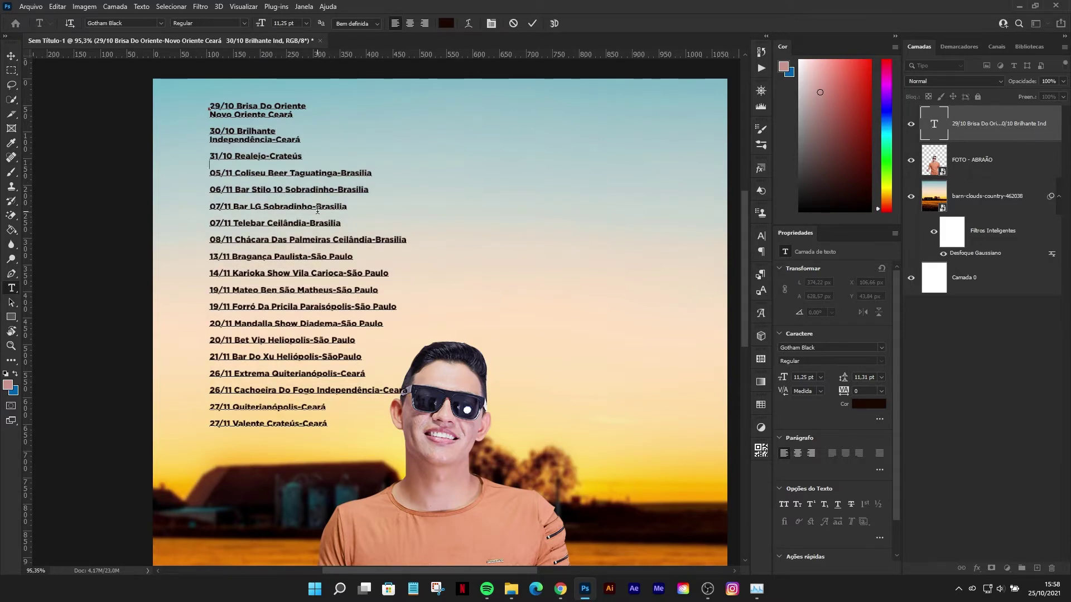
{"action": "key", "text": "BackSpace"}
{"action": "key", "text": "Return"}
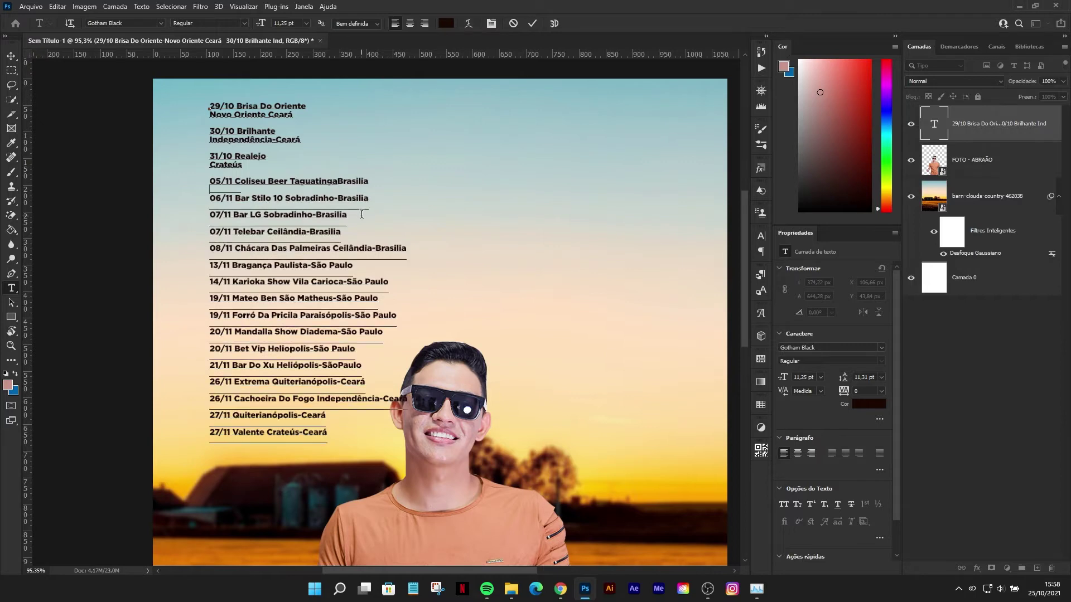
{"action": "key", "text": "BackSpace"}
{"action": "type", "text": "-DF"}
{"action": "key", "text": "Return"}
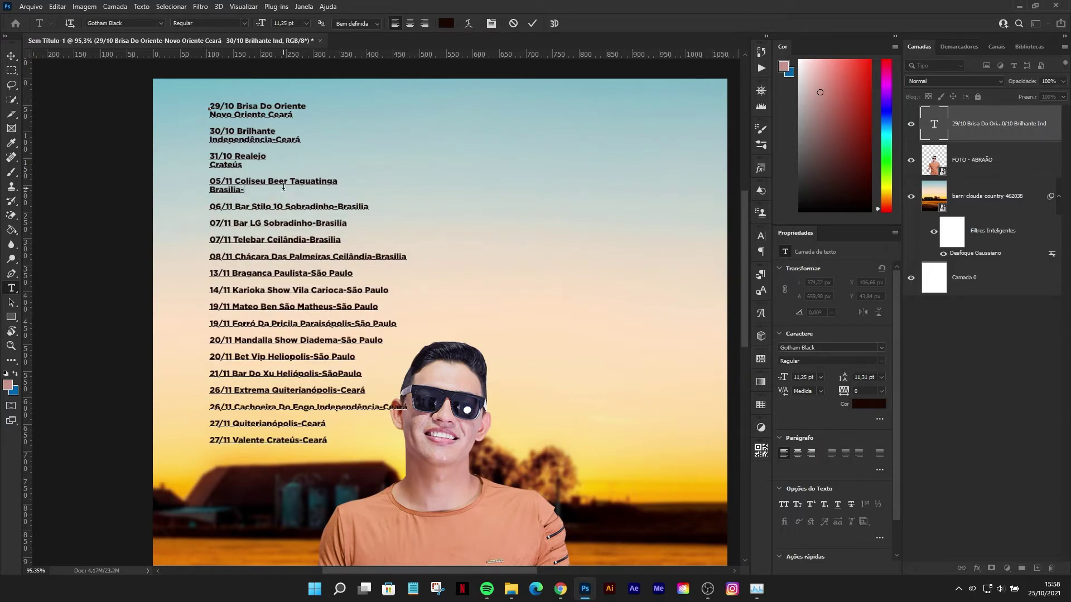
Step: Put the 06/11 Brasilia on its own line as DF and shorten Ceará endings to CE
{"action": "left_click", "coordinate": [338, 207]}
{"action": "key", "text": "BackSpace"}
{"action": "key", "text": "Return"}
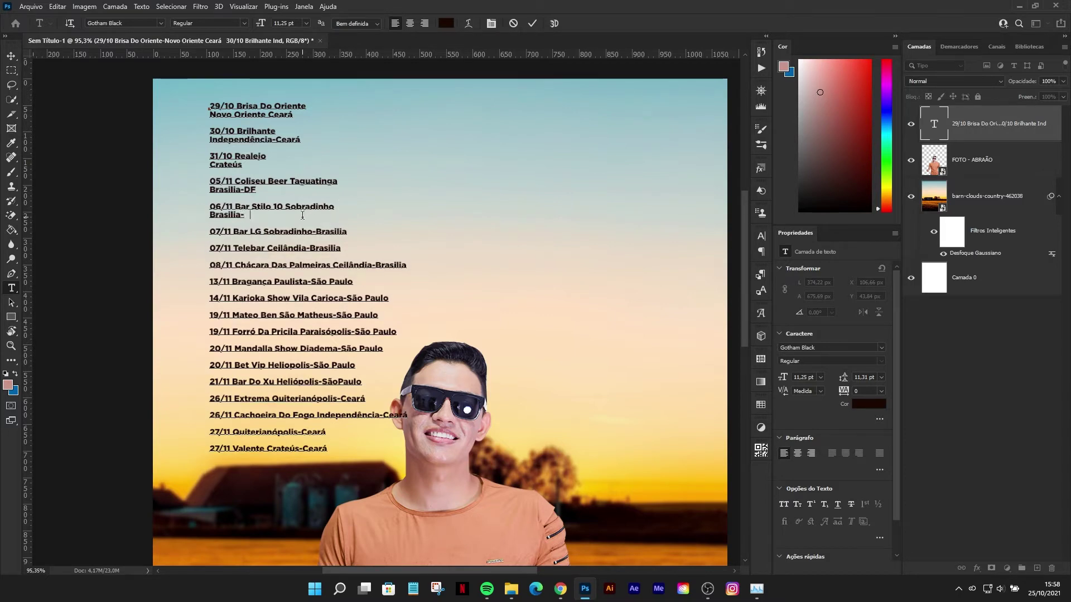
{"action": "type", "text": "DF"}
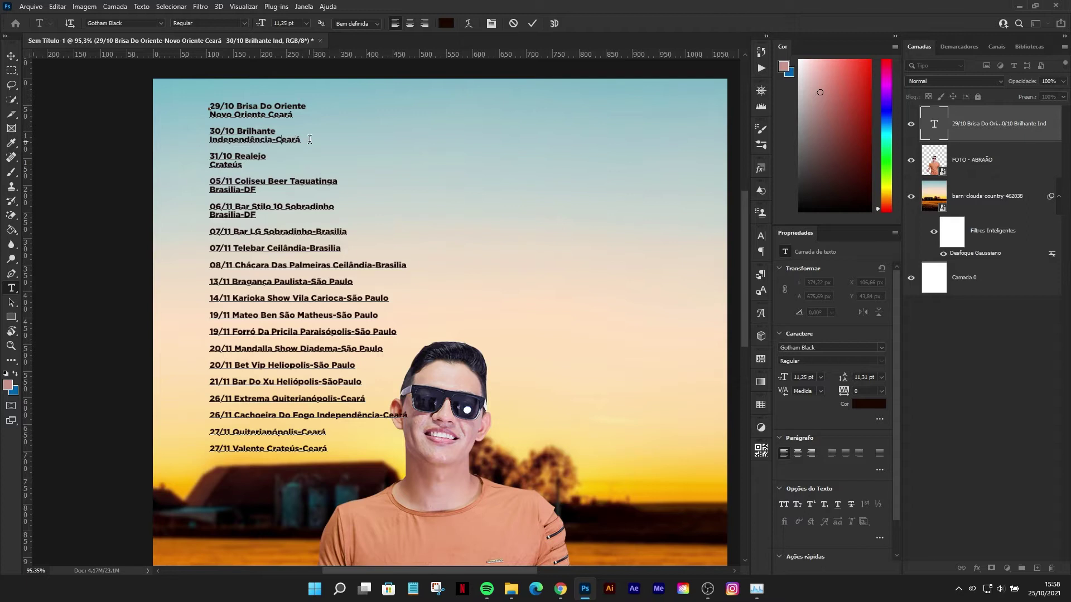
{"action": "key", "text": "BackSpace"}
{"action": "key", "text": "BackSpace"}
{"action": "key", "text": "BackSpace"}
{"action": "type", "text": "E"}
{"action": "key", "text": "Delete"}
{"action": "key", "text": "Delete"}
{"action": "key", "text": "Delete"}
{"action": "type", "text": "-CE"}
Step: Move Brasilia onto its own line with a DF ending for the 07/11 Bar LG and Telebar entries
{"action": "left_click", "coordinate": [317, 231]}
{"action": "key", "text": "BackSpace"}
{"action": "key", "text": "Return"}
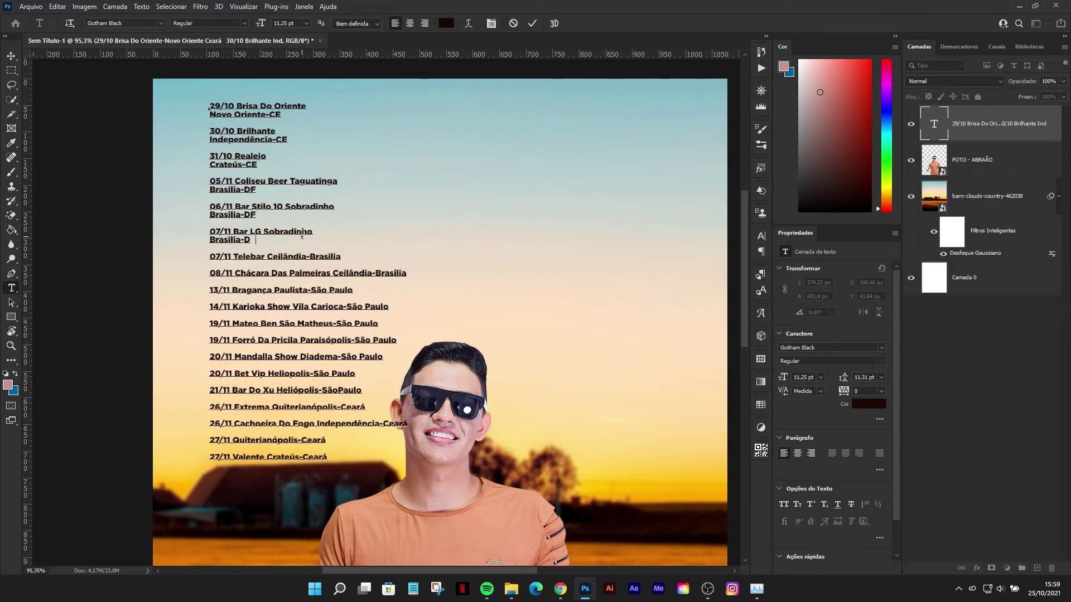
{"action": "type", "text": "F"}
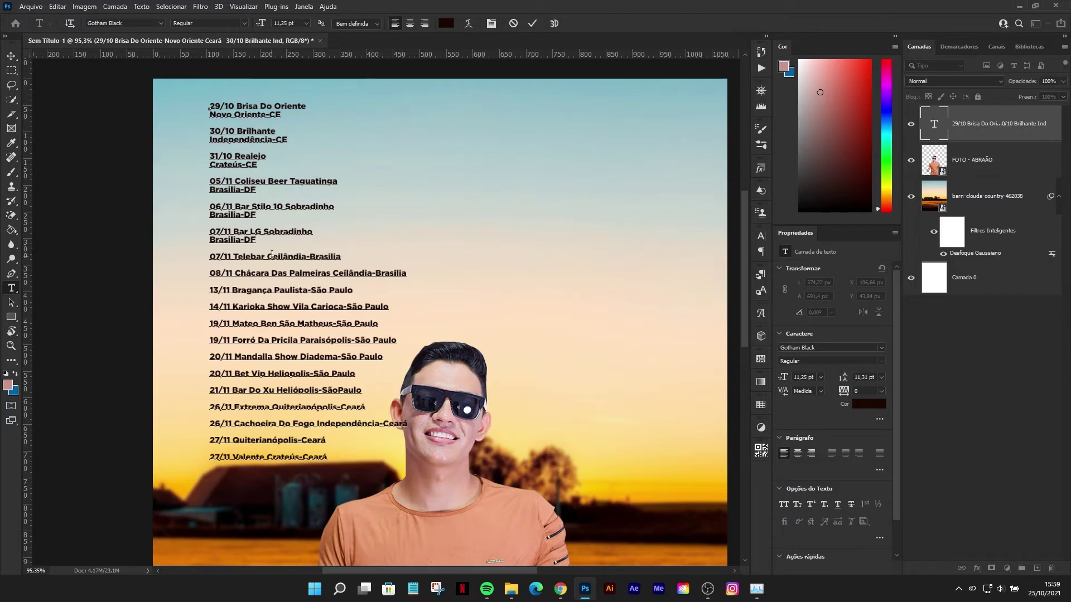
{"action": "left_click", "coordinate": [307, 257]}
{"action": "key", "text": "BackSpace"}
{"action": "key", "text": "Return"}
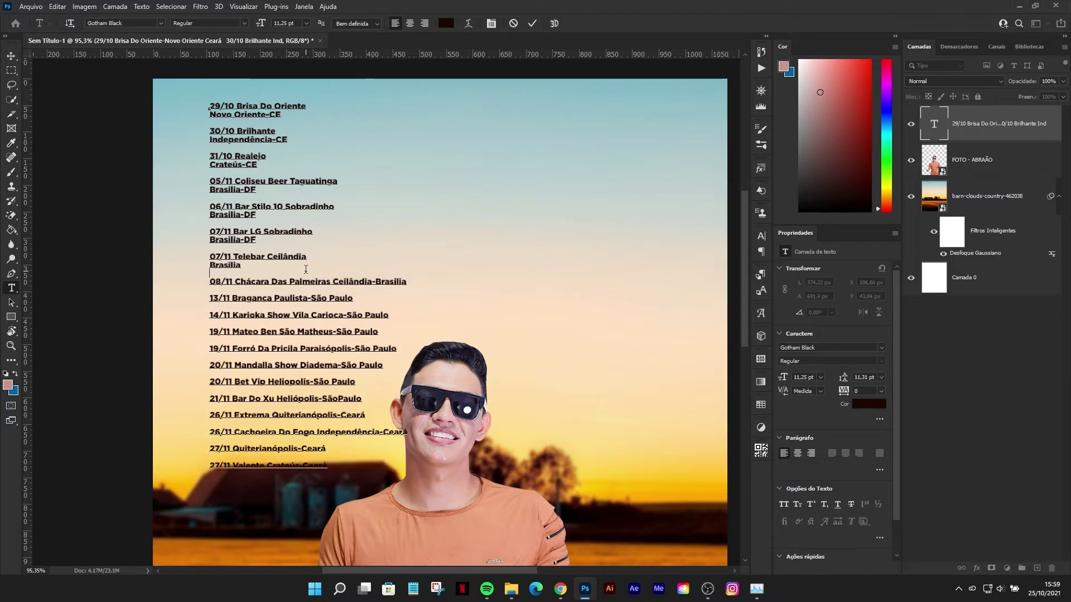
{"action": "left_click", "coordinate": [243, 267]}
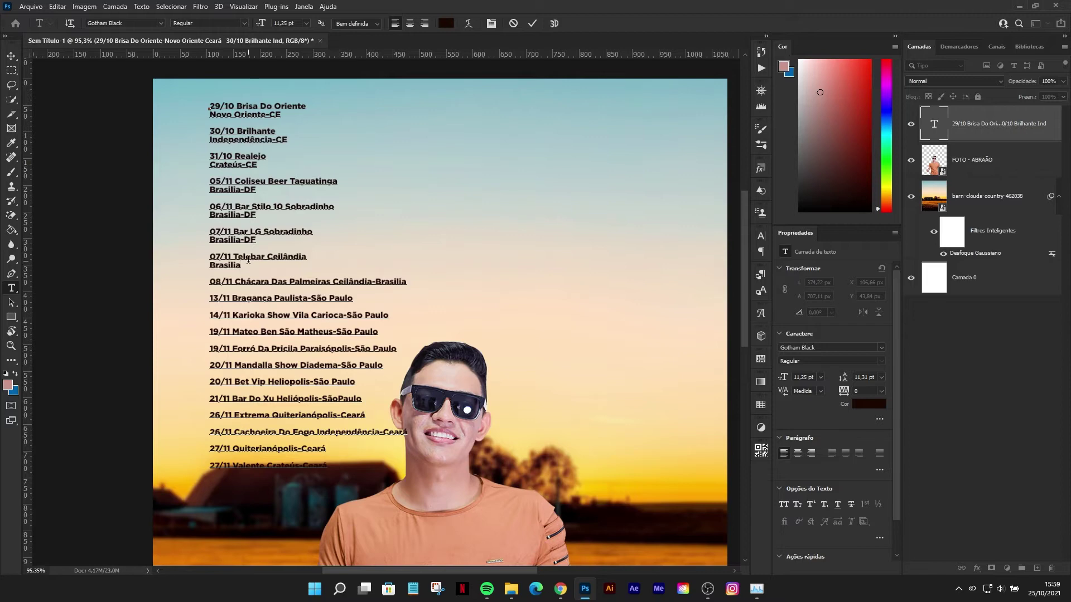
{"action": "type", "text": "-DF"}
Step: Split the 08/11 city line with CE, and the 13/11 São Paulo line with SP
{"action": "key", "text": "Delete"}
{"action": "key", "text": "Return"}
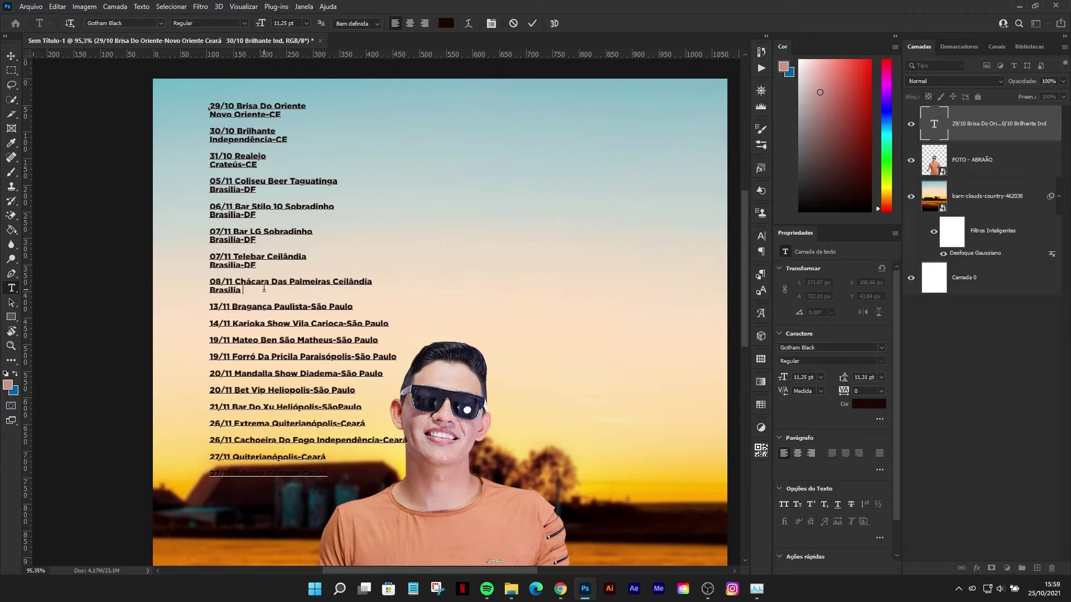
{"action": "type", "text": "CE"}
{"action": "left_click", "coordinate": [313, 306]}
{"action": "key", "text": "BackSpace"}
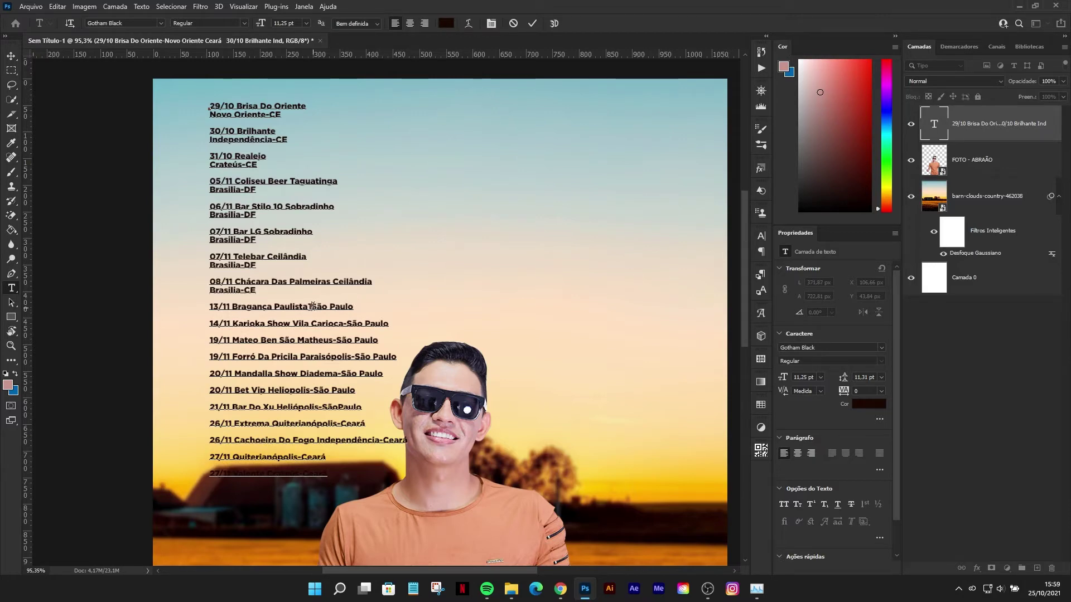
{"action": "key", "text": "Return"}
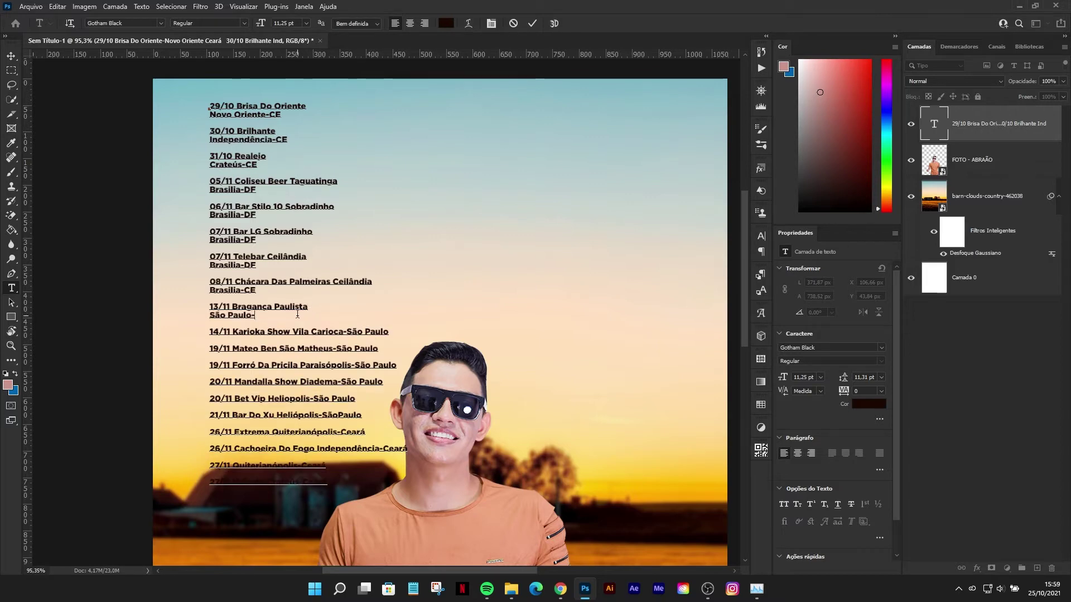
{"action": "type", "text": "SP"}
Step: Move São Paulo onto its own line with SP for the 14/11 and 19/11 Mateo entries
{"action": "left_click", "coordinate": [346, 332]}
{"action": "key", "text": "BackSpace"}
{"action": "key", "text": "Return"}
{"action": "left_click", "coordinate": [267, 339]}
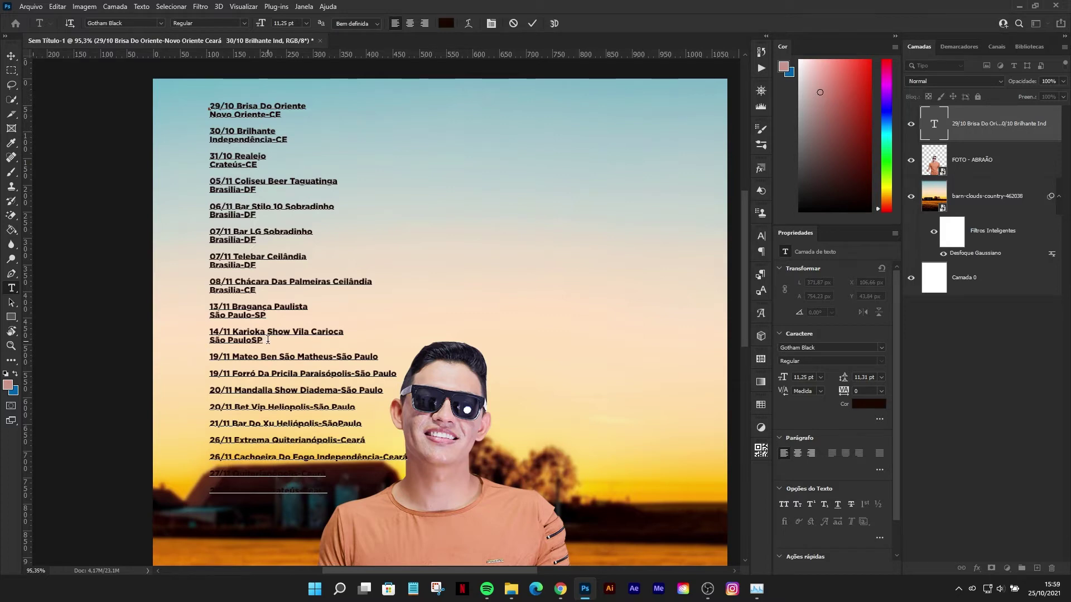
{"action": "type", "text": "-"}
{"action": "left_click", "coordinate": [338, 357]}
{"action": "key", "text": "BackSpace"}
{"action": "key", "text": "Return"}
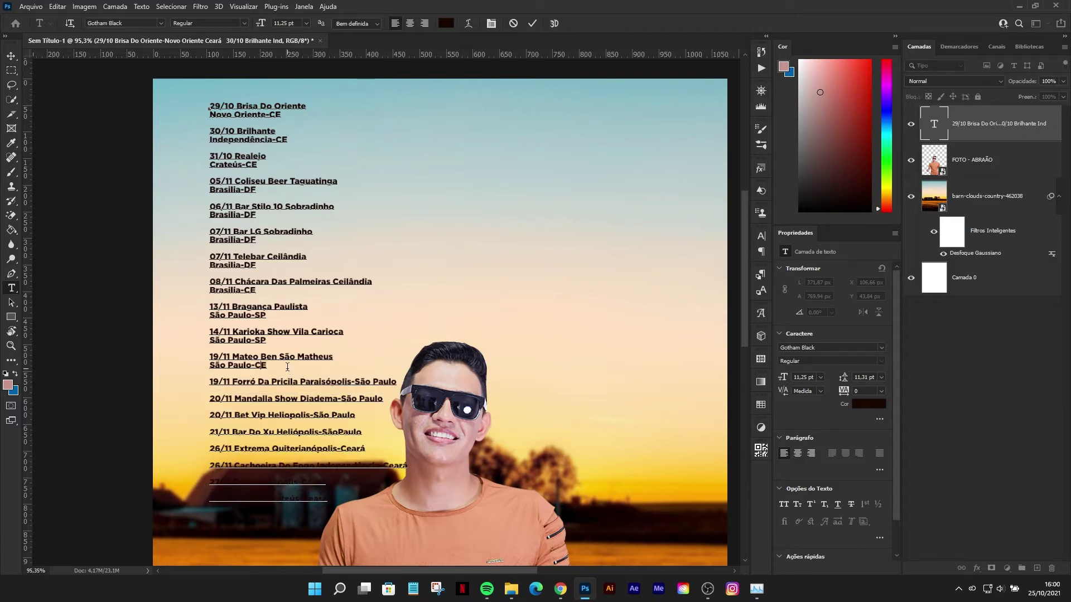
{"action": "key", "text": "BackSpace"}
{"action": "key", "text": "BackSpace"}
{"action": "type", "text": "SP"}
Step: Split São Paulo onto its own line for the 19/11 Forró and Diadema entries, ending in SP
{"action": "left_click", "coordinate": [355, 381]}
{"action": "key", "text": "BackSpace"}
{"action": "key", "text": "Return"}
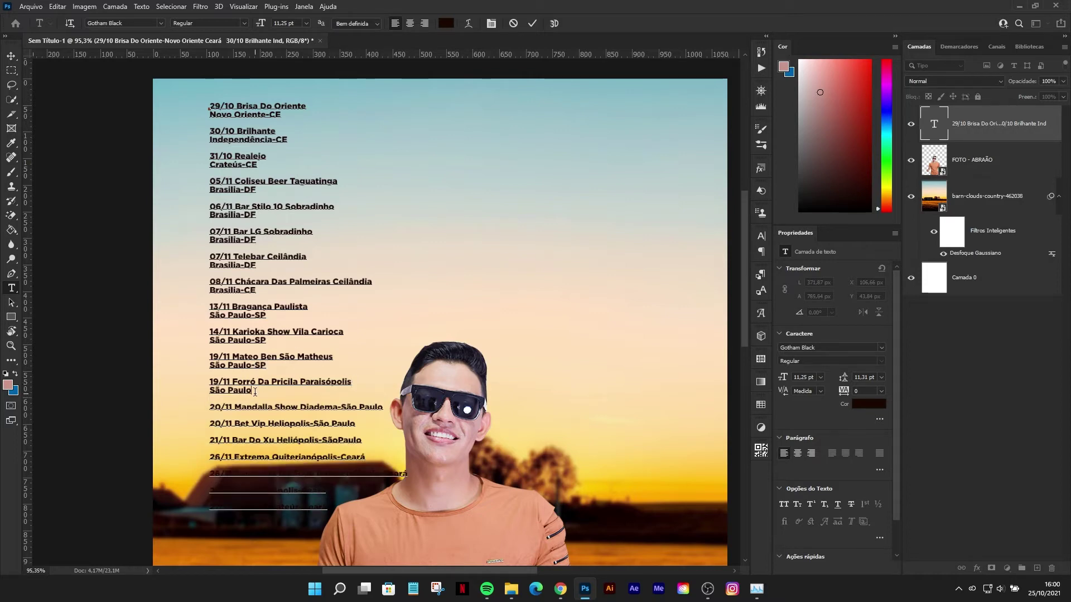
{"action": "left_click", "coordinate": [342, 406]}
{"action": "key", "text": "BackSpace"}
{"action": "key", "text": "Return"}
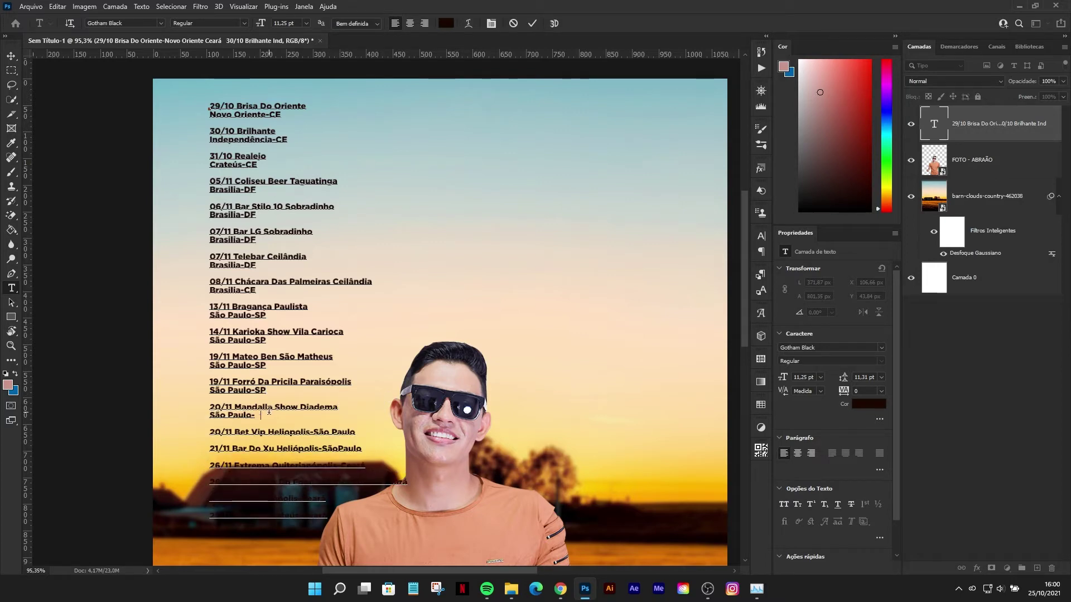
{"action": "type", "text": "CE"}
{"action": "key", "text": "BackSpace"}
{"action": "key", "text": "BackSpace"}
{"action": "key", "text": "BackSpace"}
{"action": "type", "text": "SP"}
{"action": "key", "text": "BackSpace"}
{"action": "key", "text": "BackSpace"}
{"action": "type", "text": "-S"}
Step: Move the Bet Vip entry's São Paulo onto its own line as SP
{"action": "left_click", "coordinate": [314, 432]}
{"action": "key", "text": "BackSpace"}
{"action": "key", "text": "Return"}
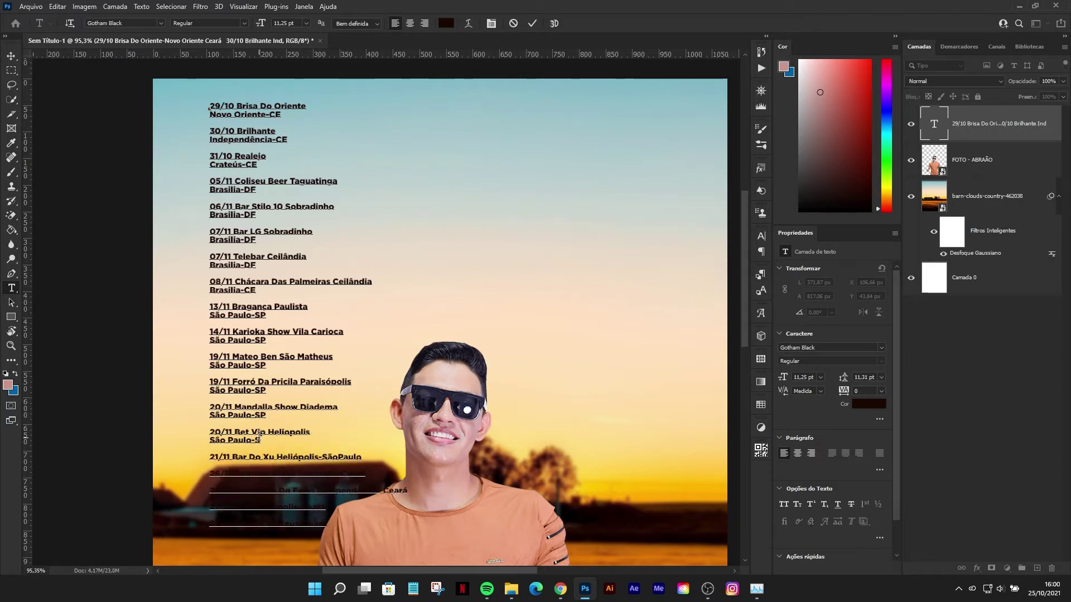
{"action": "type", "text": "P"}
Step: Shift the tour list up to reveal overflow lines and split the 21/11 Heliópolis entry's city
{"action": "scroll", "coordinate": [307, 441], "scroll_direction": "down", "scroll_amount": 1}
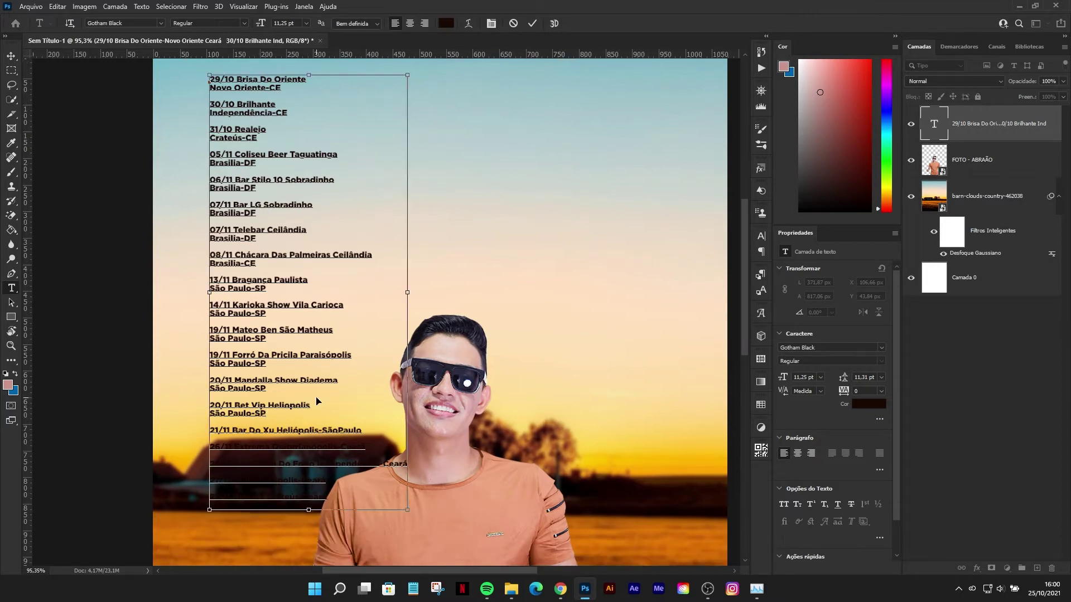
{"action": "key", "text": "ctrl+a"}
{"action": "left_click_drag", "start_coordinate": [175, 318], "coordinate": [173, 199]}
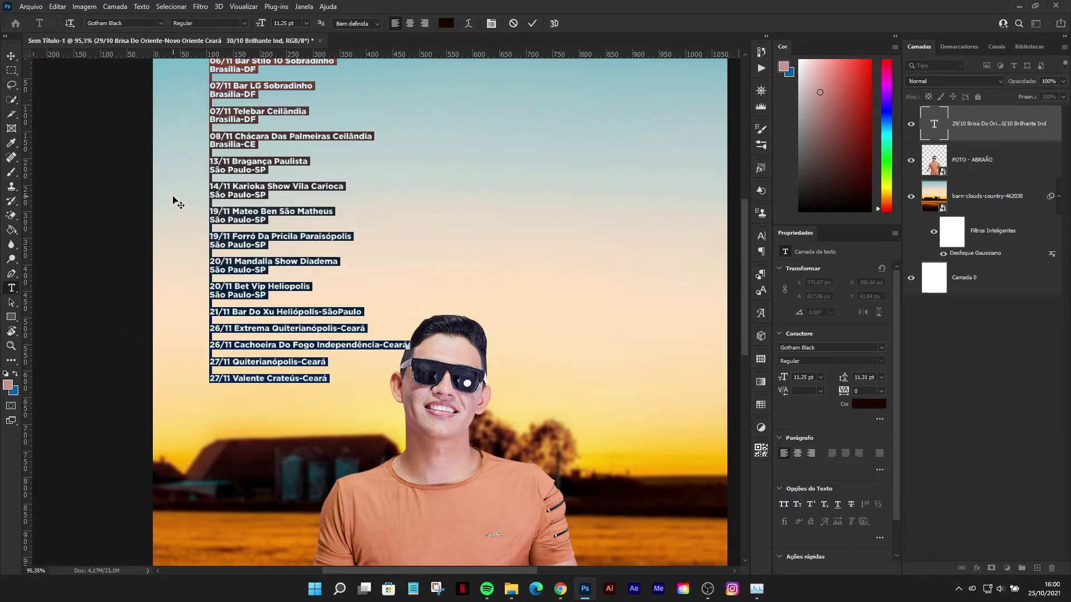
{"action": "left_click", "coordinate": [285, 312]}
{"action": "left_click", "coordinate": [321, 312]}
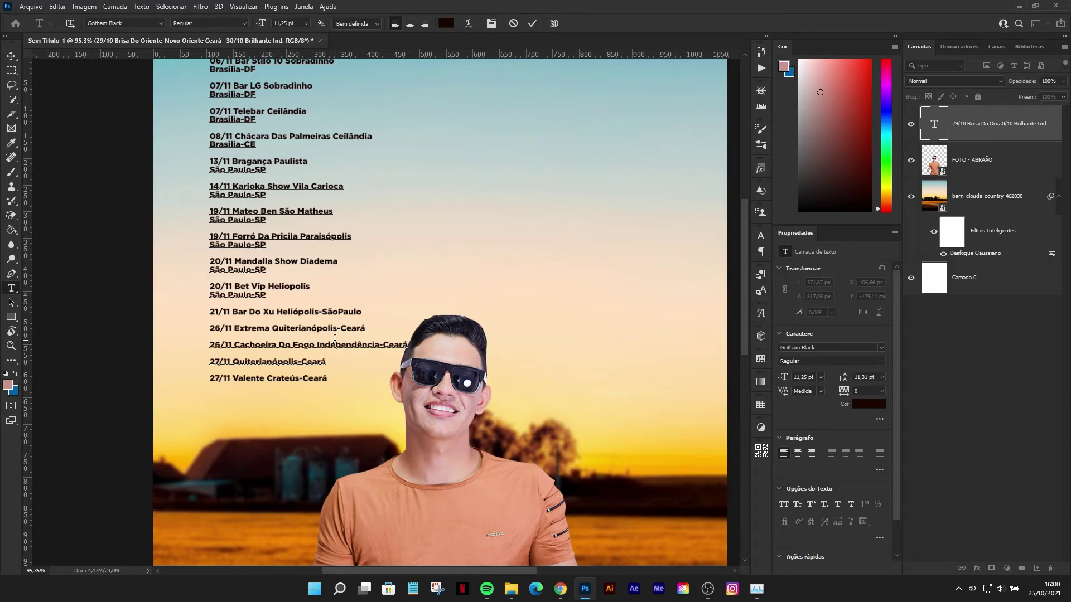
{"action": "key", "text": "Delete"}
{"action": "key", "text": "Return"}
{"action": "type", "text": "-CE"}
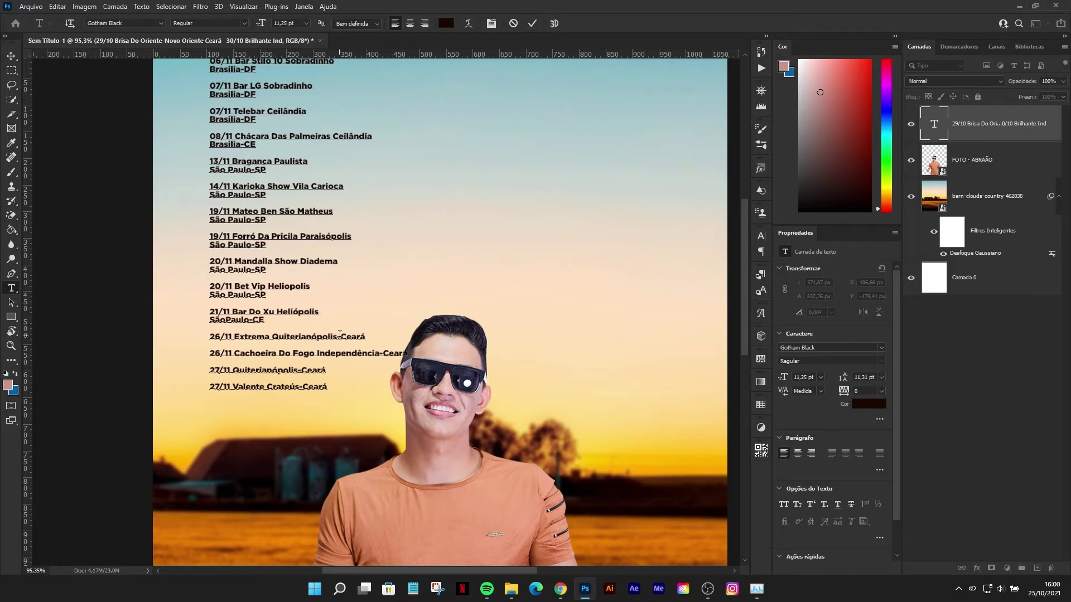
Step: Put Quiterianópolis and Independência on their own lines, shortening Ceará to CE
{"action": "left_click", "coordinate": [273, 336]}
{"action": "key", "text": "Return"}
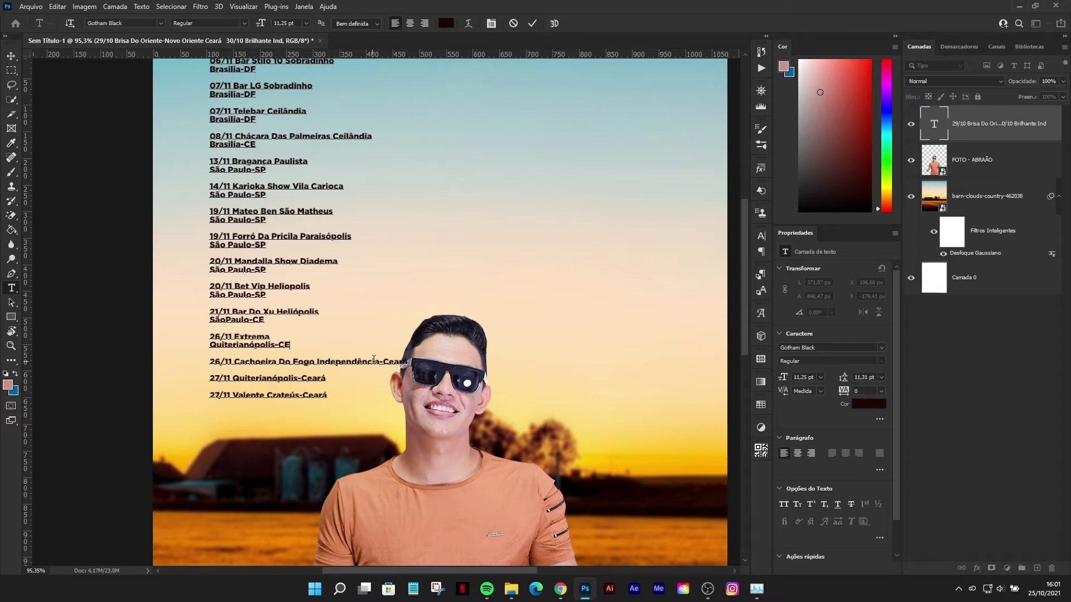
{"action": "left_click", "coordinate": [318, 361]}
{"action": "key", "text": "Return"}
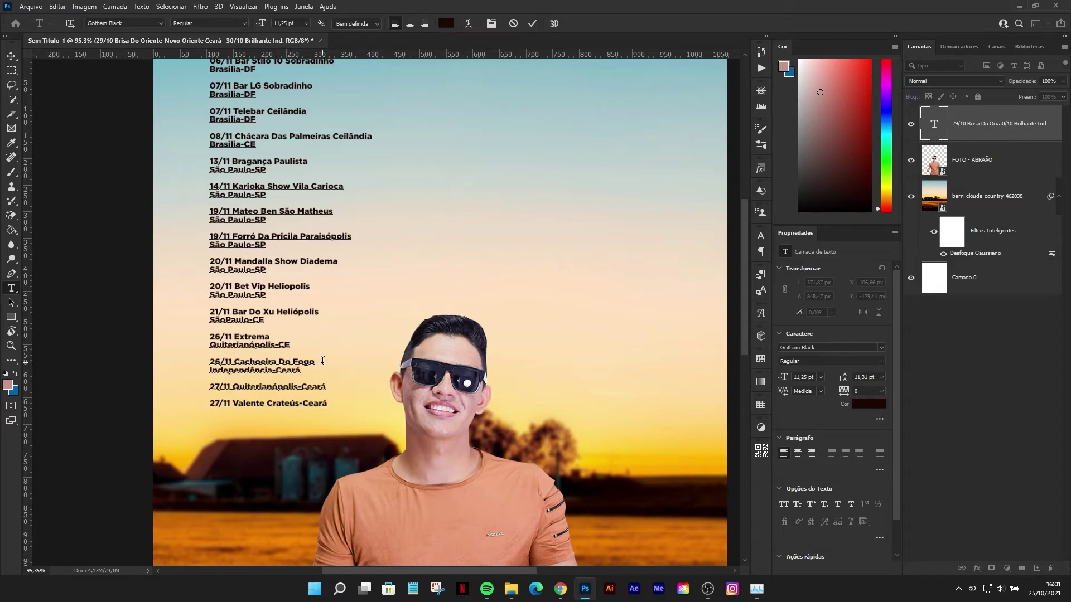
{"action": "left_click", "coordinate": [309, 369]}
{"action": "key", "text": "BackSpace"}
{"action": "key", "text": "BackSpace"}
{"action": "key", "text": "BackSpace"}
{"action": "type", "text": "CE"}
{"action": "left_click", "coordinate": [334, 382]}
{"action": "key", "text": "BackSpace"}
{"action": "key", "text": "BackSpace"}
{"action": "key", "text": "BackSpace"}
Step: Change the Valente line ending to -CE and move Crateús-CE onto its own line
{"action": "left_click", "coordinate": [331, 400]}
{"action": "key", "text": "BackSpace"}
{"action": "key", "text": "BackSpace"}
{"action": "key", "text": "BackSpace"}
{"action": "type", "text": "-CE"}
{"action": "left_click", "coordinate": [268, 400]}
{"action": "key", "text": "Return"}
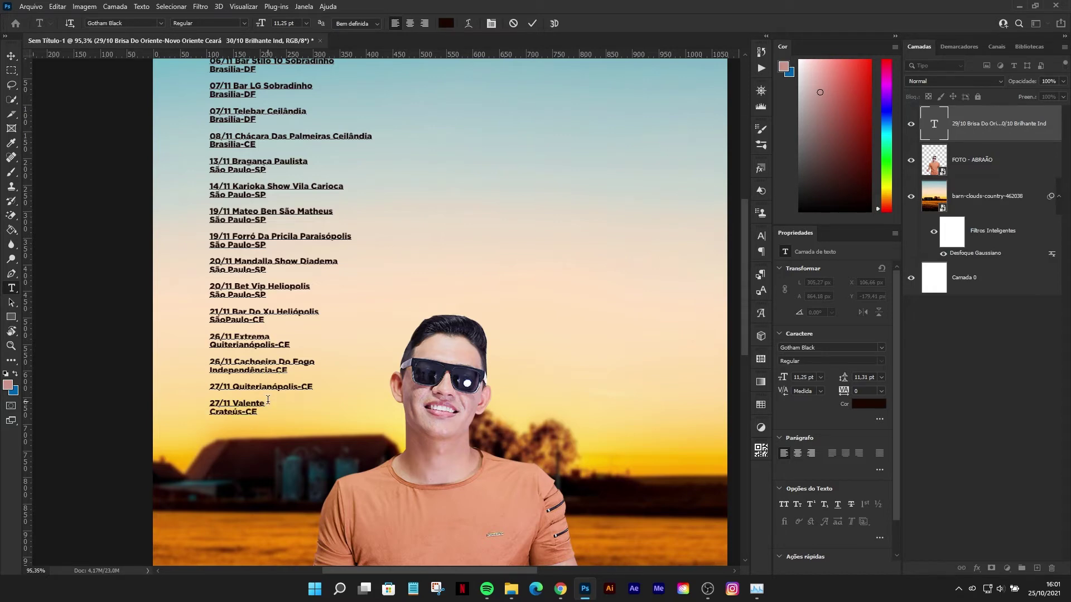
Step: Delete the blank lines above the 27/11 through 20/11 entries
{"action": "scroll", "coordinate": [287, 379], "scroll_direction": "up", "scroll_amount": 3}
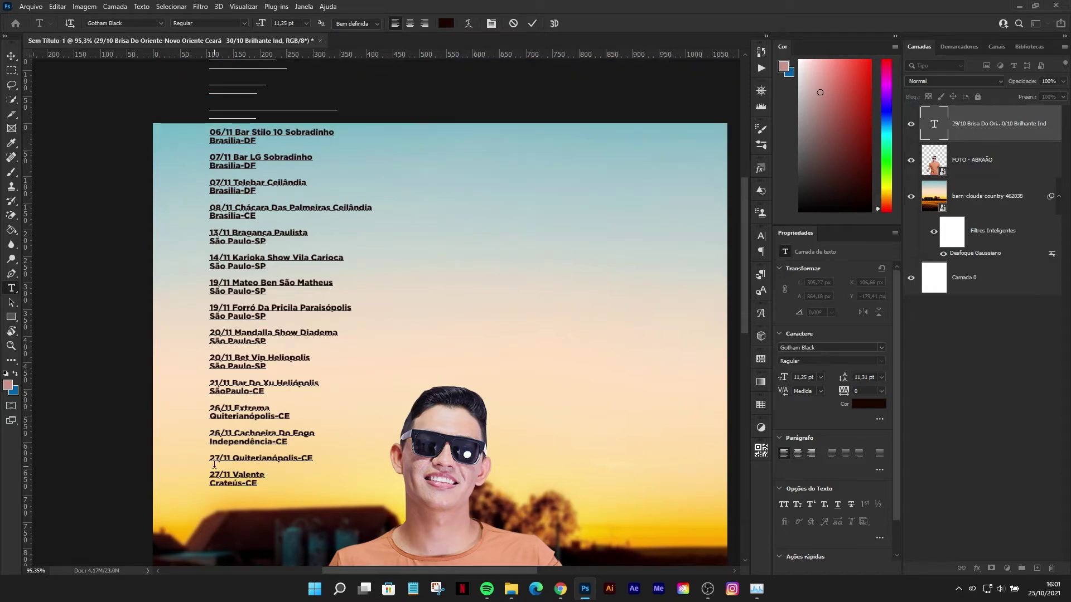
{"action": "key", "text": "Delete"}
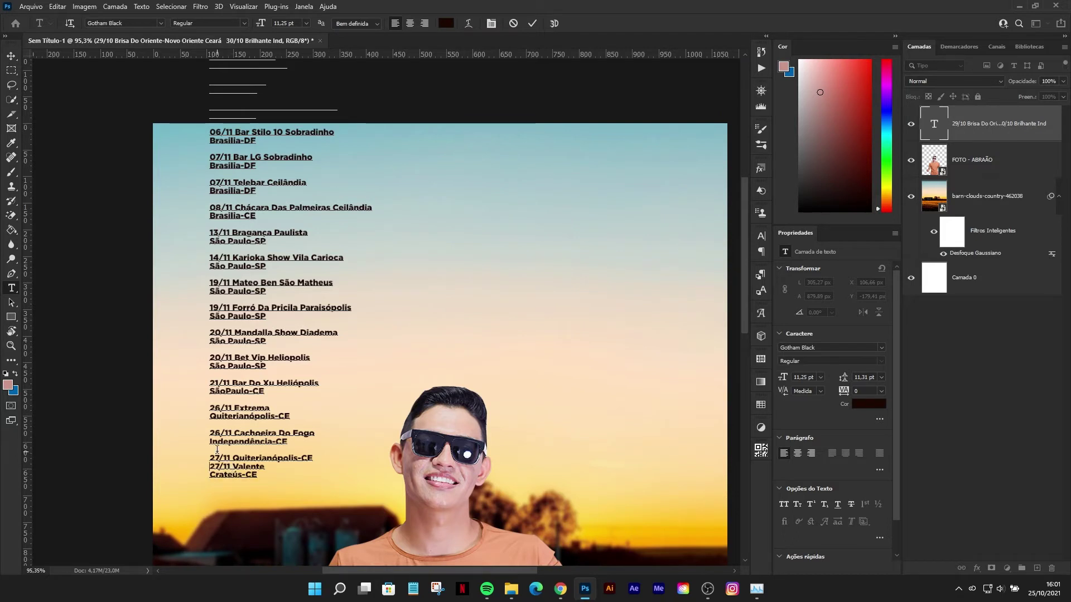
{"action": "left_click", "coordinate": [214, 448]}
{"action": "key", "text": "Delete"}
{"action": "left_click", "coordinate": [216, 431]}
{"action": "key", "text": "BackSpace"}
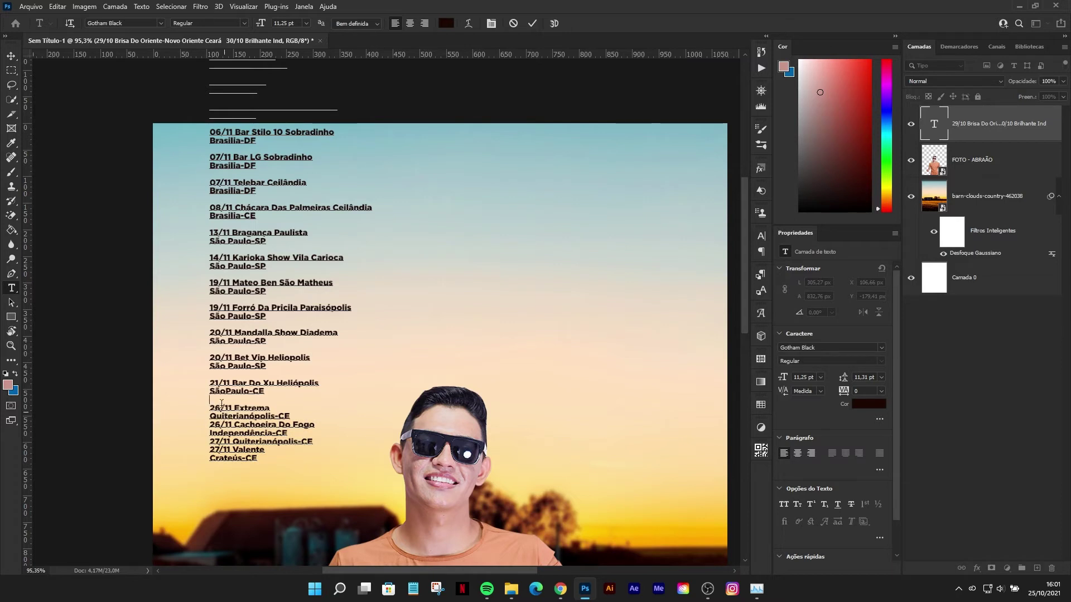
{"action": "left_click", "coordinate": [212, 400]}
{"action": "key", "text": "Delete"}
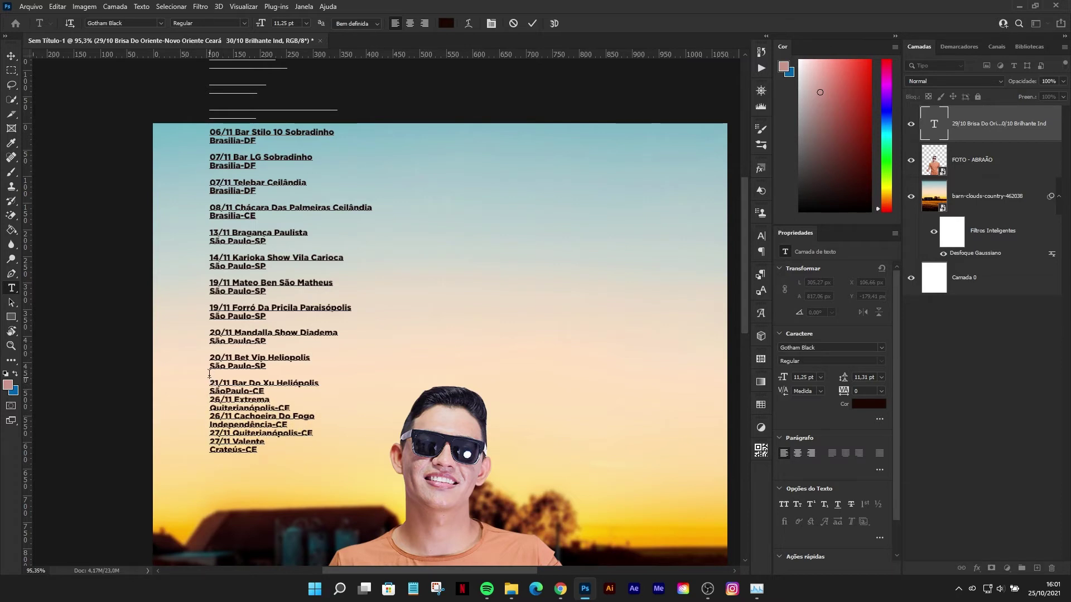
{"action": "left_click", "coordinate": [209, 373]}
{"action": "key", "text": "Delete"}
{"action": "left_click", "coordinate": [210, 349]}
{"action": "key", "text": "Delete"}
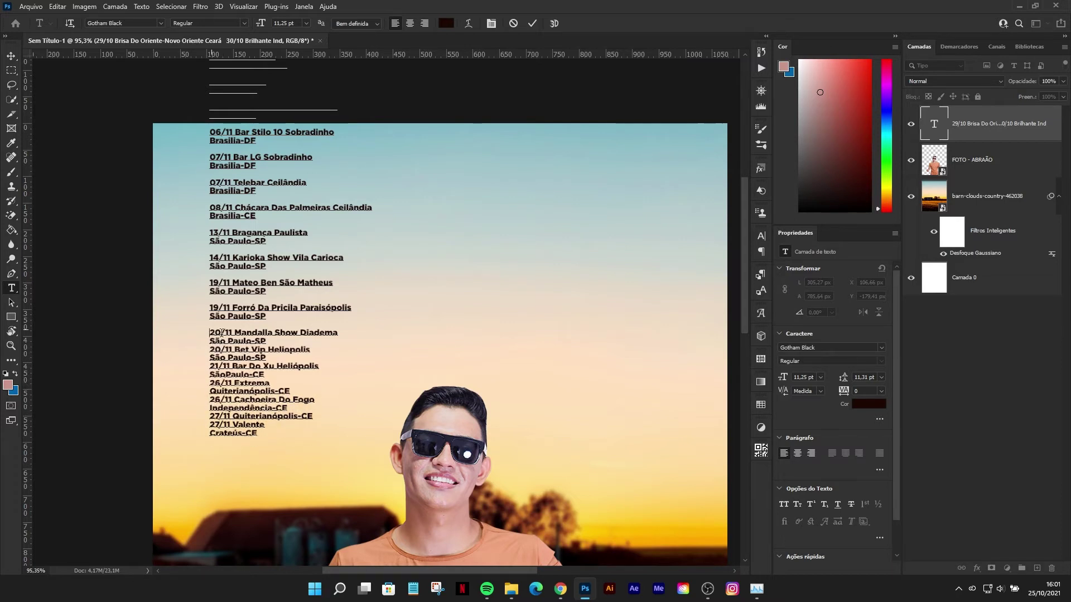
{"action": "key", "text": "BackSpace"}
Step: Delete the blank lines above the 19/11 through 07/11 entries
{"action": "left_click", "coordinate": [210, 300]}
{"action": "key", "text": "Delete"}
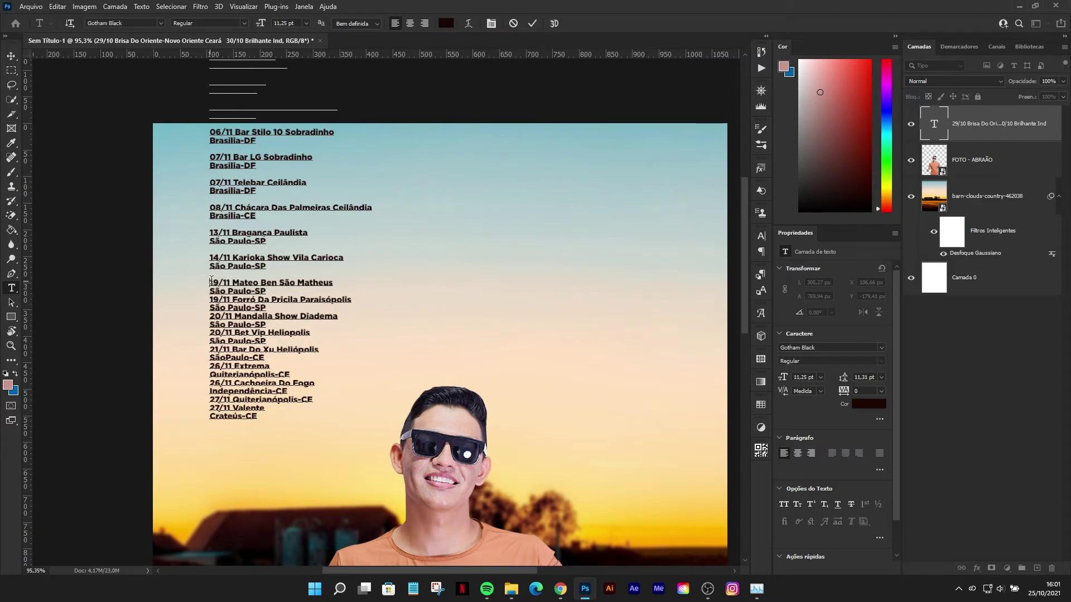
{"action": "left_click", "coordinate": [211, 282]}
{"action": "key", "text": "BackSpace"}
{"action": "left_click", "coordinate": [211, 257]}
{"action": "key", "text": "BackSpace"}
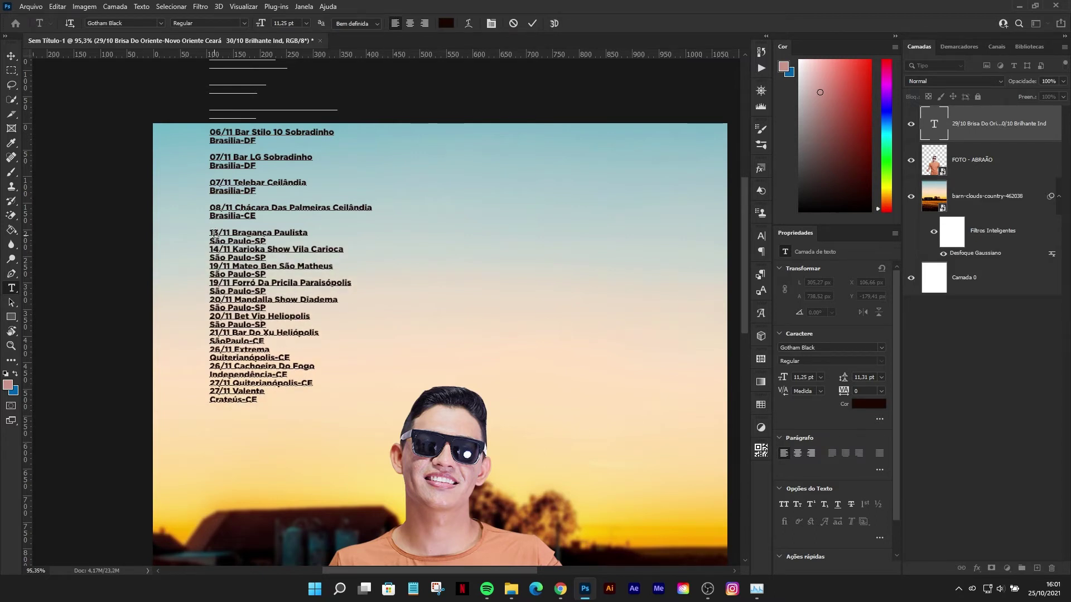
{"action": "left_click", "coordinate": [210, 229]}
{"action": "key", "text": "BackSpace"}
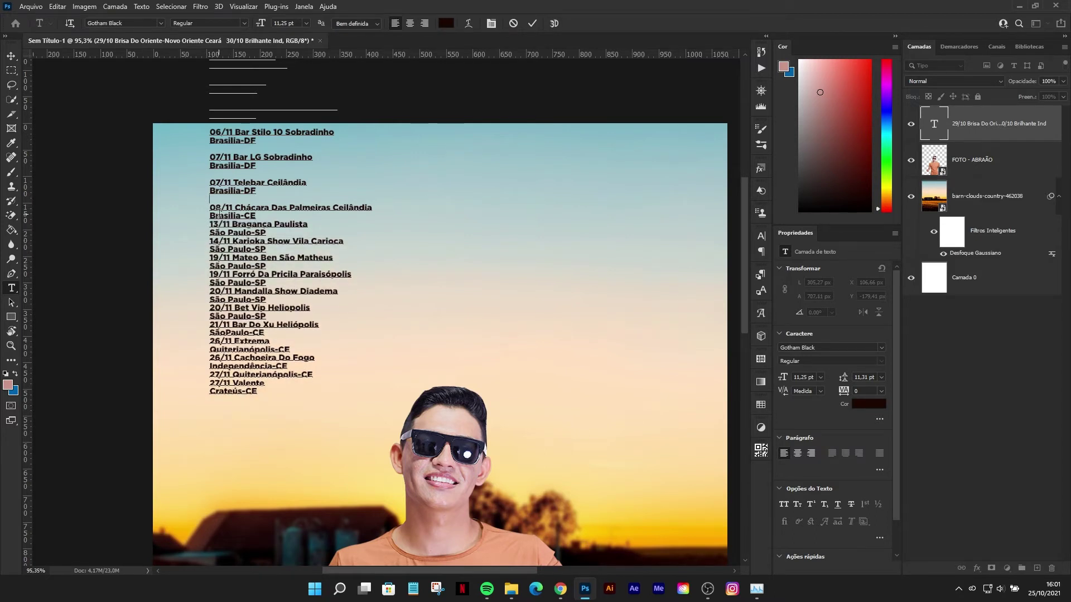
{"action": "key", "text": "BackSpace"}
{"action": "left_click", "coordinate": [210, 182]}
{"action": "key", "text": "BackSpace"}
{"action": "left_click", "coordinate": [210, 156]}
{"action": "key", "text": "BackSpace"}
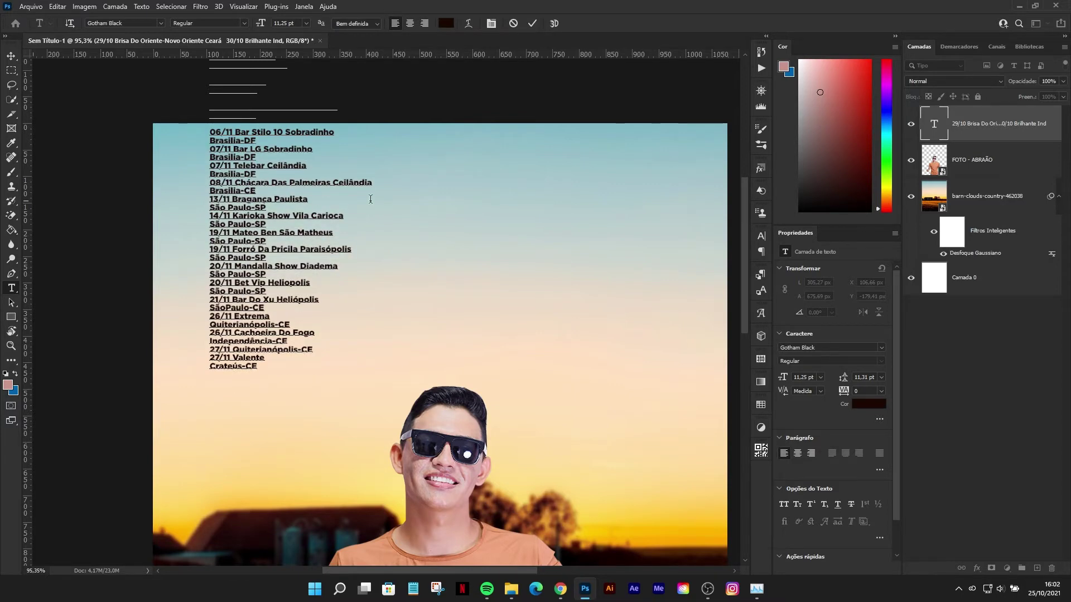
Step: Move the list back into place and remove the gaps above 06/11, 05/11, 31/10 and 30/10
{"action": "left_click_drag", "start_coordinate": [483, 279], "coordinate": [486, 424]}
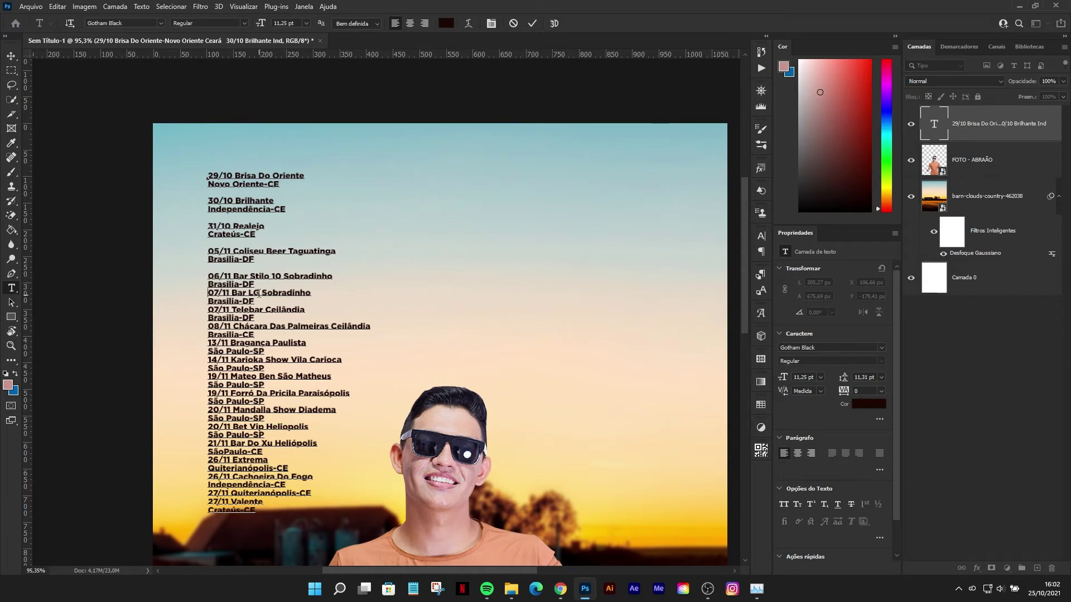
{"action": "left_click", "coordinate": [209, 276]}
{"action": "key", "text": "BackSpace"}
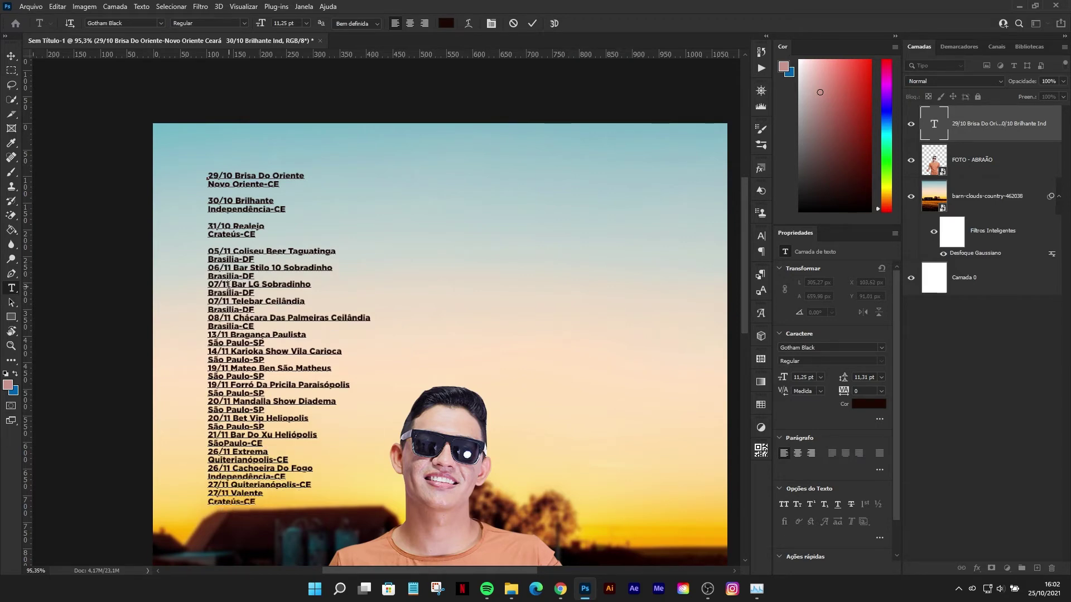
{"action": "left_click", "coordinate": [209, 251]}
{"action": "key", "text": "BackSpace"}
{"action": "left_click", "coordinate": [210, 218]}
{"action": "key", "text": "BackSpace"}
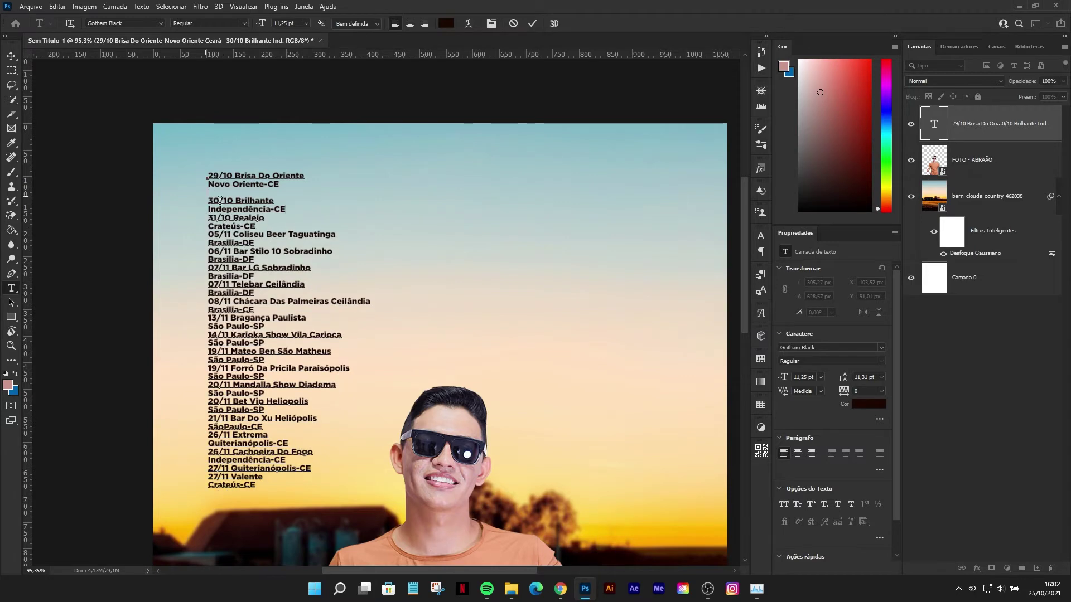
{"action": "key", "text": "Delete"}
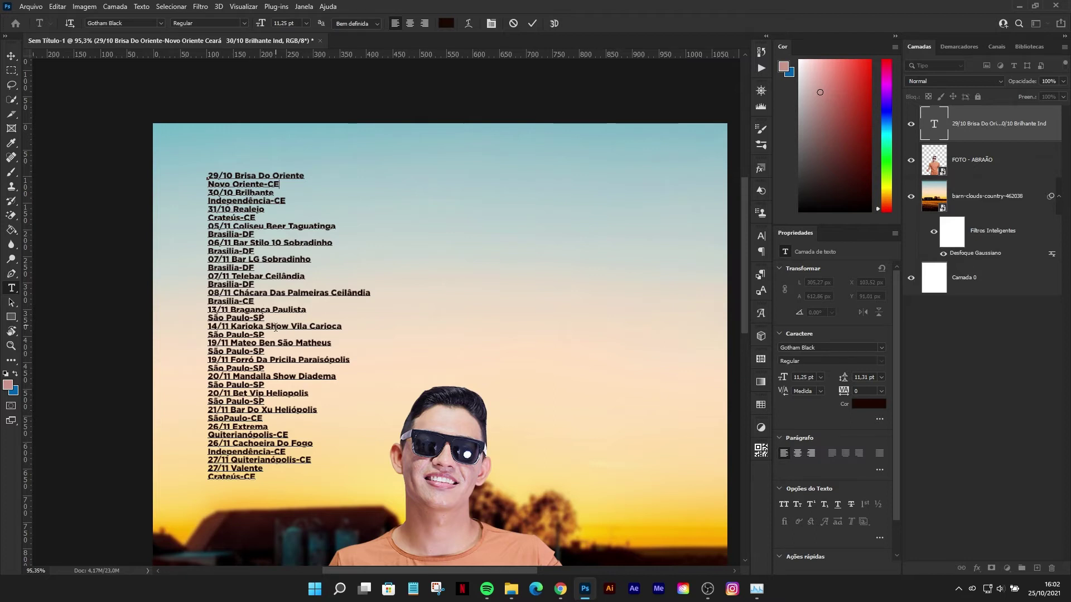
Step: Change the 29/10 date to 29.OUT and apply All Caps to the whole tour list
{"action": "left_click_drag", "start_coordinate": [230, 174], "coordinate": [203, 171]}
{"action": "type", "text": "29"}
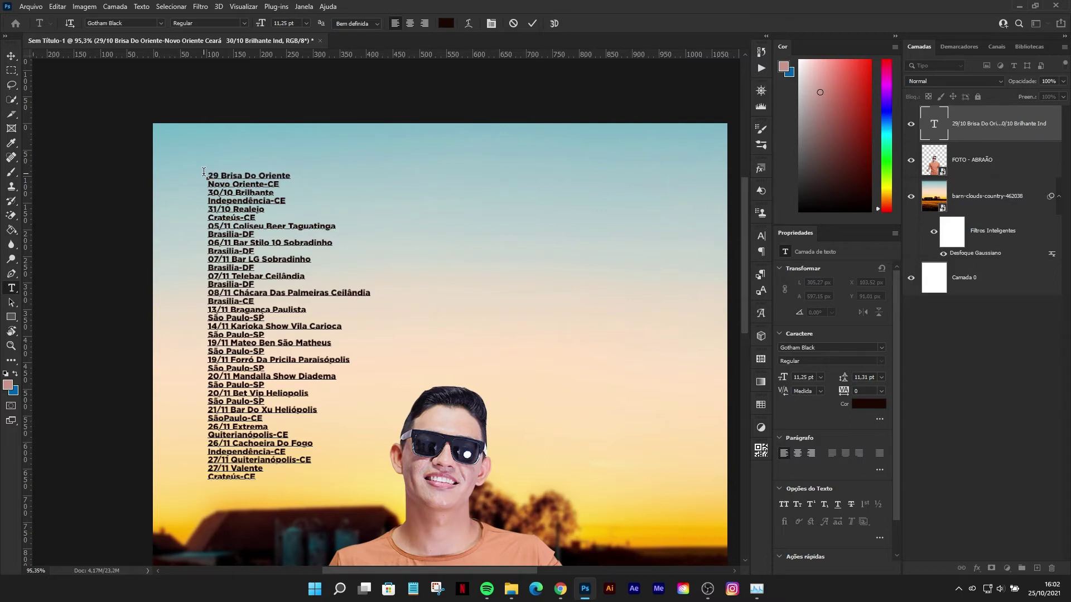
{"action": "type", "text": ".OUT"}
{"action": "key", "text": "ctrl+a"}
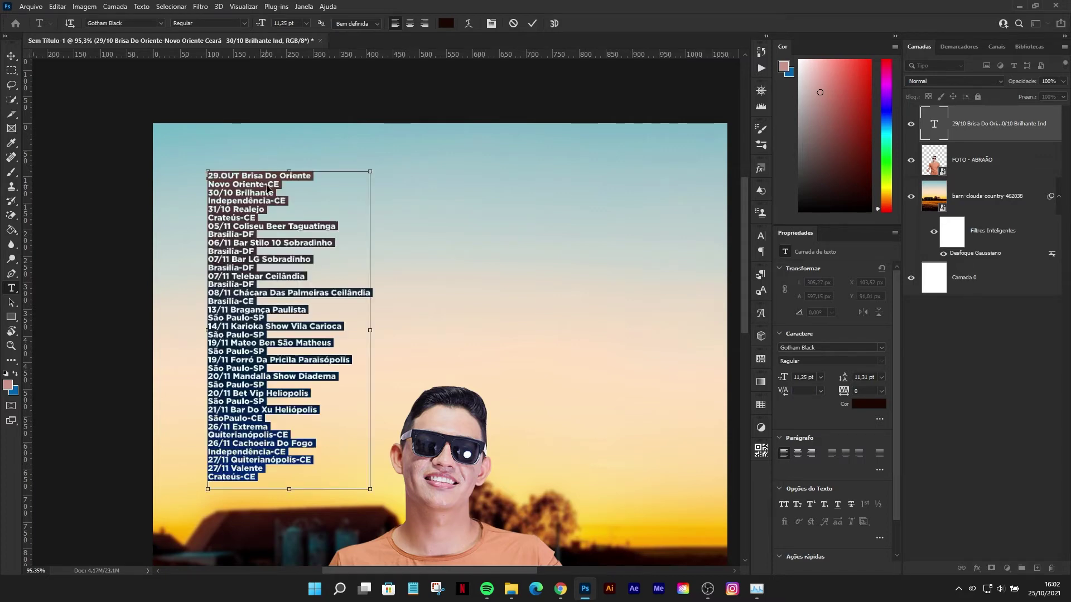
{"action": "key", "text": "ctrl+t"}
{"action": "left_click", "coordinate": [669, 315]}
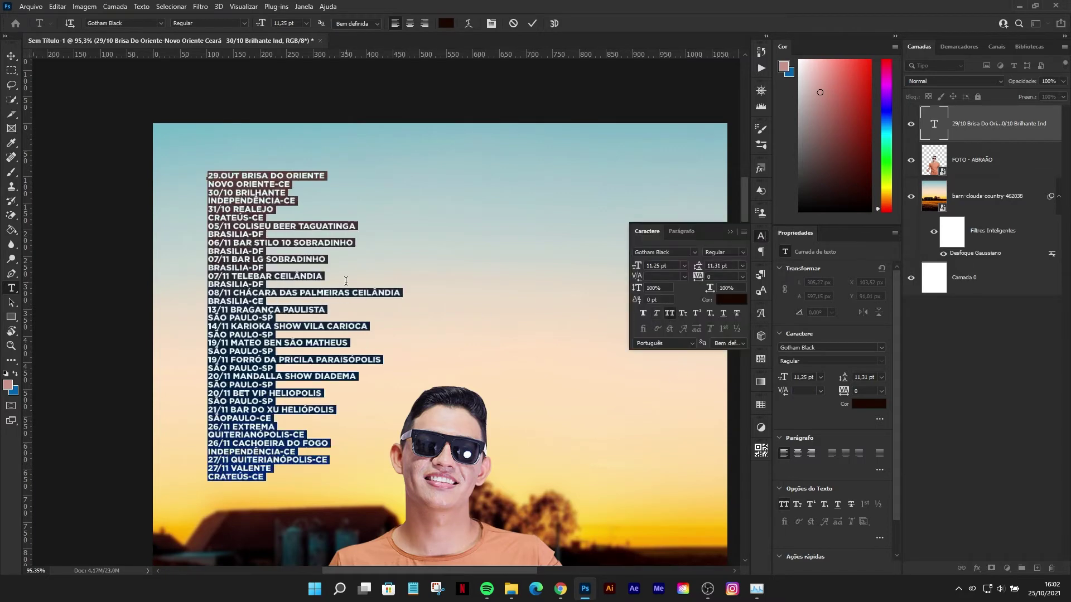
{"action": "left_click", "coordinate": [239, 174]}
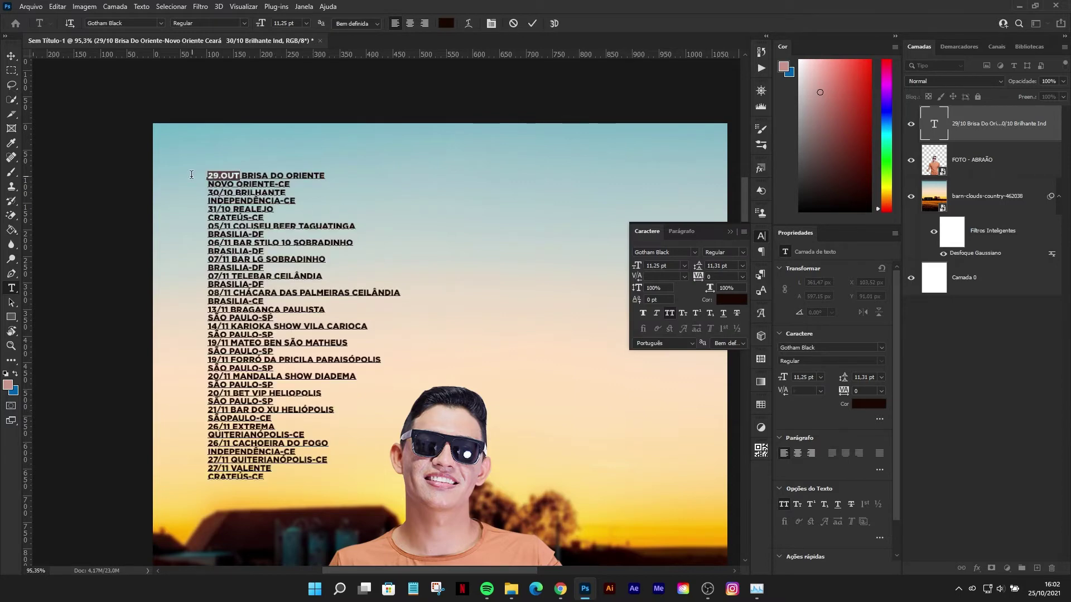
Step: Rewrite the 30/10 and 31/10 dates as 30.OUT and 31.OUT
{"action": "left_click_drag", "start_coordinate": [233, 193], "coordinate": [207, 193]}
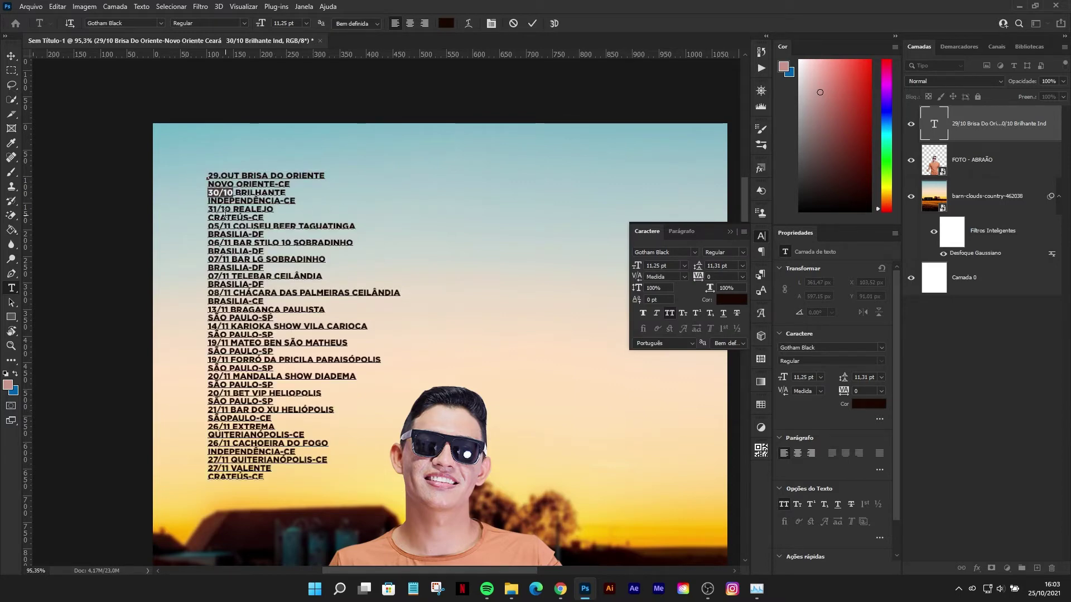
{"action": "type", "text": "29.OUT"}
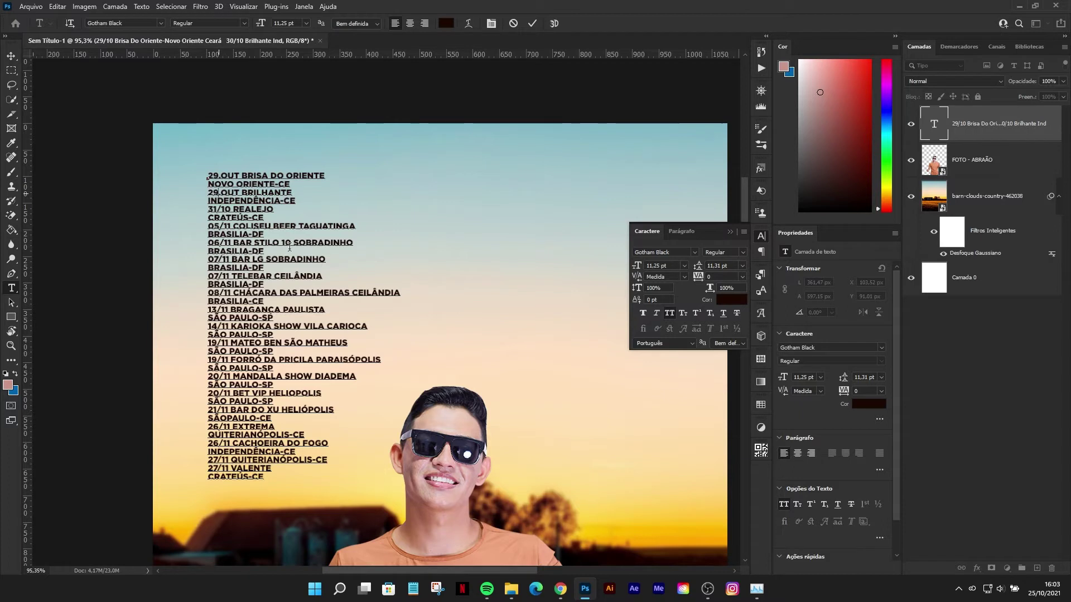
{"action": "key", "text": "BackSpace"}
{"action": "key", "text": "BackSpace"}
{"action": "type", "text": "30"}
{"action": "left_click", "coordinate": [219, 210]}
{"action": "key", "text": "Delete"}
{"action": "key", "text": "Delete"}
{"action": "key", "text": "Delete"}
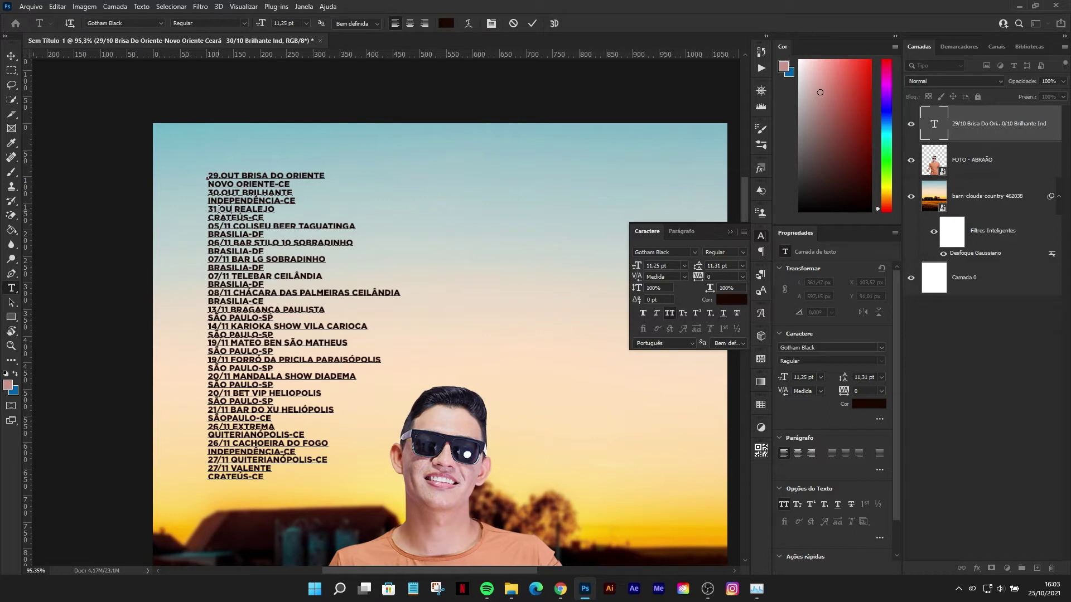
{"action": "type", "text": ".OUT"}
Step: Change 05/11 and 06/11 to 05.NOV and 06.NOV, copying NOV for reuse
{"action": "mouse_move", "coordinate": [232, 226]}
{"action": "left_mouse_down"}
{"action": "mouse_move", "coordinate": [199, 225]}
{"action": "mouse_move", "coordinate": [222, 226]}
{"action": "left_mouse_up"}
{"action": "type", "text": ".NO"}
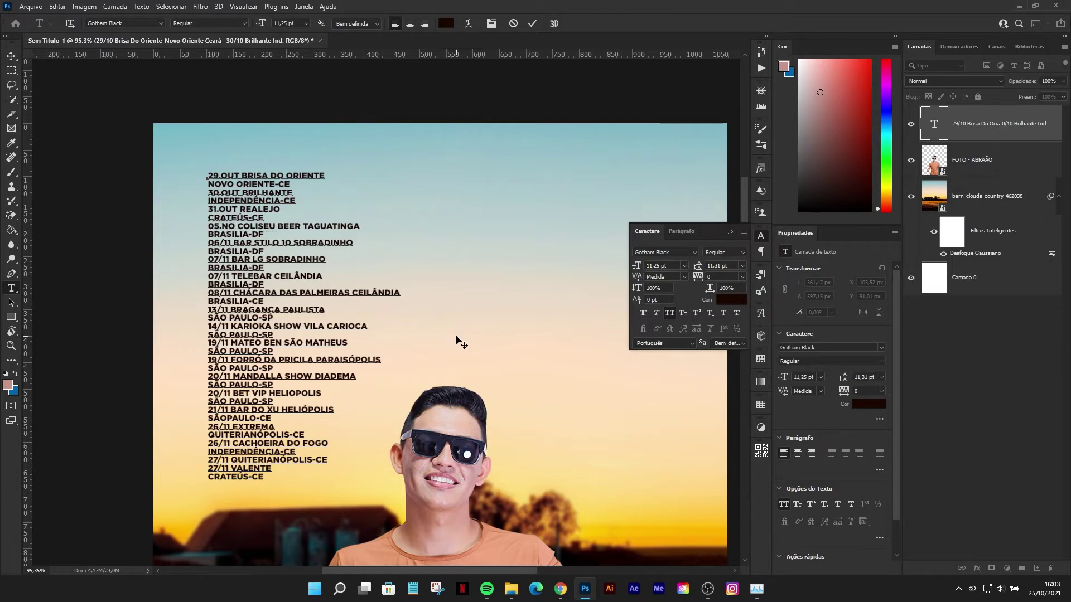
{"action": "type", "text": "V"}
{"action": "left_click_drag", "start_coordinate": [242, 226], "coordinate": [222, 226]}
{"action": "right_click", "coordinate": [231, 228]}
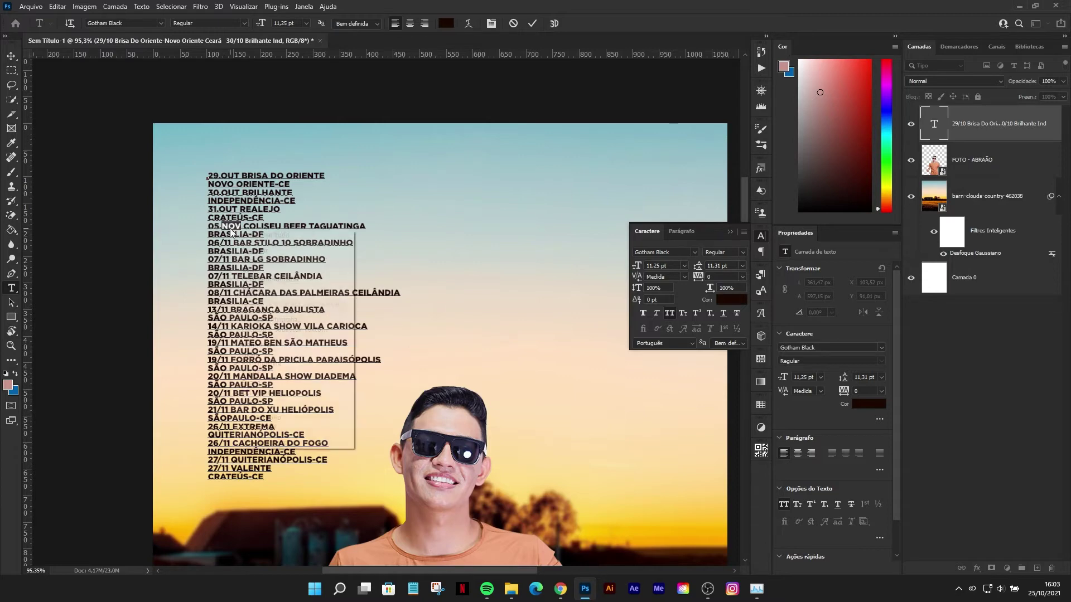
{"action": "left_click", "coordinate": [251, 261]}
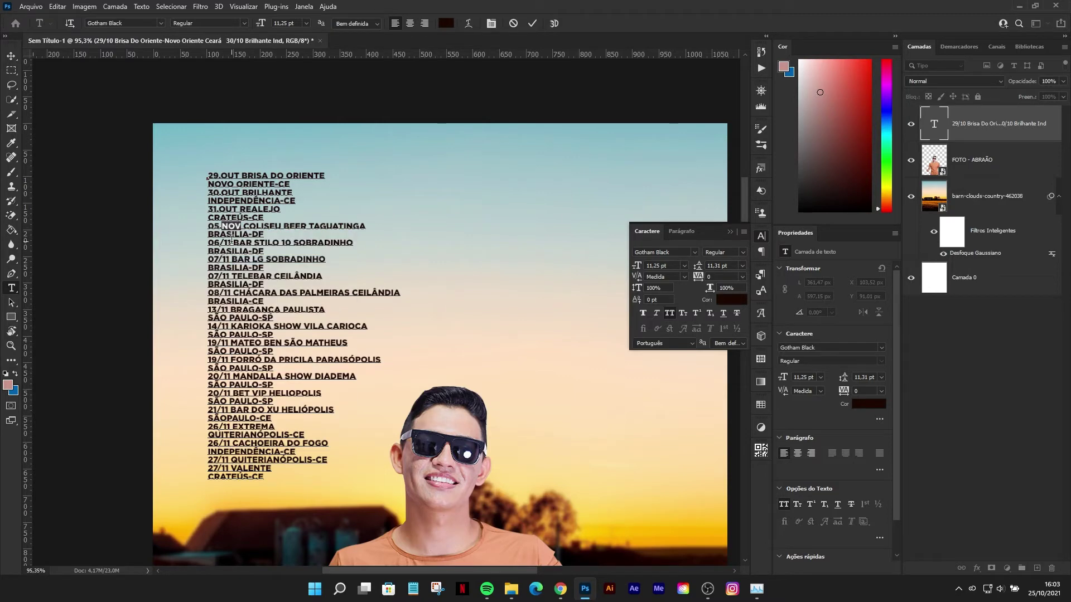
{"action": "left_click_drag", "start_coordinate": [232, 243], "coordinate": [222, 243]}
{"action": "key", "text": "ctrl+v"}
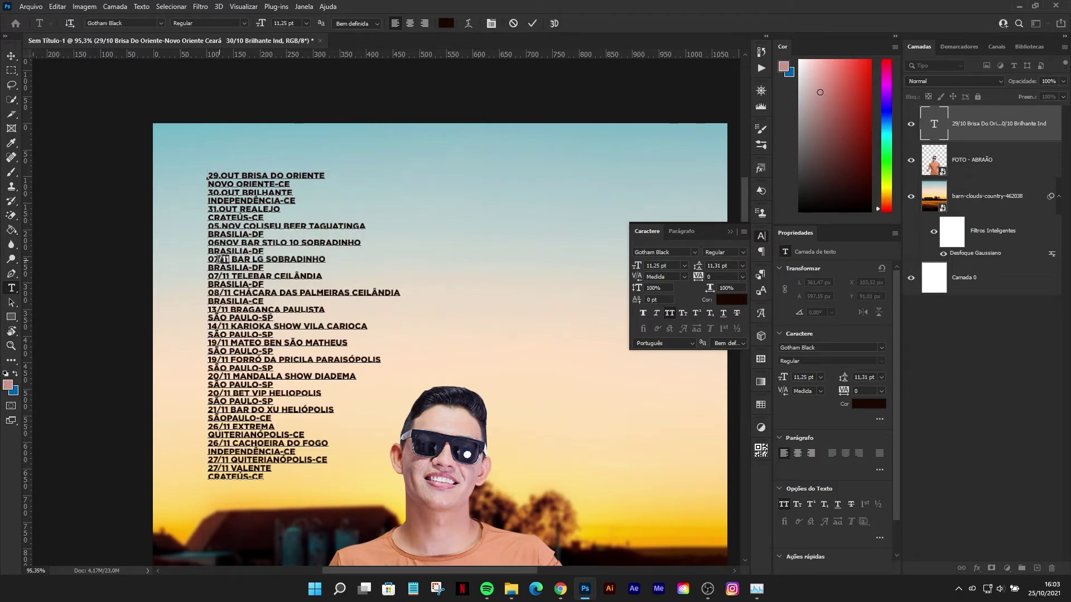
Step: Convert the 07/11 Sobradinho, 07/11 Telebar and 14/11 Karioka dates to .NOV
{"action": "left_click_drag", "start_coordinate": [232, 259], "coordinate": [220, 259]}
{"action": "type", "text": ".NOV"}
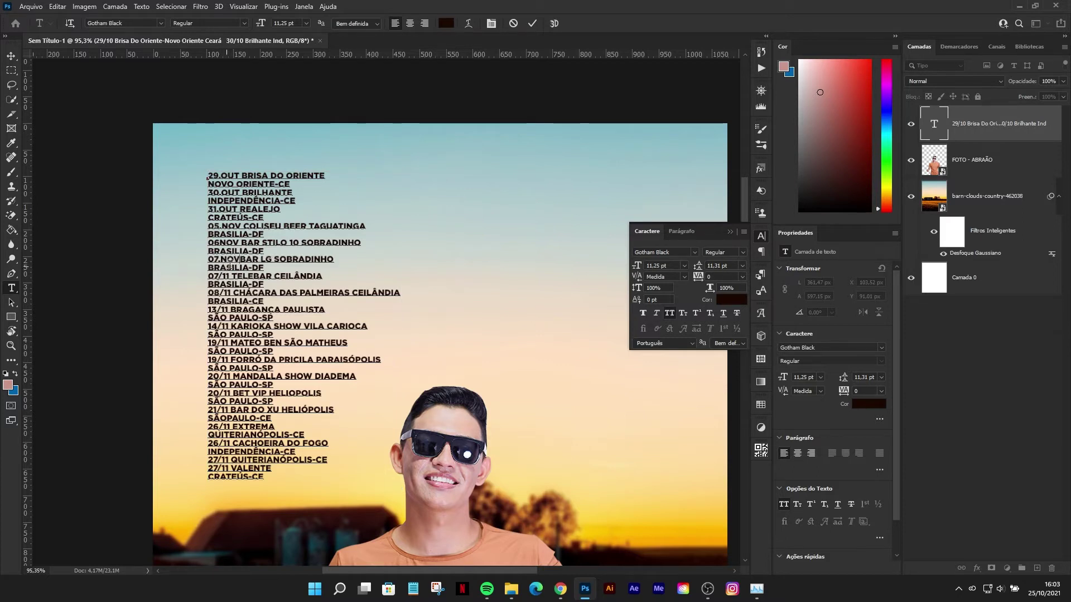
{"action": "mouse_move", "coordinate": [241, 260]}
{"action": "left_mouse_down"}
{"action": "mouse_move", "coordinate": [217, 260]}
{"action": "mouse_move", "coordinate": [221, 310]}
{"action": "left_mouse_up"}
{"action": "key", "text": "ctrl+v"}
{"action": "key", "text": "ctrl+v"}
{"action": "key", "text": "ctrl+v"}
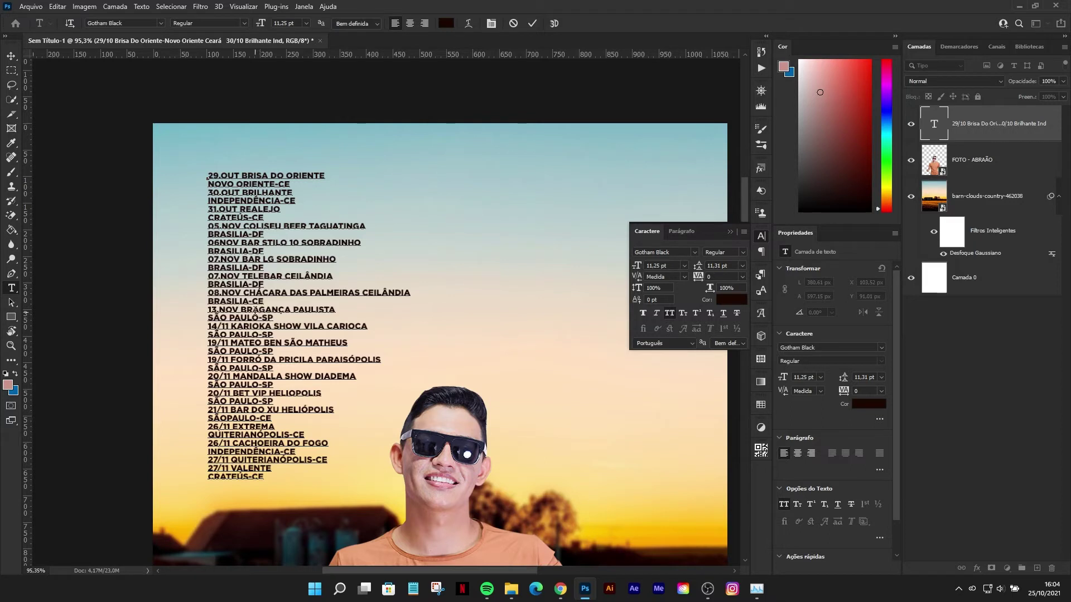
{"action": "left_click_drag", "start_coordinate": [229, 326], "coordinate": [216, 327]}
{"action": "key", "text": "ctrl+v"}
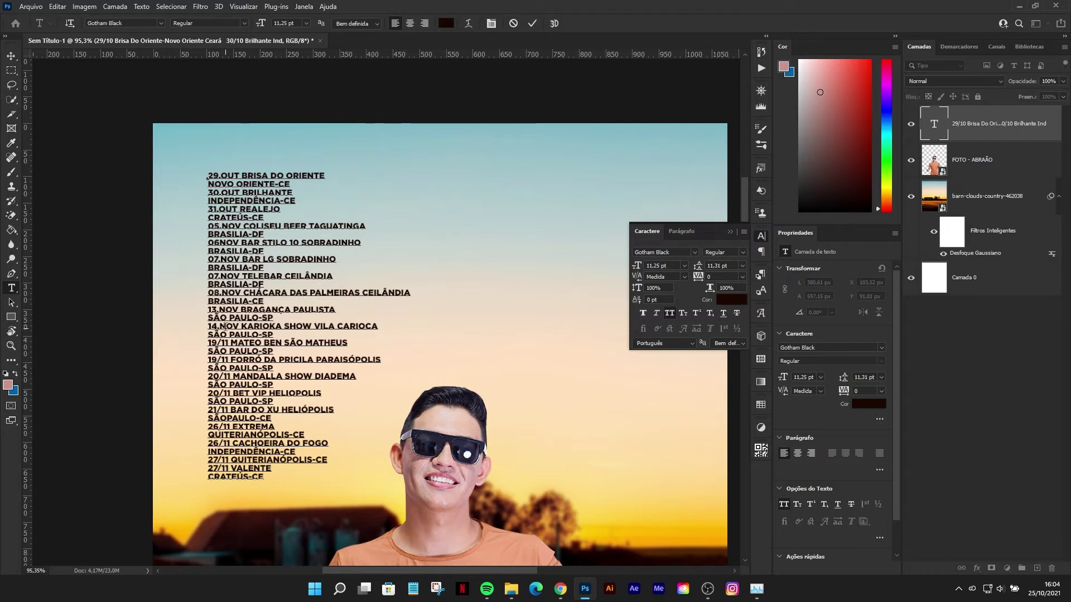
{"action": "left_click_drag", "start_coordinate": [229, 343], "coordinate": [190, 343]}
{"action": "type", "text": ".NOV"}
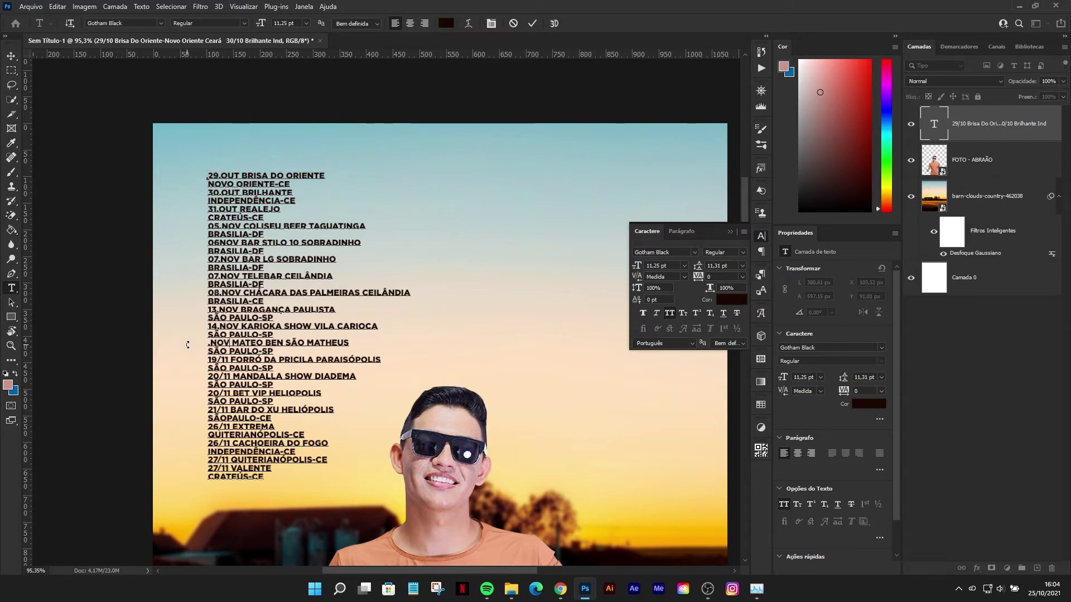
{"action": "left_click", "coordinate": [208, 344]}
{"action": "left_click", "coordinate": [556, 594]}
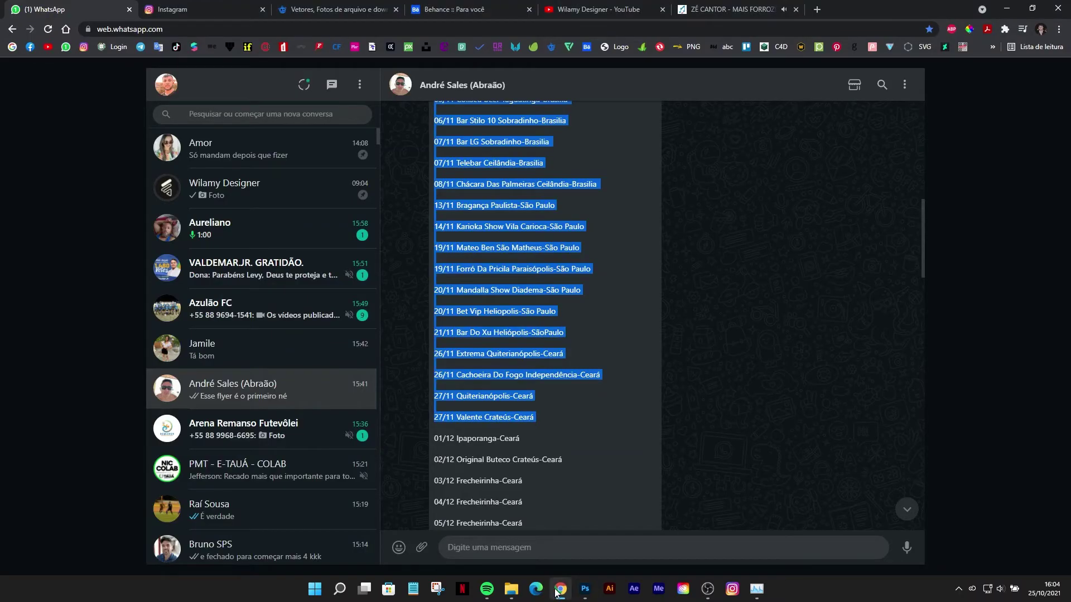
{"action": "left_click", "coordinate": [556, 595]}
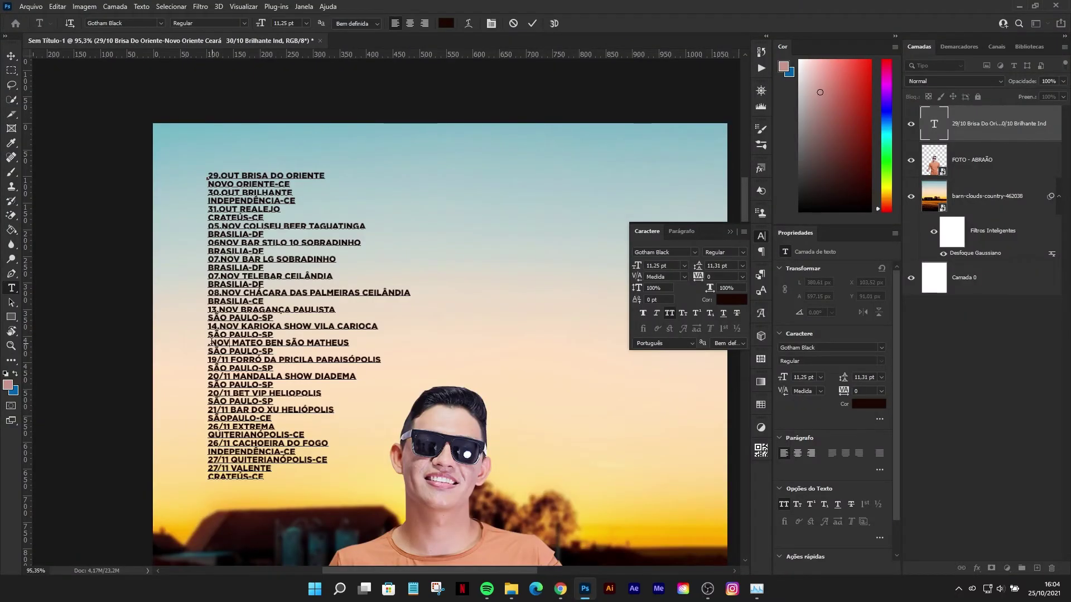
Step: Finish 19.NOV Mateo Ben, then convert 19/11 Forró and 20/11 Mandalla to .NOV
{"action": "type", "text": "19."}
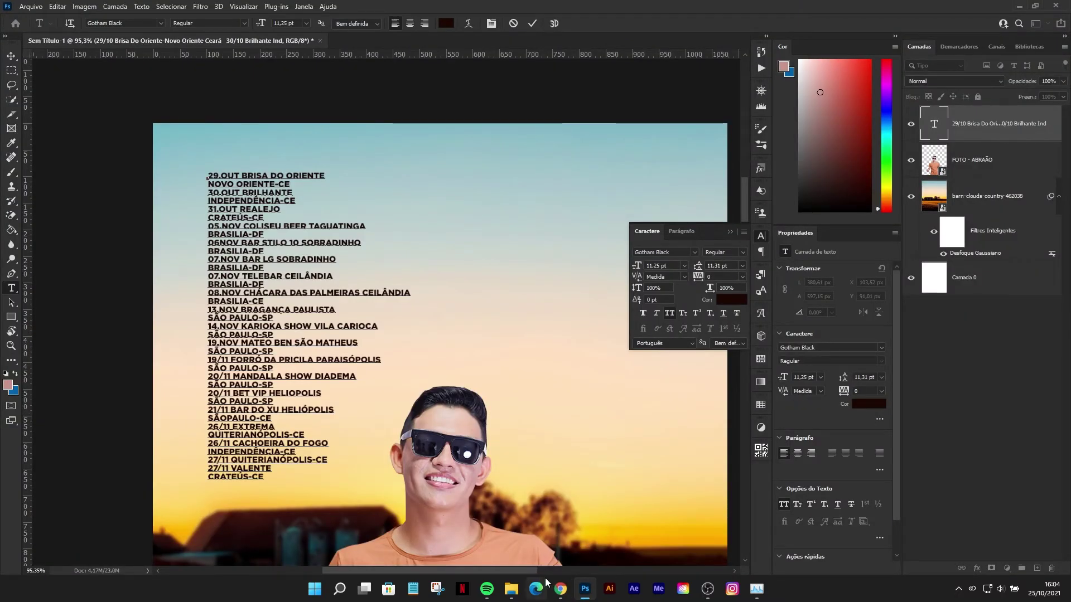
{"action": "left_click", "coordinate": [561, 590]}
{"action": "left_click", "coordinate": [561, 590]}
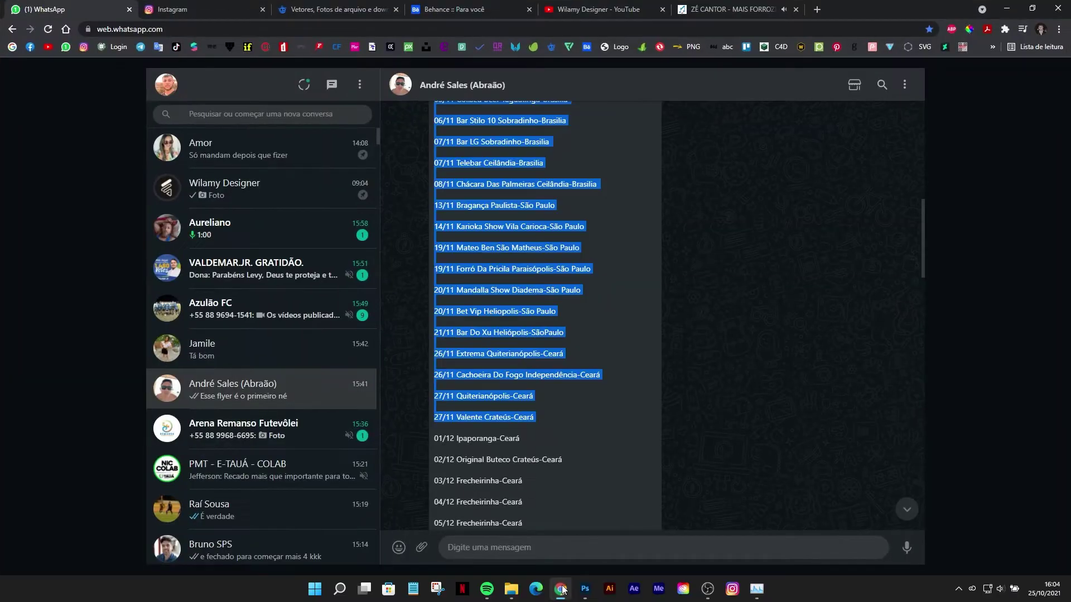
{"action": "left_click", "coordinate": [562, 590]}
{"action": "key", "text": "Down"}
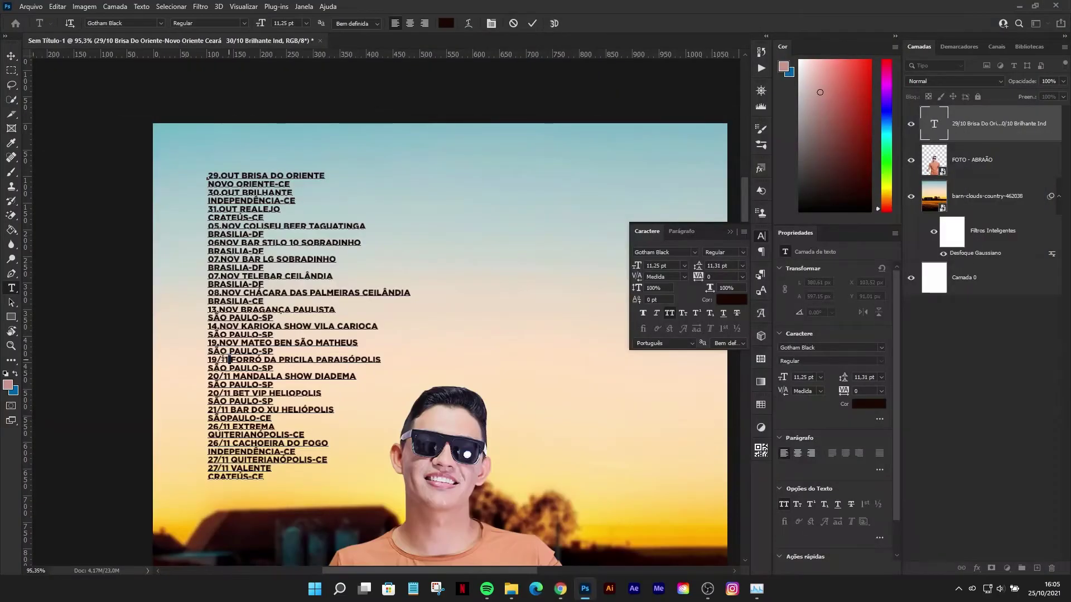
{"action": "key", "text": "shift+Right"}
{"action": "key", "text": "shift+Right"}
{"action": "key", "text": "shift+Right"}
{"action": "type", "text": ".NOV"}
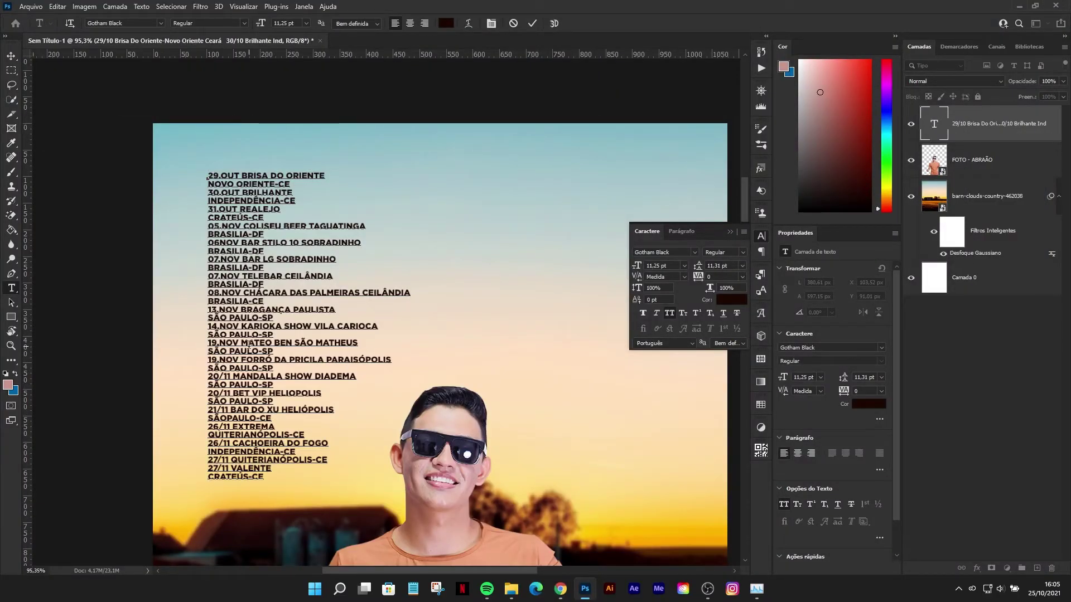
{"action": "left_click_drag", "start_coordinate": [229, 376], "coordinate": [218, 378]}
{"action": "type", "text": ".NOV"}
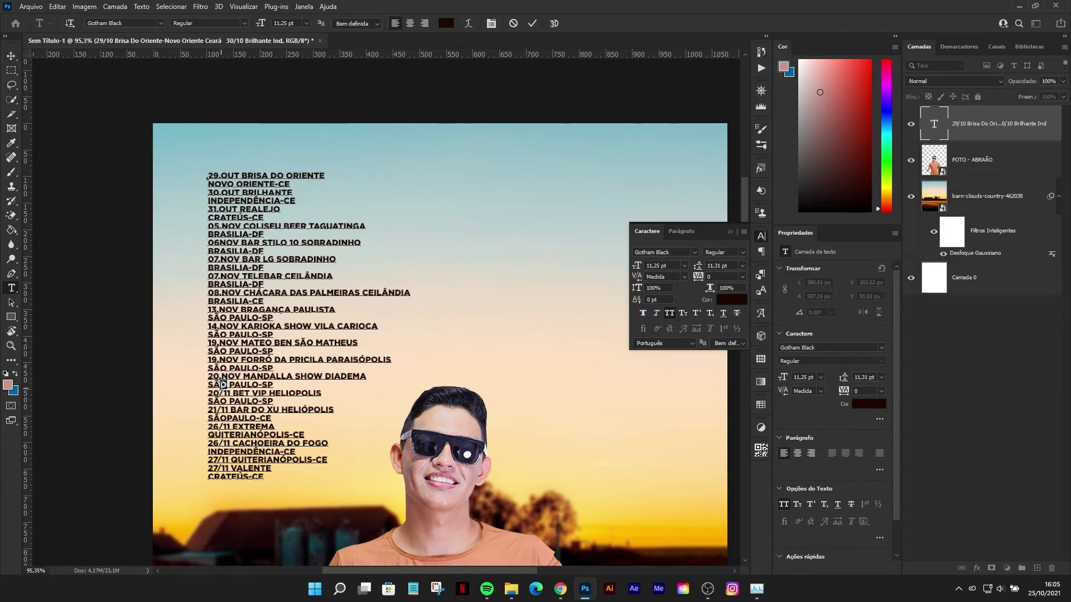
Step: Convert 20/11 Bet VIP, 26/11 Cachoeira and 27/11 lines to .NOV, then commit the text
{"action": "mouse_move", "coordinate": [229, 393]}
{"action": "left_mouse_down"}
{"action": "mouse_move", "coordinate": [218, 393]}
{"action": "mouse_move", "coordinate": [217, 427]}
{"action": "left_mouse_up"}
{"action": "type", "text": ".NOV"}
{"action": "type", "text": ".NOV"}
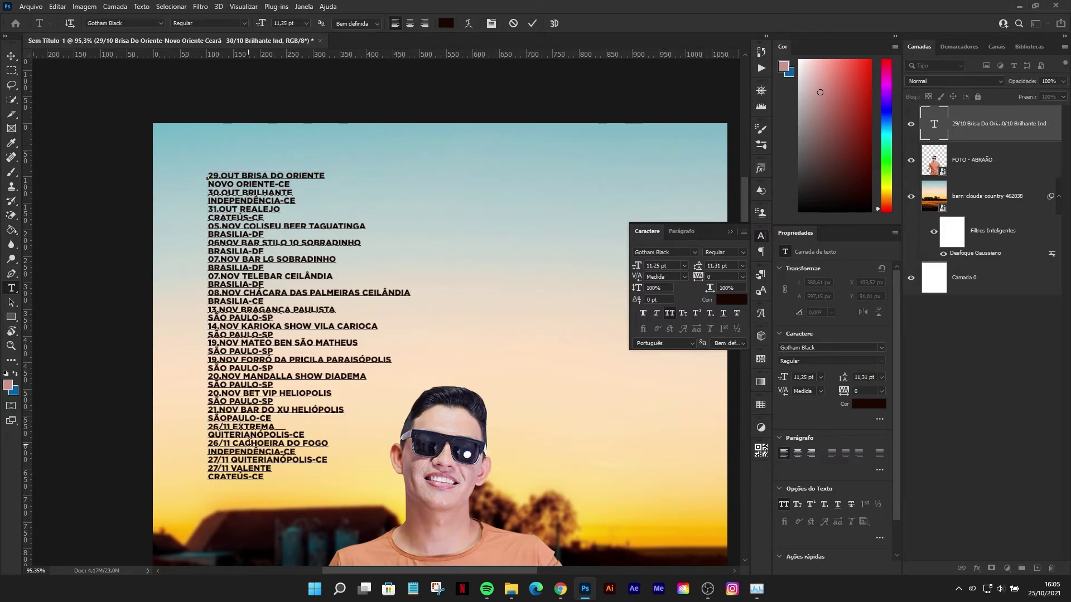
{"action": "type", "text": ".NOV"}
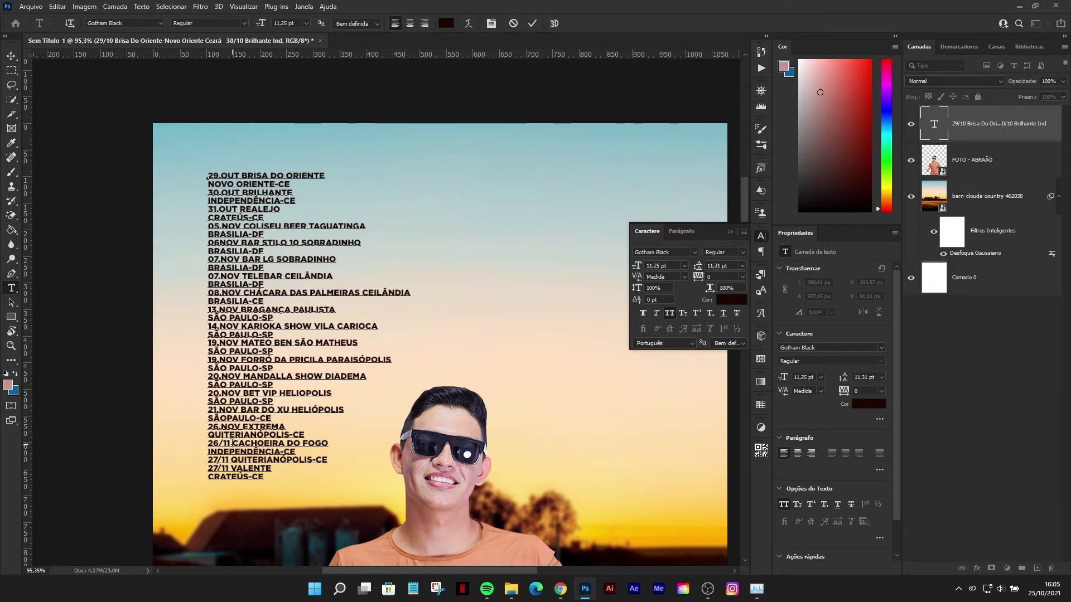
{"action": "left_click_drag", "start_coordinate": [231, 444], "coordinate": [223, 444]}
{"action": "type", "text": ".NOV"}
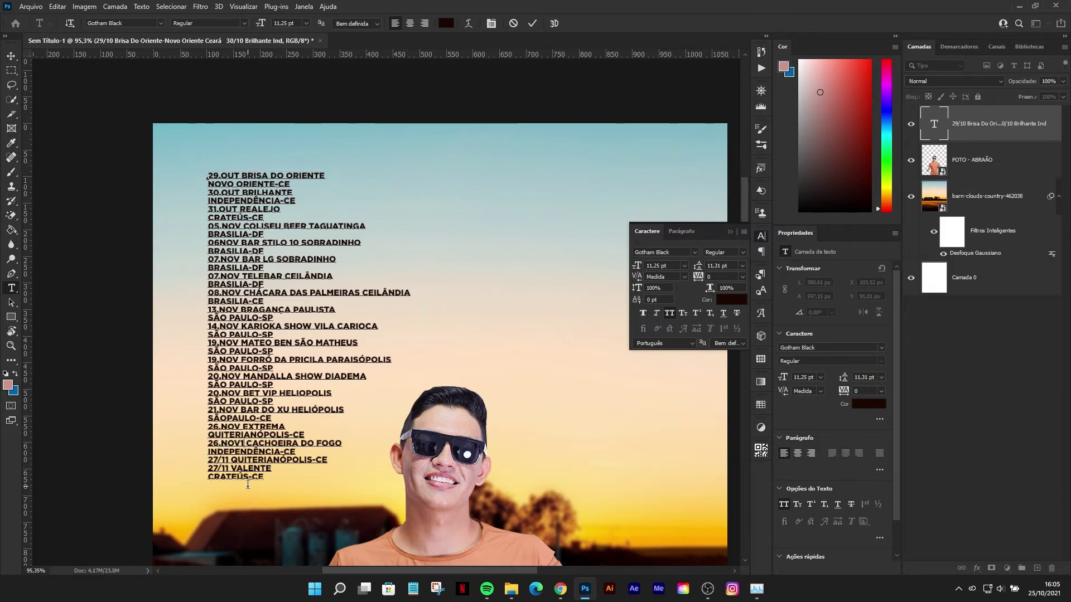
{"action": "key", "text": "BackSpace"}
{"action": "left_click_drag", "start_coordinate": [230, 460], "coordinate": [218, 468]}
{"action": "type", "text": ".NOV"}
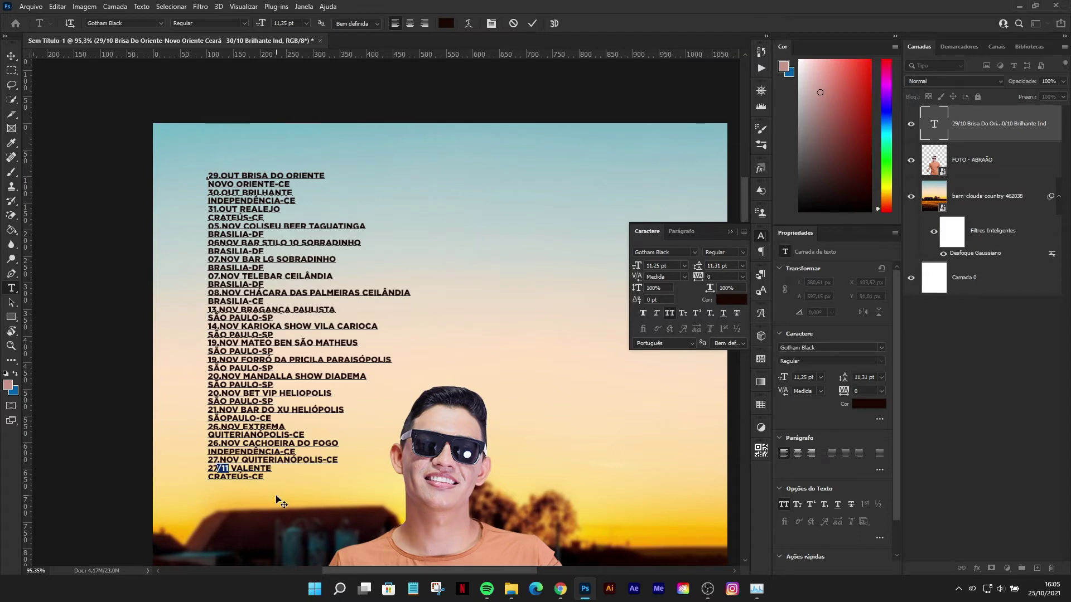
{"action": "type", "text": ".NOV"}
{"action": "left_click", "coordinate": [534, 20]}
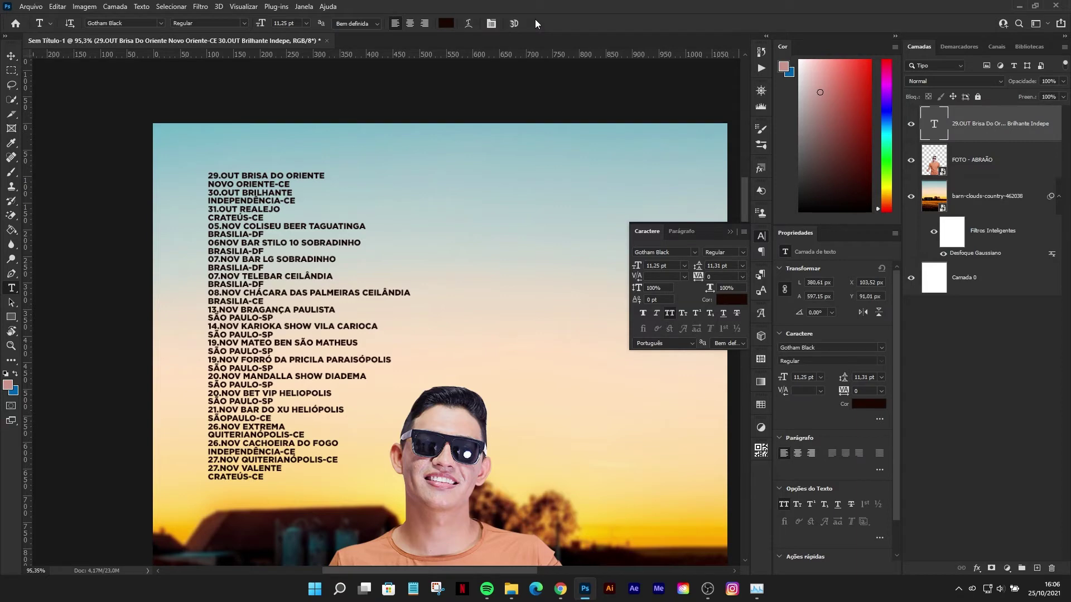
Step: Remove the six October lines from the top of the tour list
{"action": "left_click_drag", "start_coordinate": [271, 217], "coordinate": [190, 163]}
{"action": "key", "text": "ctrl+c"}
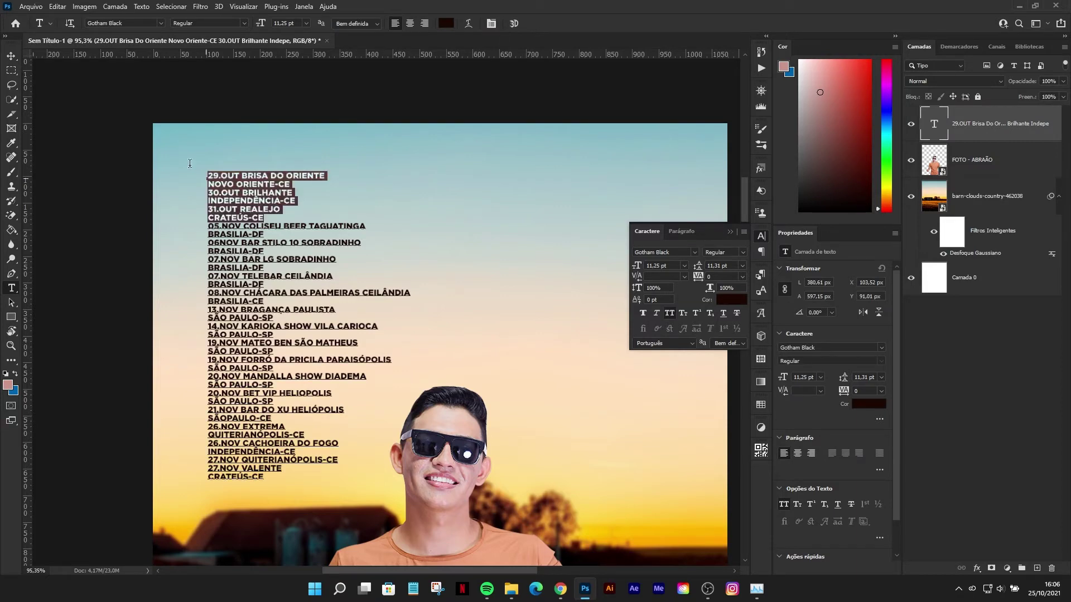
{"action": "key", "text": "BackSpace"}
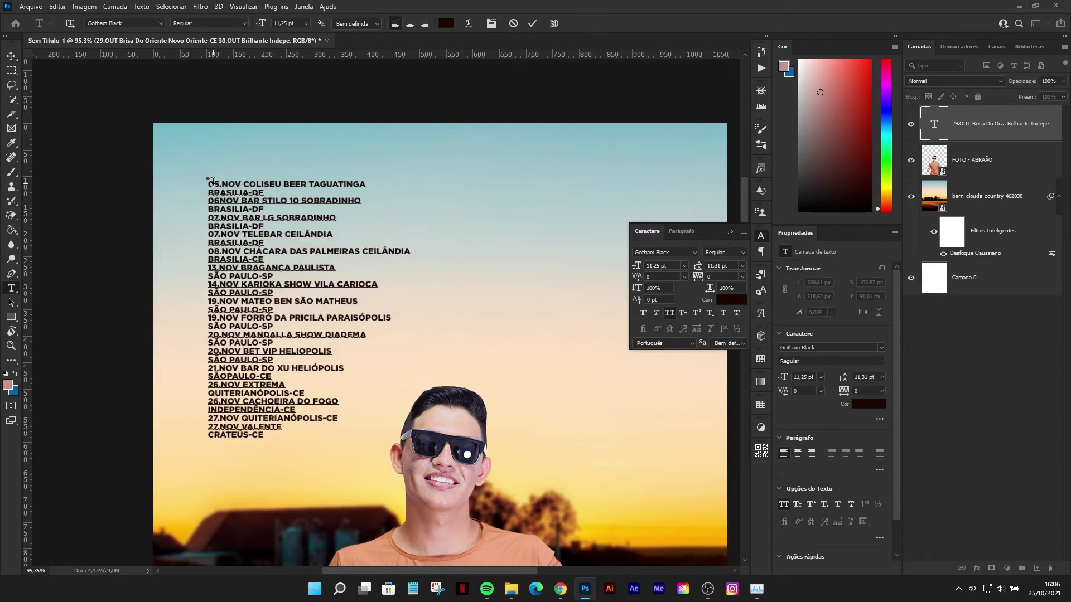
{"action": "key", "text": "Delete"}
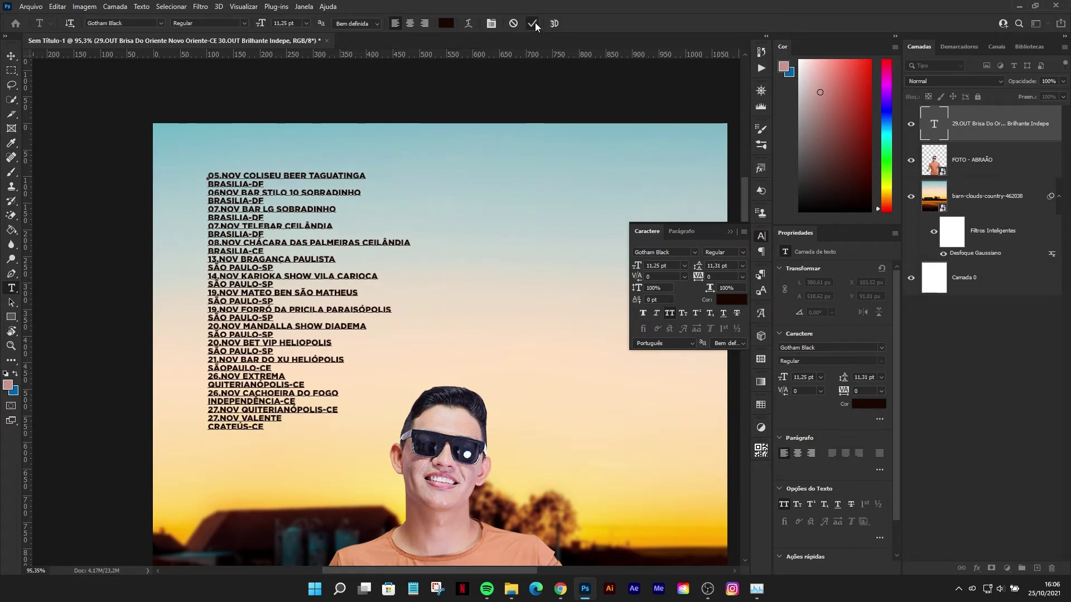
{"action": "left_click", "coordinate": [534, 22]}
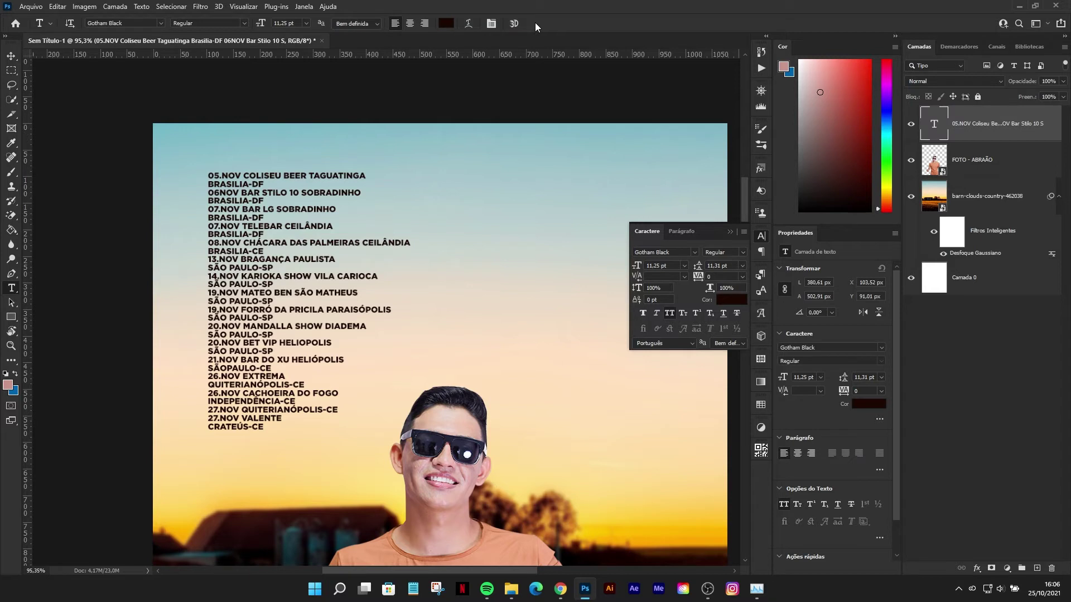
Step: Paste the October dates into a new text block to the right of the list
{"action": "left_click", "coordinate": [730, 231]}
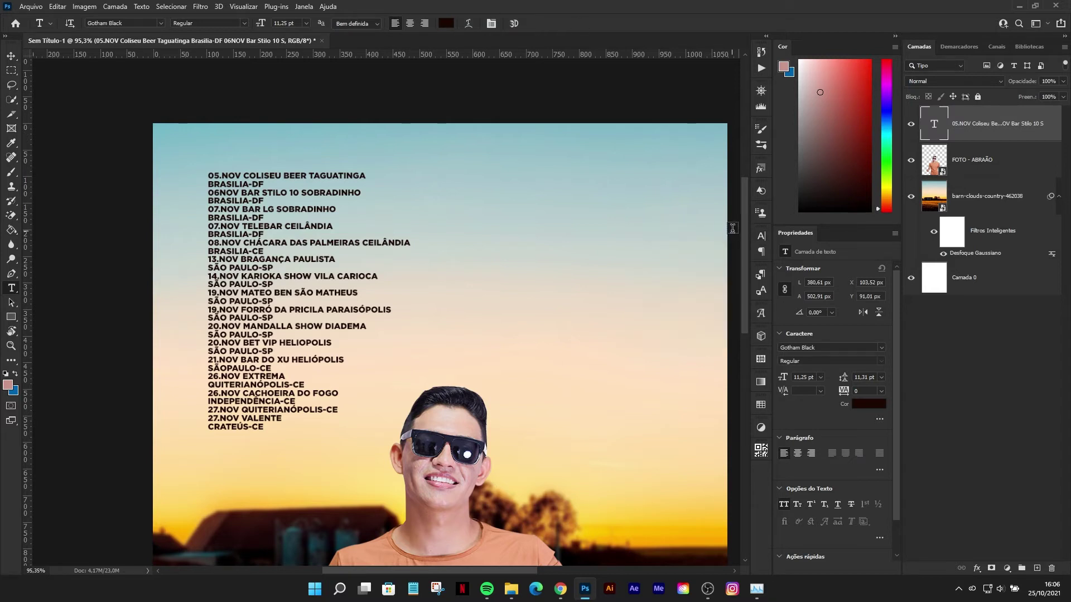
{"action": "left_click", "coordinate": [469, 216]}
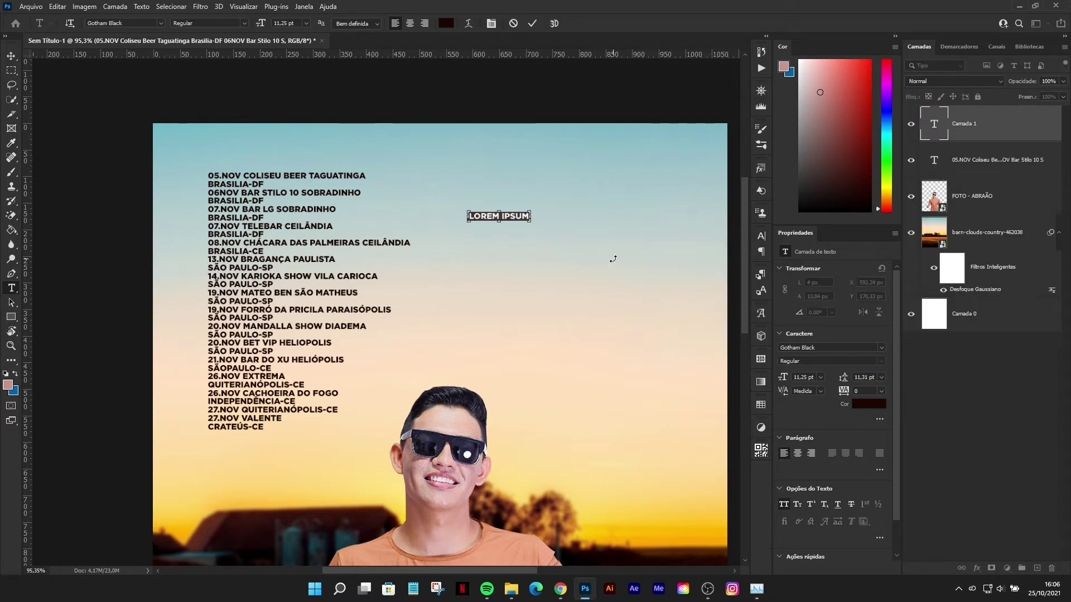
{"action": "key", "text": "ctrl+v"}
{"action": "left_click", "coordinate": [11, 56]}
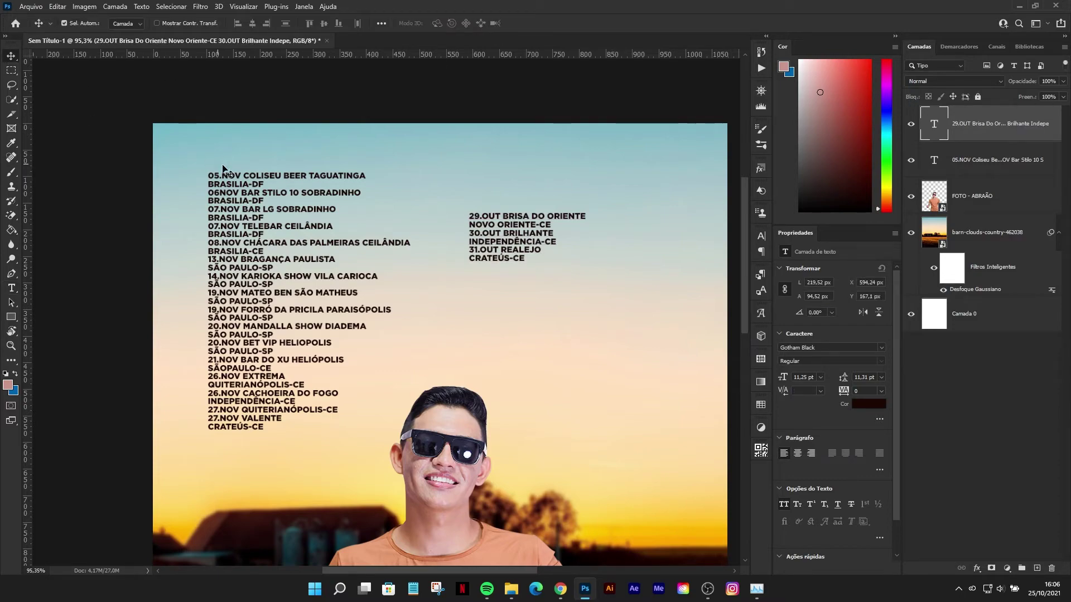
Step: Create a new blank 1080×1350 document
{"action": "left_click", "coordinate": [31, 6]}
{"action": "left_click", "coordinate": [42, 25]}
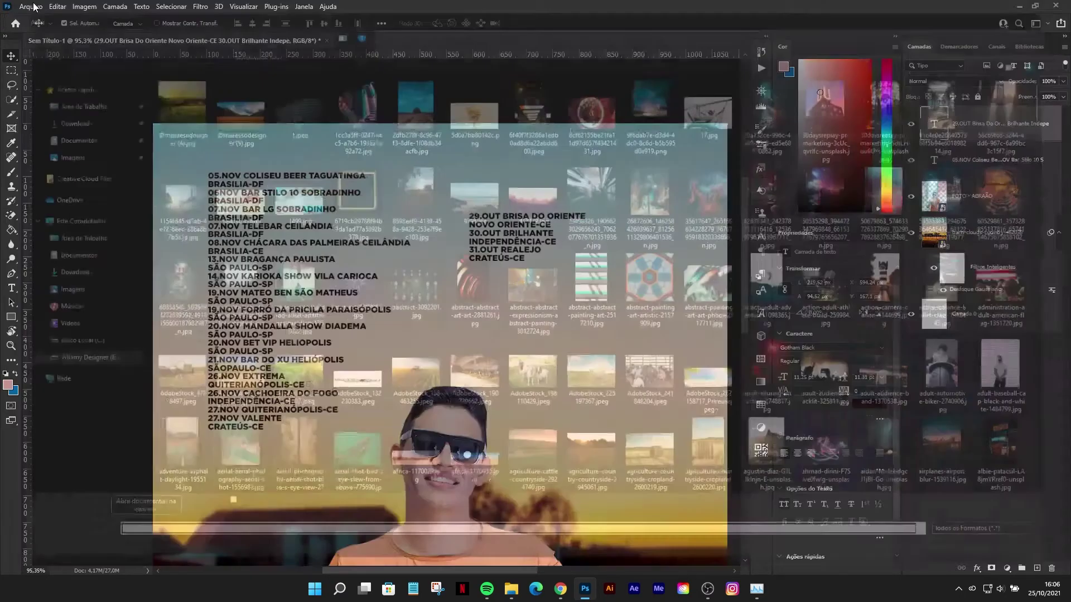
{"action": "left_click", "coordinate": [30, 7]}
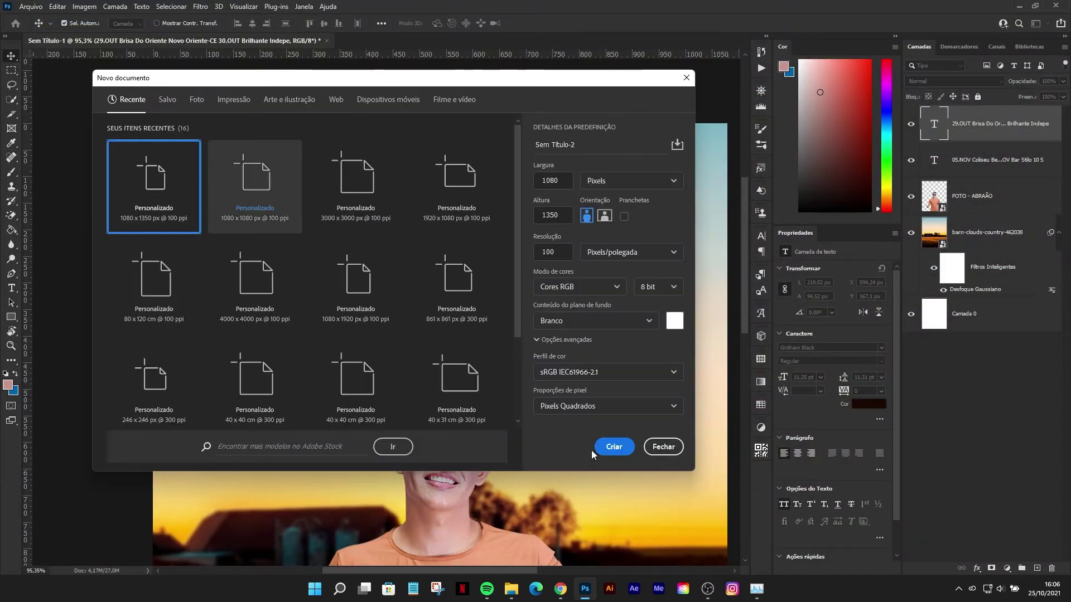
{"action": "left_click", "coordinate": [596, 449]}
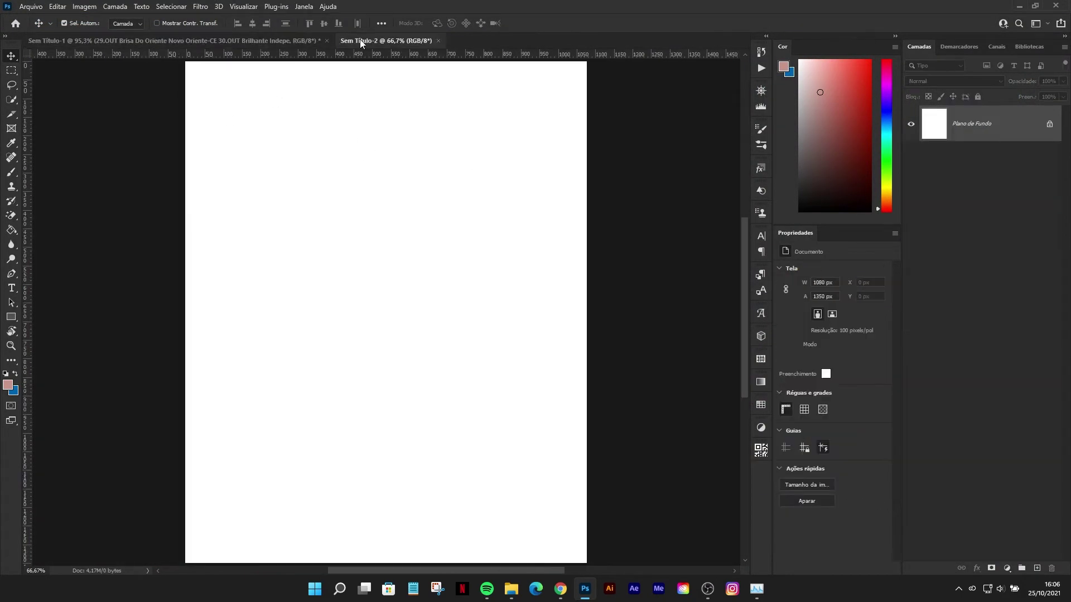
Step: Copy the flyer layers into the new document and delete the November list from the original
{"action": "left_click", "coordinate": [167, 40]}
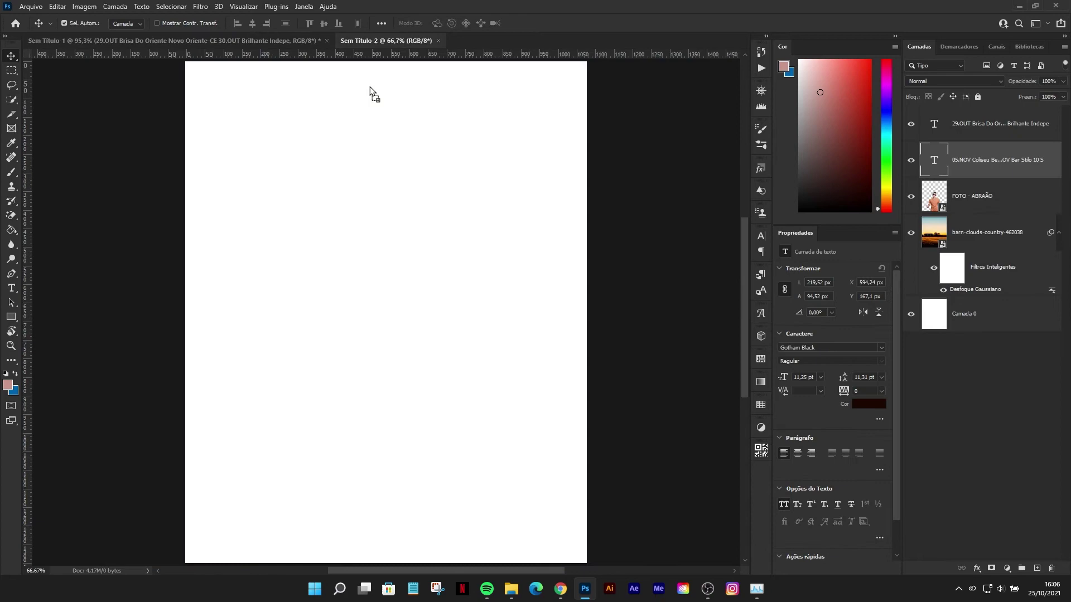
{"action": "left_click_drag", "start_coordinate": [233, 122], "coordinate": [373, 208]}
{"action": "left_click", "coordinate": [148, 42]}
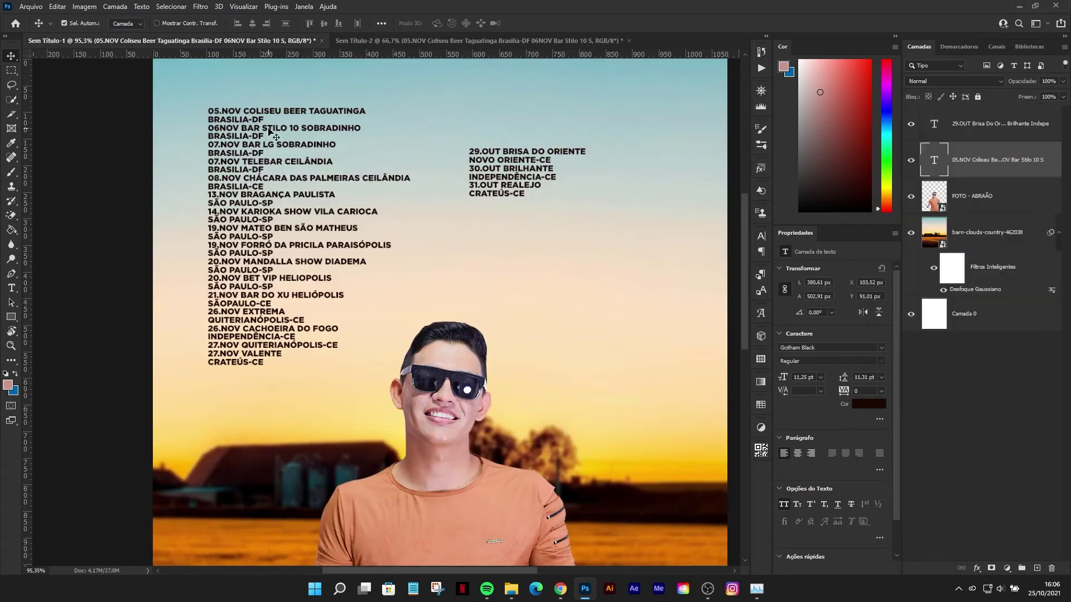
{"action": "key", "text": "Delete"}
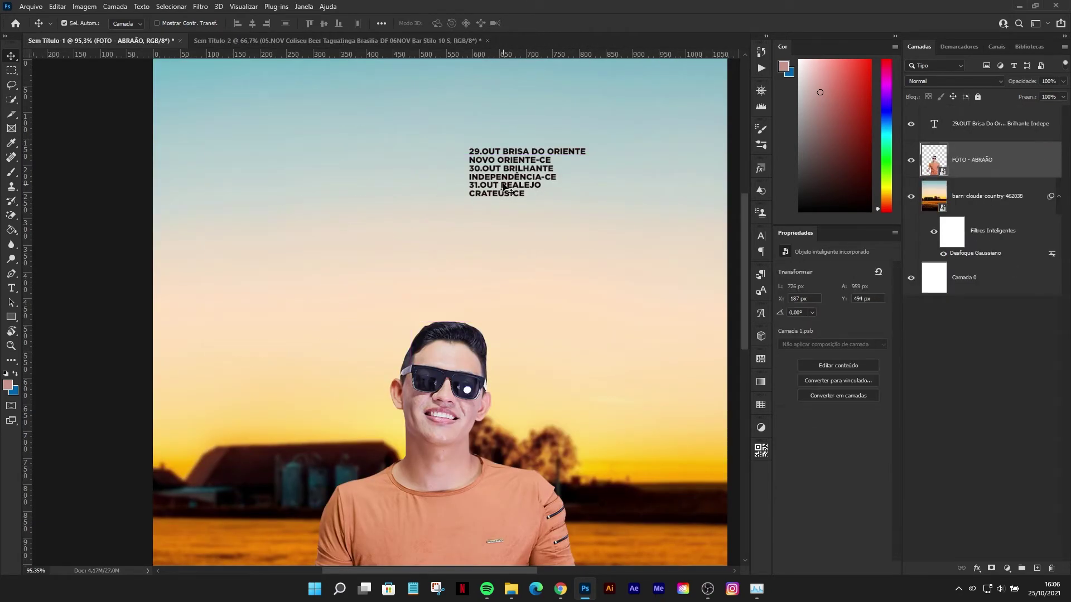
{"action": "scroll", "coordinate": [504, 186], "scroll_direction": "down", "scroll_amount": 2}
Step: Shift the text and man photo, add 100/160 px margin guides, then put 29.OUT on its own line
{"action": "left_click_drag", "start_coordinate": [427, 151], "coordinate": [372, 176]}
{"action": "mouse_move", "coordinate": [384, 301]}
{"action": "left_mouse_down"}
{"action": "mouse_move", "coordinate": [384, 329]}
{"action": "mouse_move", "coordinate": [383, 304]}
{"action": "left_mouse_up"}
{"action": "left_click", "coordinate": [218, 6]}
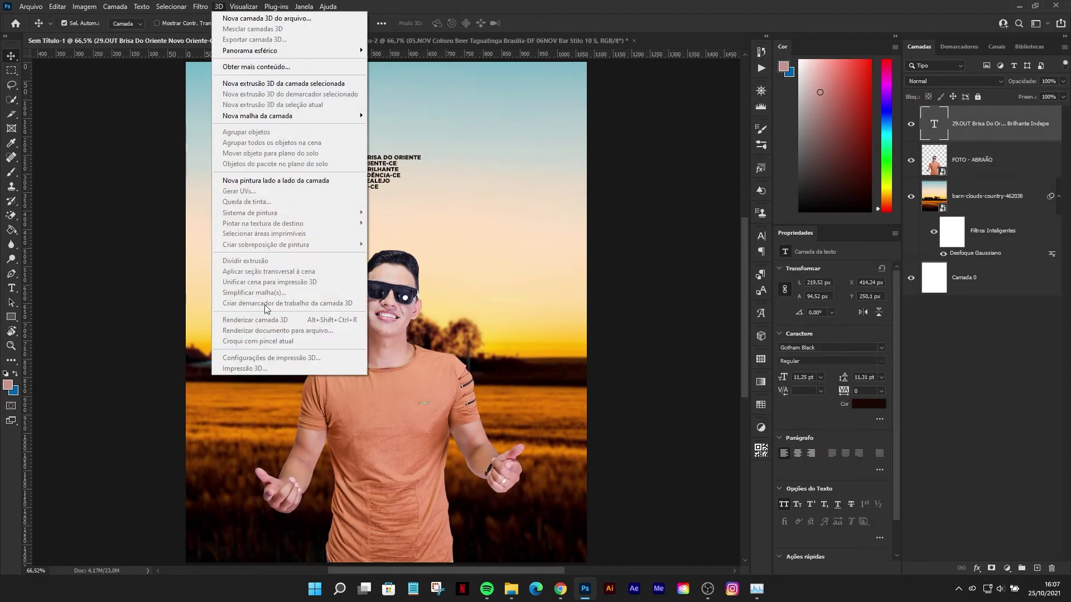
{"action": "left_click", "coordinate": [262, 418]}
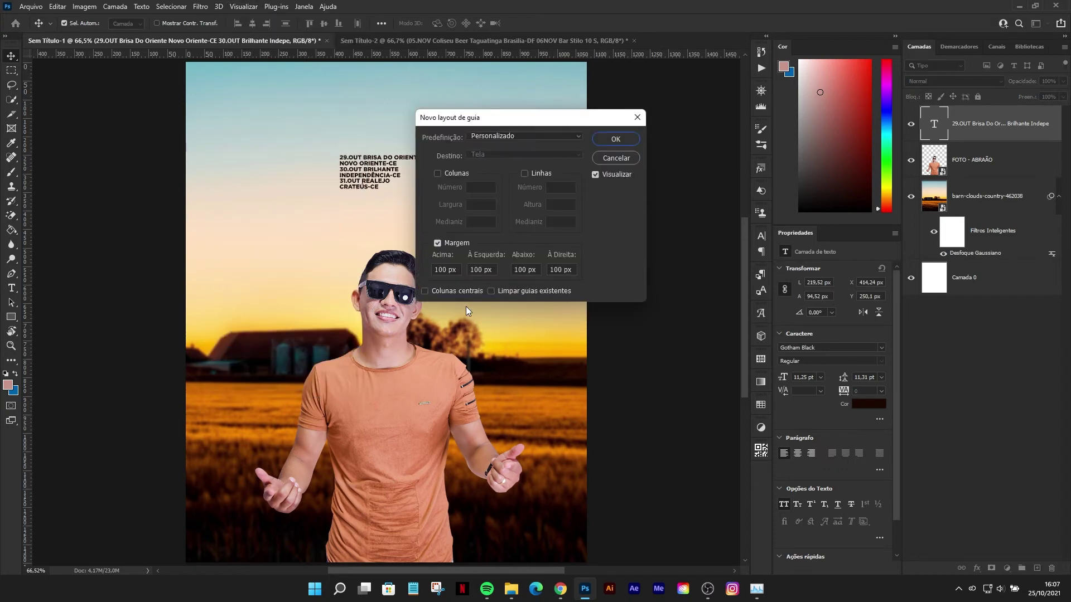
{"action": "left_click", "coordinate": [461, 270]}
{"action": "key", "text": "Tab"}
{"action": "type", "text": "16"}
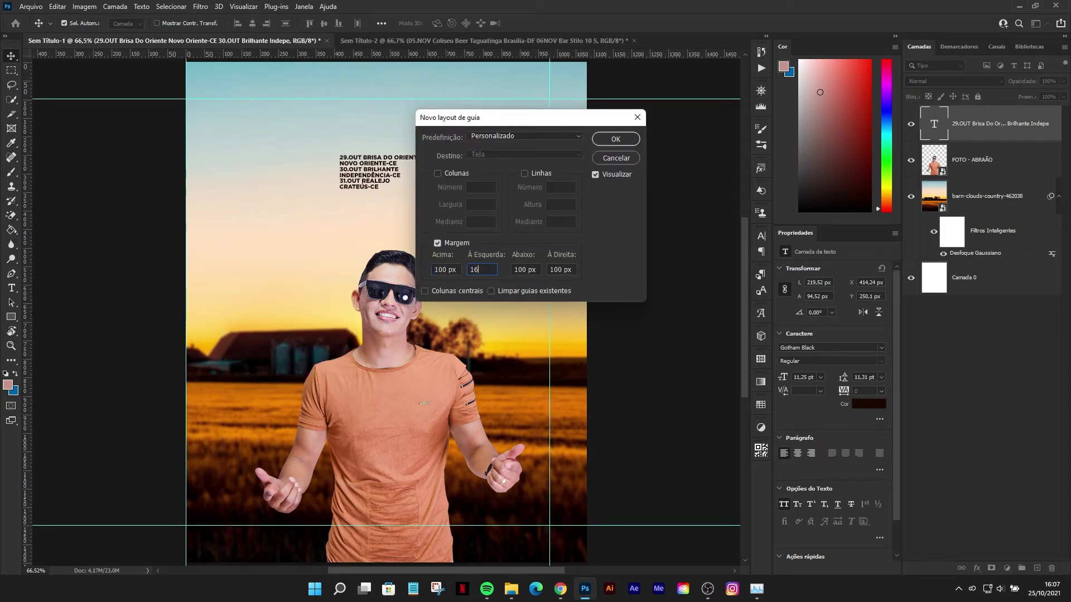
{"action": "type", "text": "0"}
{"action": "key", "text": "Tab"}
{"action": "key", "text": "Tab"}
{"action": "type", "text": "160"}
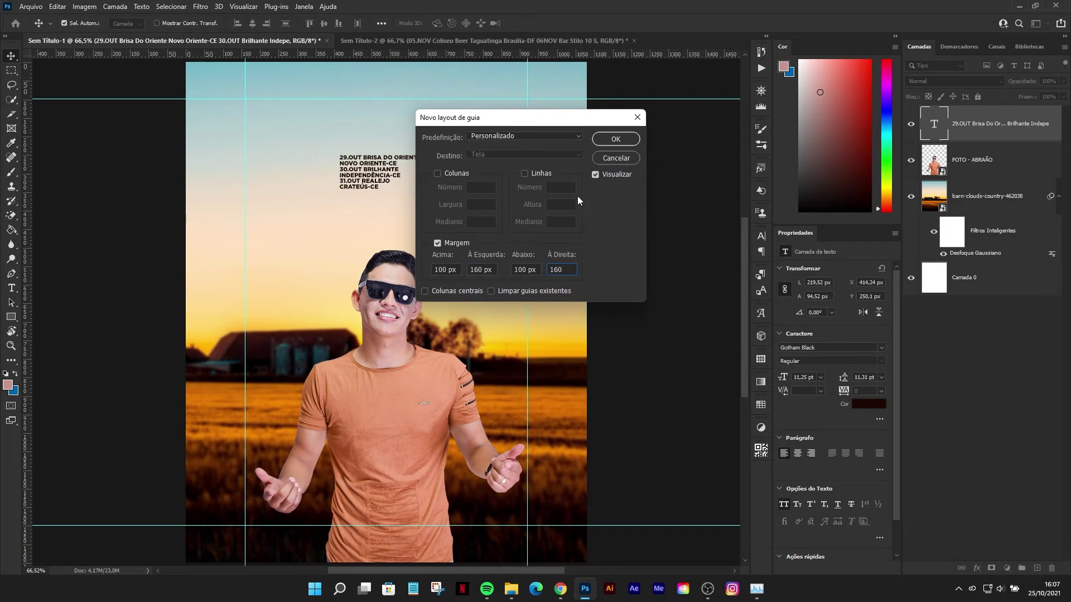
{"action": "key", "text": "Return"}
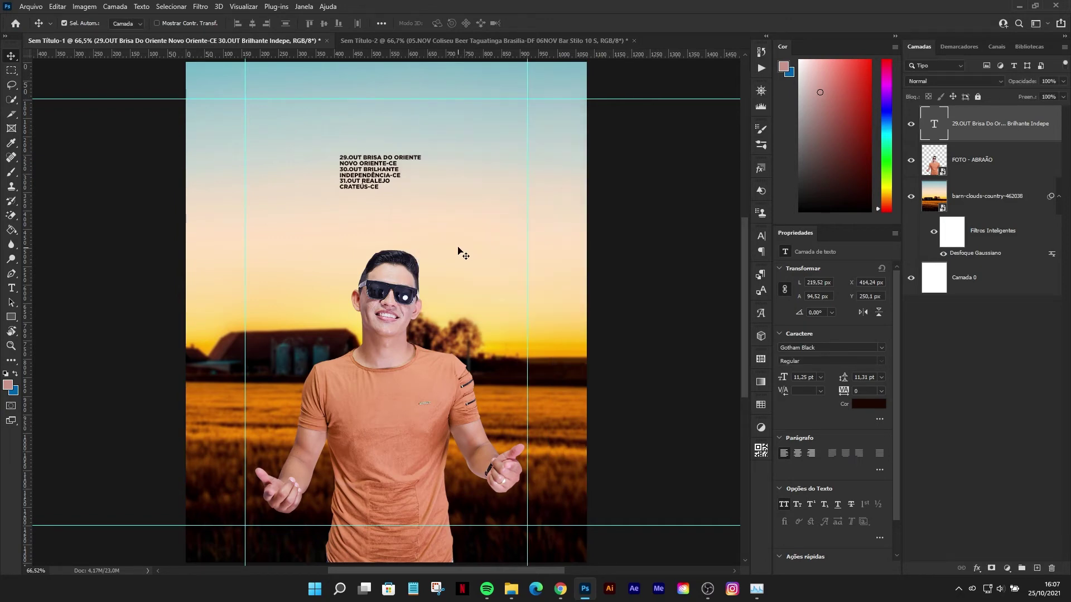
{"action": "double_click", "coordinate": [367, 164]}
{"action": "key", "text": "Return"}
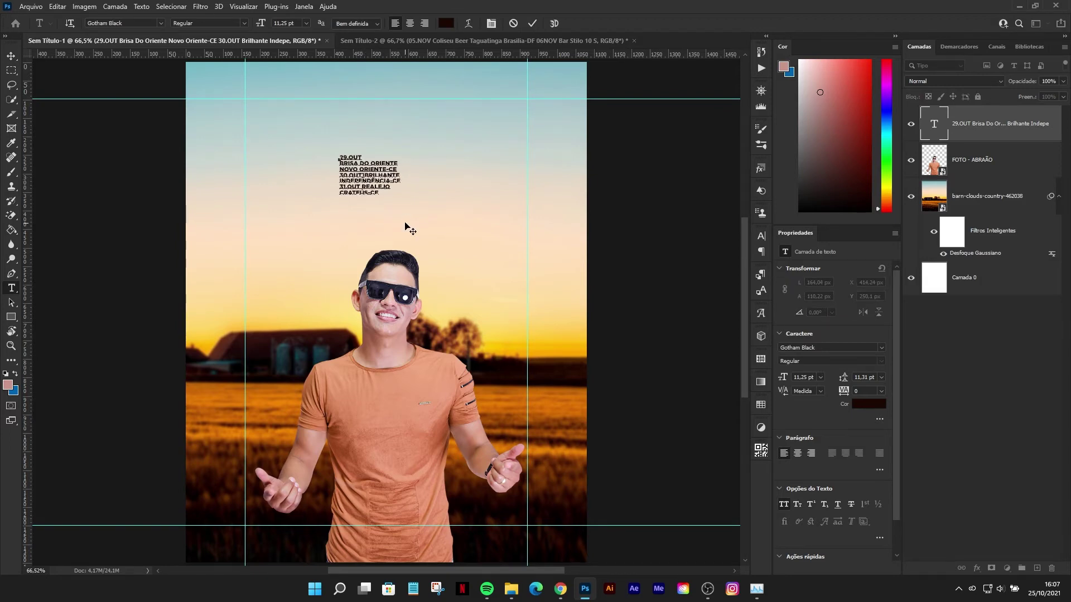
Step: Break 30.OUT/BRILHANTE and 31.OUT/REALEJO onto separate lines
{"action": "key", "text": "Return"}
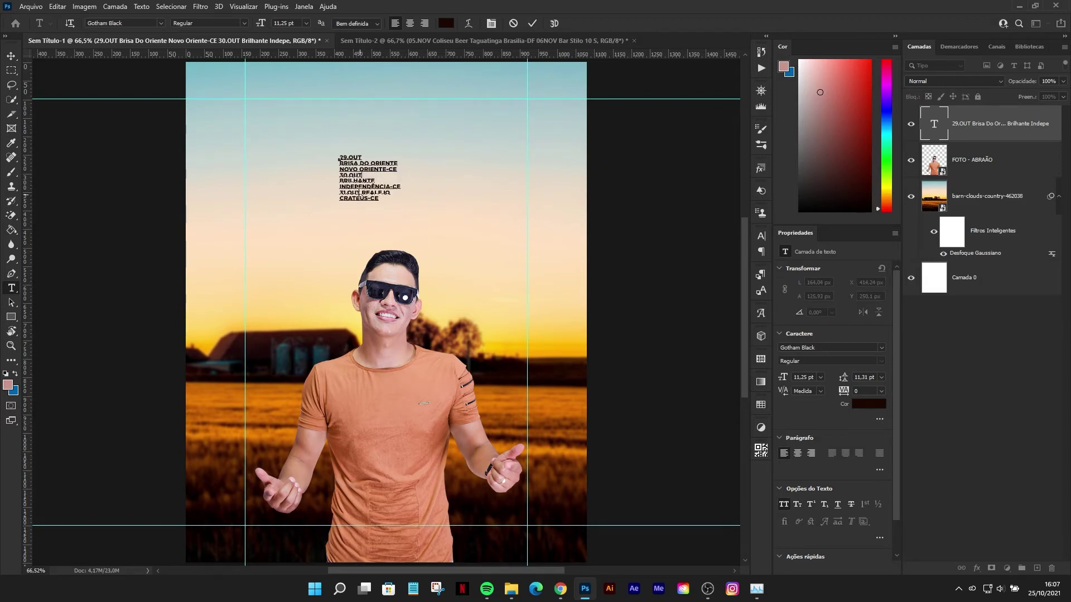
{"action": "key", "text": "Return"}
{"action": "scroll", "coordinate": [350, 163], "scroll_direction": "up", "scroll_amount": 2}
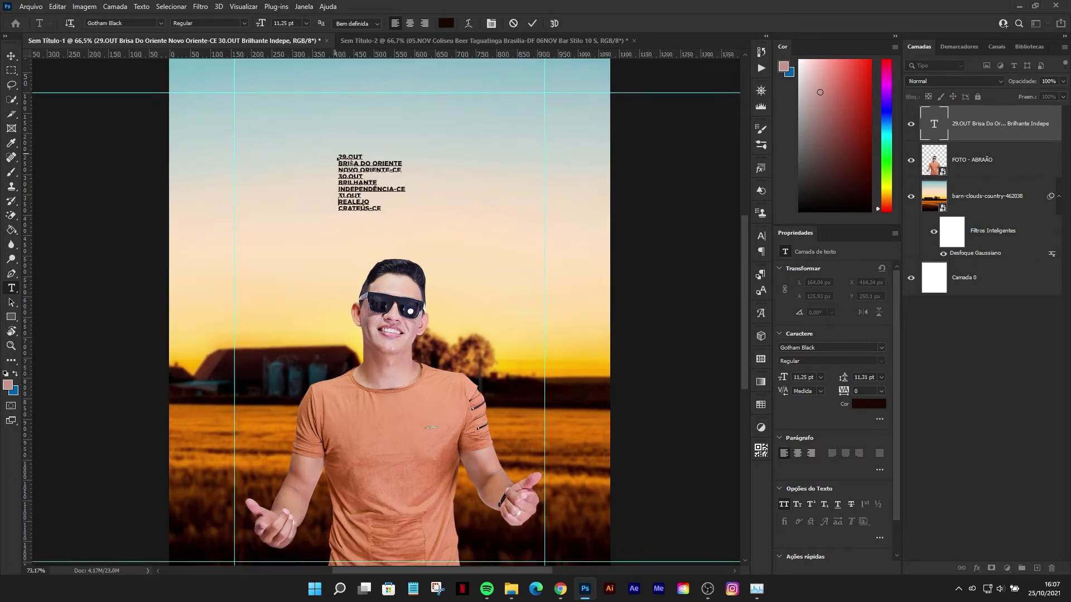
{"action": "scroll", "coordinate": [350, 163], "scroll_direction": "up", "scroll_amount": 2}
Step: Enlarge 29.OUT to 30 pt, undoing accidental size changes on neighbouring lines
{"action": "left_click_drag", "start_coordinate": [368, 155], "coordinate": [291, 150]}
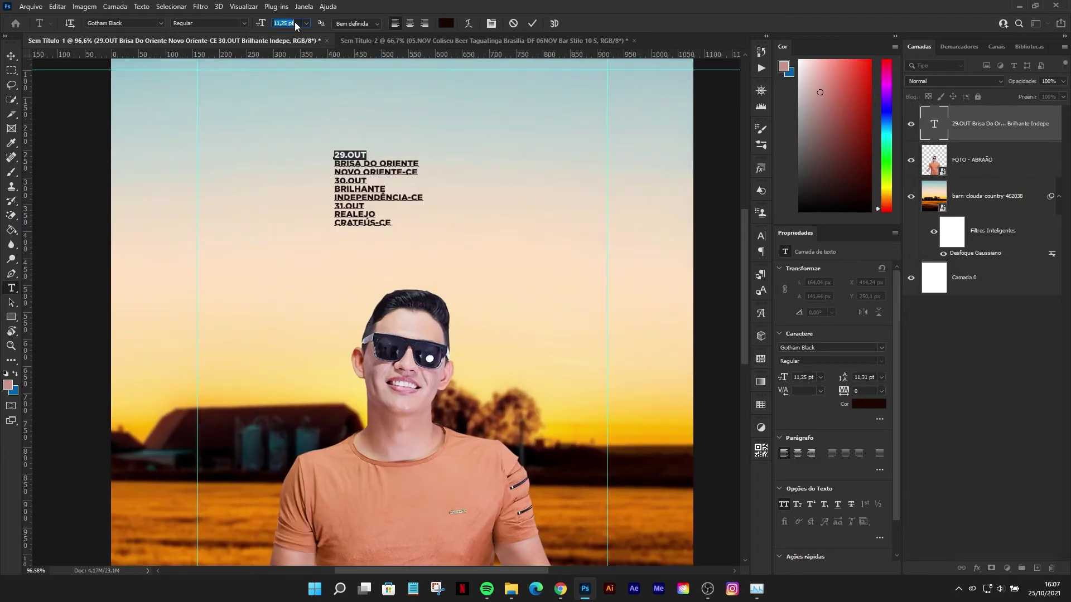
{"action": "type", "text": "30"}
{"action": "key", "text": "Return"}
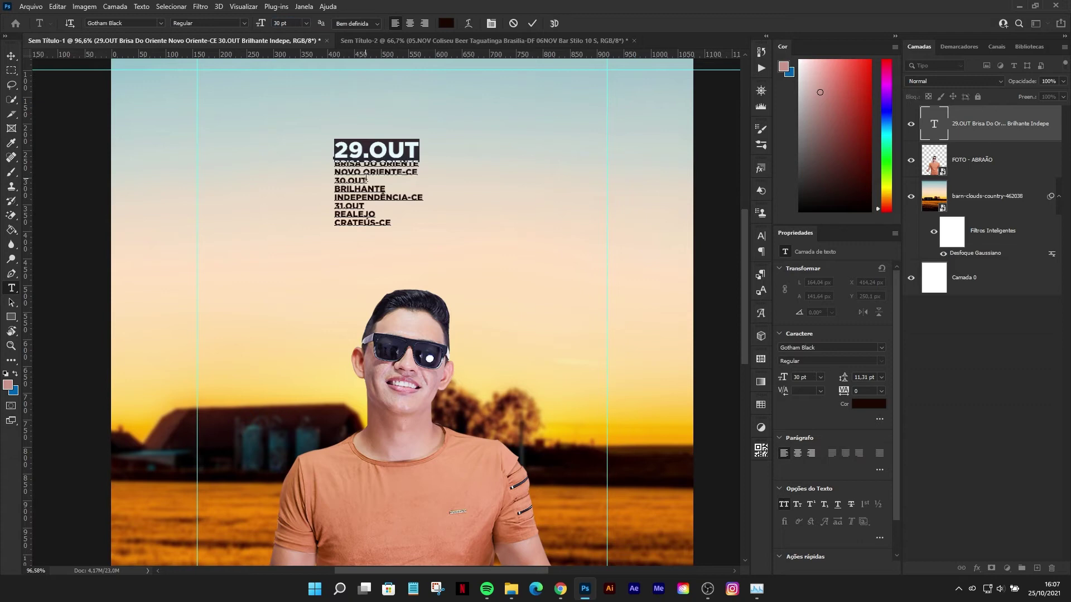
{"action": "key", "text": "shift+Down"}
{"action": "key", "text": "shift+Down"}
{"action": "key", "text": "shift+Down"}
{"action": "left_click", "coordinate": [290, 23]}
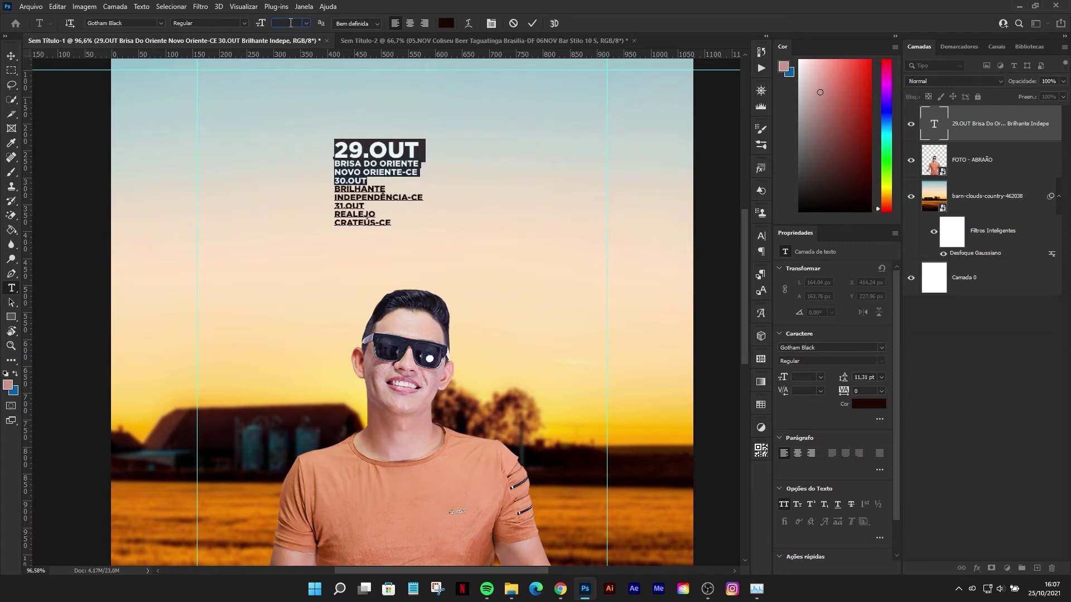
{"action": "key", "text": "Return"}
{"action": "key", "text": "ctrl+z"}
{"action": "key", "text": "Right"}
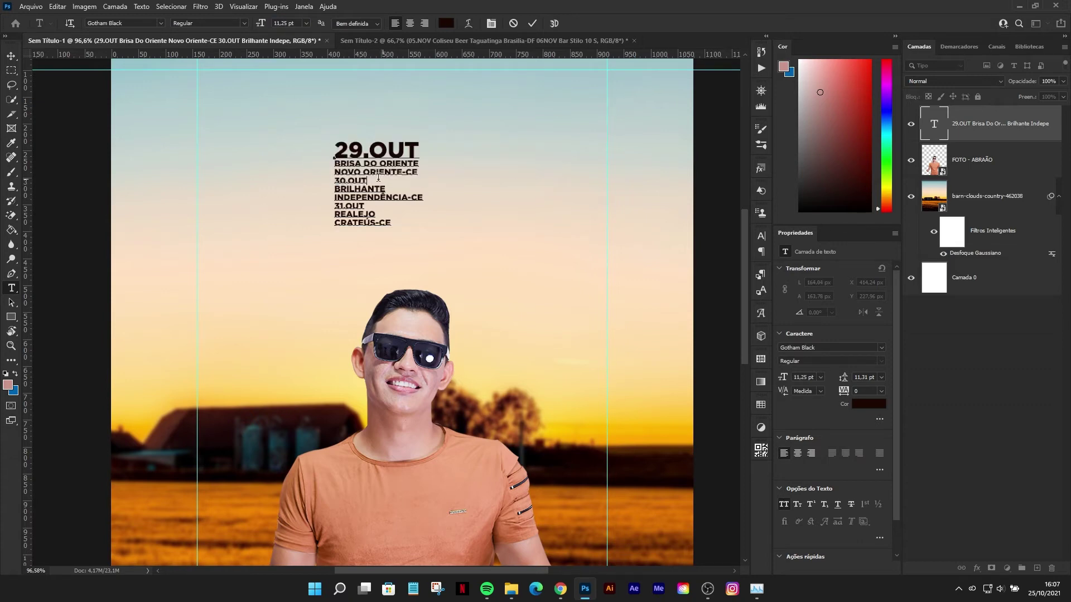
{"action": "left_click_drag", "start_coordinate": [367, 181], "coordinate": [333, 172]}
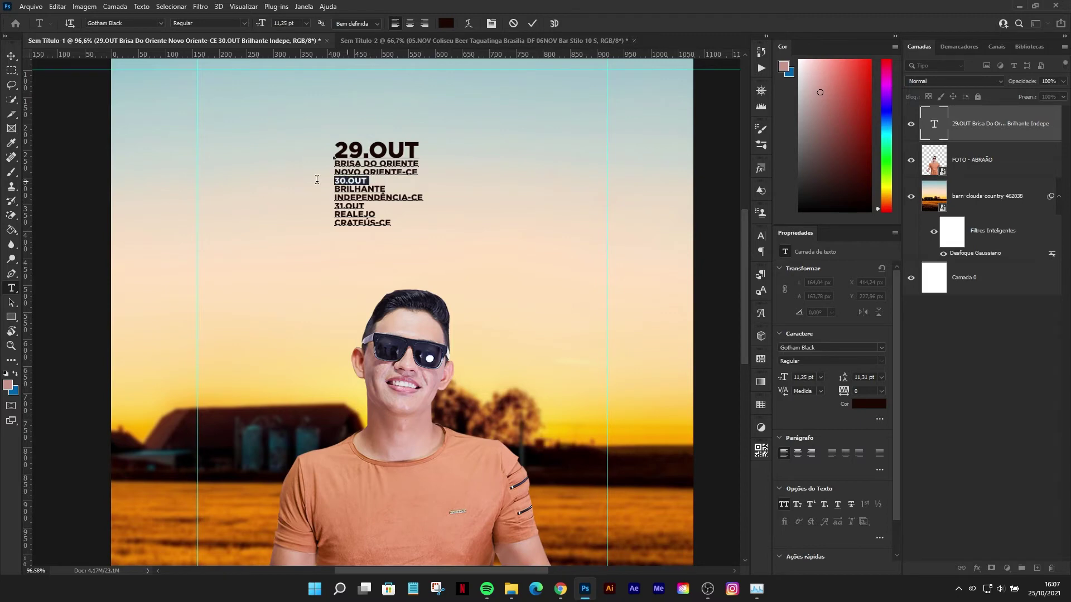
{"action": "left_click", "coordinate": [287, 23]}
{"action": "type", "text": "30"}
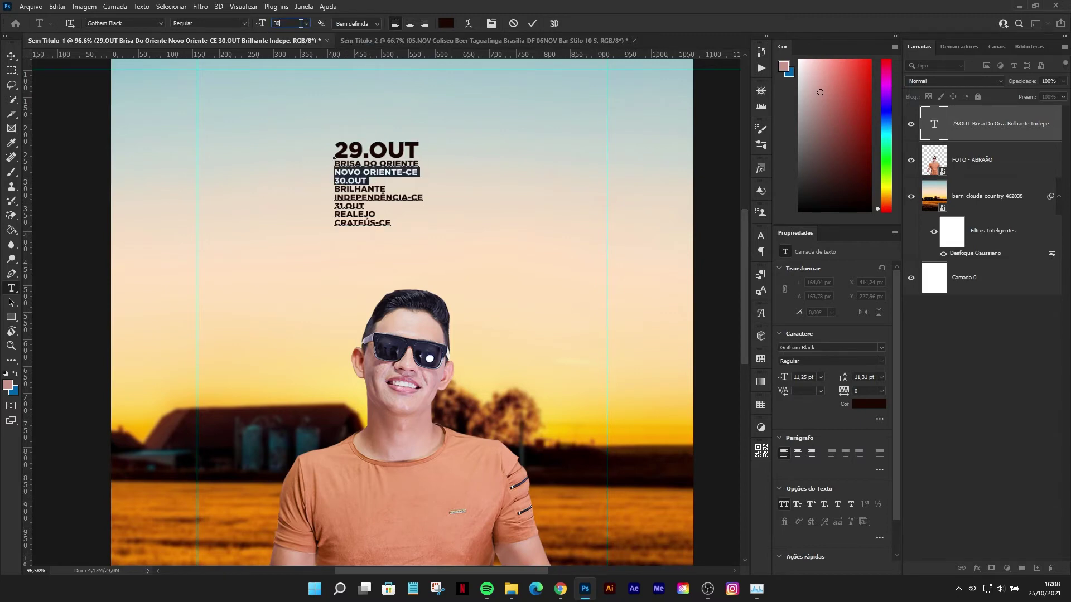
{"action": "key", "text": "Return"}
{"action": "key", "text": "ctrl+z"}
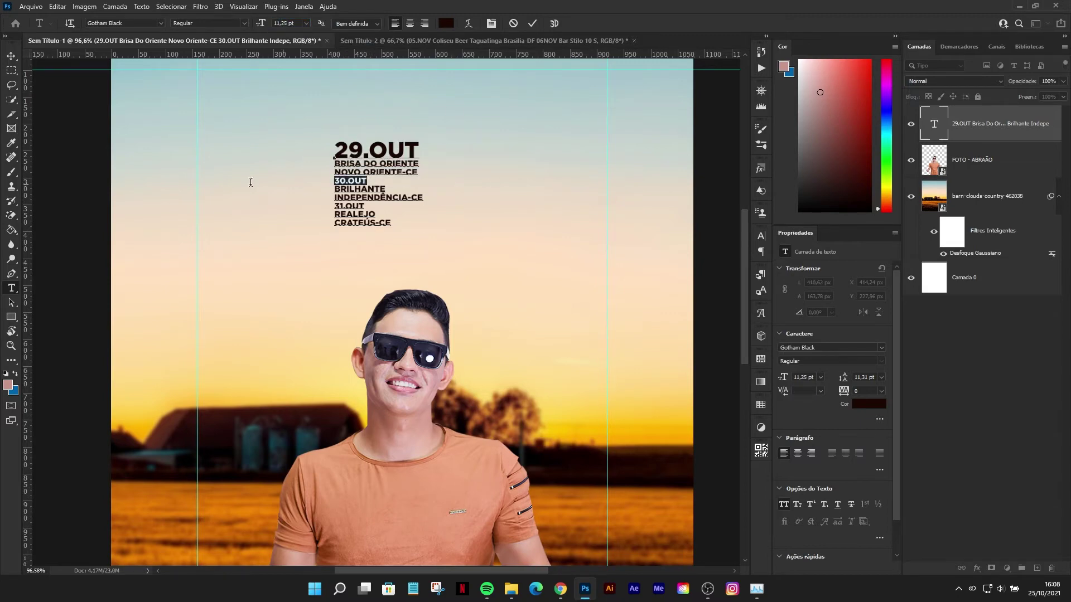
Step: Set the 30.OUT and 31.OUT date lines to 30 pt
{"action": "left_click", "coordinate": [371, 181]}
{"action": "left_click_drag", "start_coordinate": [371, 181], "coordinate": [333, 181]}
{"action": "left_click", "coordinate": [287, 22]}
{"action": "type", "text": "30"}
{"action": "key", "text": "Return"}
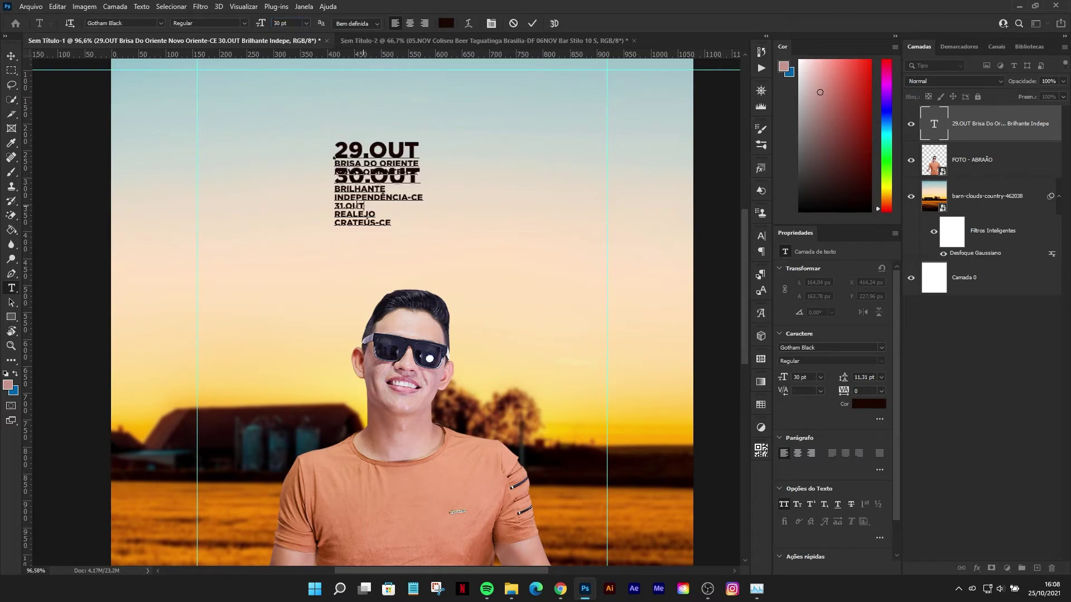
{"action": "left_click_drag", "start_coordinate": [367, 206], "coordinate": [292, 205]}
{"action": "left_click", "coordinate": [289, 24]}
{"action": "type", "text": "30"}
{"action": "key", "text": "Return"}
Step: Widen the line spacing of the whole list and set BRISA DO ORIENTE to 20 pt
{"action": "key", "text": "ctrl+a"}
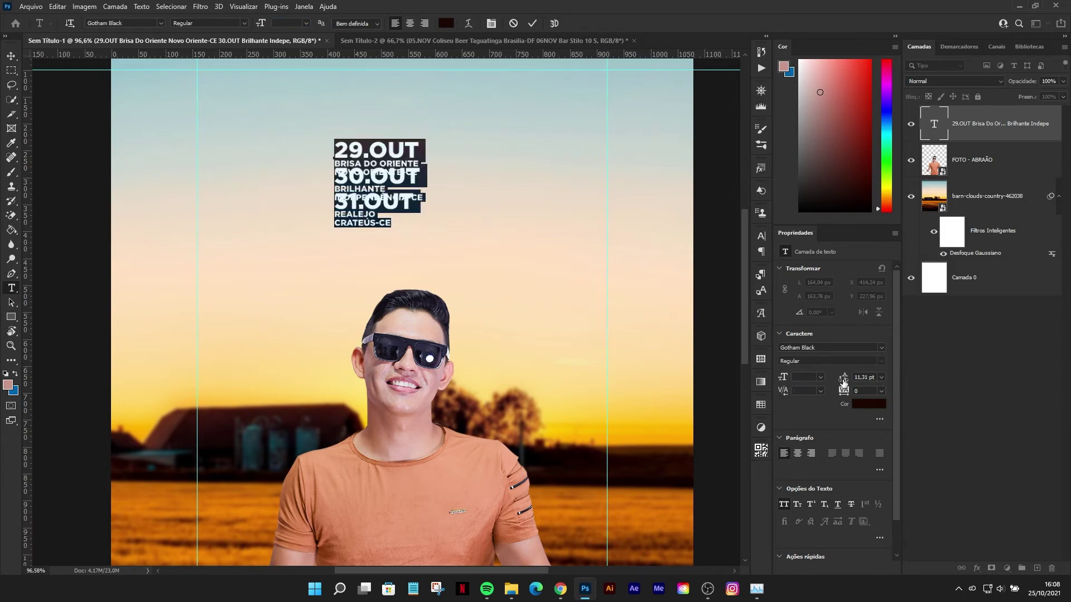
{"action": "left_click_drag", "start_coordinate": [844, 382], "coordinate": [881, 382]}
{"action": "left_click", "coordinate": [428, 165]}
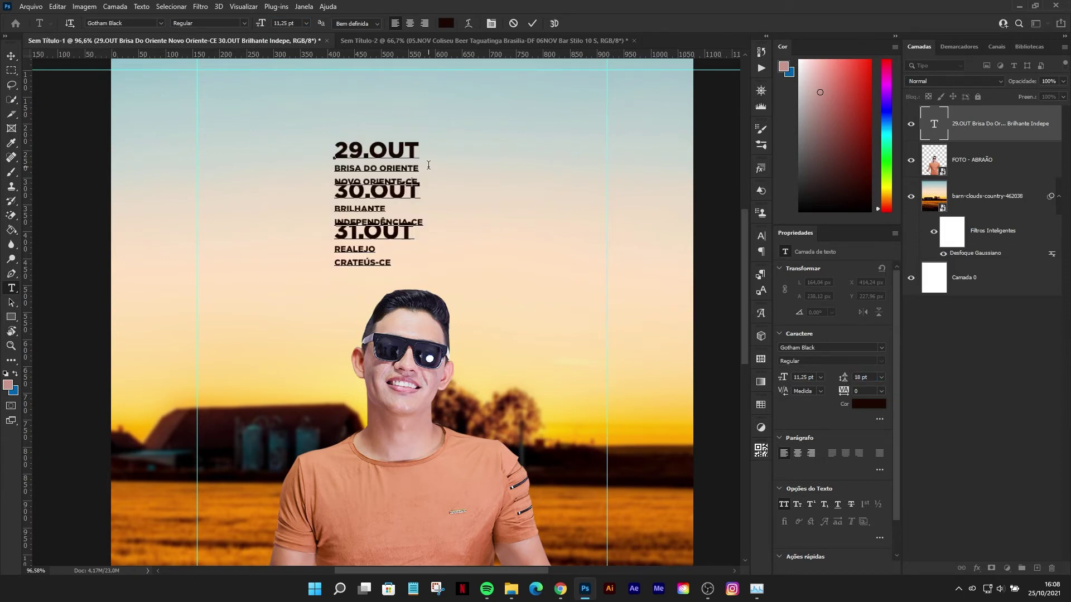
{"action": "left_click_drag", "start_coordinate": [429, 165], "coordinate": [304, 170]}
{"action": "left_click", "coordinate": [286, 22]}
{"action": "type", "text": "2"}
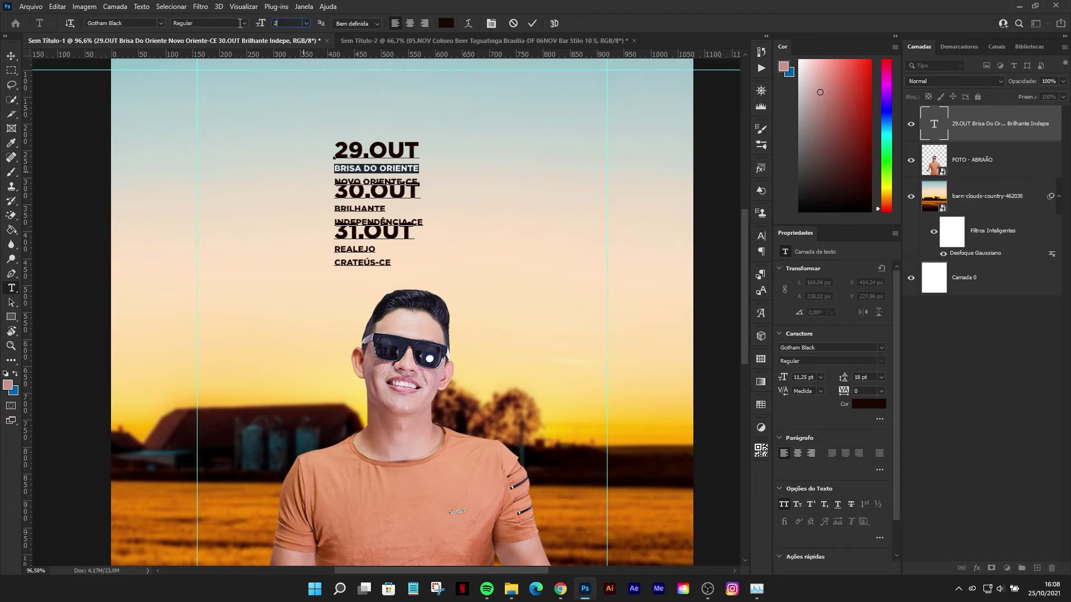
{"action": "key", "text": "Return"}
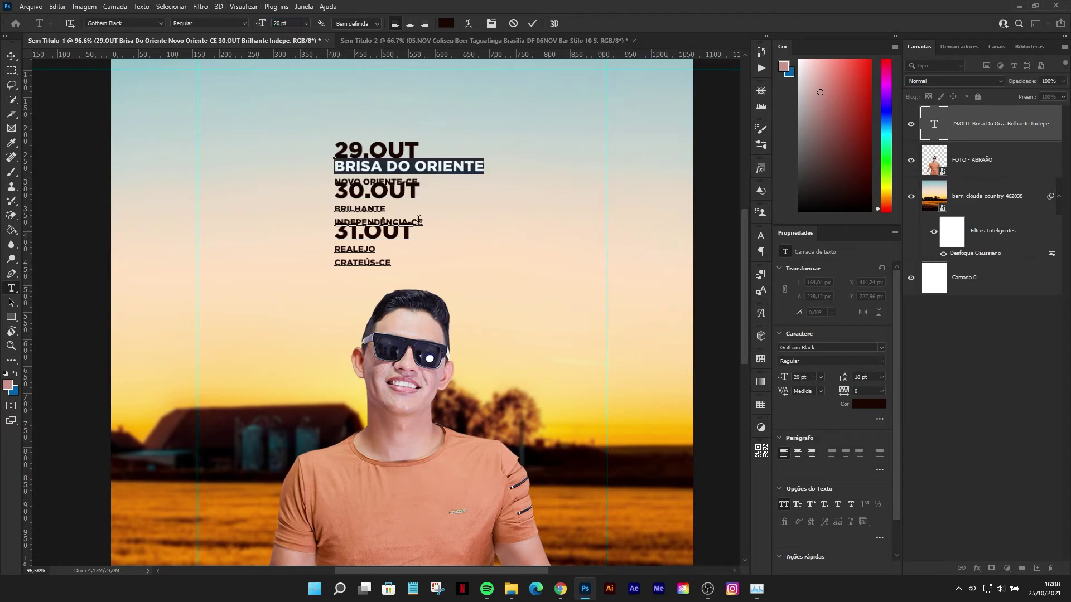
Step: Set the BRILHANTE and REALEJO venue names to 20 pt, checking the chat's show list
{"action": "left_click_drag", "start_coordinate": [387, 209], "coordinate": [295, 215]}
{"action": "left_click", "coordinate": [287, 23]}
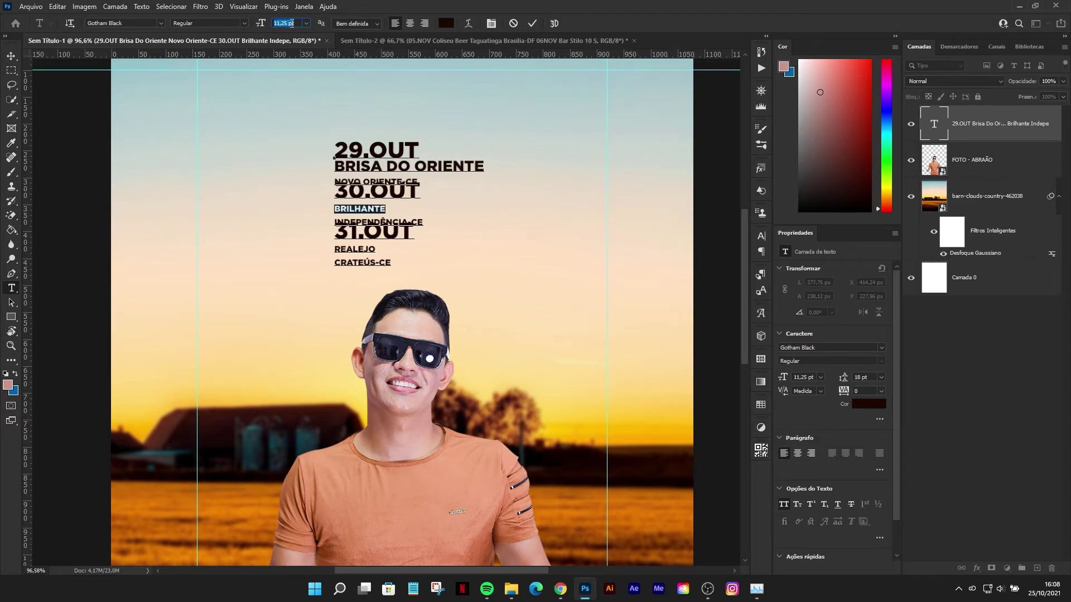
{"action": "type", "text": "20"}
{"action": "key", "text": "Return"}
{"action": "left_click_drag", "start_coordinate": [376, 249], "coordinate": [308, 249]}
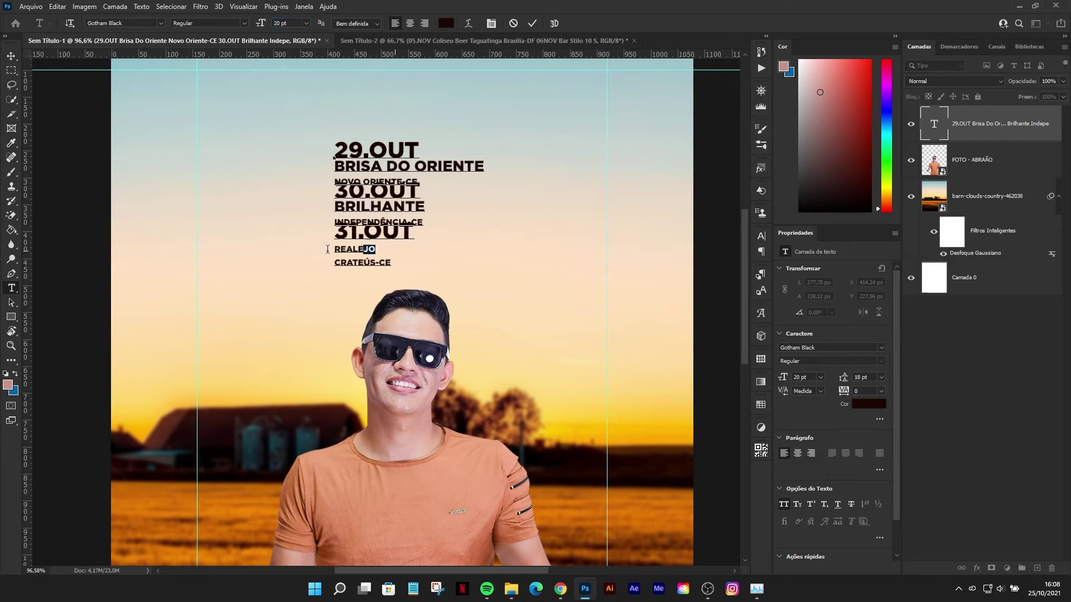
{"action": "left_click", "coordinate": [559, 589]}
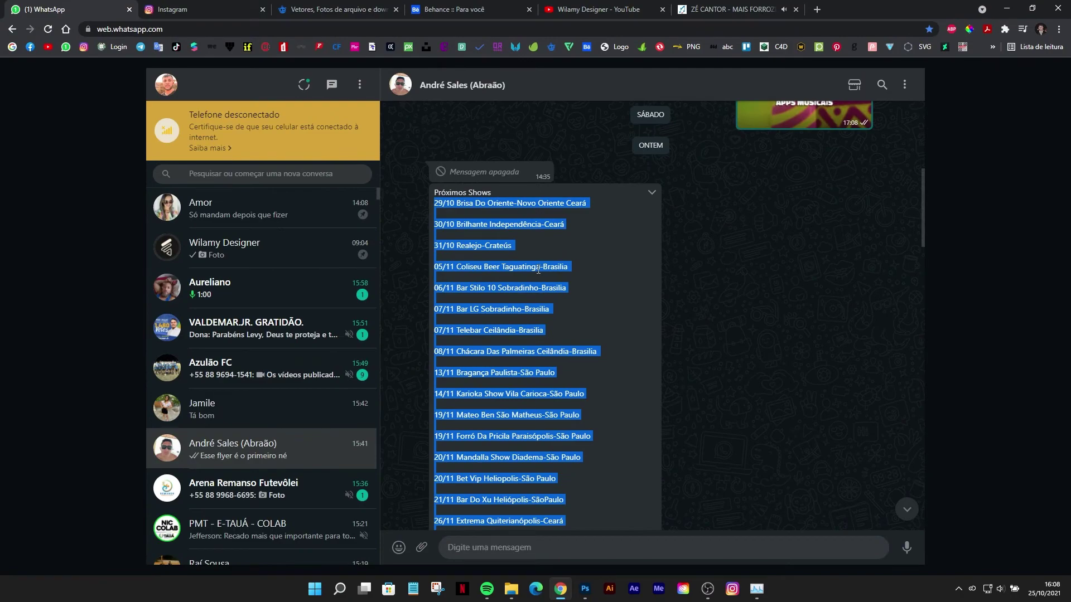
{"action": "left_click", "coordinate": [584, 589]}
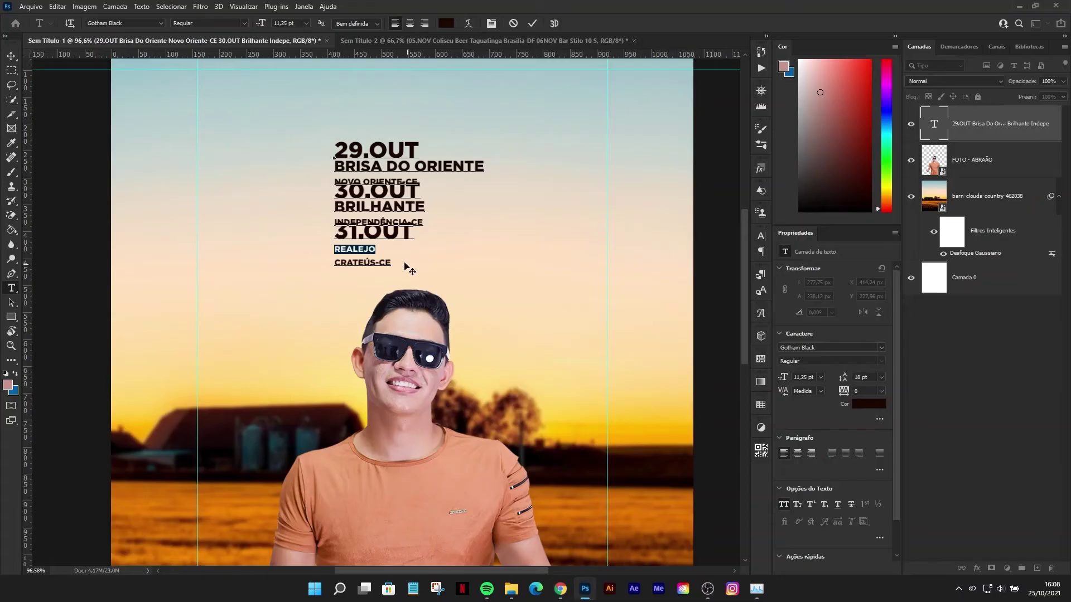
{"action": "left_click", "coordinate": [286, 23]}
{"action": "type", "text": "20"}
{"action": "key", "text": "Return"}
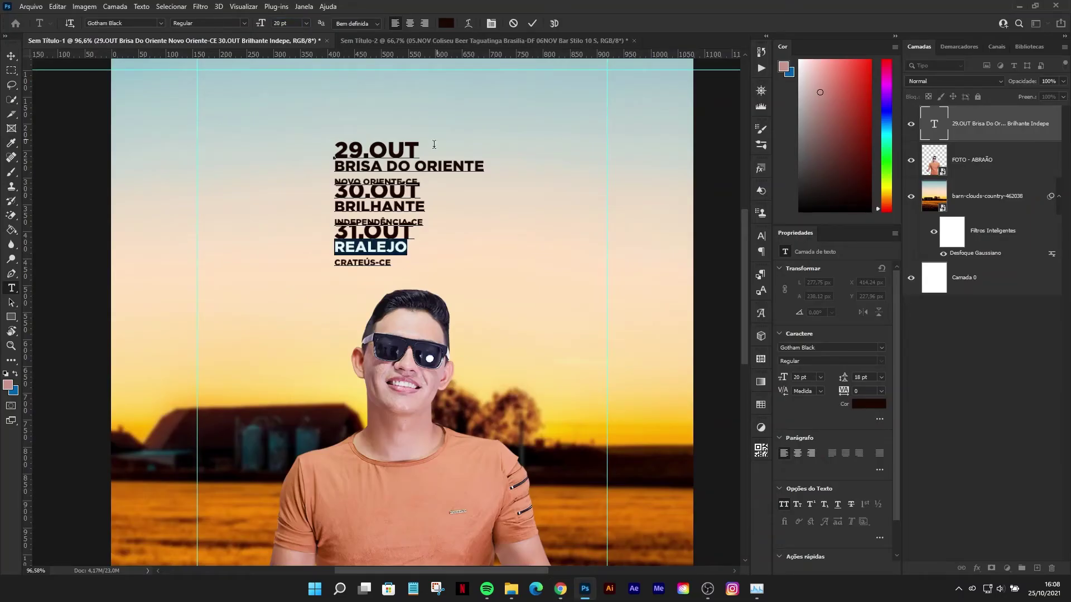
Step: Adjust the leading above the 30.OUT and NOVO ORIENTE-CE lines
{"action": "left_click_drag", "start_coordinate": [422, 181], "coordinate": [422, 179]}
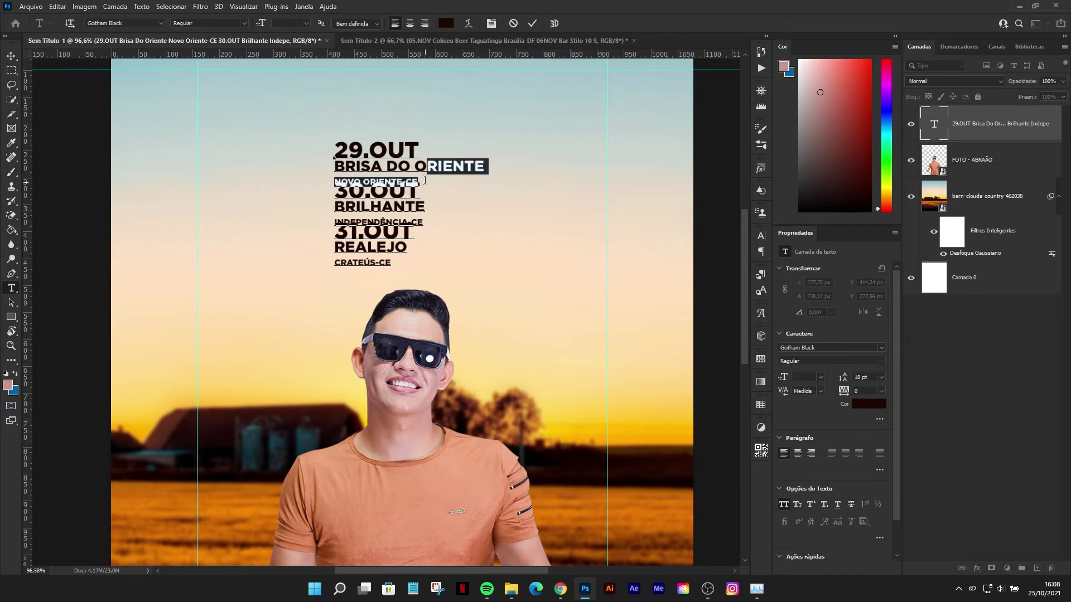
{"action": "left_click_drag", "start_coordinate": [421, 180], "coordinate": [335, 190]}
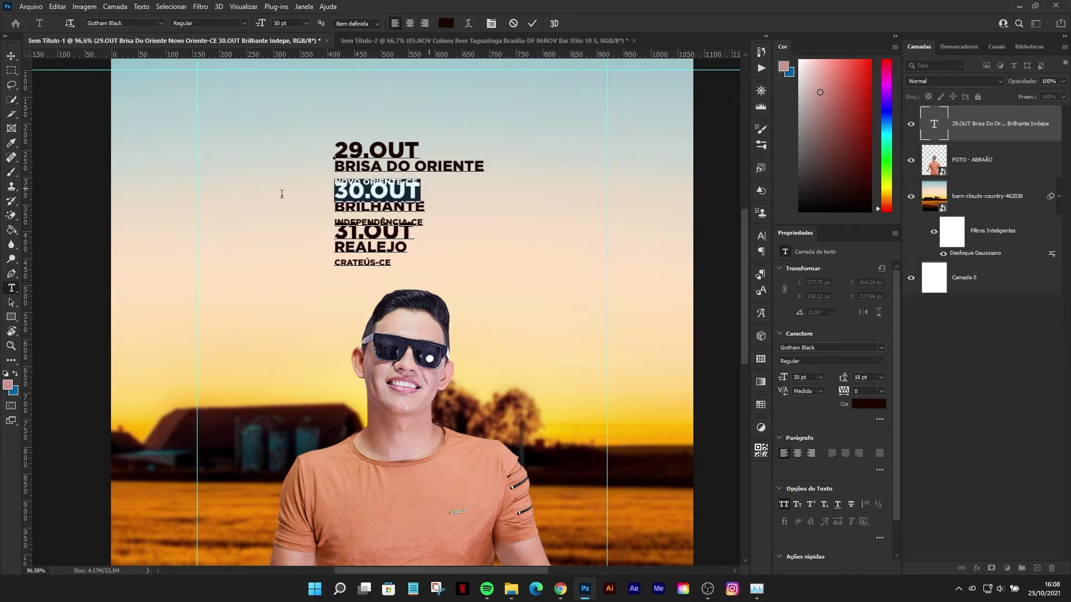
{"action": "left_click_drag", "start_coordinate": [844, 377], "coordinate": [530, 247]}
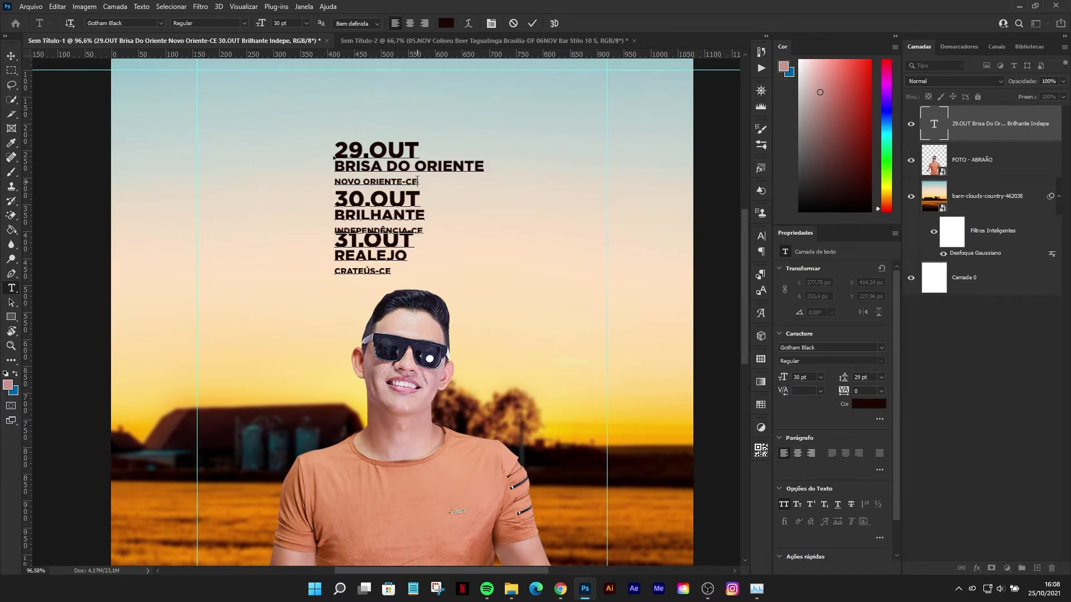
{"action": "left_click_drag", "start_coordinate": [419, 182], "coordinate": [333, 183]}
{"action": "left_click_drag", "start_coordinate": [843, 379], "coordinate": [837, 378]}
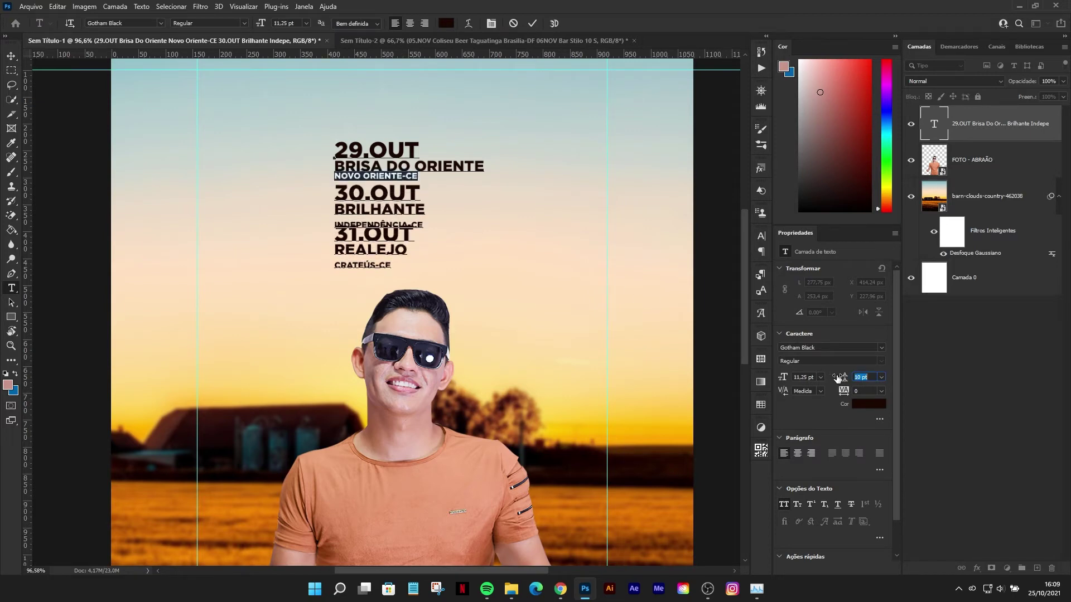
{"action": "left_click_drag", "start_coordinate": [838, 379], "coordinate": [840, 379]}
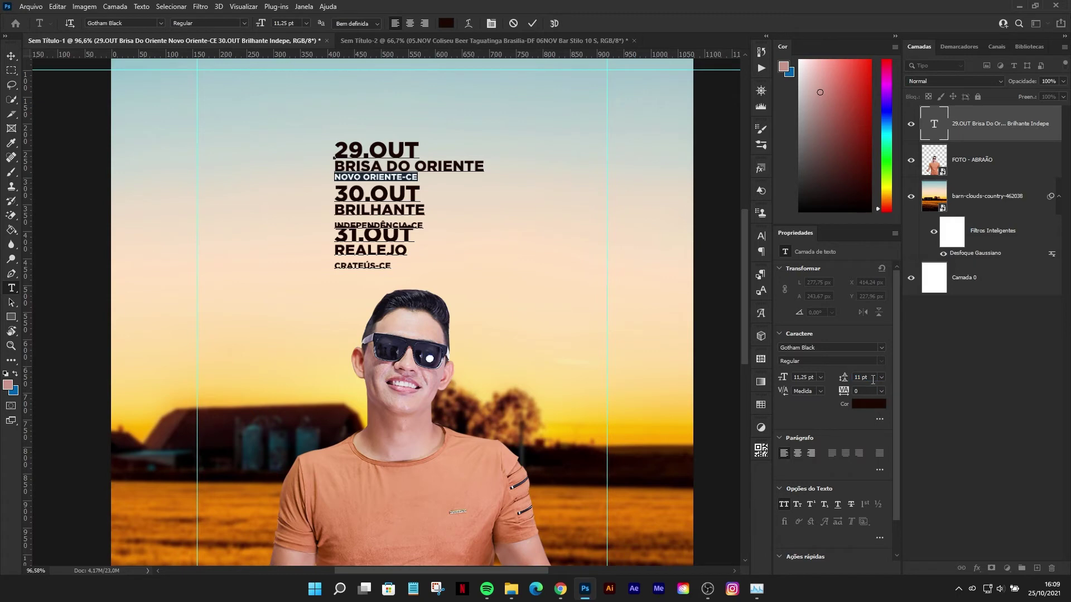
{"action": "type", "text": "12"}
{"action": "key", "text": "Return"}
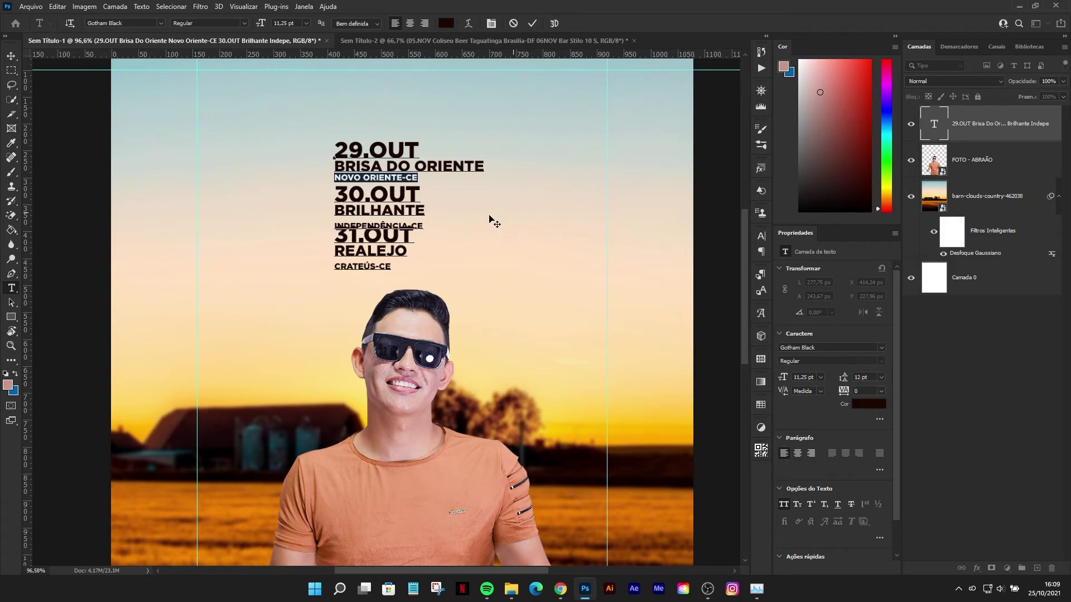
{"action": "left_click", "coordinate": [423, 215]}
Step: Give INDEPENDÊNCIA-CE 12 pt leading and 31.OUT 29 pt leading
{"action": "left_click_drag", "start_coordinate": [422, 224], "coordinate": [300, 205]}
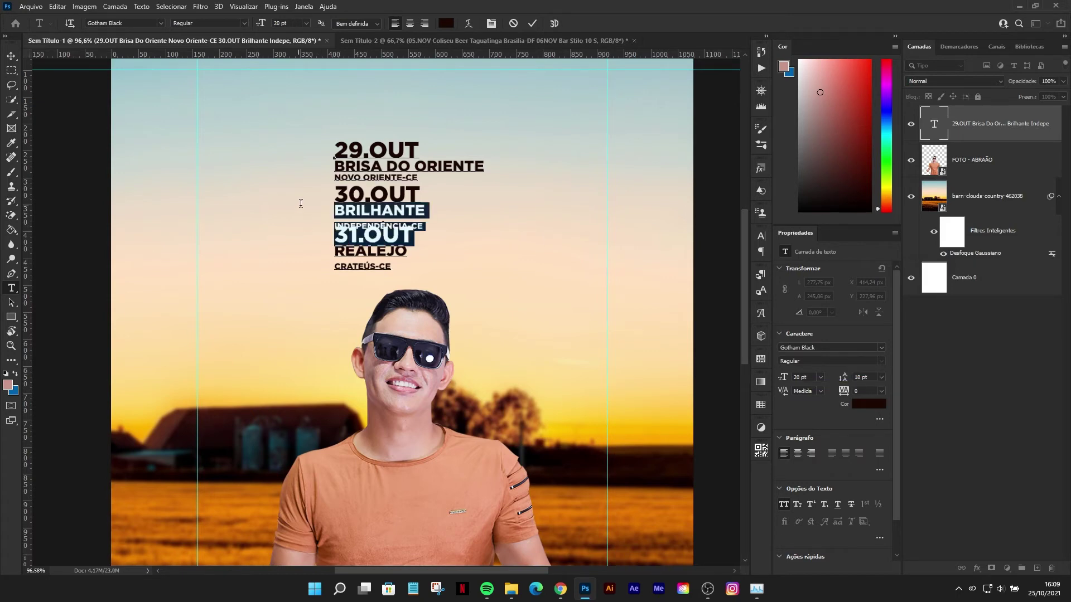
{"action": "left_click", "coordinate": [441, 212]}
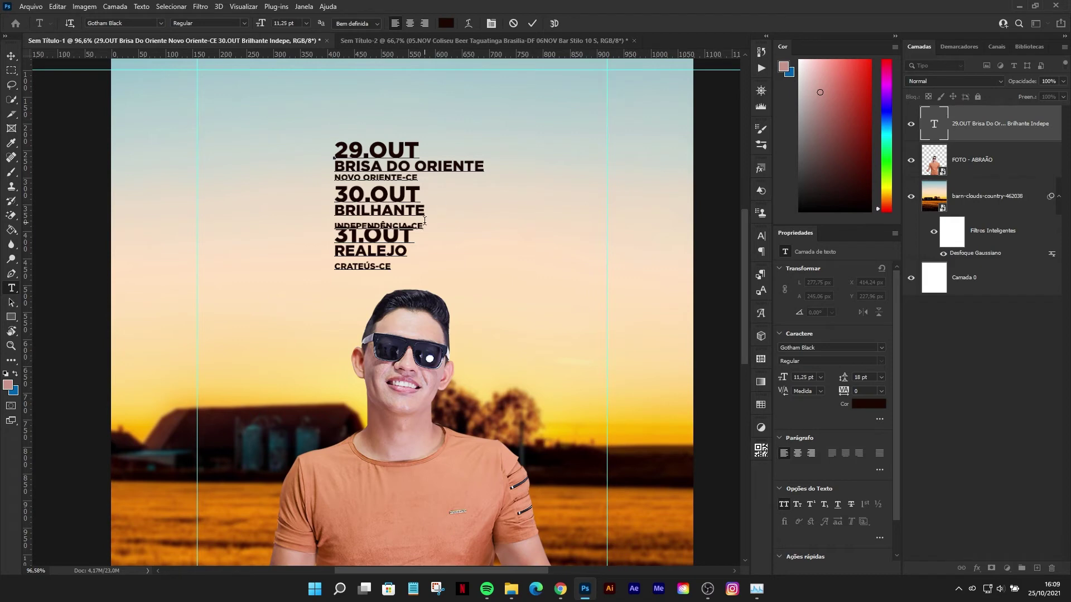
{"action": "left_click_drag", "start_coordinate": [424, 221], "coordinate": [316, 220]}
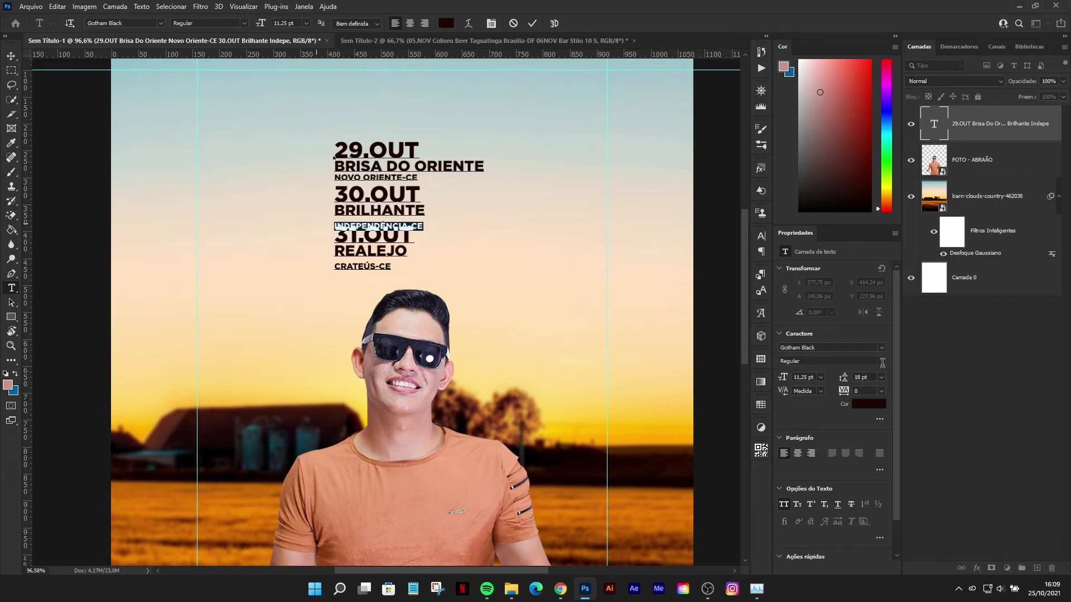
{"action": "type", "text": "12"}
{"action": "key", "text": "Return"}
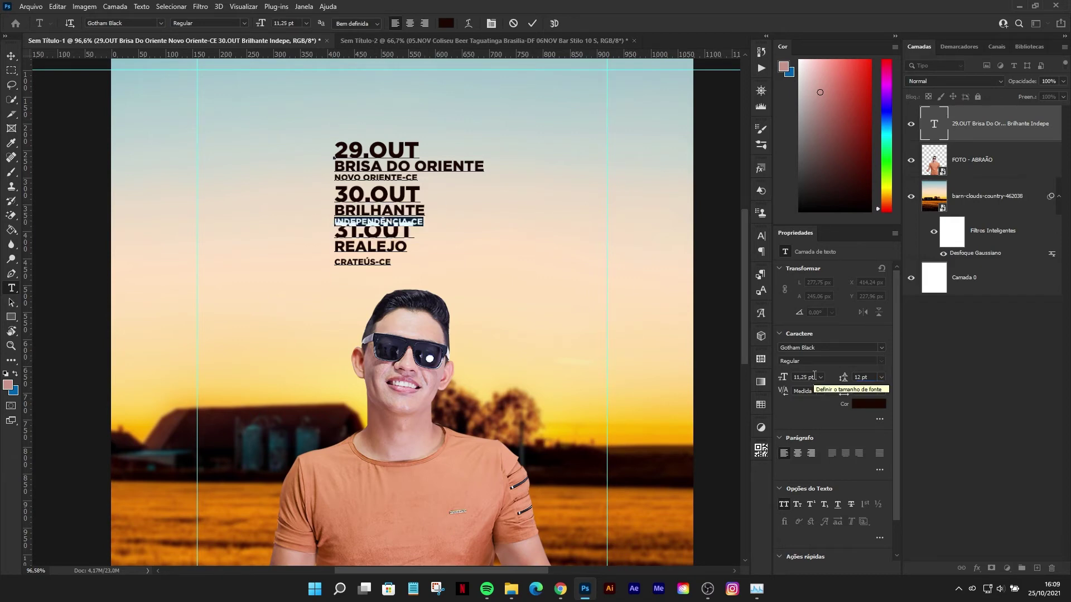
{"action": "left_click", "coordinate": [418, 192]}
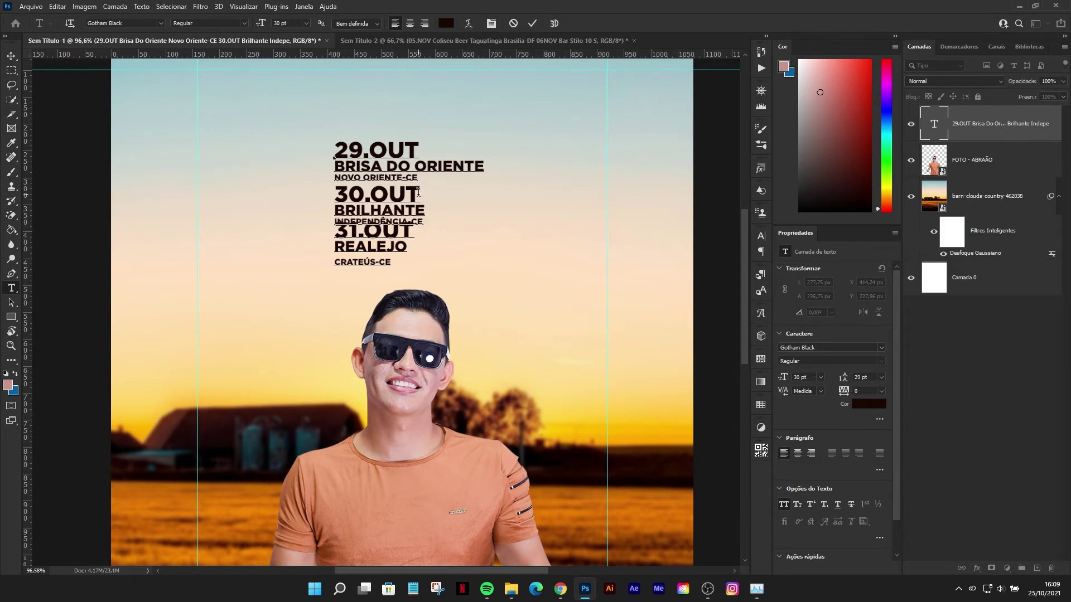
{"action": "double_click", "coordinate": [413, 228]}
{"action": "type", "text": "29"}
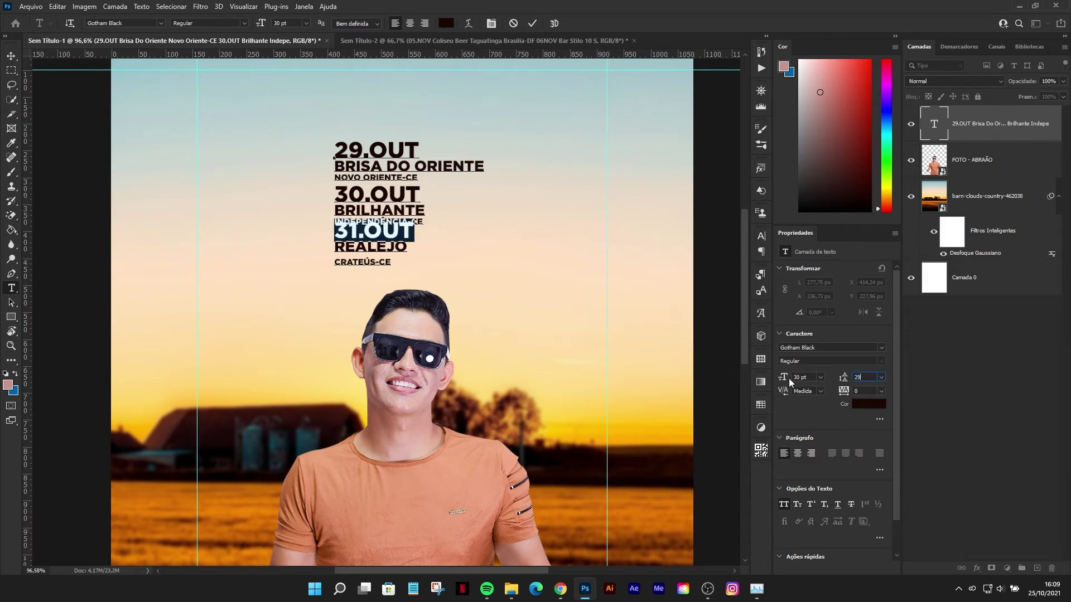
{"action": "key", "text": "Return"}
{"action": "left_click", "coordinate": [405, 255]}
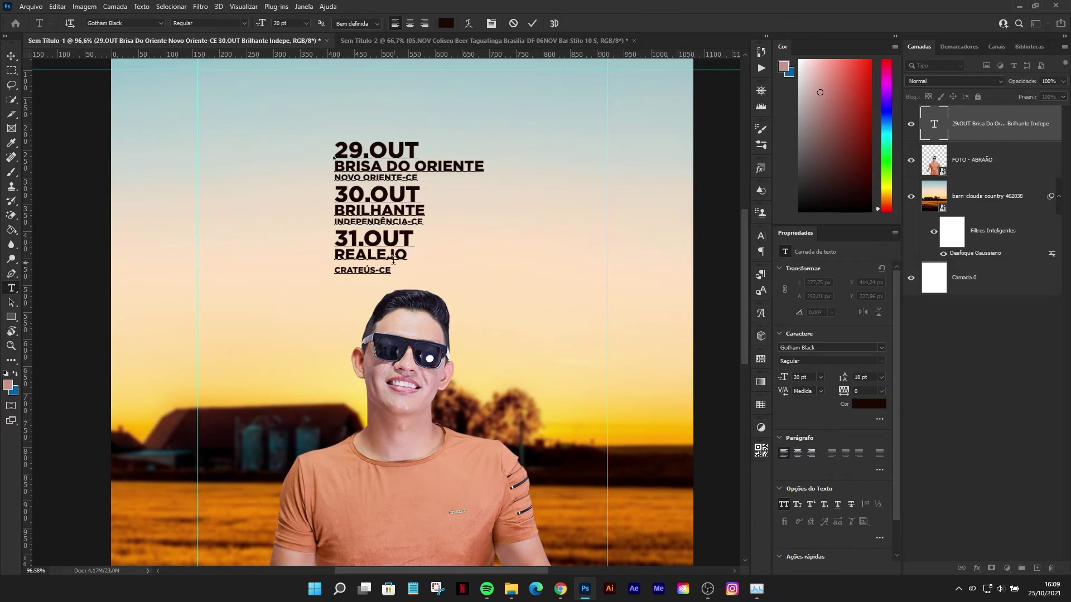
Step: Set CRATEÚS-CE to 11,25 pt with 12 pt leading and commit the text
{"action": "left_click_drag", "start_coordinate": [393, 271], "coordinate": [285, 270]}
{"action": "left_click", "coordinate": [803, 377]}
{"action": "type", "text": "11,25"}
{"action": "key", "text": "Tab"}
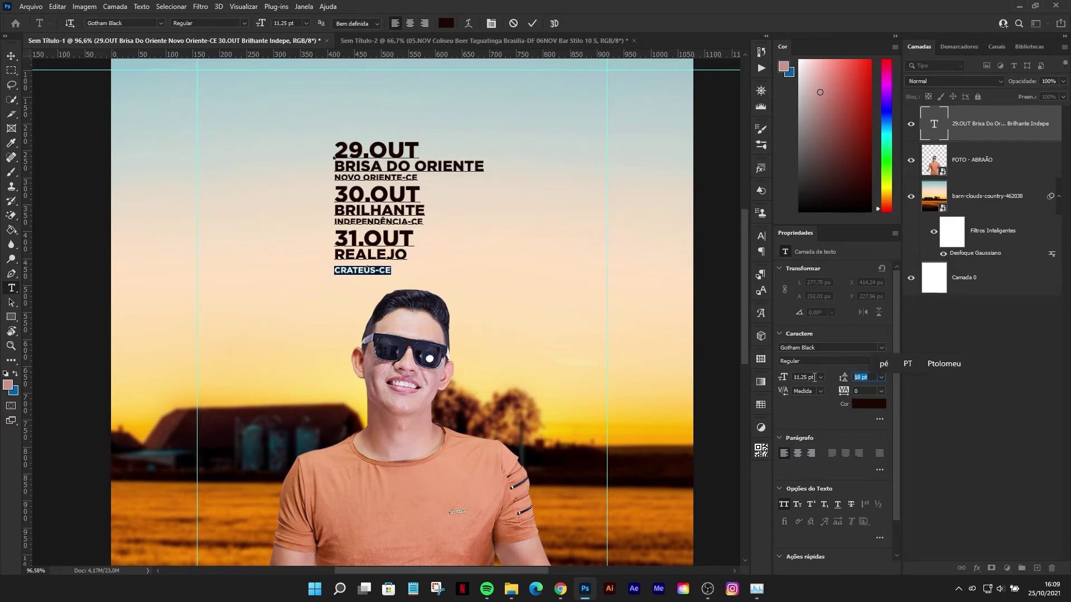
{"action": "type", "text": "12"}
{"action": "key", "text": "Return"}
{"action": "left_click", "coordinate": [405, 266]}
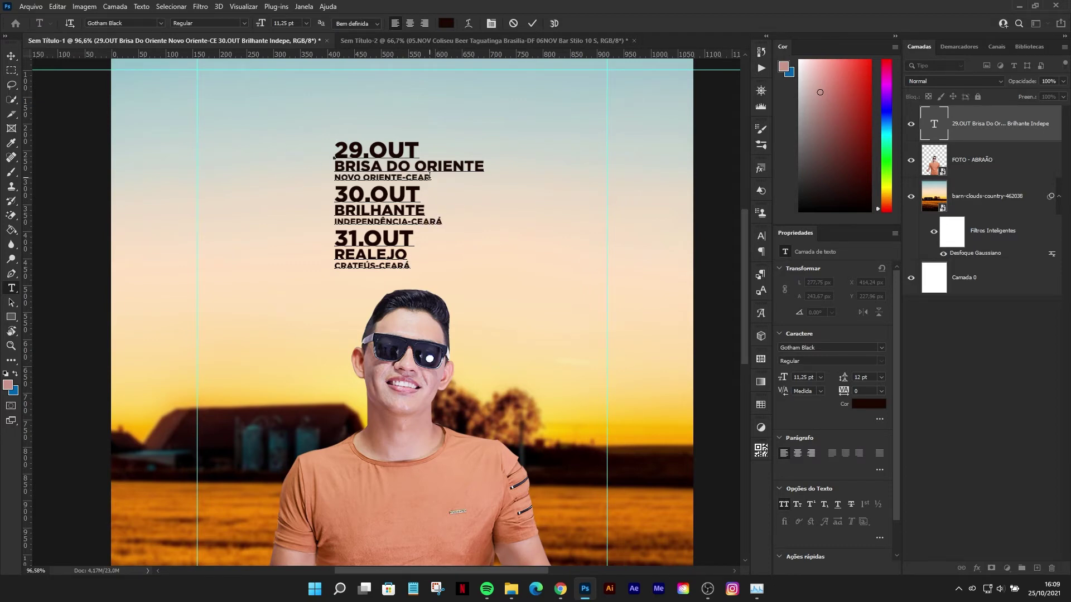
{"action": "left_click", "coordinate": [532, 23]}
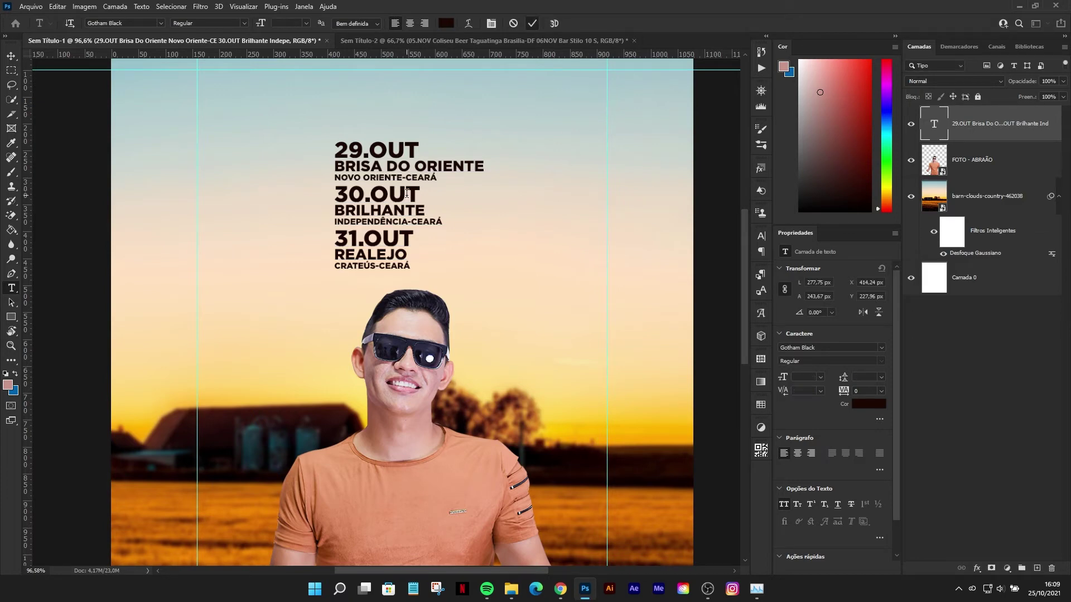
Step: Colour the 30.OUT, 29.OUT and 31.OUT dates orange (db7406)
{"action": "left_click_drag", "start_coordinate": [424, 192], "coordinate": [316, 194]}
{"action": "left_click", "coordinate": [446, 23]}
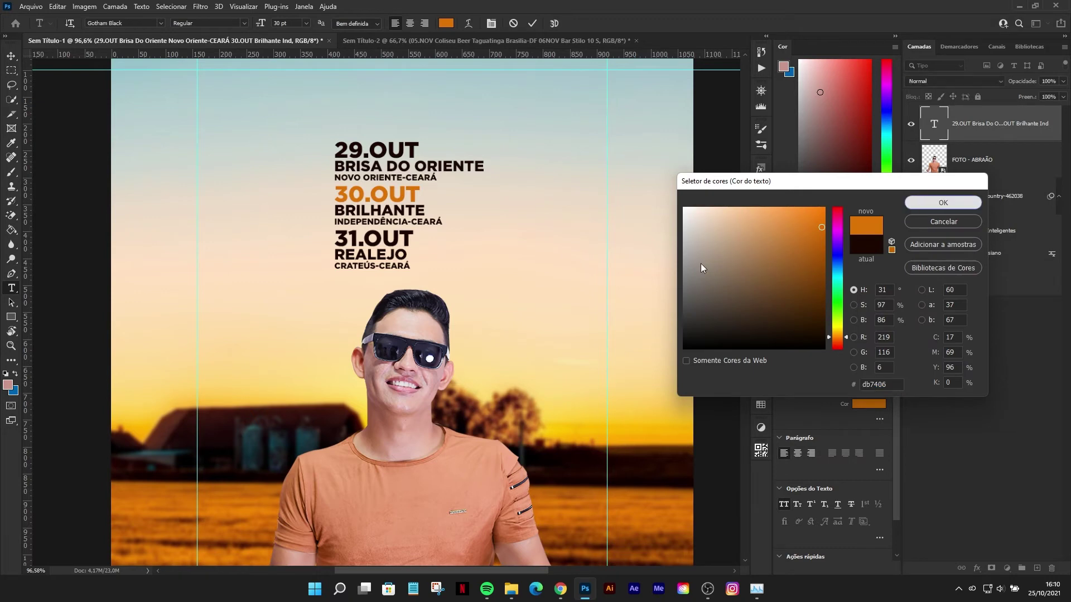
{"action": "left_click", "coordinate": [943, 203]}
{"action": "left_click_drag", "start_coordinate": [421, 151], "coordinate": [260, 144]}
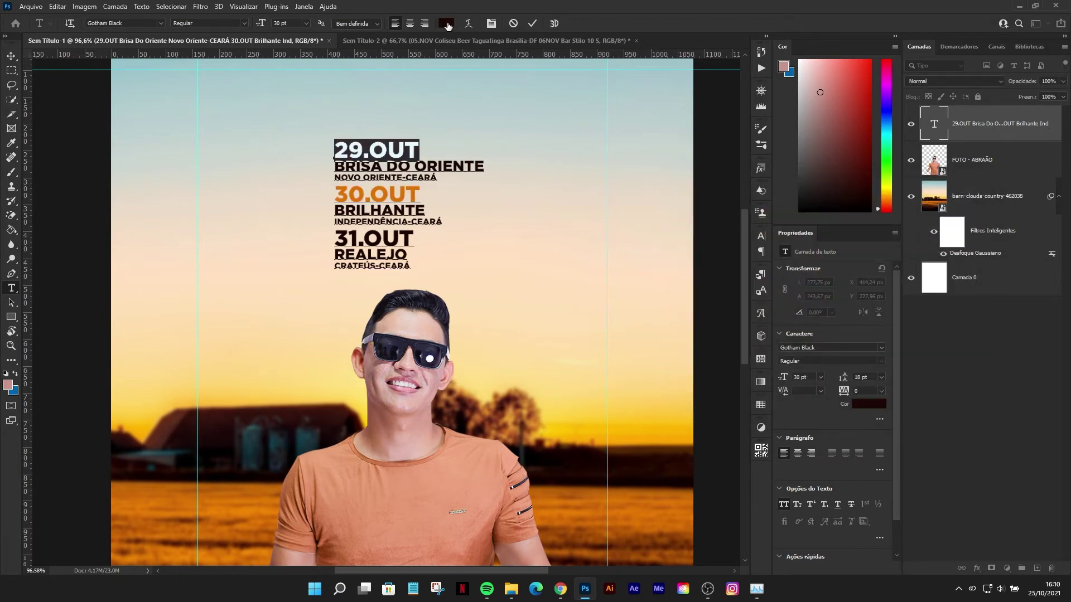
{"action": "left_click", "coordinate": [446, 23]}
{"action": "left_click", "coordinate": [404, 193]}
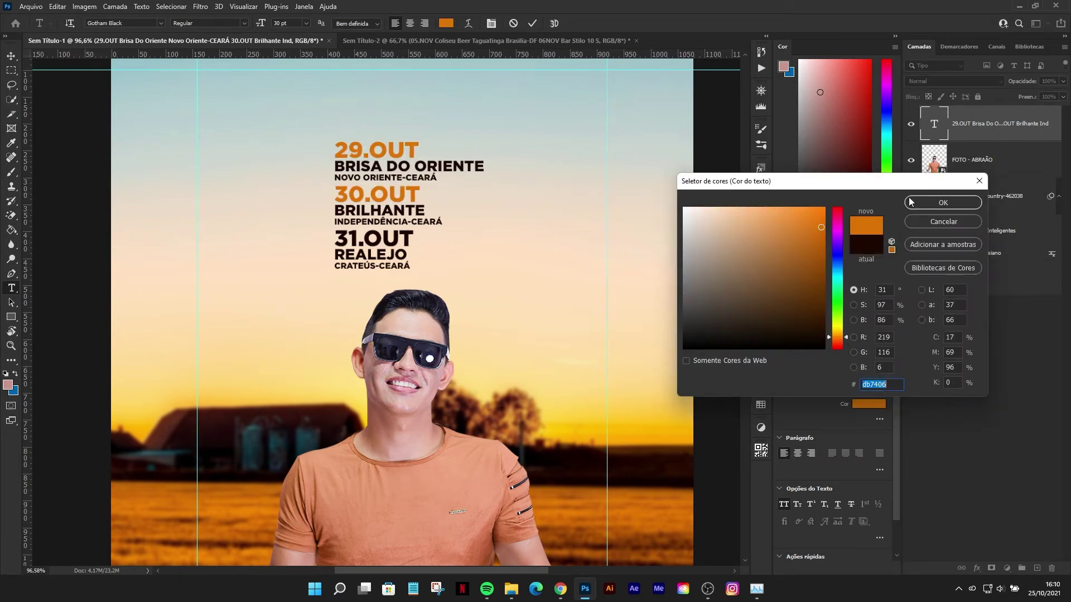
{"action": "key", "text": "Return"}
{"action": "left_click_drag", "start_coordinate": [414, 238], "coordinate": [333, 239]}
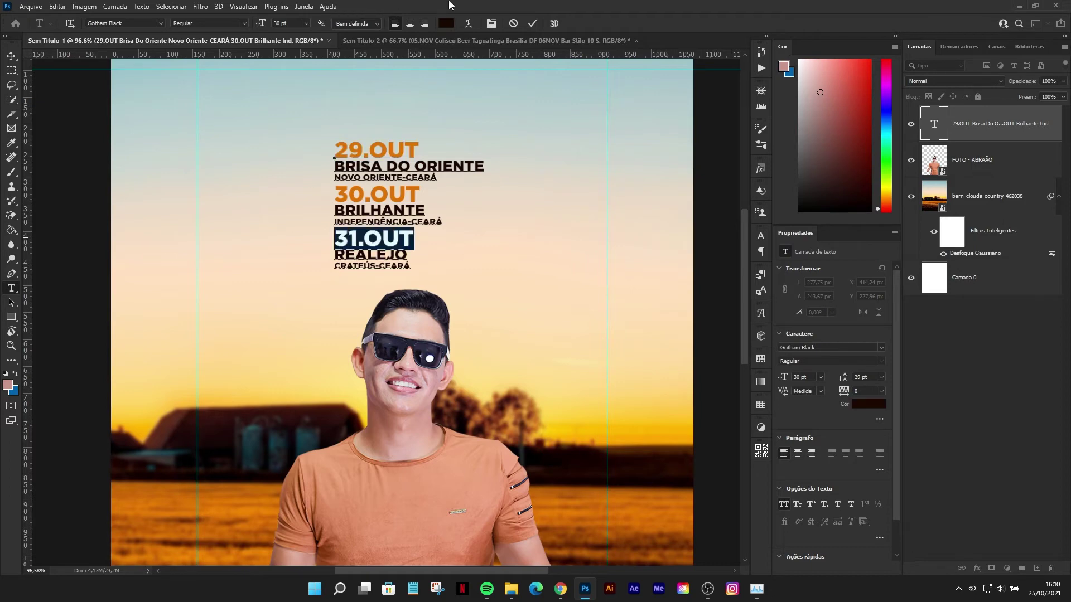
{"action": "left_click", "coordinate": [446, 23]}
{"action": "left_click", "coordinate": [363, 196]}
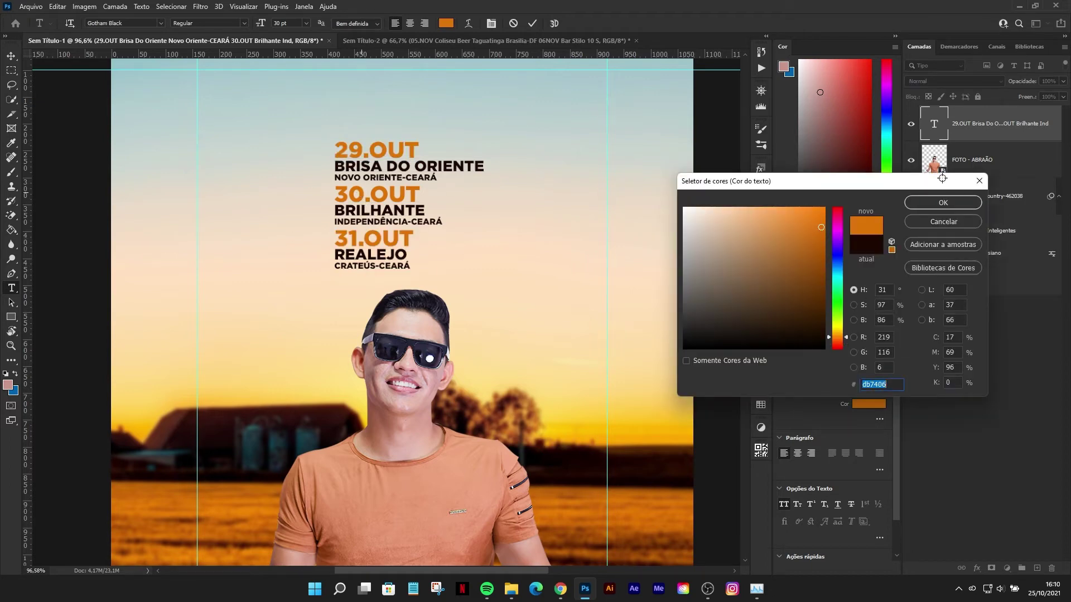
{"action": "left_click", "coordinate": [942, 202]}
{"action": "left_click", "coordinate": [533, 22]}
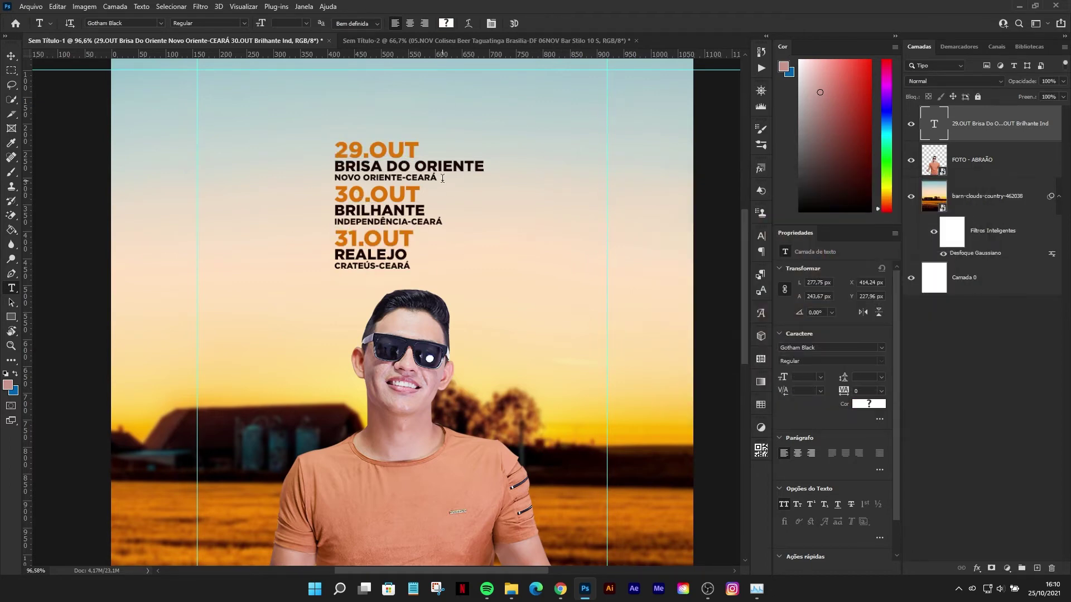
Step: Colour the NOVO ORIENTE-CEARÁ city line deep brown (6b2e0c)
{"action": "mouse_move", "coordinate": [335, 163]}
{"action": "left_mouse_down"}
{"action": "mouse_move", "coordinate": [439, 176]}
{"action": "mouse_move", "coordinate": [333, 177]}
{"action": "left_mouse_up"}
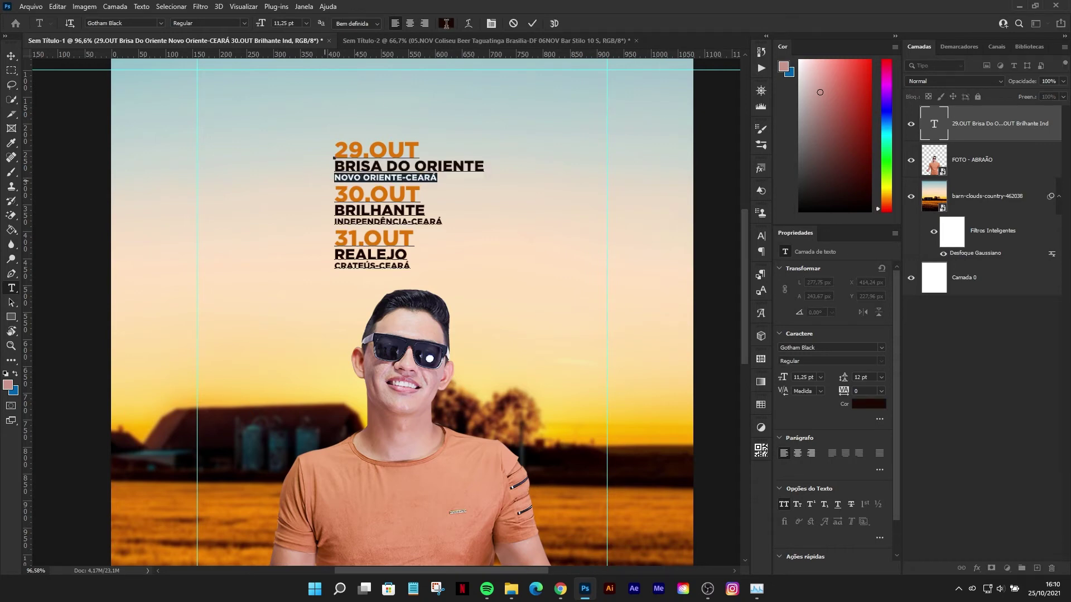
{"action": "left_click", "coordinate": [445, 23]}
{"action": "left_click", "coordinate": [252, 399]}
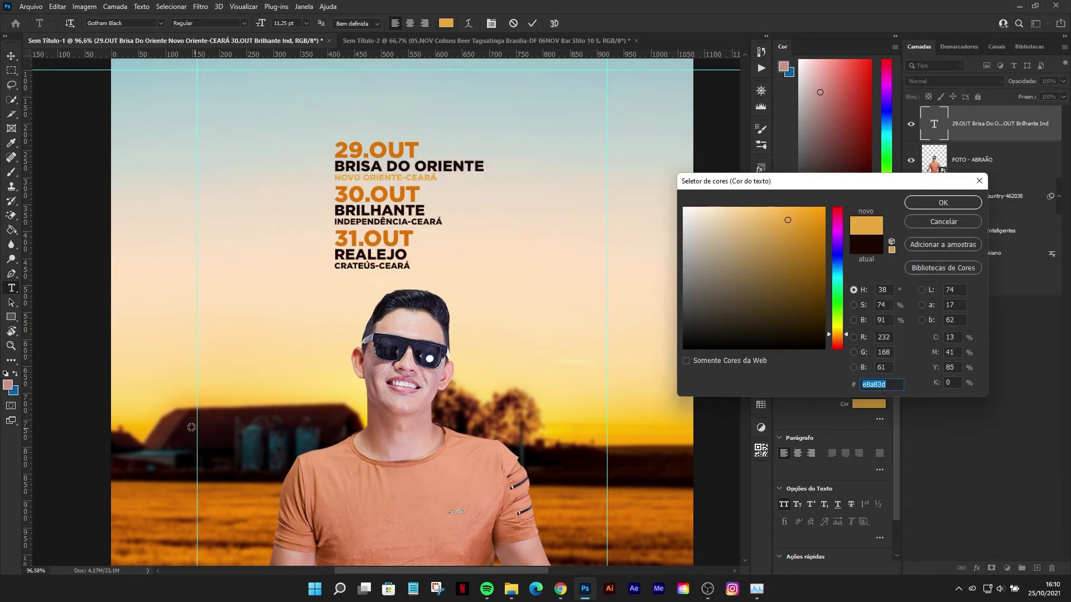
{"action": "left_click", "coordinate": [203, 414]}
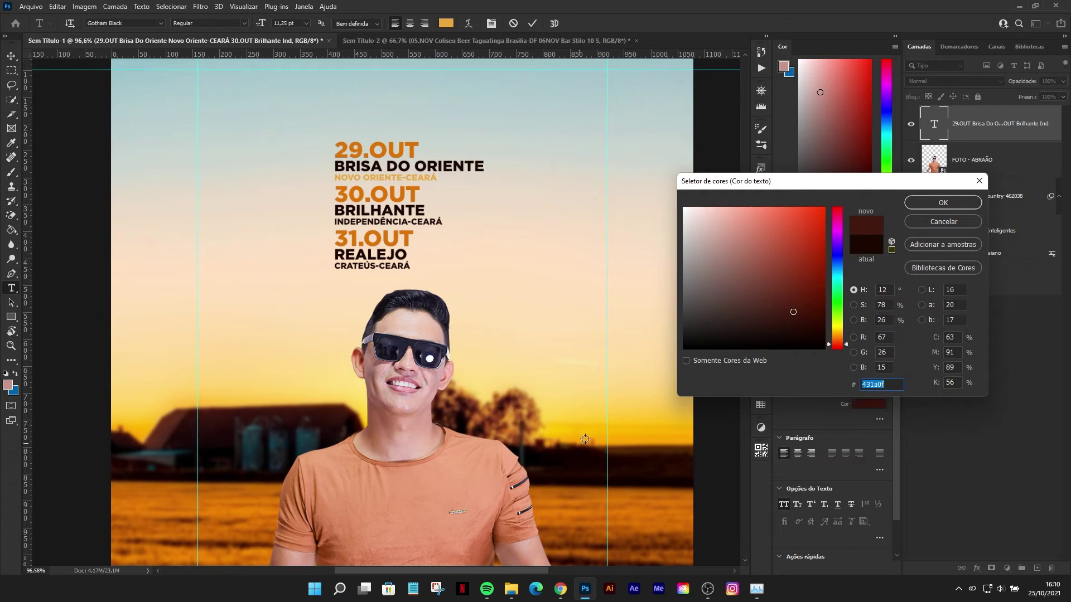
{"action": "left_click", "coordinate": [486, 363]}
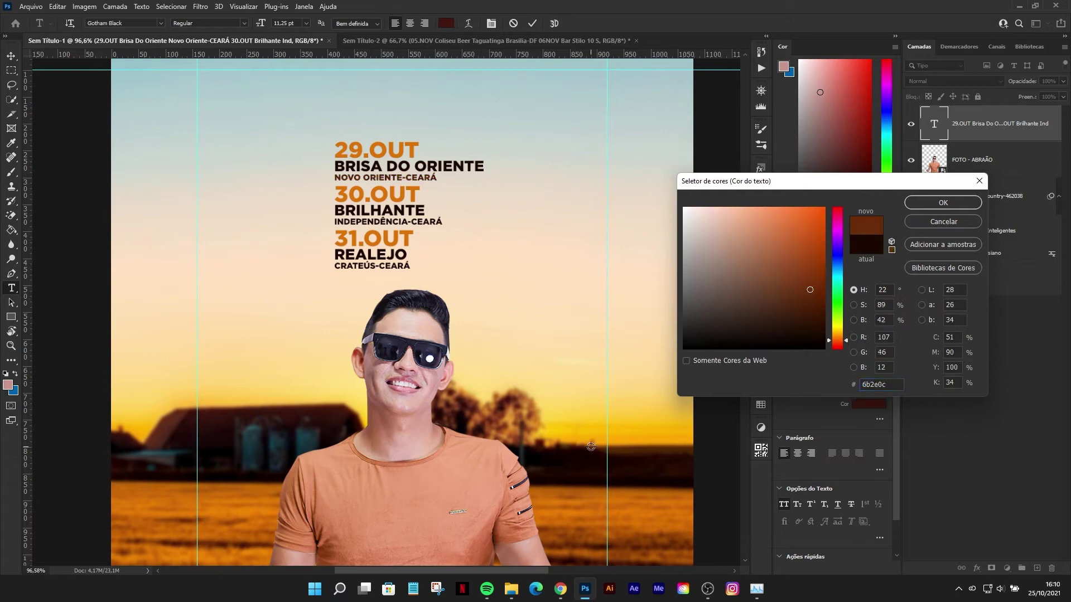
{"action": "left_click", "coordinate": [929, 202]}
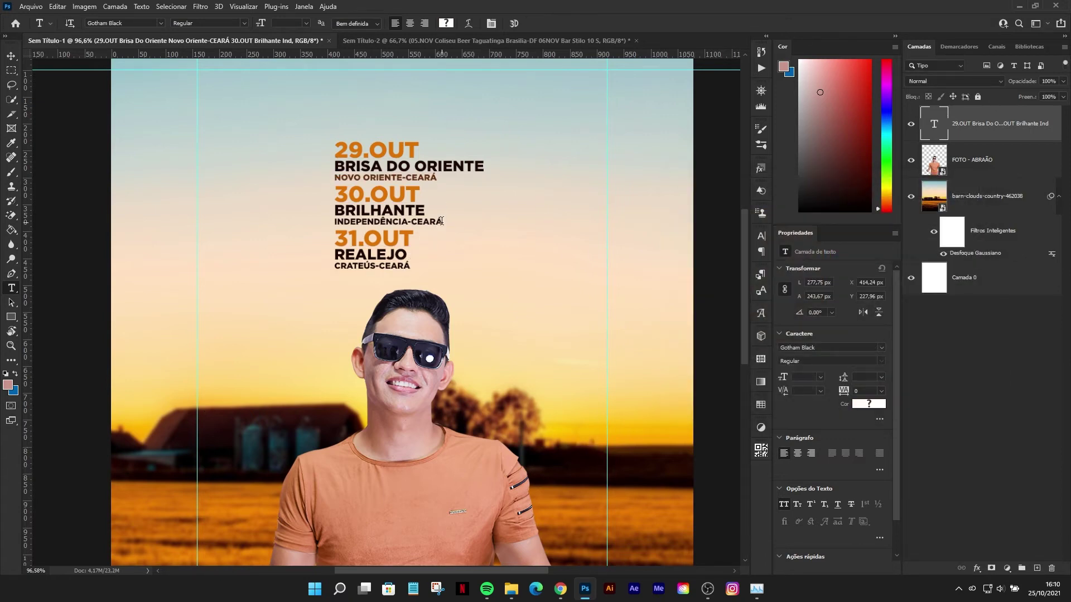
Step: Colour the INDEPENDÊNCIA-CEARÁ and CRATEÚS-CEARÁ city lines the same brown and finish editing
{"action": "left_click_drag", "start_coordinate": [441, 222], "coordinate": [315, 222]}
{"action": "left_click", "coordinate": [447, 28]}
{"action": "left_click", "coordinate": [858, 203]}
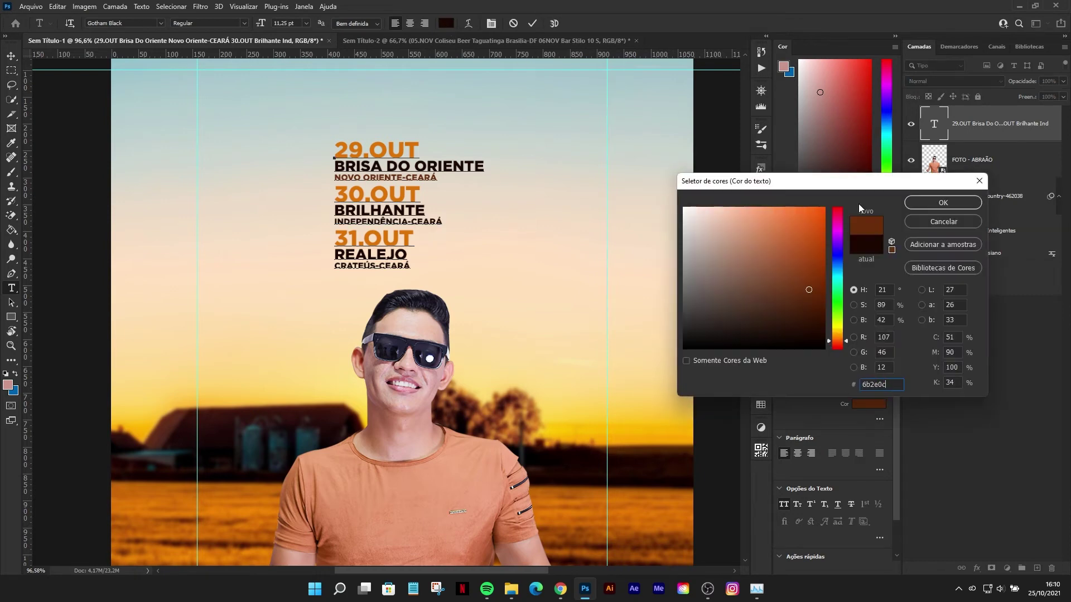
{"action": "left_click", "coordinate": [945, 203]}
{"action": "mouse_move", "coordinate": [413, 267]}
{"action": "left_mouse_down"}
{"action": "mouse_move", "coordinate": [379, 256]}
{"action": "mouse_move", "coordinate": [274, 271]}
{"action": "left_mouse_up"}
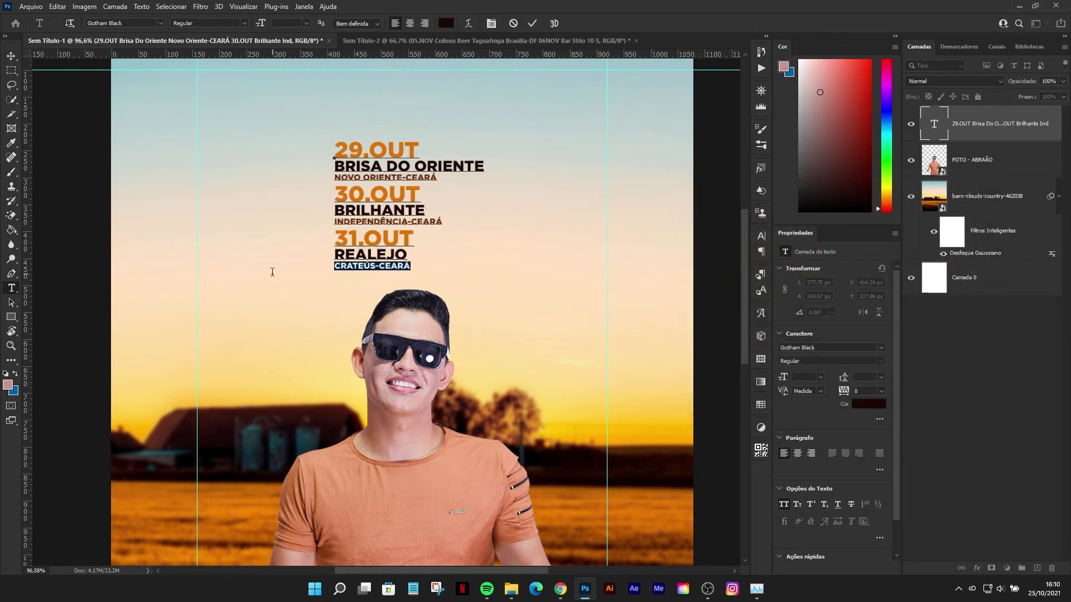
{"action": "left_click", "coordinate": [446, 23]}
{"action": "left_click", "coordinate": [867, 226]}
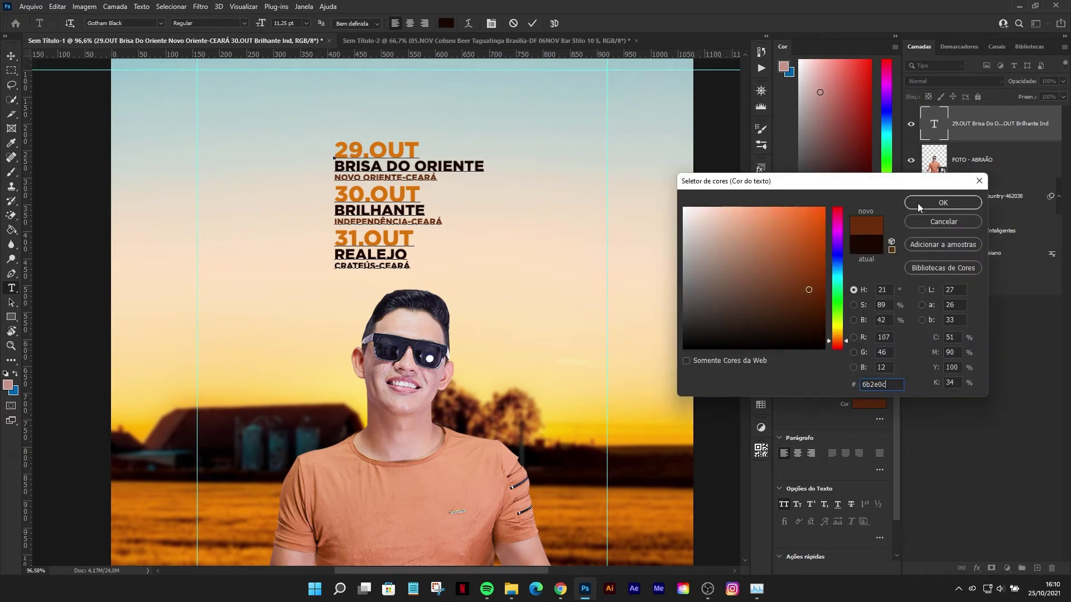
{"action": "left_click", "coordinate": [937, 203]}
{"action": "left_click", "coordinate": [12, 57]}
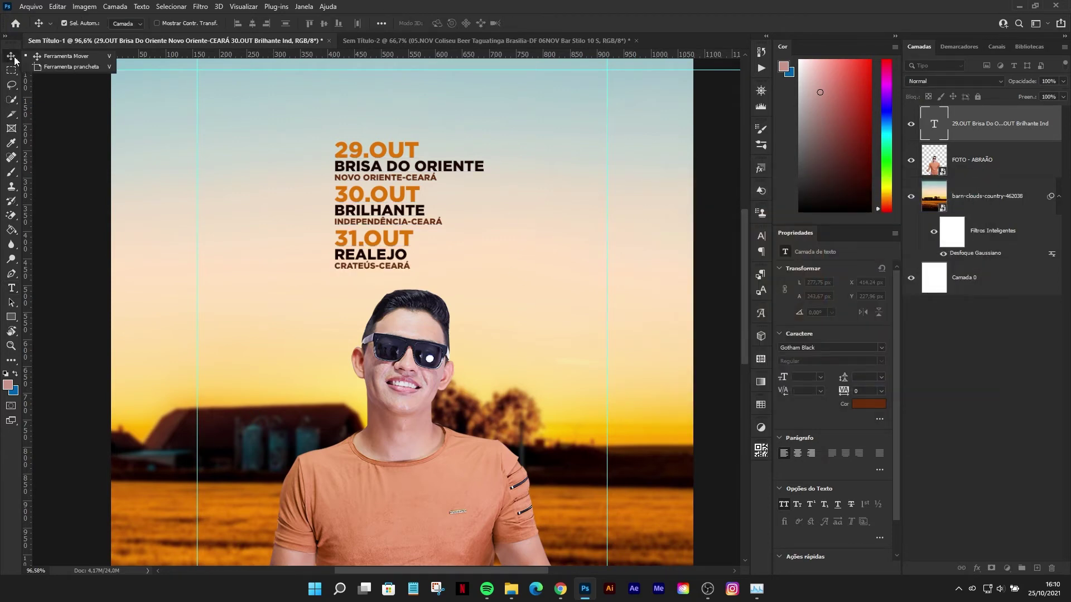
Step: Centre the tour-date block horizontally and enlarge it to about 122%
{"action": "left_click", "coordinate": [381, 22]}
{"action": "left_click", "coordinate": [422, 125]}
{"action": "left_click", "coordinate": [344, 53]}
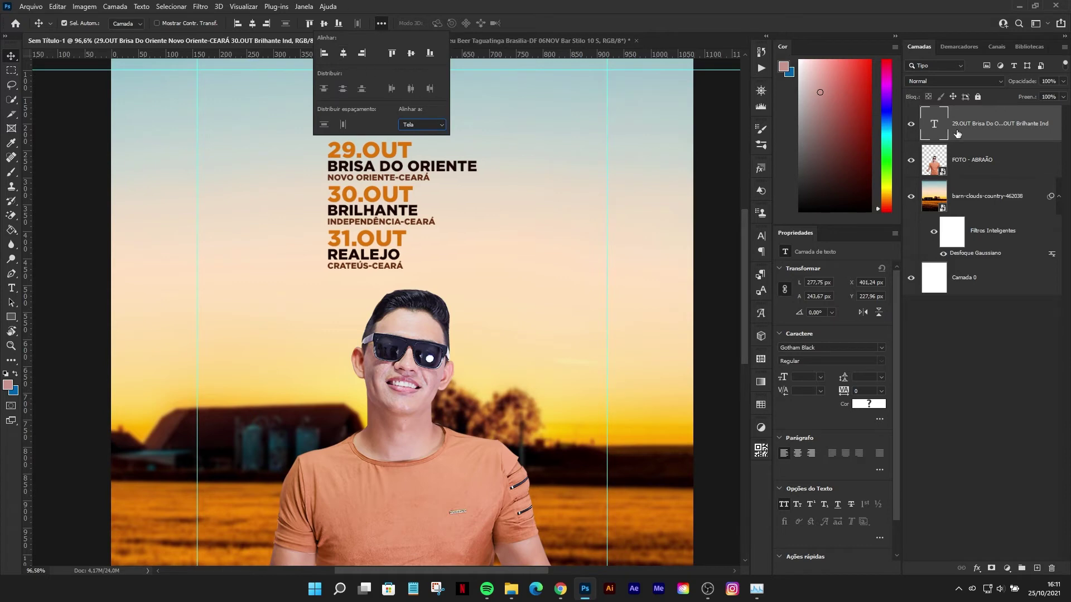
{"action": "left_click", "coordinate": [961, 133]}
{"action": "key", "text": "ctrl+0"}
{"action": "key", "text": "ctrl+t"}
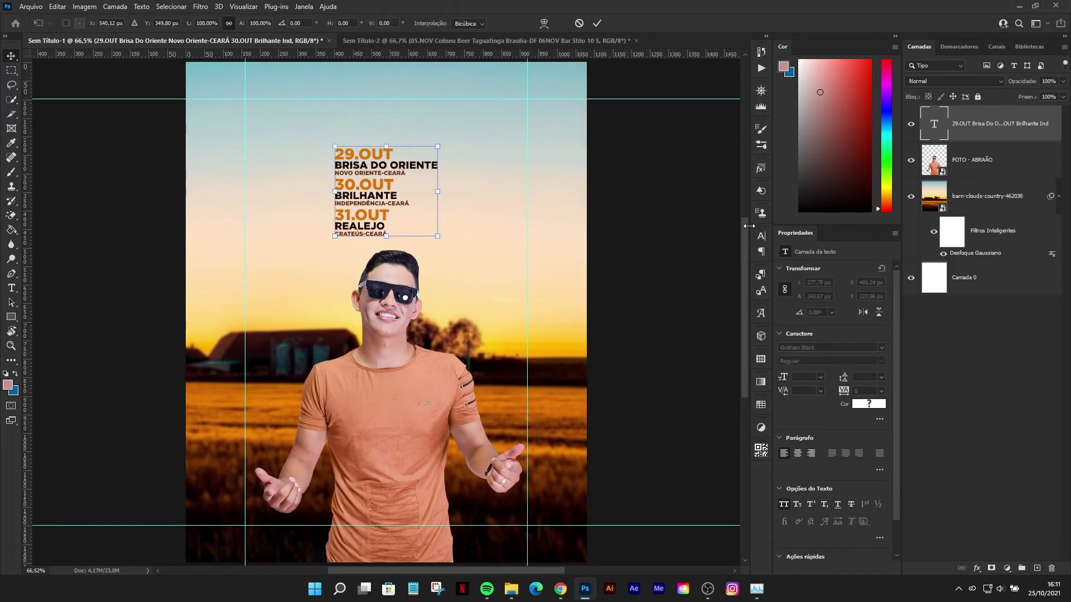
{"action": "left_click_drag", "start_coordinate": [438, 190], "coordinate": [449, 191]}
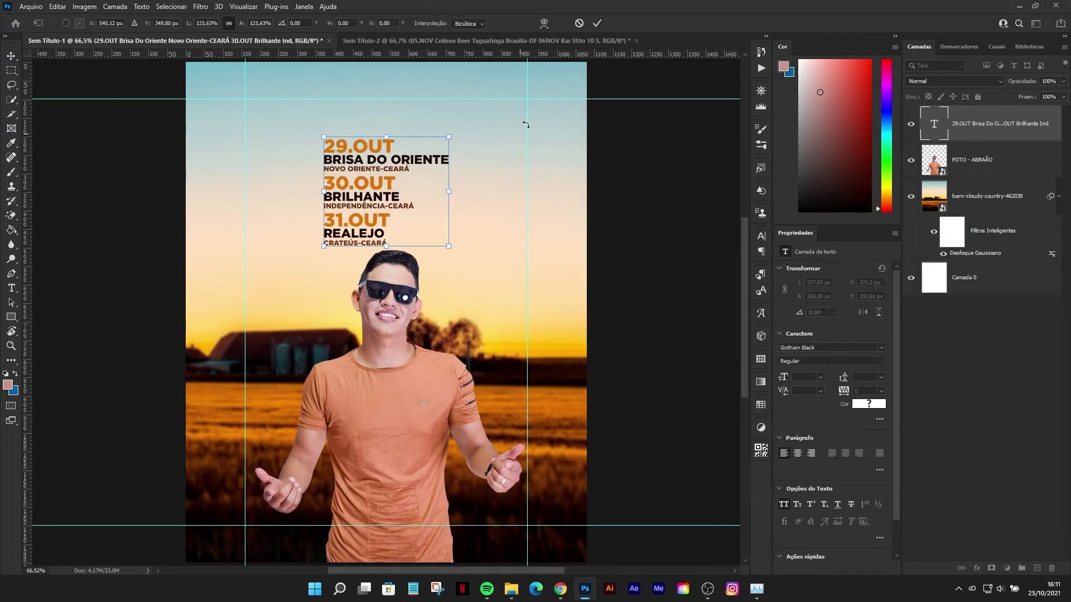
{"action": "left_click", "coordinate": [598, 23]}
Step: Lower and centre the man's photo, add a vertical guide, and nudge the dates down
{"action": "left_click_drag", "start_coordinate": [393, 301], "coordinate": [393, 311]}
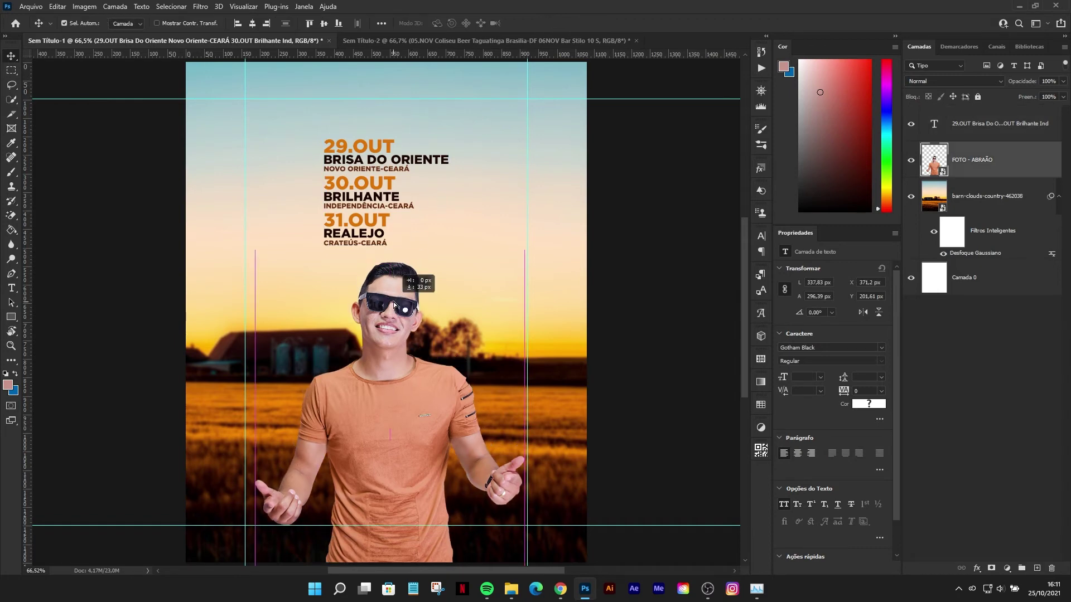
{"action": "left_click", "coordinate": [253, 23]}
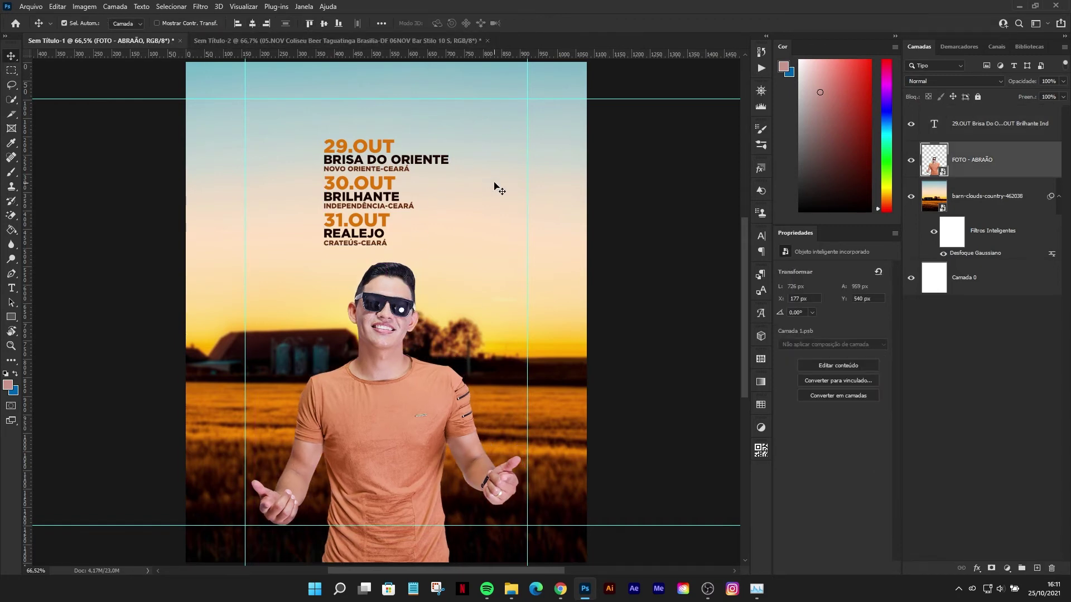
{"action": "mouse_move", "coordinate": [27, 315]}
{"action": "left_mouse_down"}
{"action": "mouse_move", "coordinate": [385, 338]}
{"action": "mouse_move", "coordinate": [17, 191]}
{"action": "left_mouse_up"}
{"action": "left_click_drag", "start_coordinate": [389, 140], "coordinate": [390, 145]}
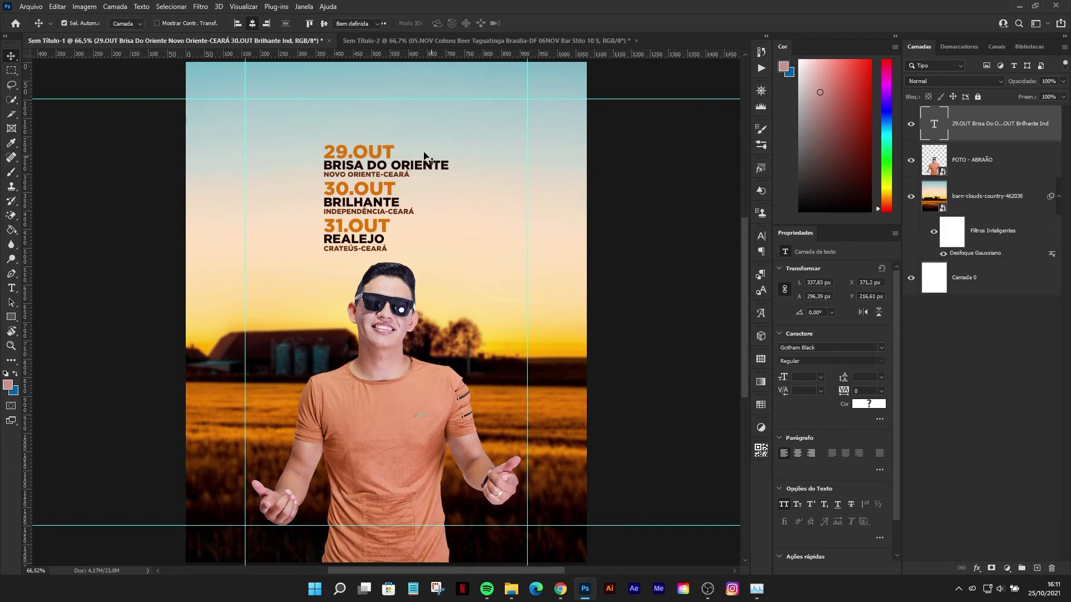
Step: Add a 'PROXIMOS' text heading above 29.OUT, centred horizontally on the flyer
{"action": "key", "text": "t"}
{"action": "left_click", "coordinate": [364, 128]}
{"action": "type", "text": "PROXIMOS"}
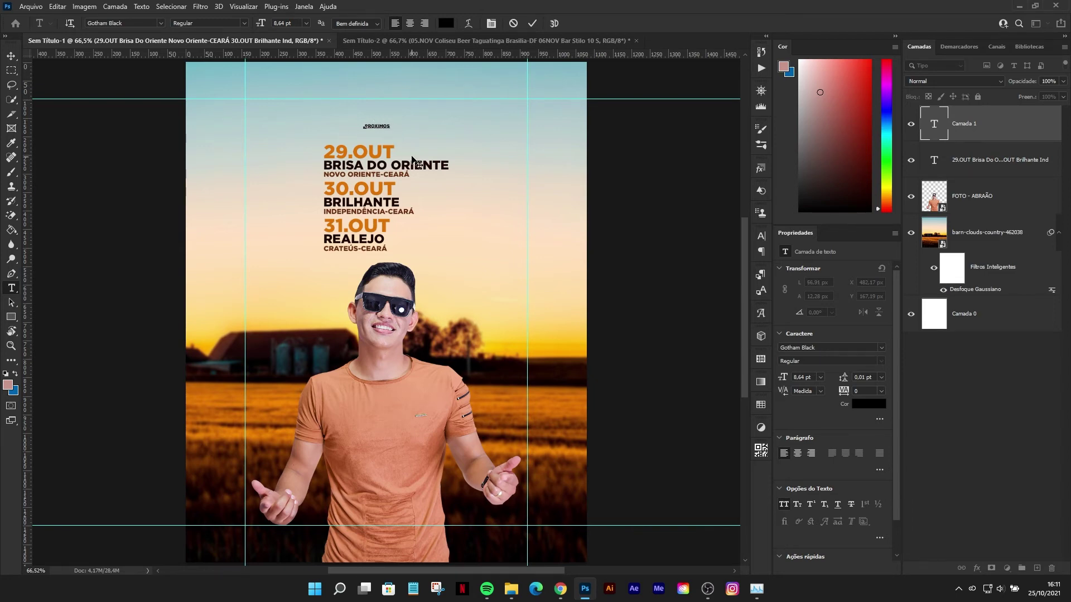
{"action": "left_click", "coordinate": [532, 23]}
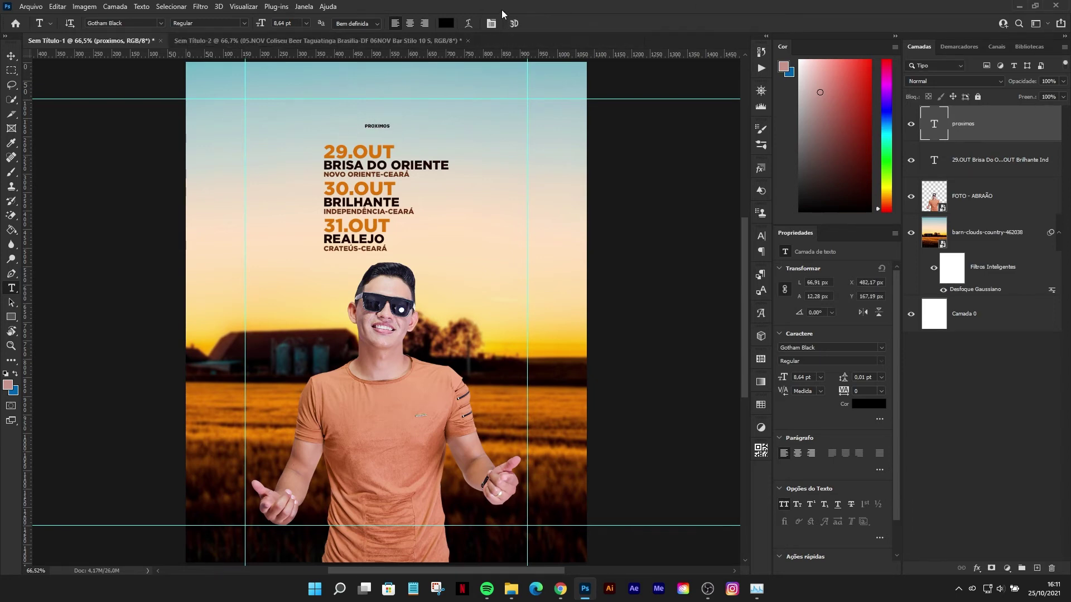
{"action": "key", "text": "v"}
{"action": "left_click", "coordinate": [252, 24]}
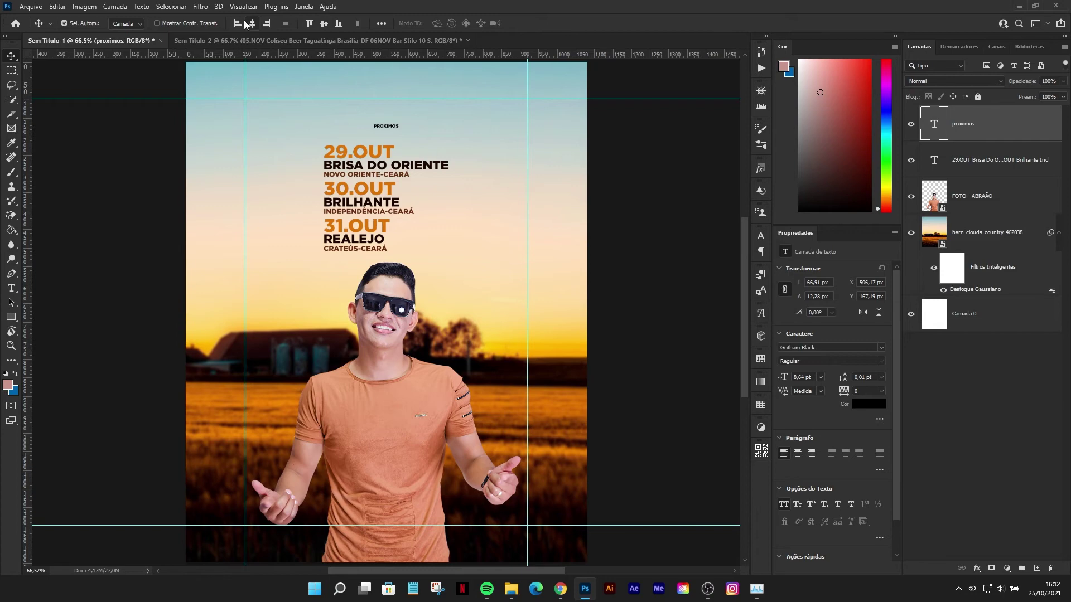
Step: Scale the small PROXIMOS heading up to headline size
{"action": "key", "text": "ctrl+t"}
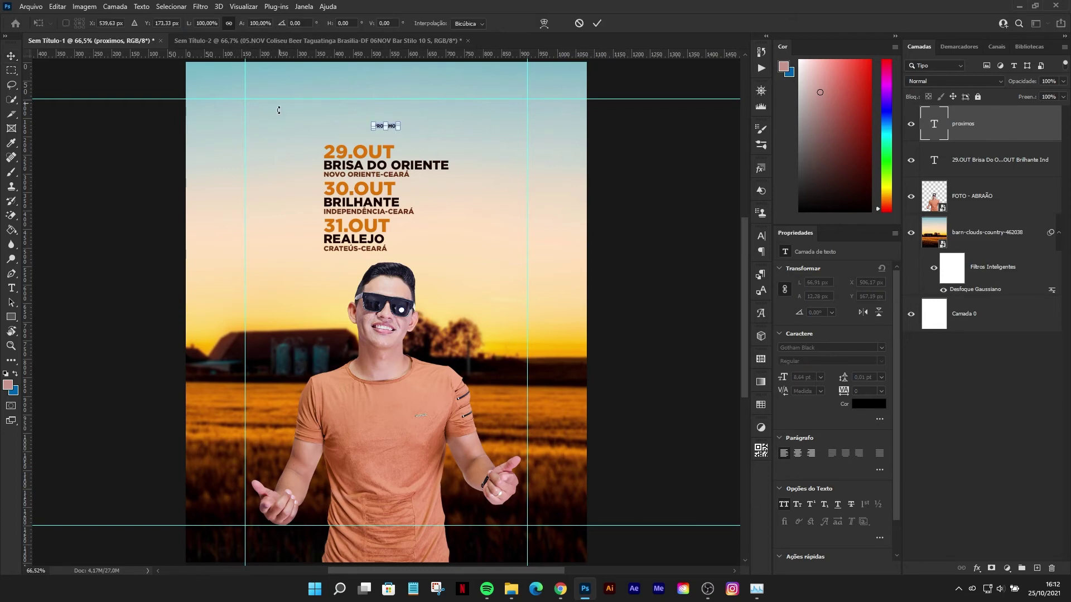
{"action": "mouse_move", "coordinate": [399, 128]}
{"action": "left_mouse_down"}
{"action": "mouse_move", "coordinate": [471, 146]}
{"action": "mouse_move", "coordinate": [426, 121]}
{"action": "left_mouse_up"}
{"action": "left_click", "coordinate": [598, 25]}
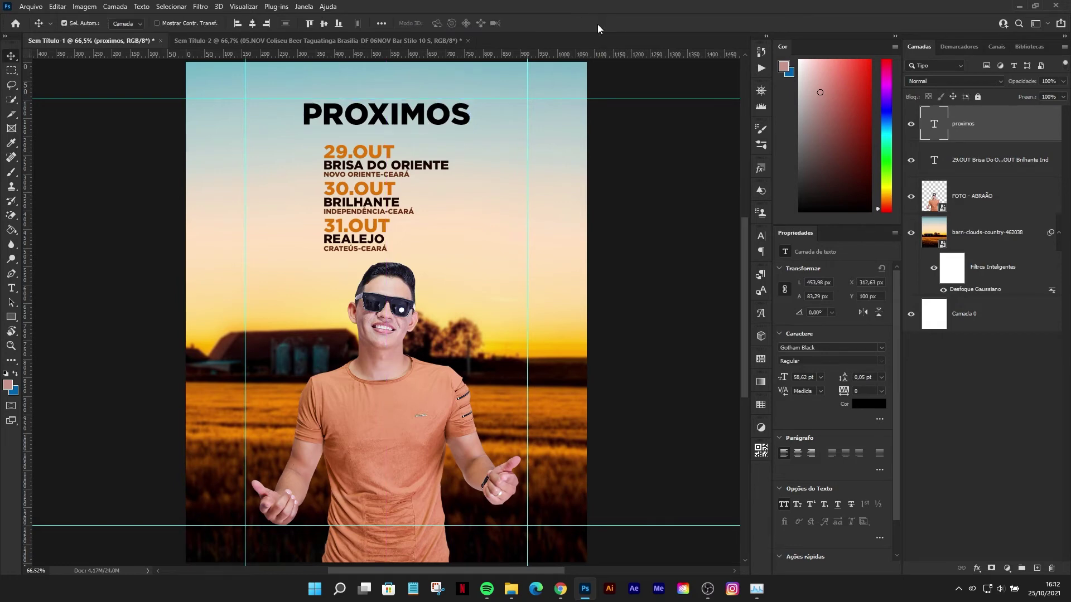
Step: Correct the heading to read PRÓXIMOS with an accented Ó
{"action": "key", "text": "t"}
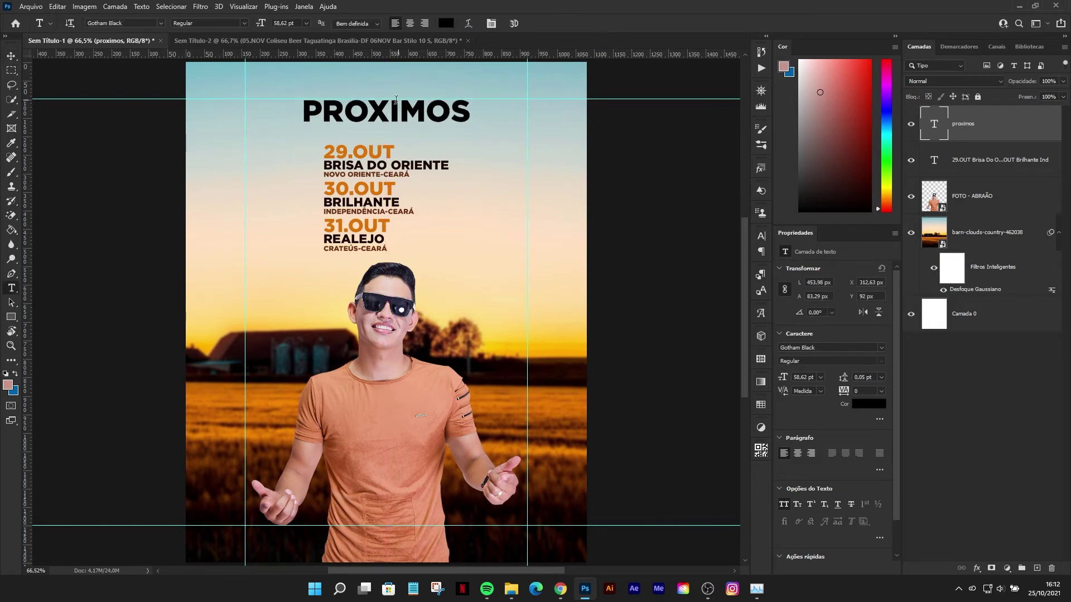
{"action": "left_click_drag", "start_coordinate": [367, 111], "coordinate": [343, 111]}
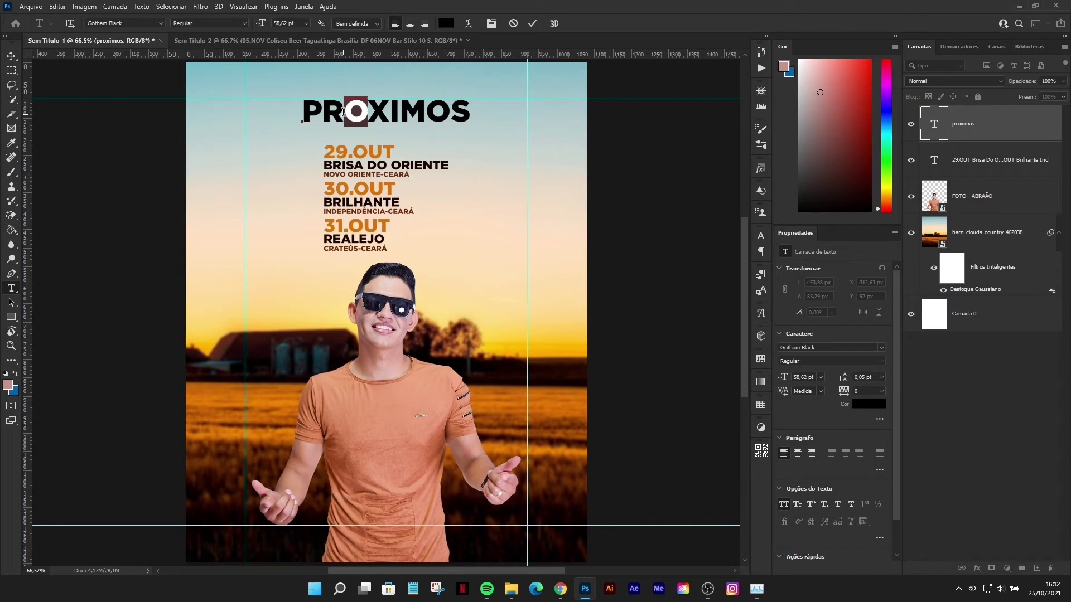
{"action": "type", "text": "Í"}
{"action": "key", "text": "BackSpace"}
{"action": "type", "text": "Ó"}
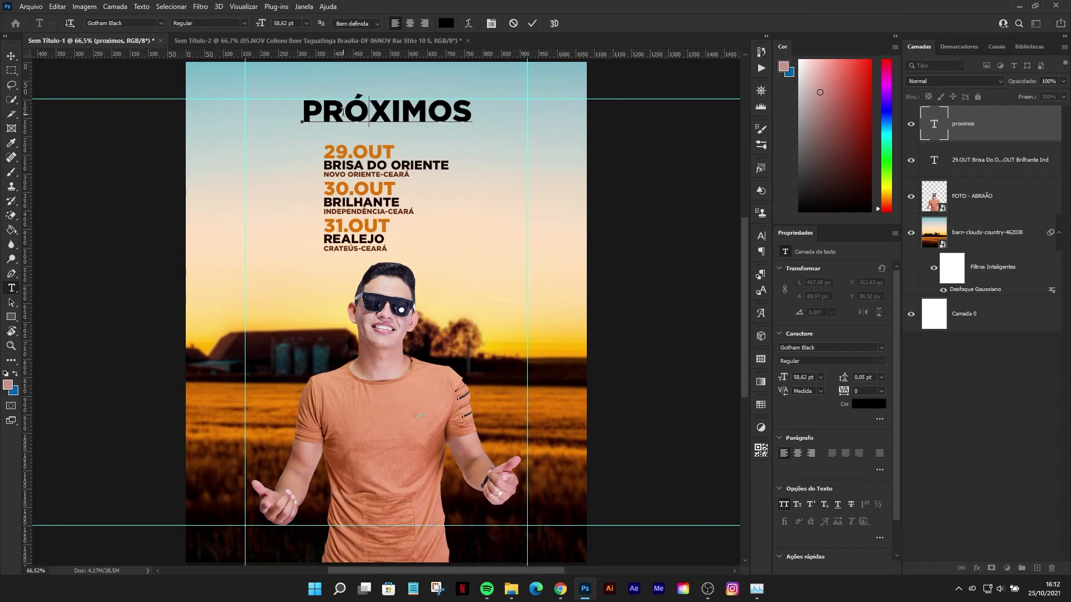
{"action": "left_click", "coordinate": [10, 68]}
Step: Give the PRÓXIMOS heading a dark brown fill
{"action": "left_click", "coordinate": [869, 404]}
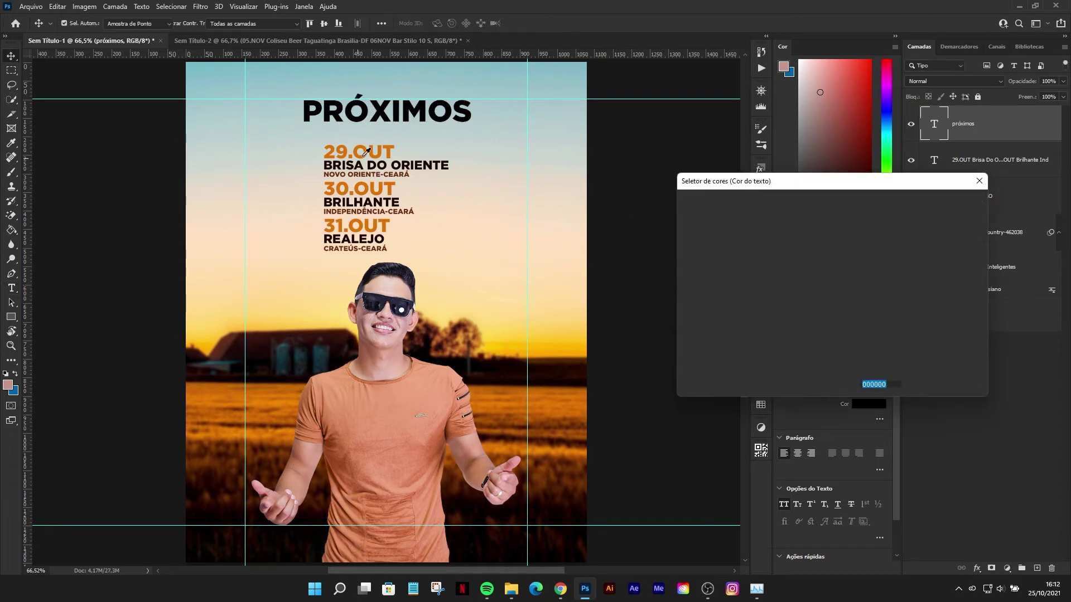
{"action": "left_click", "coordinate": [942, 203]}
{"action": "scroll", "coordinate": [417, 118], "scroll_direction": "up", "scroll_amount": 5}
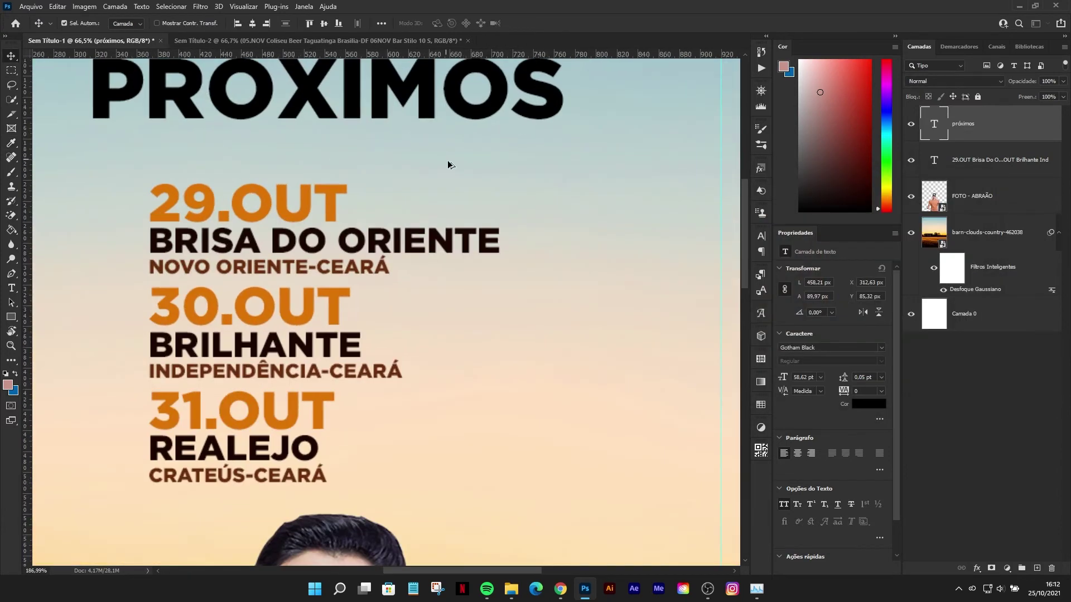
{"action": "left_click", "coordinate": [494, 245]}
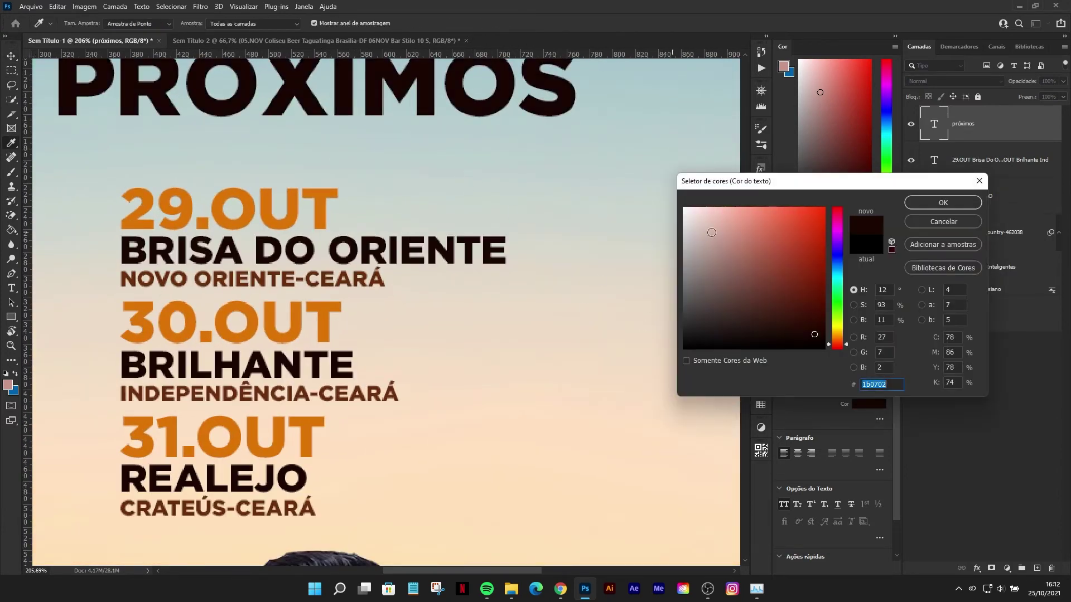
{"action": "key", "text": "Return"}
{"action": "scroll", "coordinate": [512, 177], "scroll_direction": "down", "scroll_amount": 5}
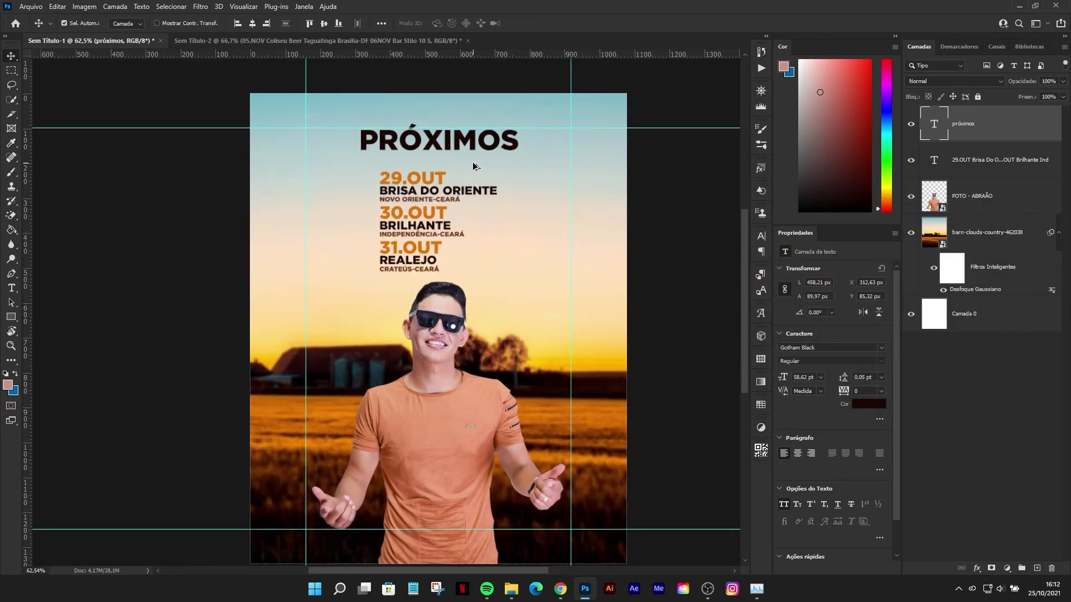
Step: Enlarge the tour dates text block slightly
{"action": "double_click", "coordinate": [440, 178]}
{"action": "key", "text": "Escape"}
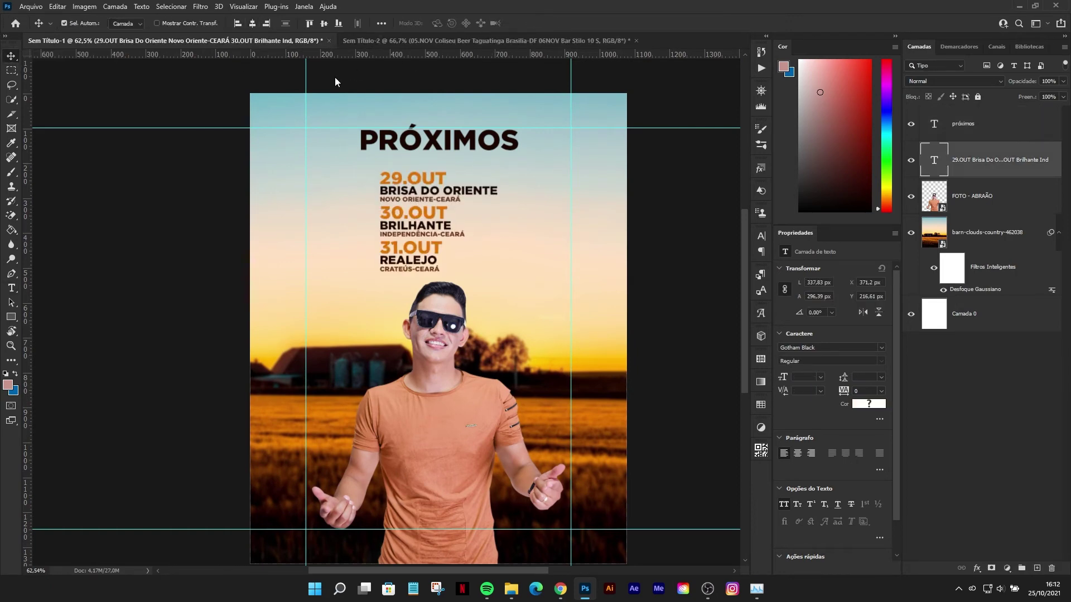
{"action": "key", "text": "ctrl+t"}
{"action": "left_click_drag", "start_coordinate": [495, 222], "coordinate": [502, 221]}
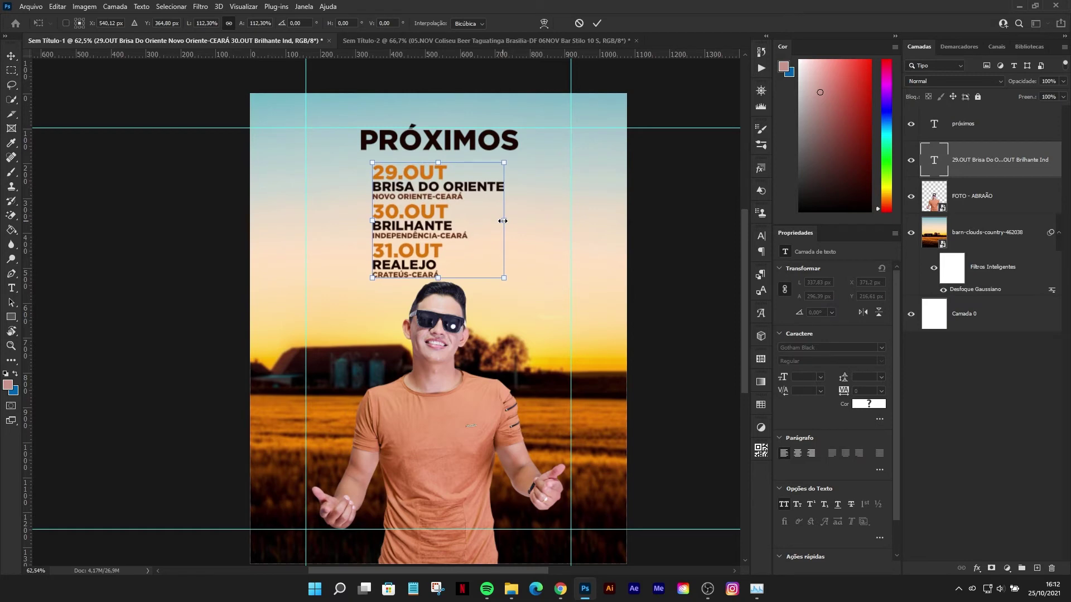
{"action": "left_click_drag", "start_coordinate": [501, 165], "coordinate": [504, 160]}
{"action": "left_click", "coordinate": [597, 23]}
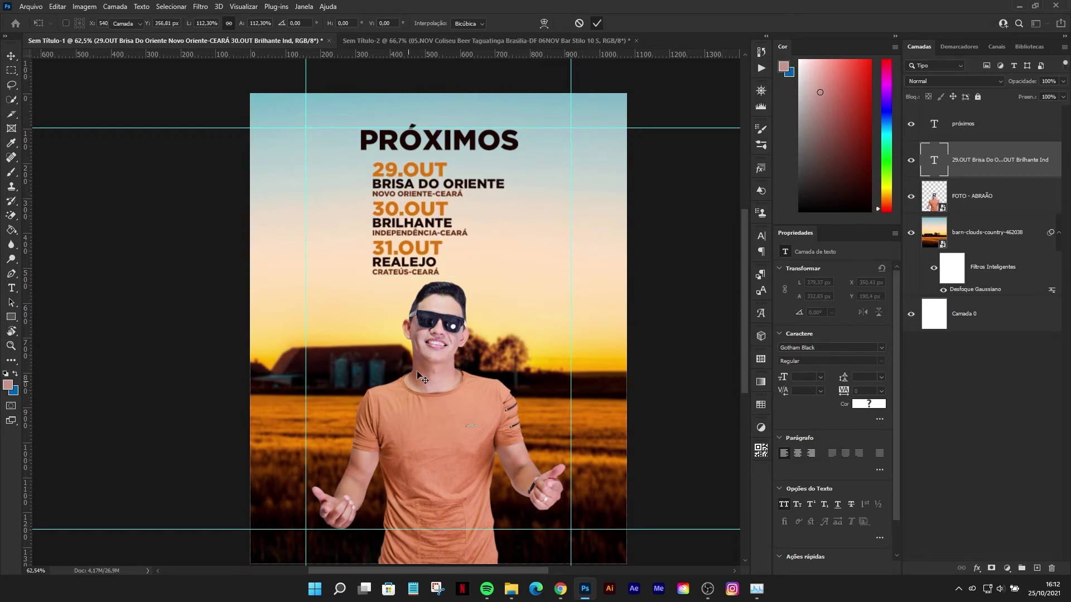
Step: Enlarge the man's photo, move it slightly lower, and hide the guides
{"action": "left_click", "coordinate": [438, 351]}
{"action": "key", "text": "ctrl+t"}
{"action": "left_click_drag", "start_coordinate": [565, 464], "coordinate": [574, 457]}
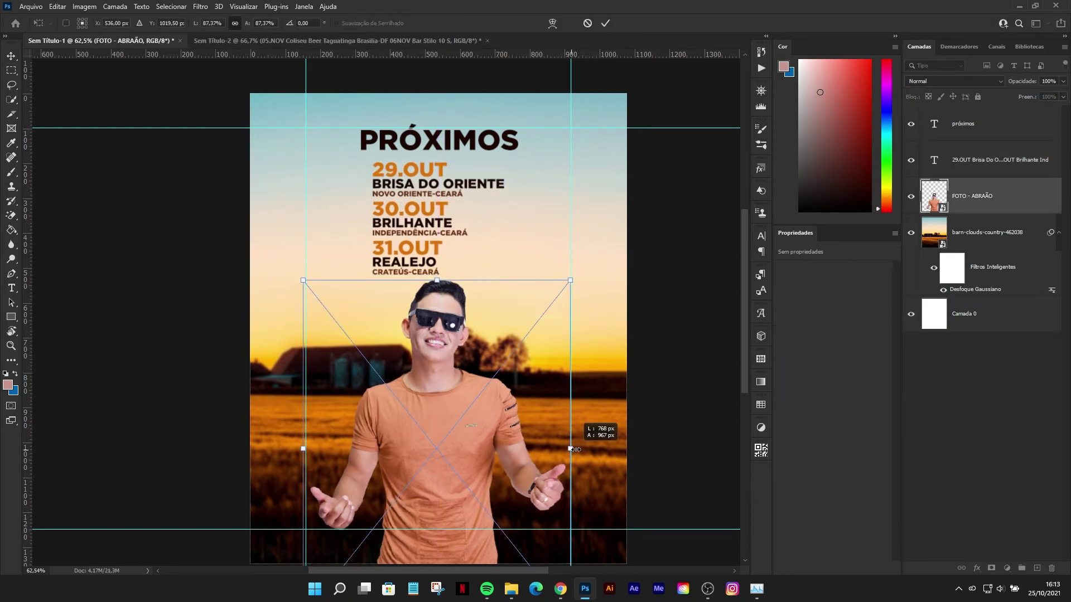
{"action": "left_click_drag", "start_coordinate": [484, 407], "coordinate": [481, 415]}
{"action": "left_click", "coordinate": [605, 22]}
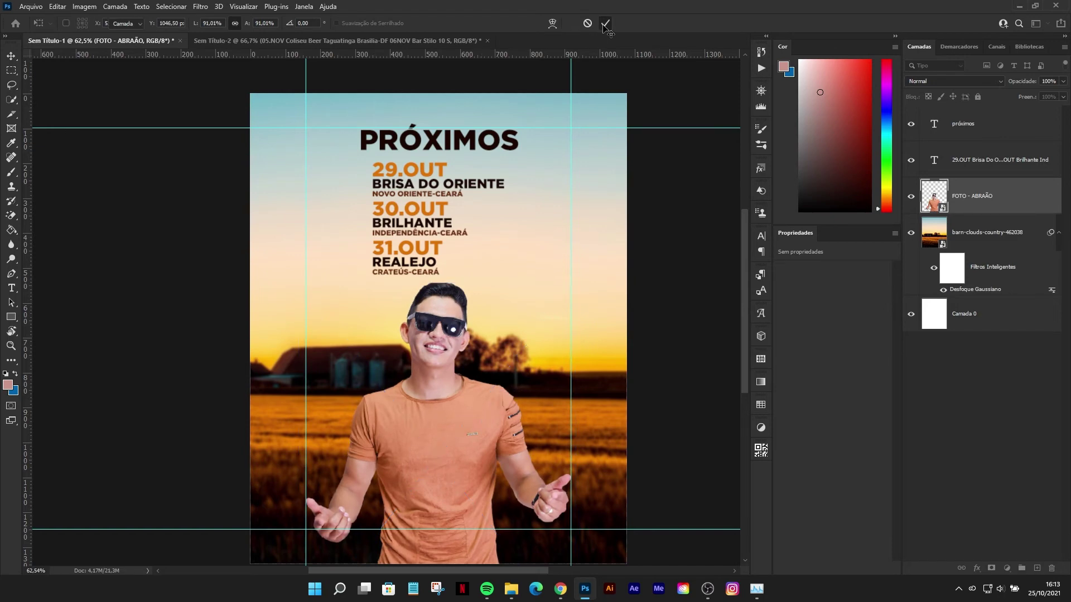
{"action": "scroll", "coordinate": [502, 295], "scroll_direction": "down", "scroll_amount": 2}
{"action": "key", "text": "ctrl+semicolon"}
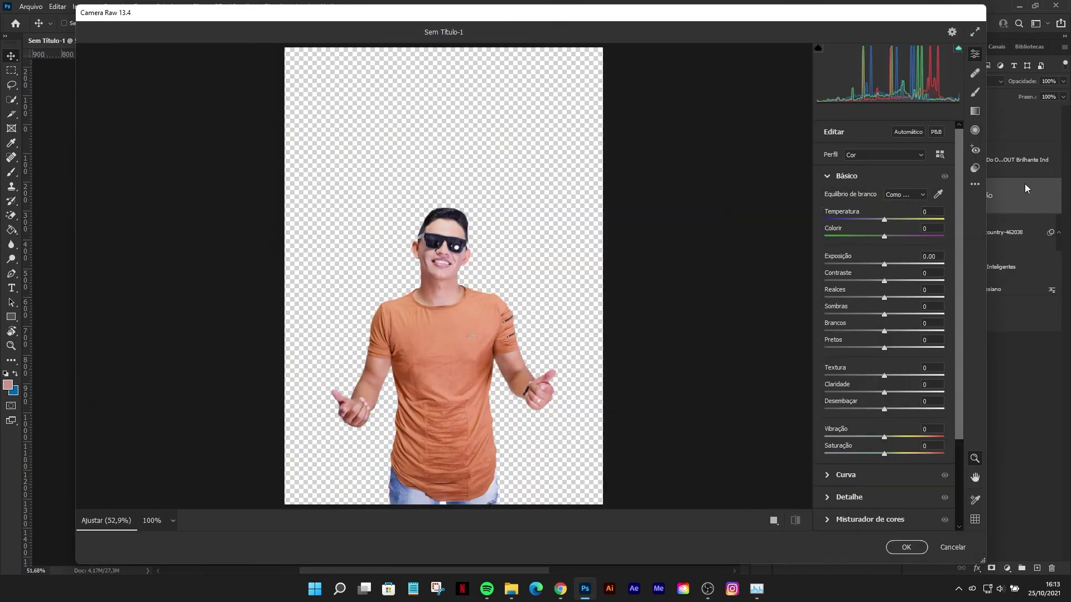
Step: In Camera Raw, raise clarity, texture, highlights and contrast, lower whites, and add sharpening
{"action": "key", "text": "ctrl+alt+0"}
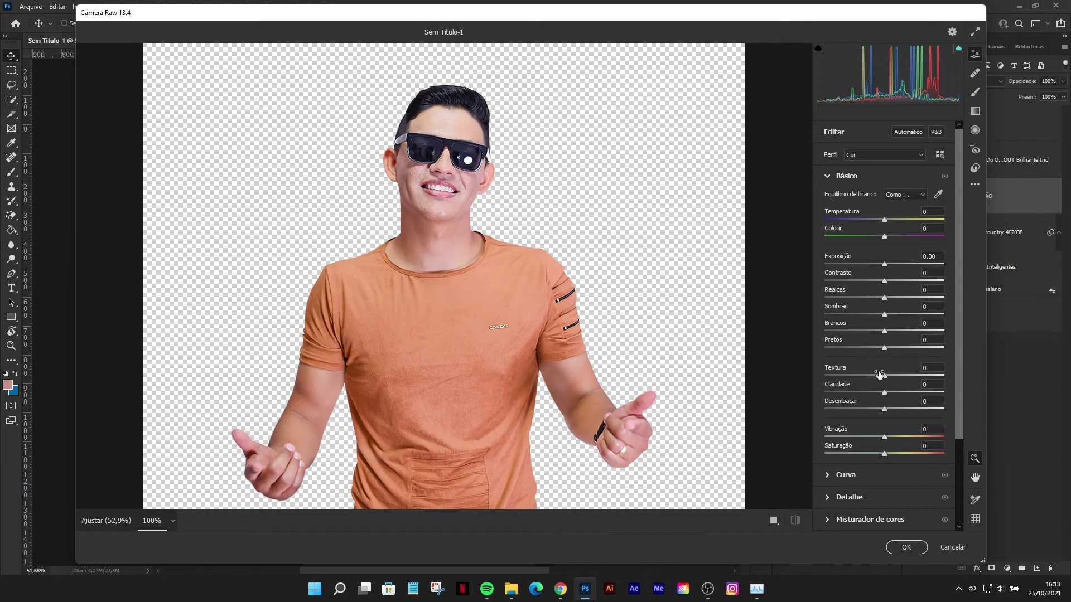
{"action": "mouse_move", "coordinate": [884, 392]}
{"action": "left_mouse_down"}
{"action": "mouse_move", "coordinate": [898, 392]}
{"action": "mouse_move", "coordinate": [894, 375]}
{"action": "left_mouse_up"}
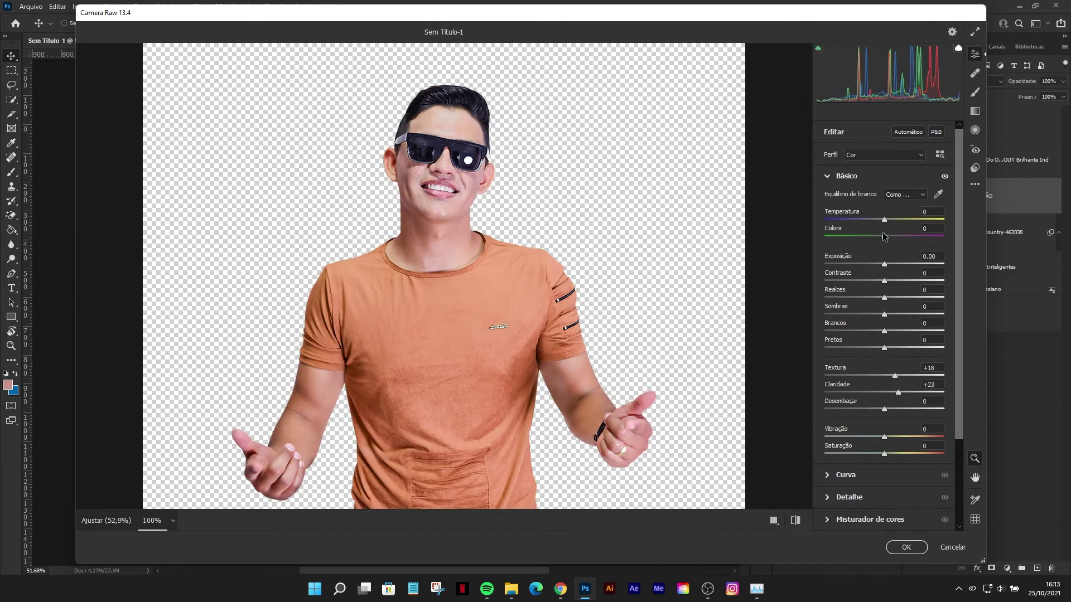
{"action": "left_click_drag", "start_coordinate": [884, 236], "coordinate": [892, 222]}
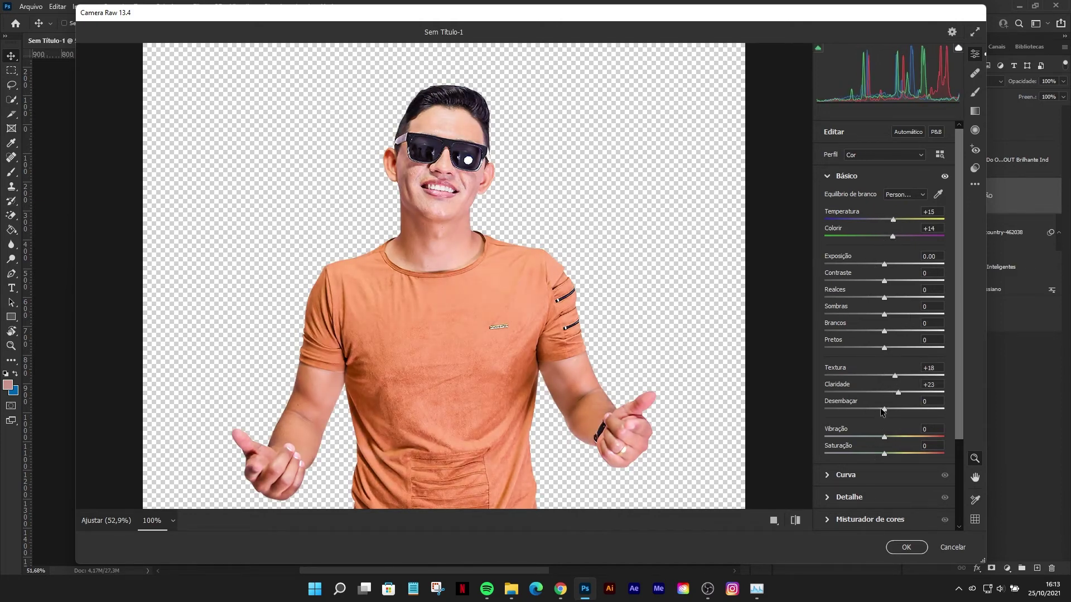
{"action": "left_click_drag", "start_coordinate": [886, 331], "coordinate": [849, 331]}
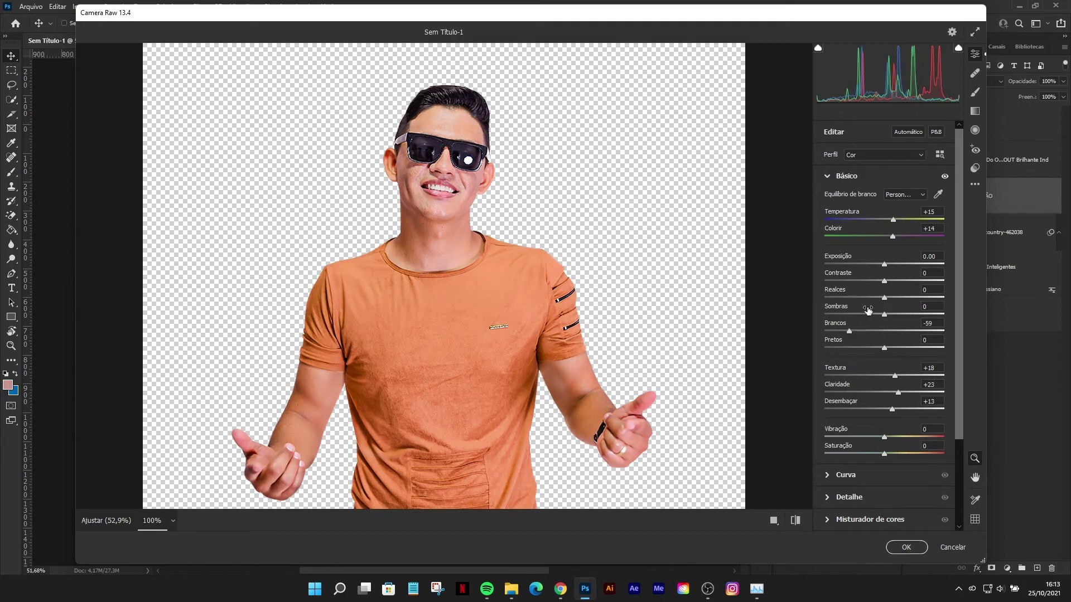
{"action": "mouse_move", "coordinate": [885, 297]}
{"action": "left_mouse_down"}
{"action": "mouse_move", "coordinate": [897, 298]}
{"action": "mouse_move", "coordinate": [900, 282]}
{"action": "left_mouse_up"}
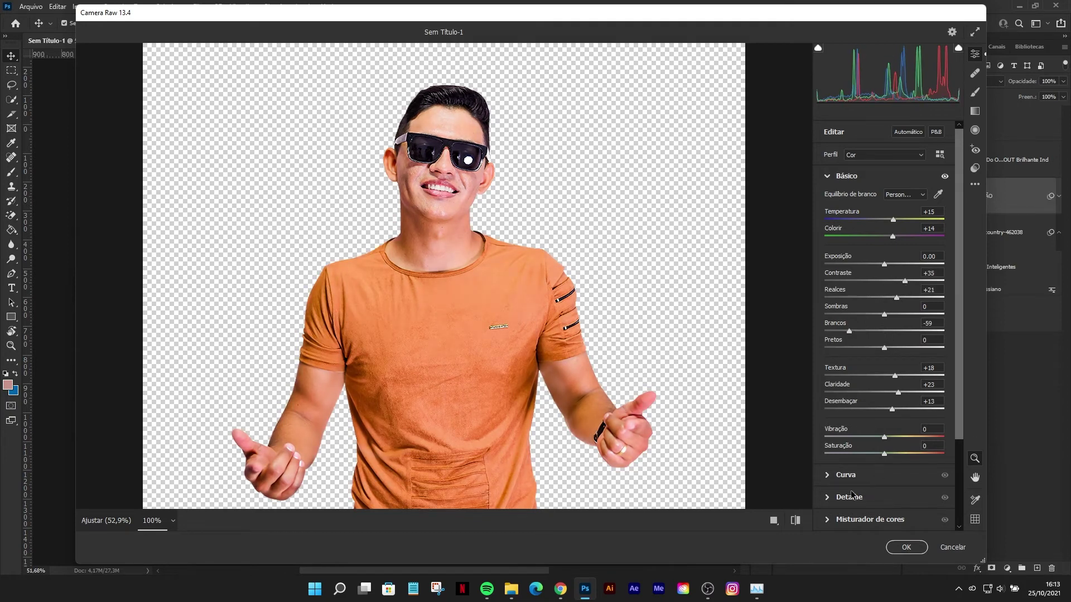
{"action": "left_click", "coordinate": [828, 497]}
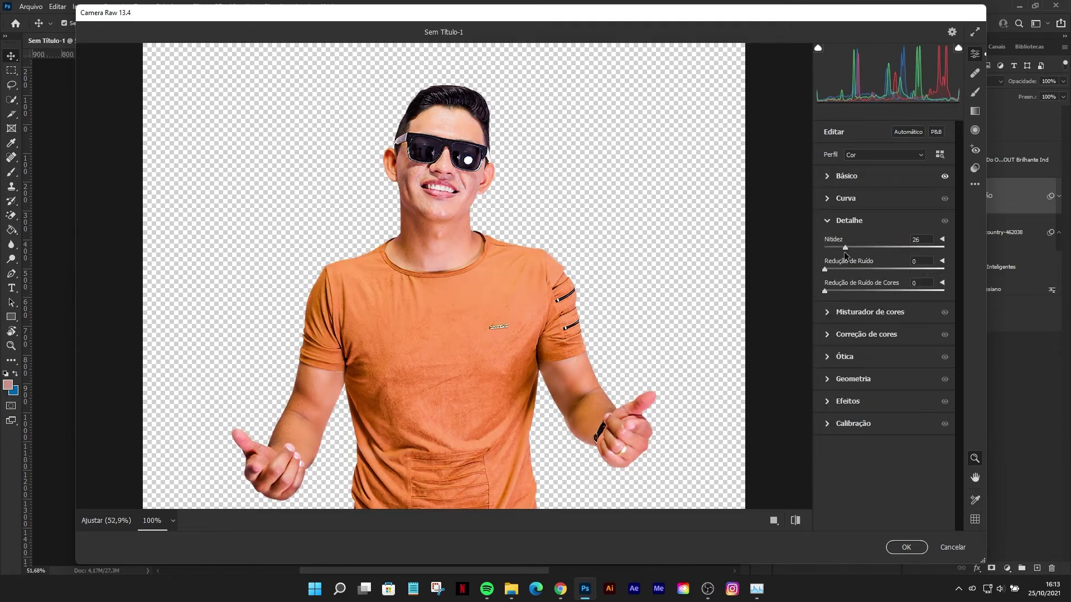
{"action": "left_click_drag", "start_coordinate": [845, 248], "coordinate": [853, 301]}
Step: Darken whites and blacks, cut vibrance, tint and clarity slightly, and apply the filter
{"action": "left_click", "coordinate": [828, 177]}
{"action": "mouse_move", "coordinate": [849, 331]}
{"action": "left_mouse_down"}
{"action": "mouse_move", "coordinate": [826, 330]}
{"action": "mouse_move", "coordinate": [867, 348]}
{"action": "mouse_move", "coordinate": [854, 348]}
{"action": "left_mouse_up"}
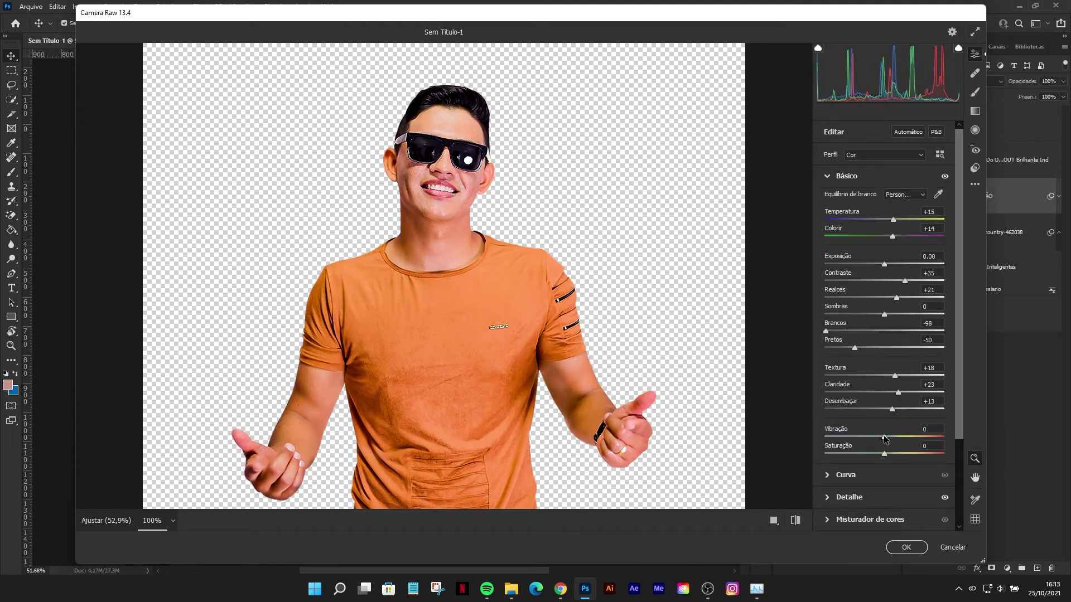
{"action": "left_click_drag", "start_coordinate": [884, 437], "coordinate": [874, 434]}
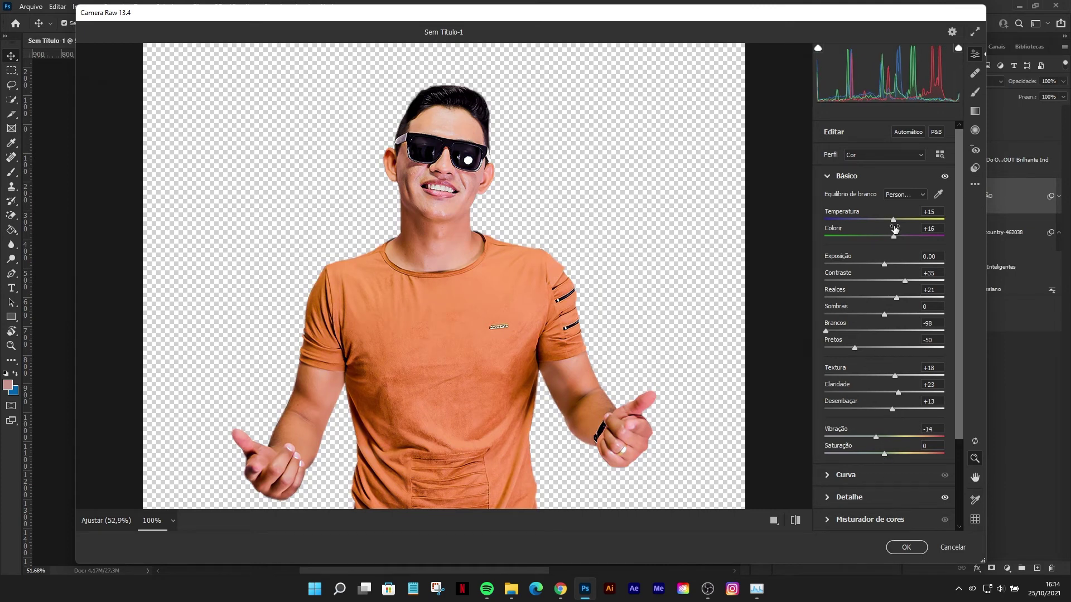
{"action": "left_click_drag", "start_coordinate": [893, 220], "coordinate": [891, 220]}
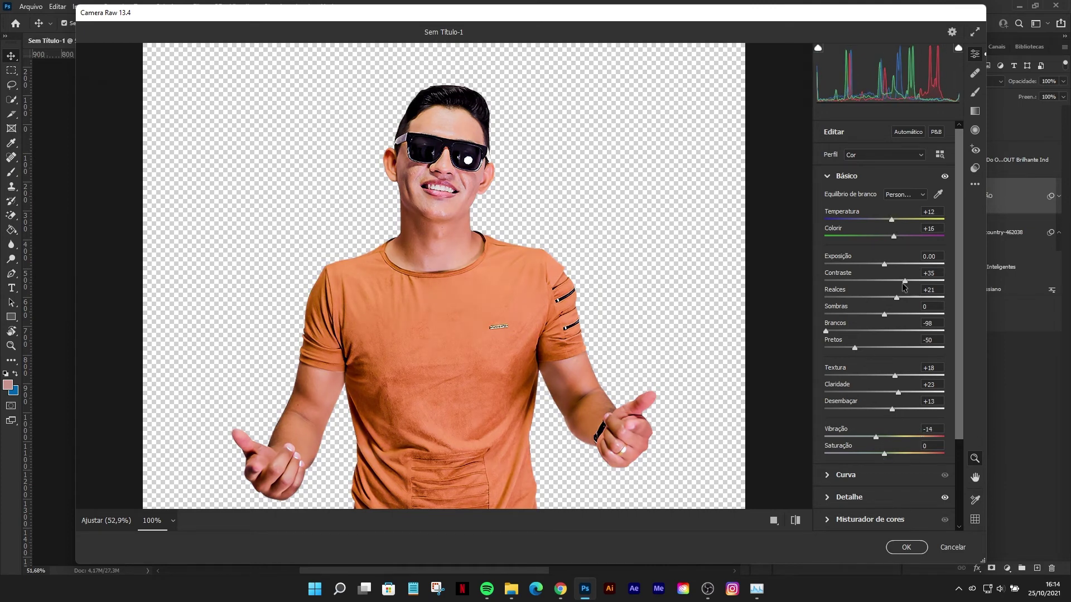
{"action": "key", "text": "ctrl+z"}
{"action": "left_click_drag", "start_coordinate": [895, 236], "coordinate": [892, 236]}
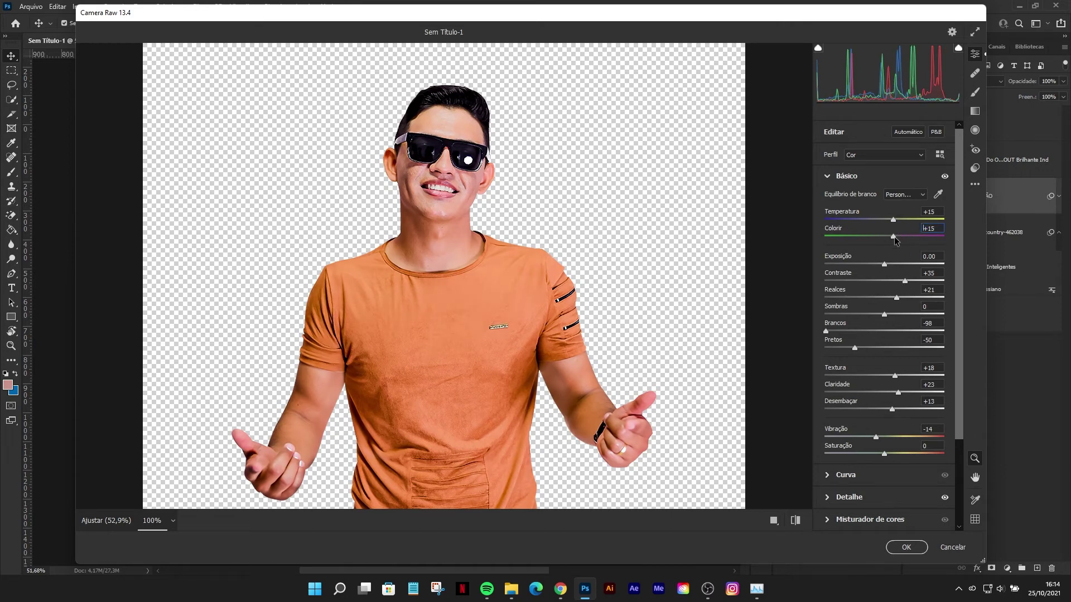
{"action": "left_click_drag", "start_coordinate": [898, 392], "coordinate": [897, 393]}
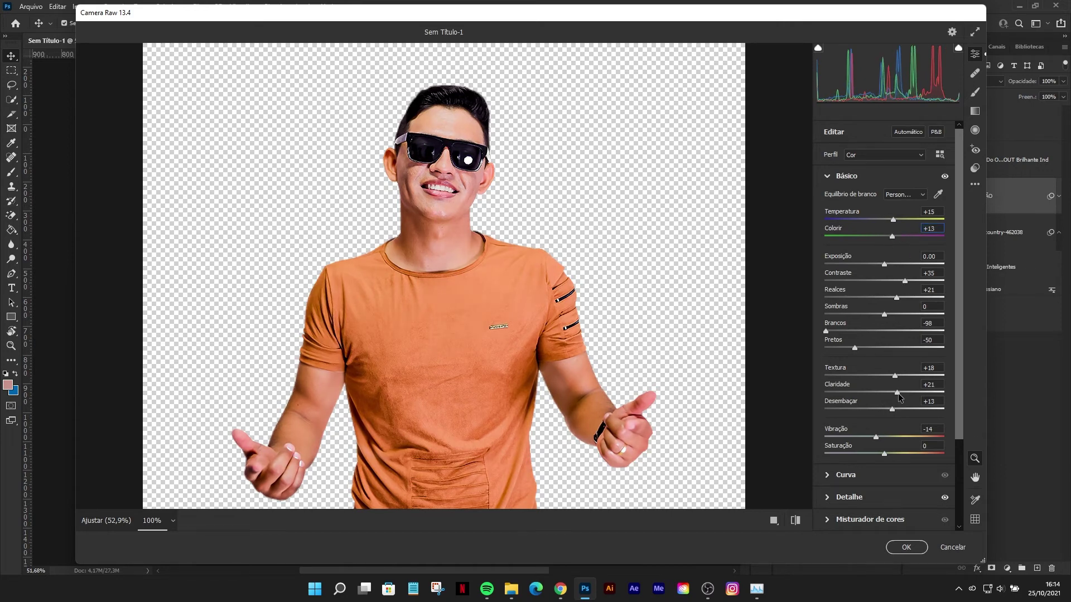
{"action": "left_click", "coordinate": [905, 546]}
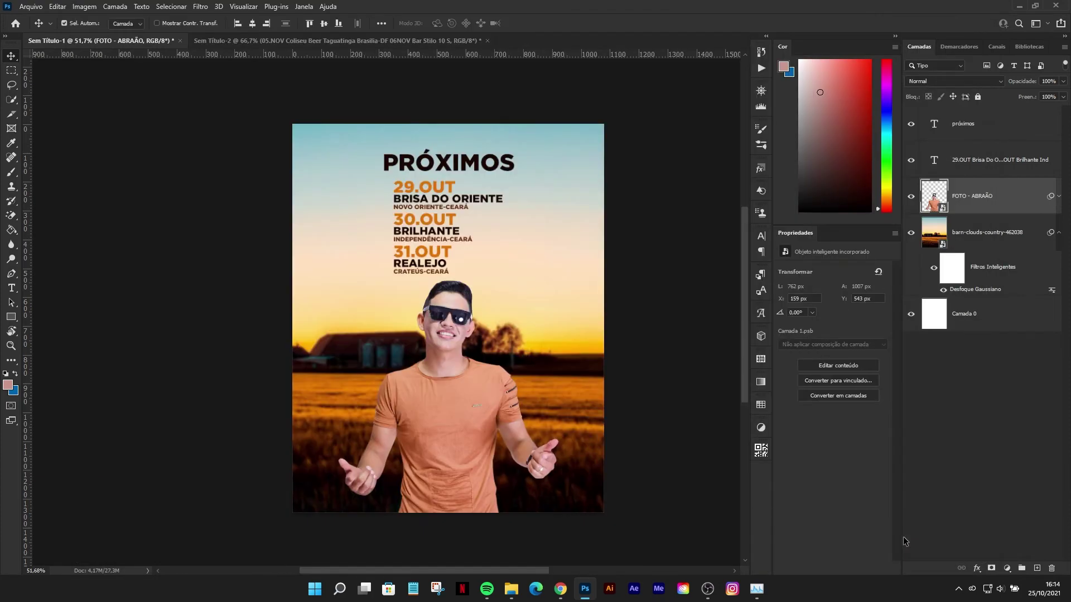
Step: Add the word 'show' in Aesthetik Script, coloured with the orange sampled from 29.OUT
{"action": "left_click", "coordinate": [1058, 196]}
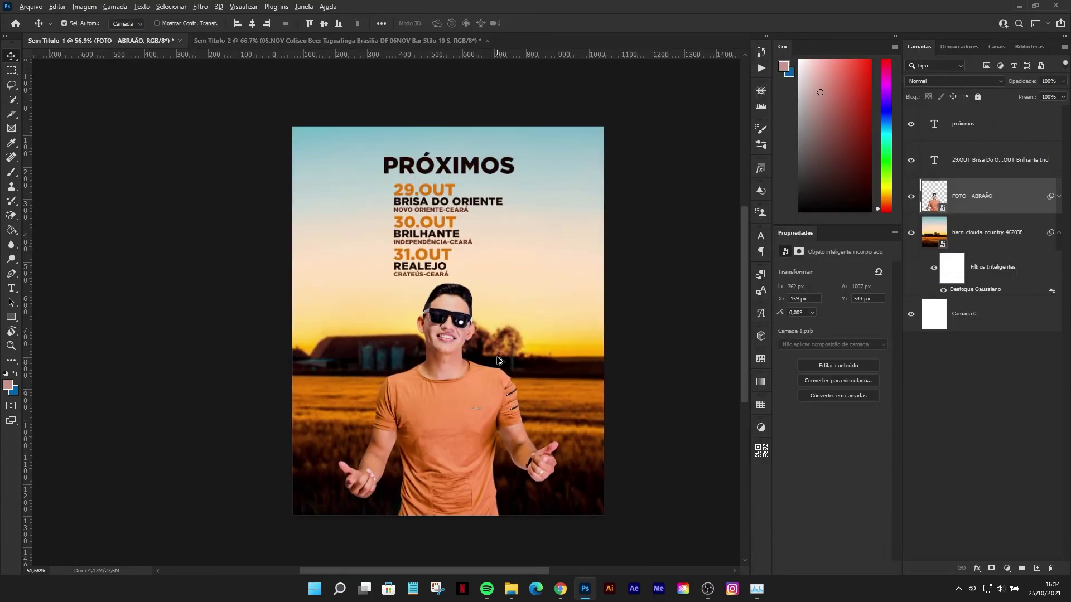
{"action": "key", "text": "t"}
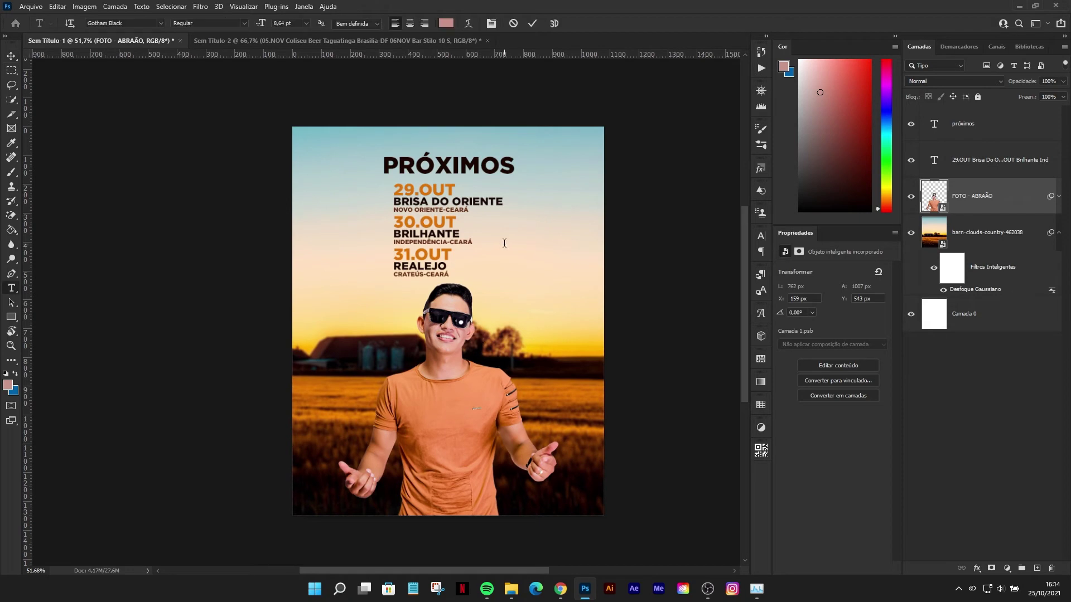
{"action": "left_click", "coordinate": [505, 243]}
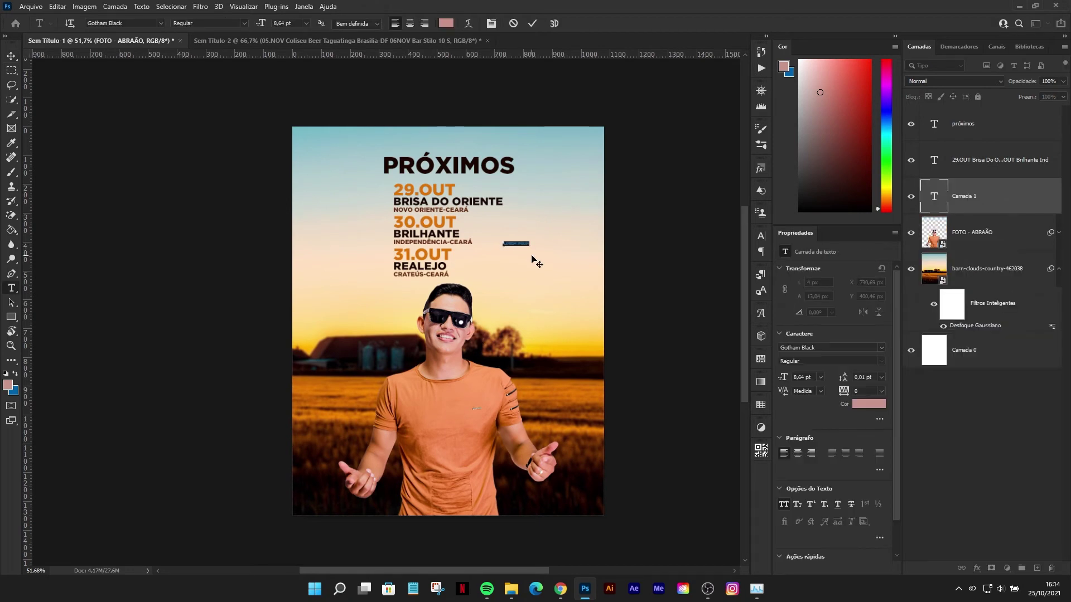
{"action": "left_click", "coordinate": [161, 24]}
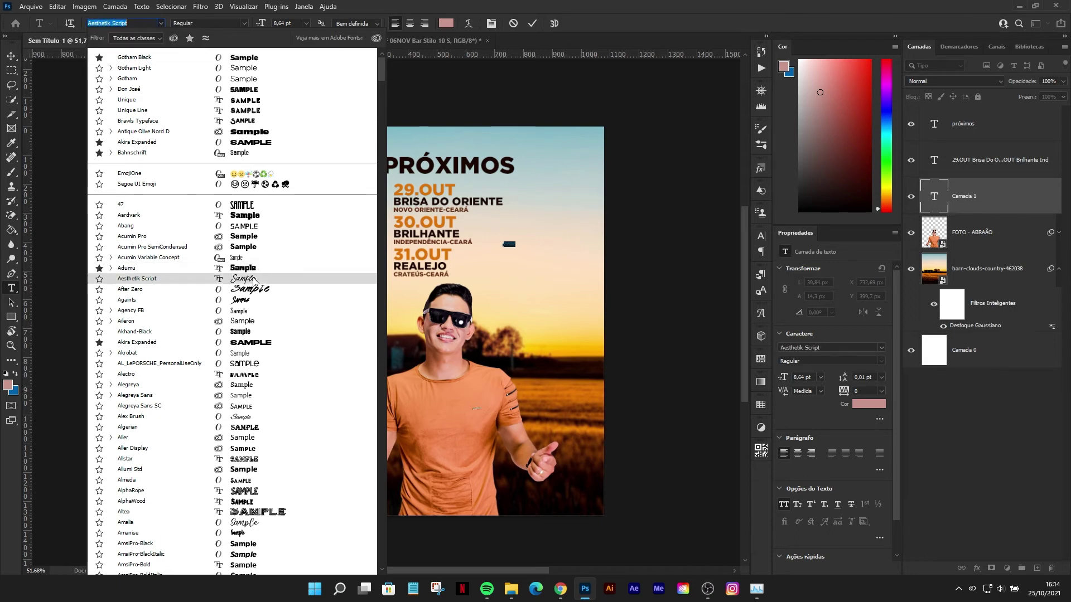
{"action": "left_click", "coordinate": [254, 279]}
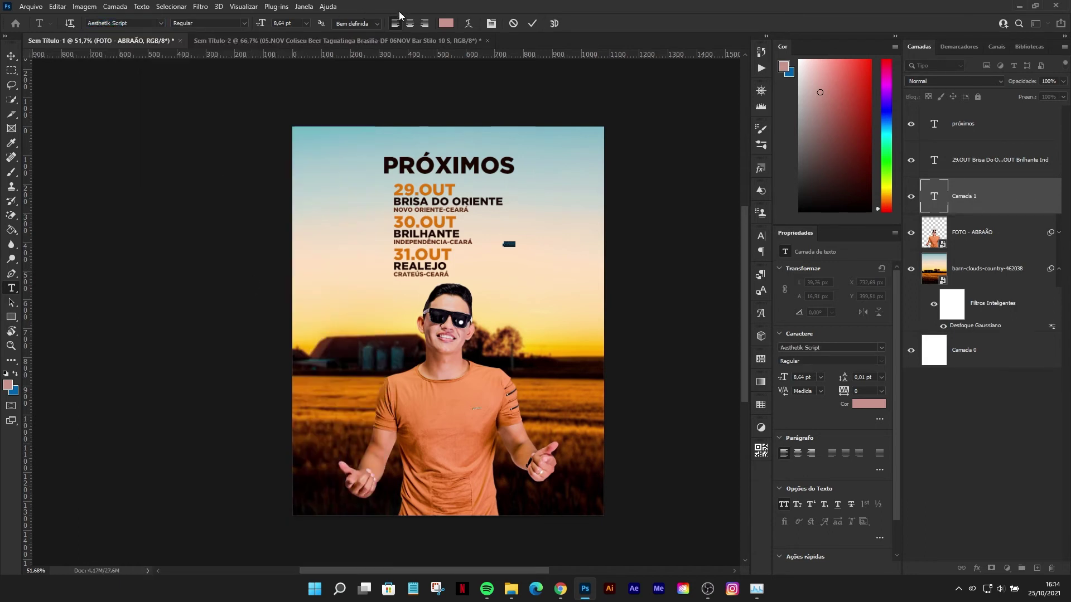
{"action": "left_click", "coordinate": [446, 22]}
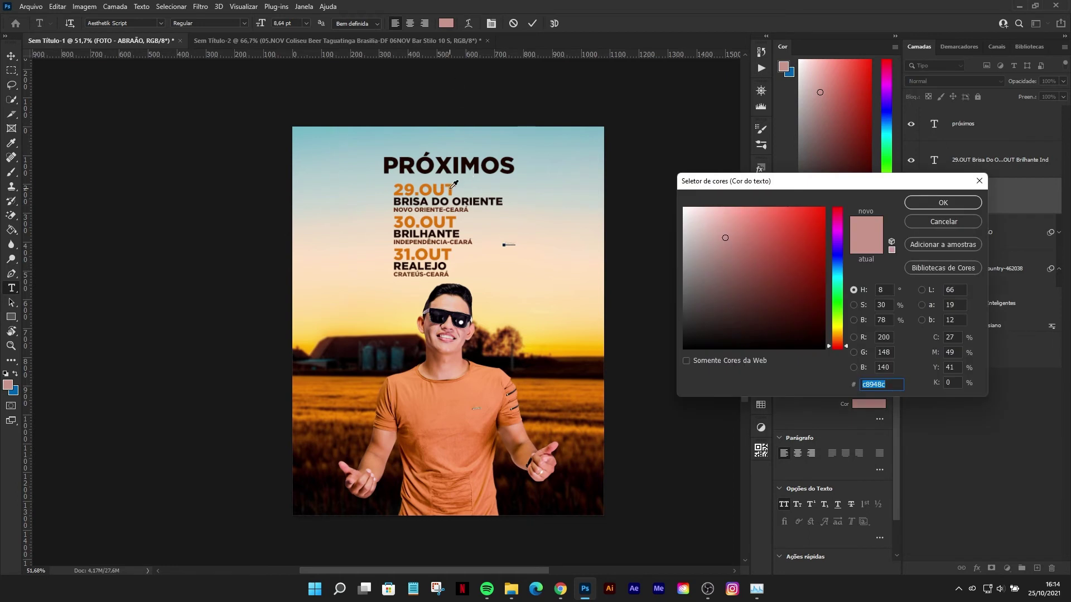
{"action": "left_click", "coordinate": [453, 186]}
{"action": "left_click", "coordinate": [941, 202]}
{"action": "key", "text": "ctrl+Return"}
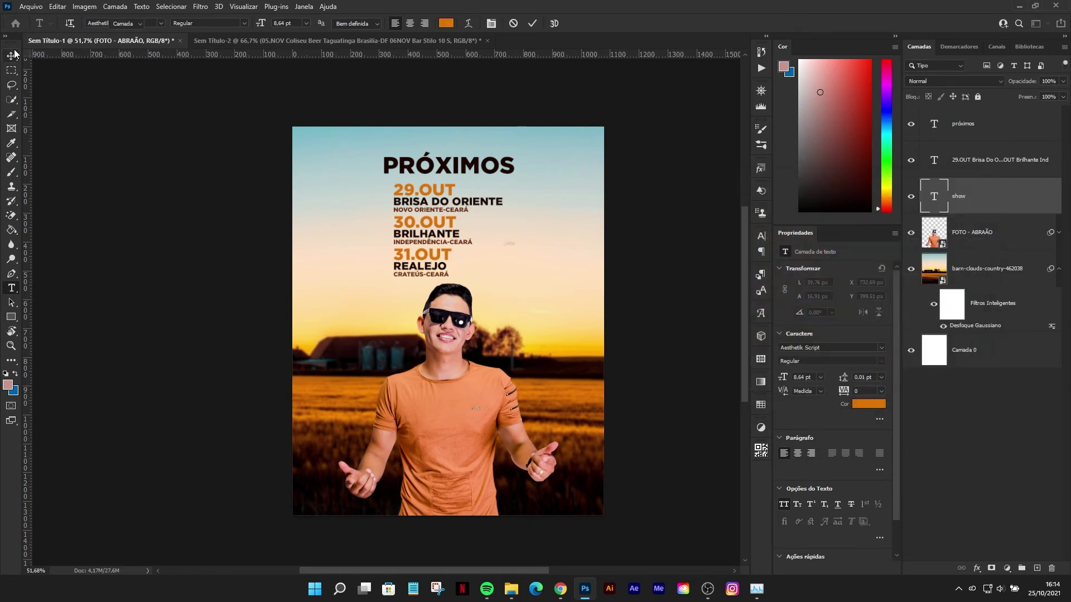
Step: Scale the show text up so it spans the tour dates
{"action": "left_click", "coordinate": [760, 238]}
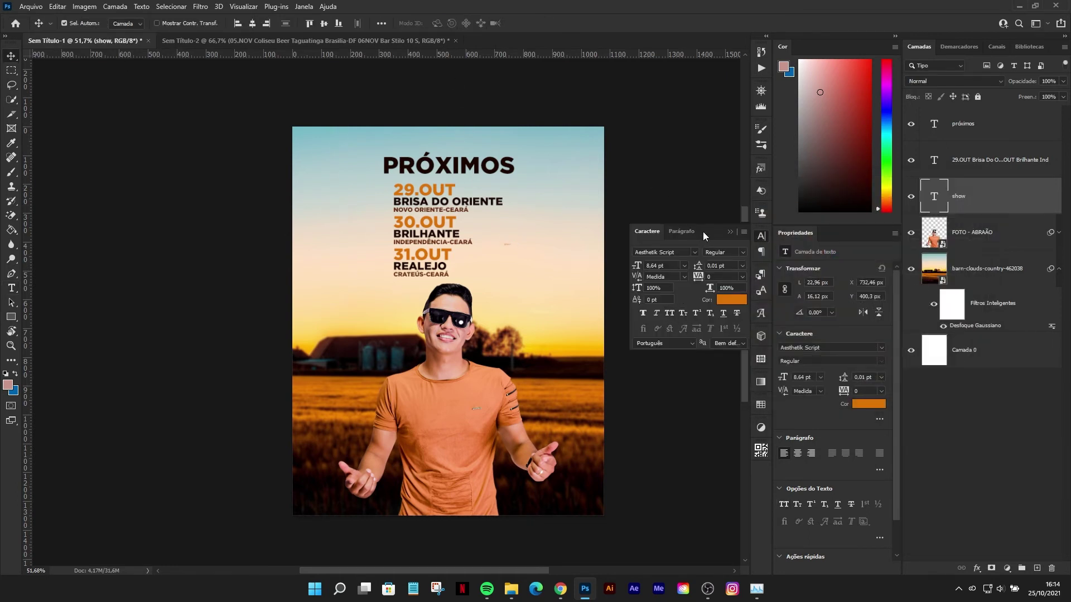
{"action": "left_click", "coordinate": [760, 235]}
{"action": "key", "text": "ctrl+t"}
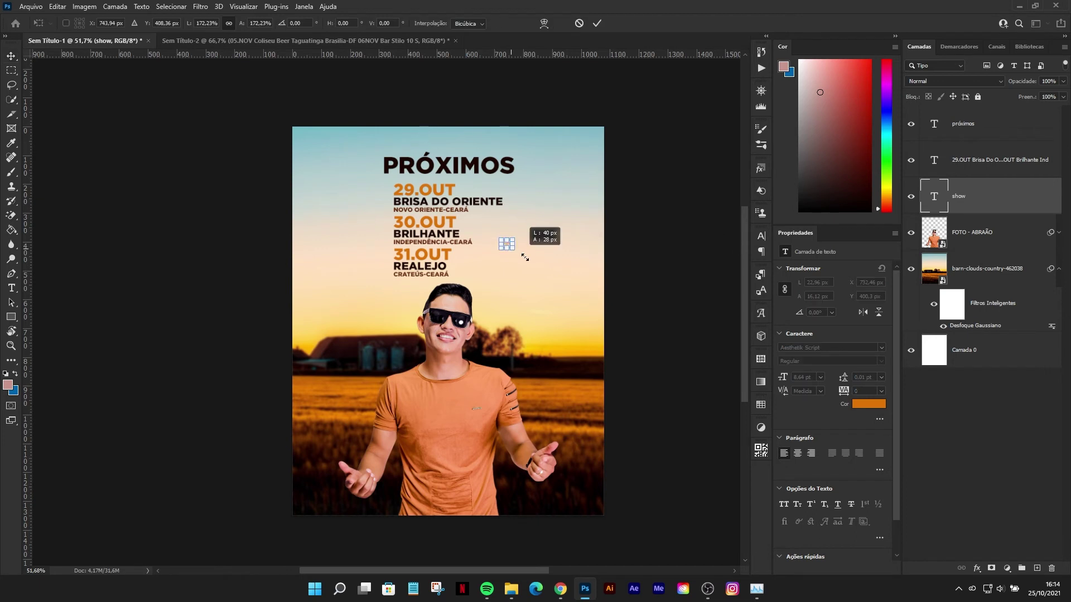
{"action": "left_click_drag", "start_coordinate": [511, 249], "coordinate": [572, 286]}
Step: Change the word to 'shows' and tighten the spacing between w and s
{"action": "key", "text": "Return"}
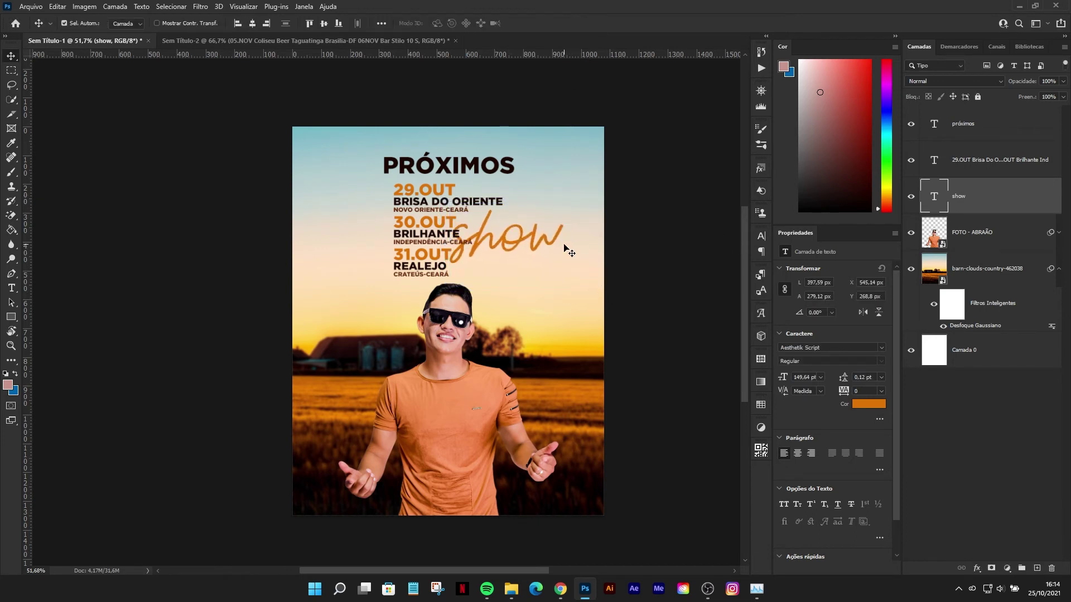
{"action": "double_click", "coordinate": [561, 240]}
{"action": "type", "text": "s"}
{"action": "double_click", "coordinate": [582, 258]}
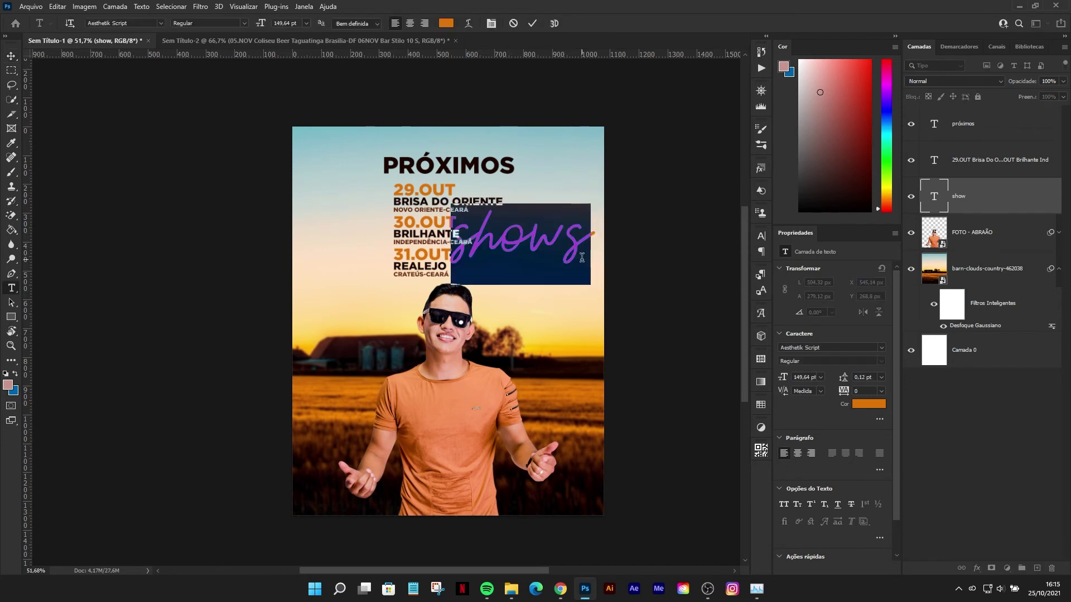
{"action": "left_click_drag", "start_coordinate": [564, 236], "coordinate": [595, 244]}
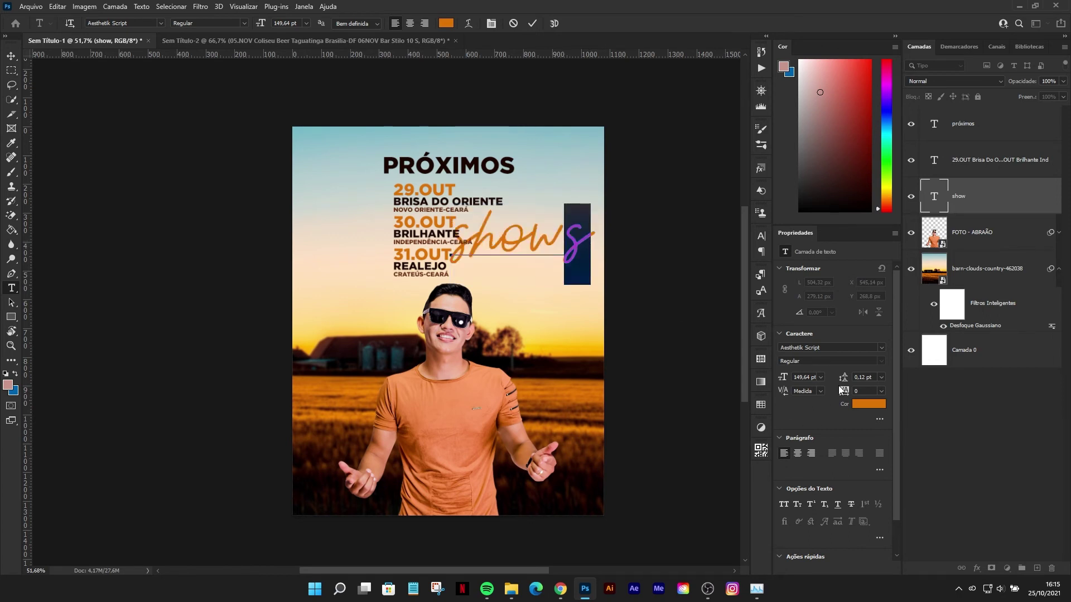
{"action": "mouse_move", "coordinate": [533, 232]}
{"action": "left_mouse_down"}
{"action": "mouse_move", "coordinate": [579, 237]}
{"action": "mouse_move", "coordinate": [613, 277]}
{"action": "left_mouse_up"}
{"action": "left_click_drag", "start_coordinate": [844, 391], "coordinate": [845, 392]}
{"action": "left_click", "coordinate": [11, 52]}
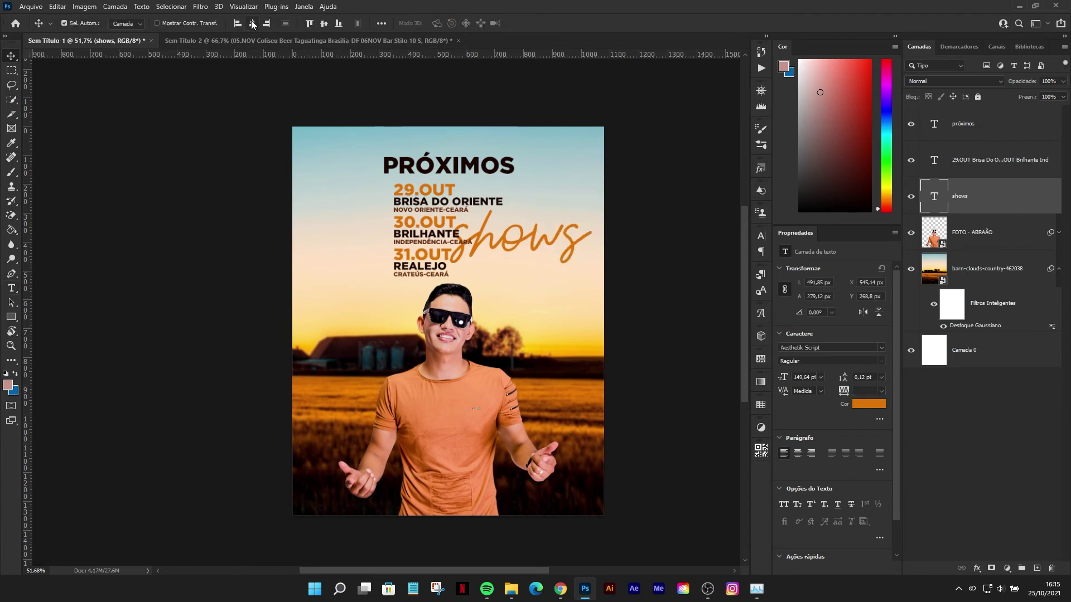
Step: Centre shows horizontally, shift the dates and man's photo down, and raise shows above the dates
{"action": "left_click", "coordinate": [253, 23]}
{"action": "left_click_drag", "start_coordinate": [433, 224], "coordinate": [433, 246]}
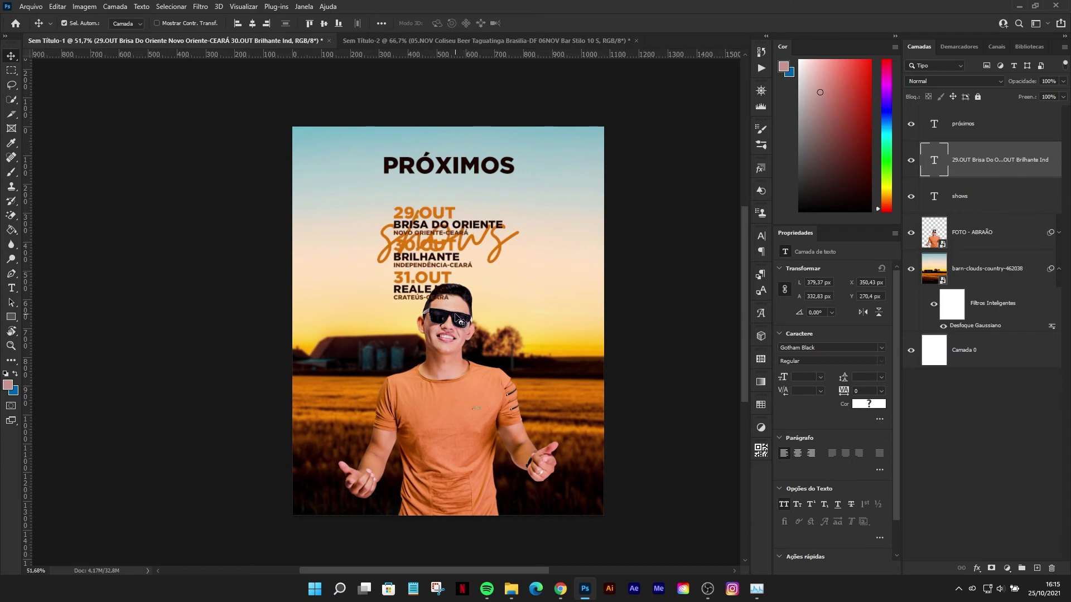
{"action": "left_click_drag", "start_coordinate": [455, 314], "coordinate": [454, 330]}
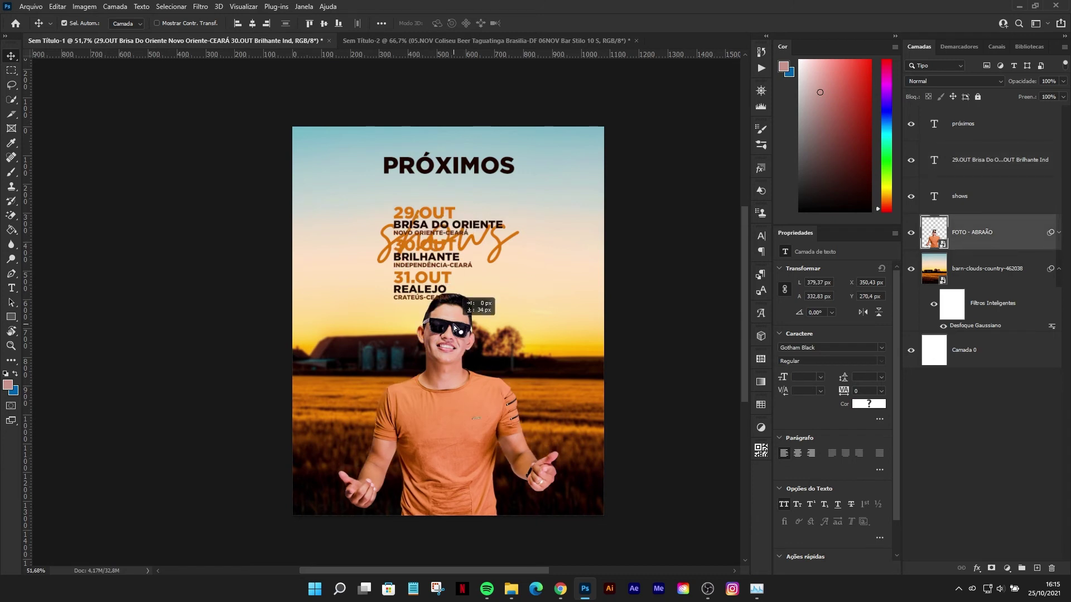
{"action": "left_click", "coordinate": [453, 241]}
{"action": "key", "text": "ctrl+["}
Step: Place shows just below PRÓXIMOS, shrink it slightly, and make it the top layer
{"action": "left_click", "coordinate": [504, 241]}
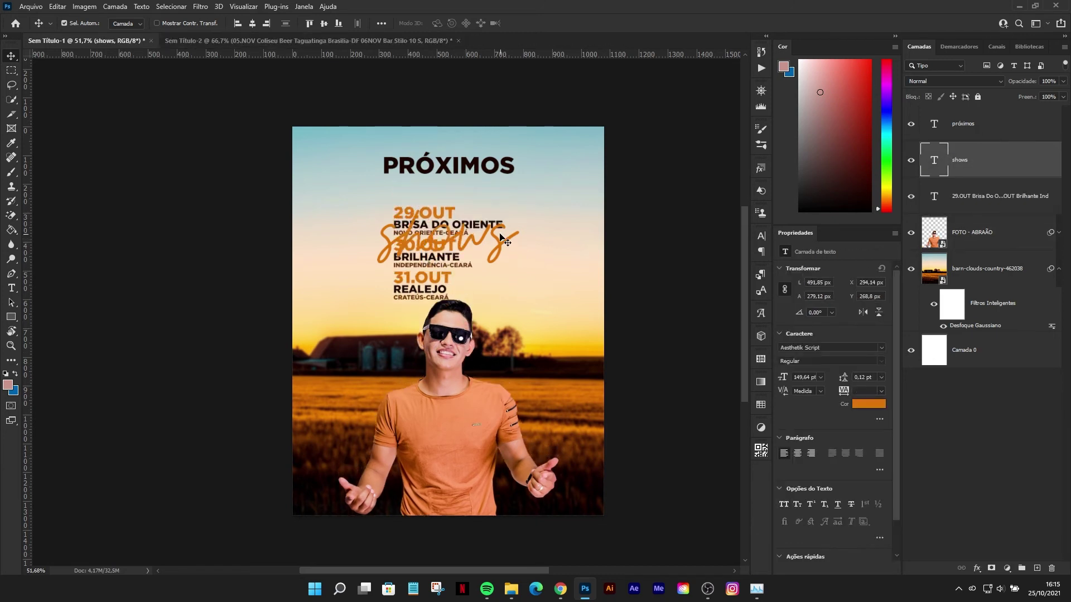
{"action": "left_click_drag", "start_coordinate": [499, 234], "coordinate": [494, 177]}
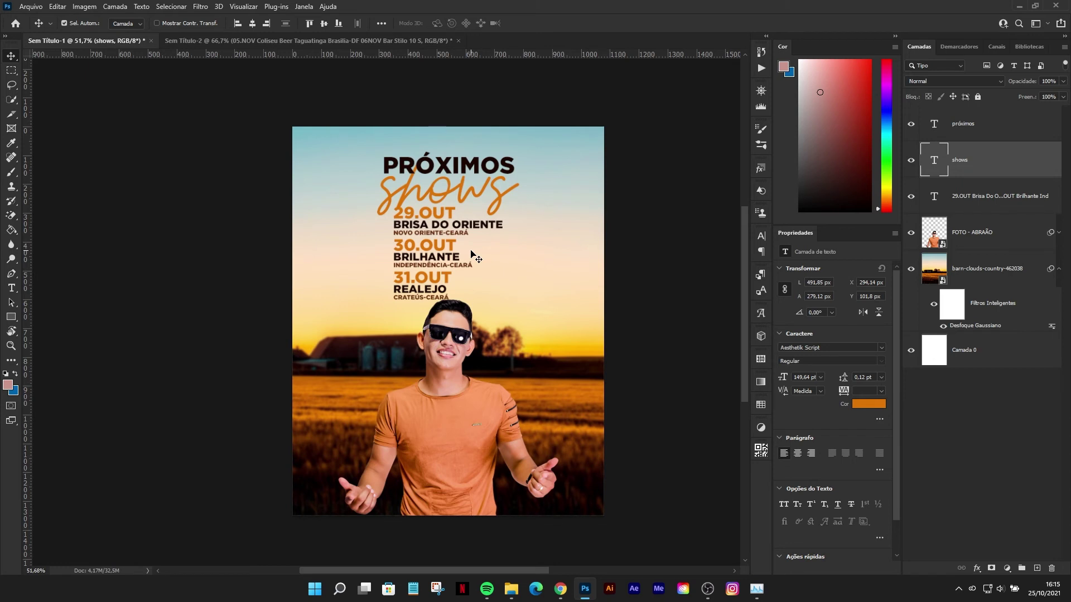
{"action": "key", "text": "ctrl+t"}
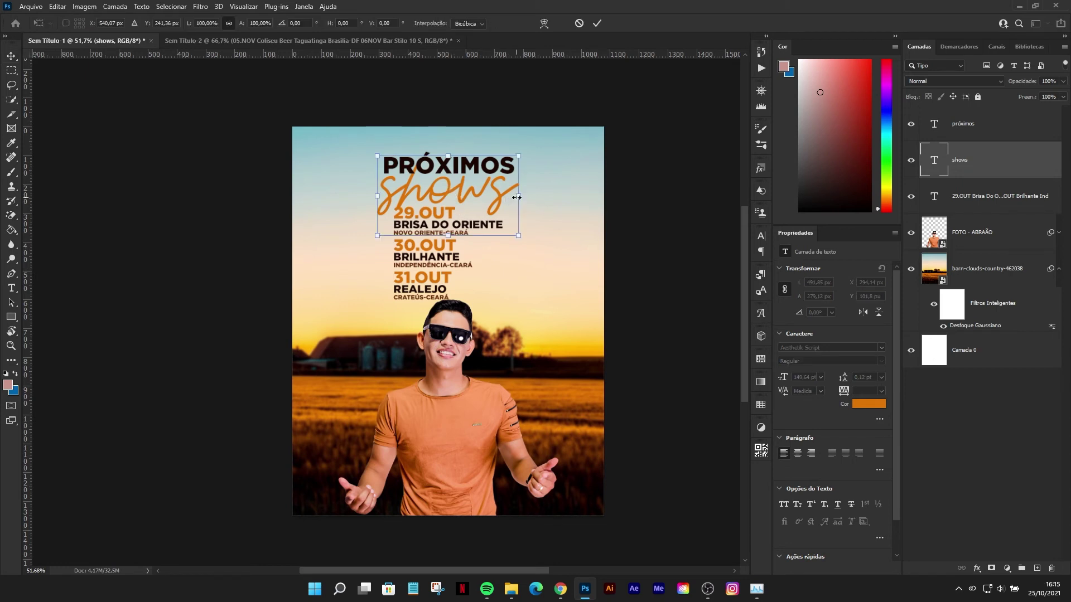
{"action": "left_click_drag", "start_coordinate": [516, 197], "coordinate": [511, 195]}
{"action": "left_click", "coordinate": [596, 23]}
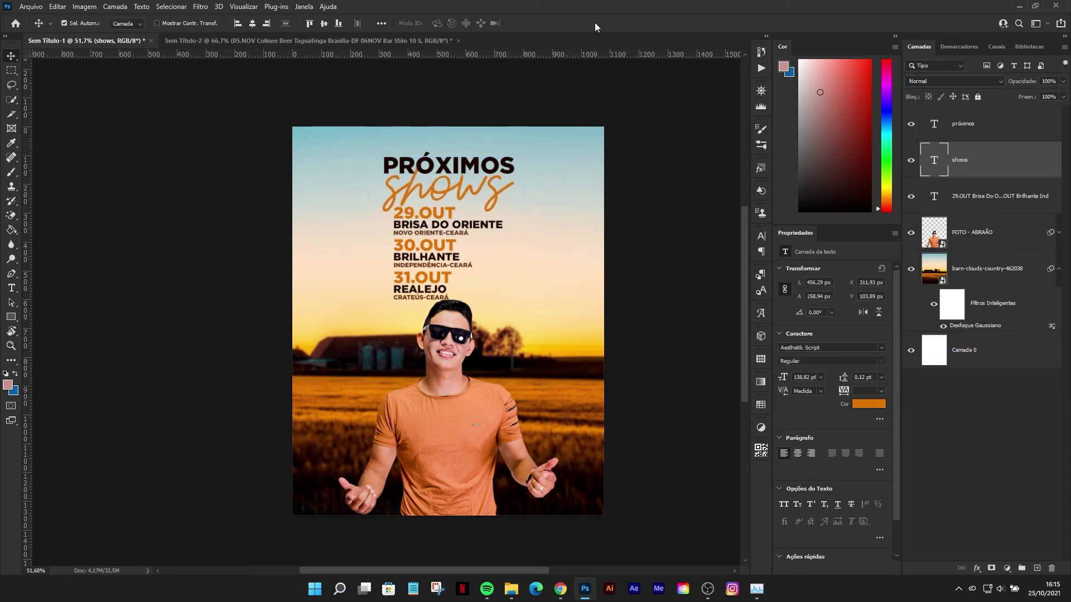
{"action": "left_click_drag", "start_coordinate": [1021, 161], "coordinate": [948, 115]}
{"action": "key", "text": "Up"}
{"action": "key", "text": "Up"}
{"action": "key", "text": "Up"}
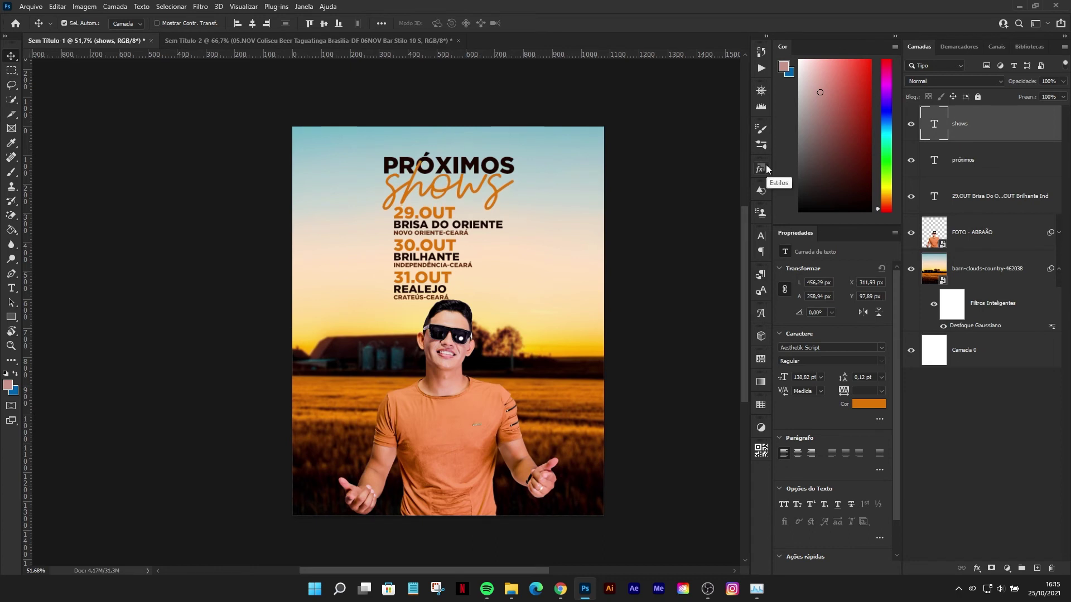
{"action": "left_click", "coordinate": [954, 81]}
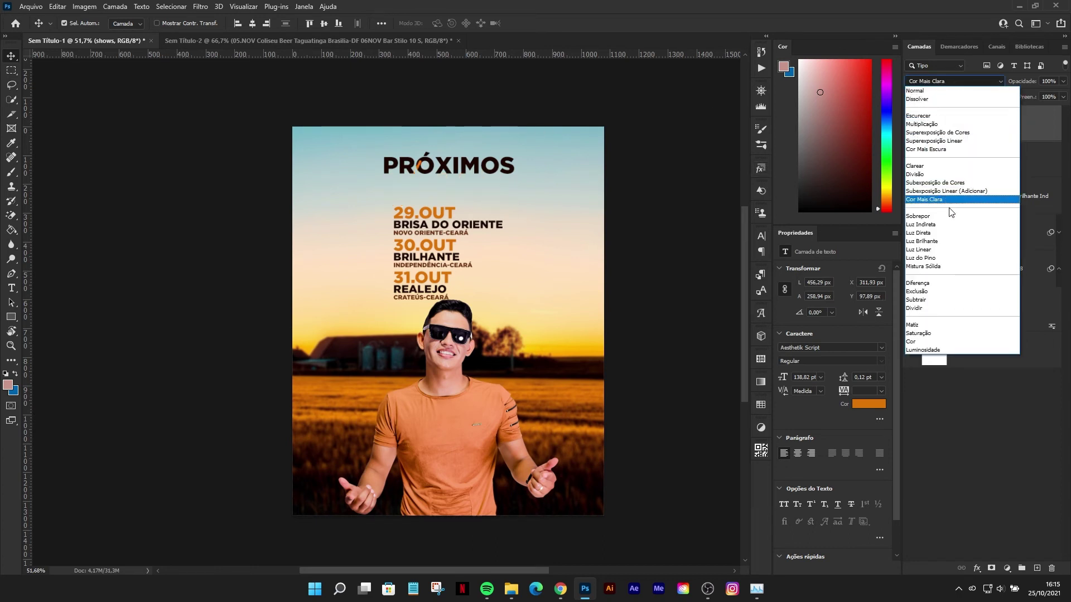
{"action": "key", "text": "Escape"}
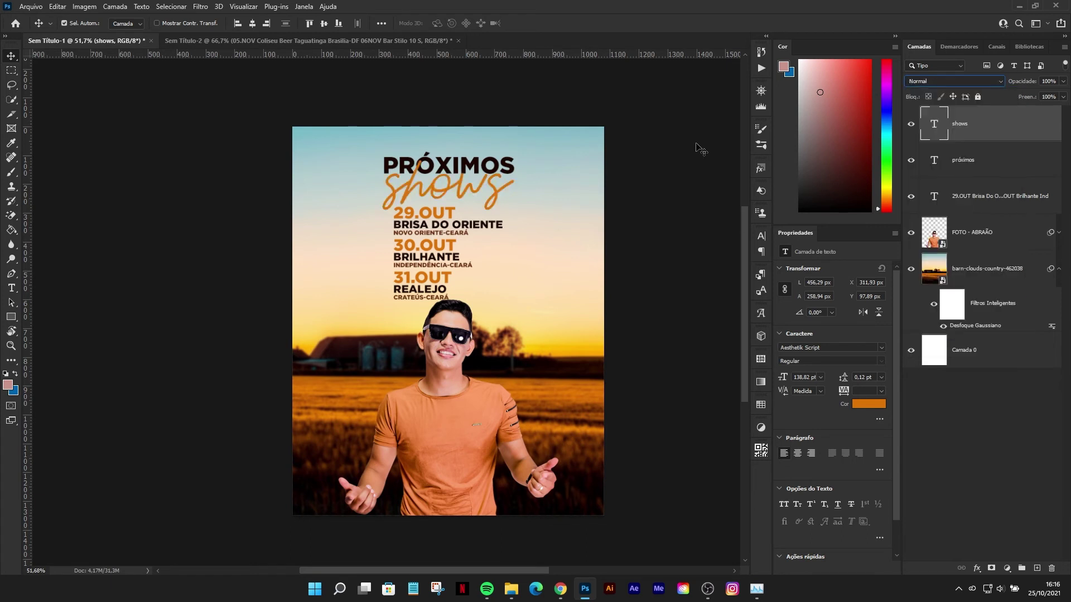
Step: Shrink shows further and nudge it and the tour dates block upward
{"action": "key", "text": "ctrl+t"}
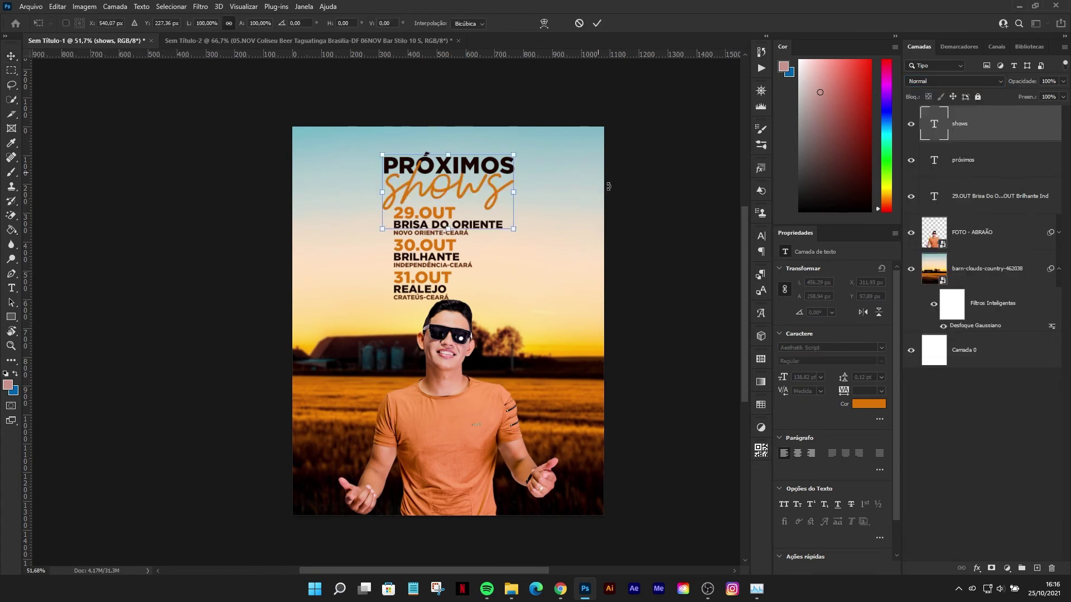
{"action": "left_click_drag", "start_coordinate": [511, 194], "coordinate": [500, 192]}
{"action": "left_click", "coordinate": [597, 23]}
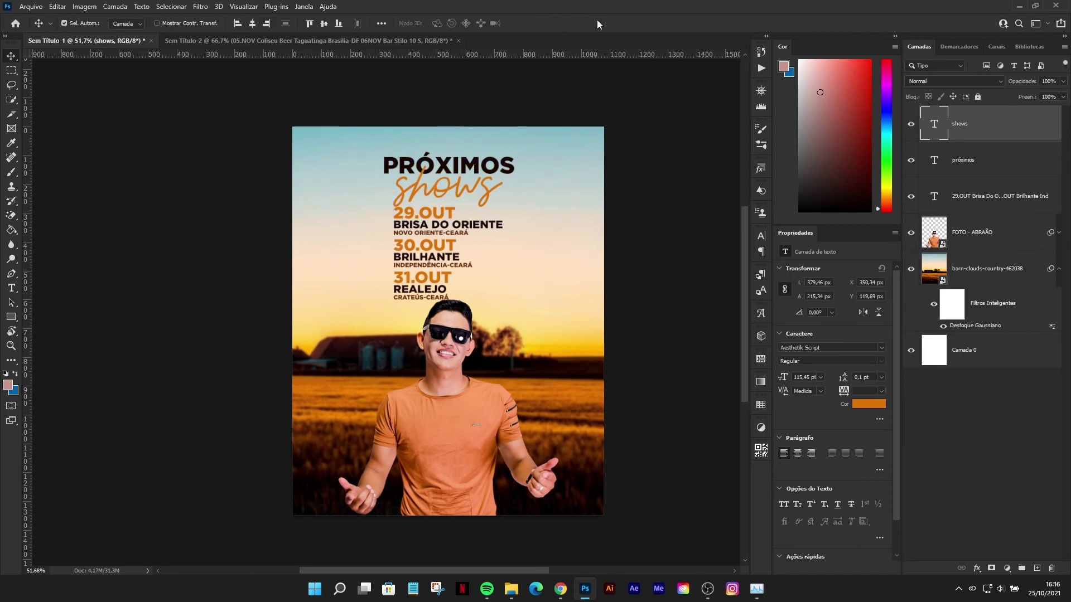
{"action": "key", "text": "Up"}
{"action": "key", "text": "Up"}
{"action": "key", "text": "Up"}
{"action": "key", "text": "Up"}
{"action": "key", "text": "Up"}
{"action": "key", "text": "Up"}
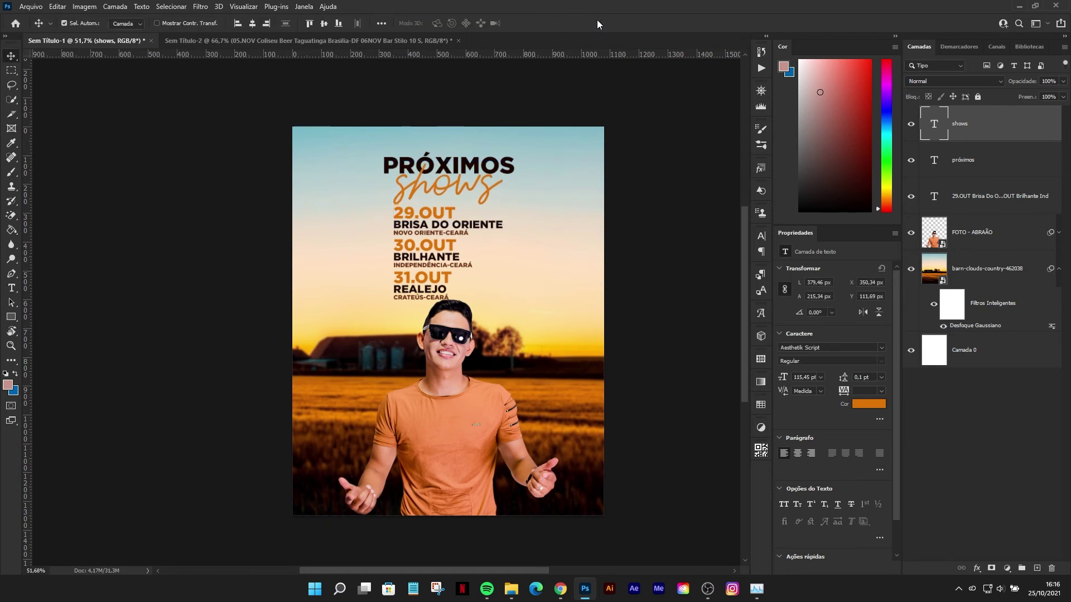
{"action": "key", "text": "Up"}
{"action": "key", "text": "Up"}
{"action": "key", "text": "Up"}
{"action": "key", "text": "Up"}
{"action": "key", "text": "Up"}
{"action": "key", "text": "Up"}
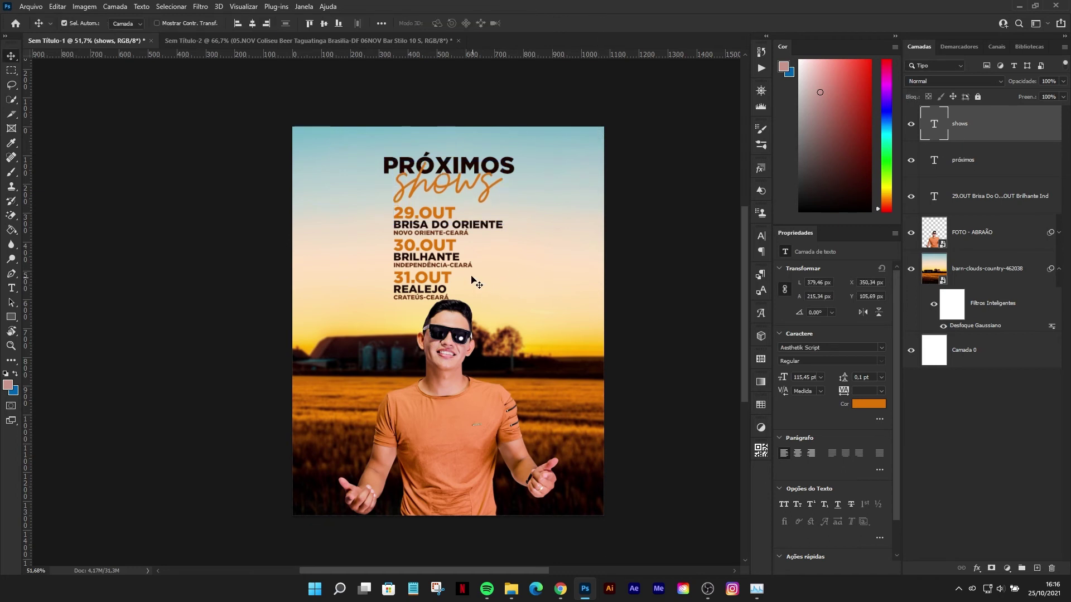
{"action": "left_click", "coordinate": [450, 213]}
{"action": "key", "text": "Up"}
{"action": "key", "text": "Up"}
{"action": "key", "text": "Up"}
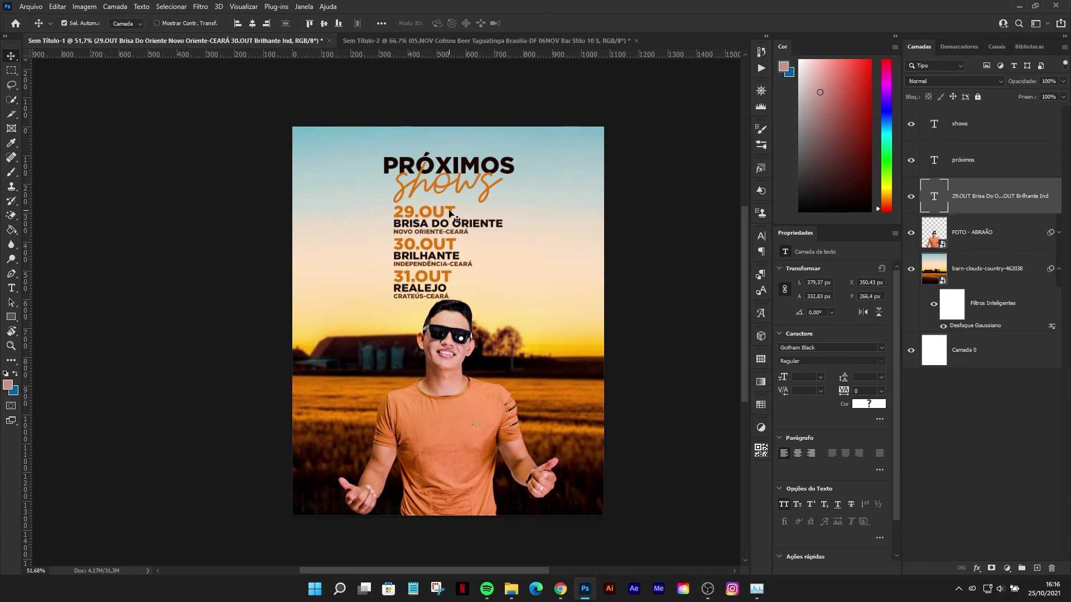
{"action": "key", "text": "Up"}
{"action": "key", "text": "Up"}
{"action": "key", "text": "Up"}
{"action": "left_click", "coordinate": [969, 132]}
{"action": "key", "text": "ctrl+shift+alt+n"}
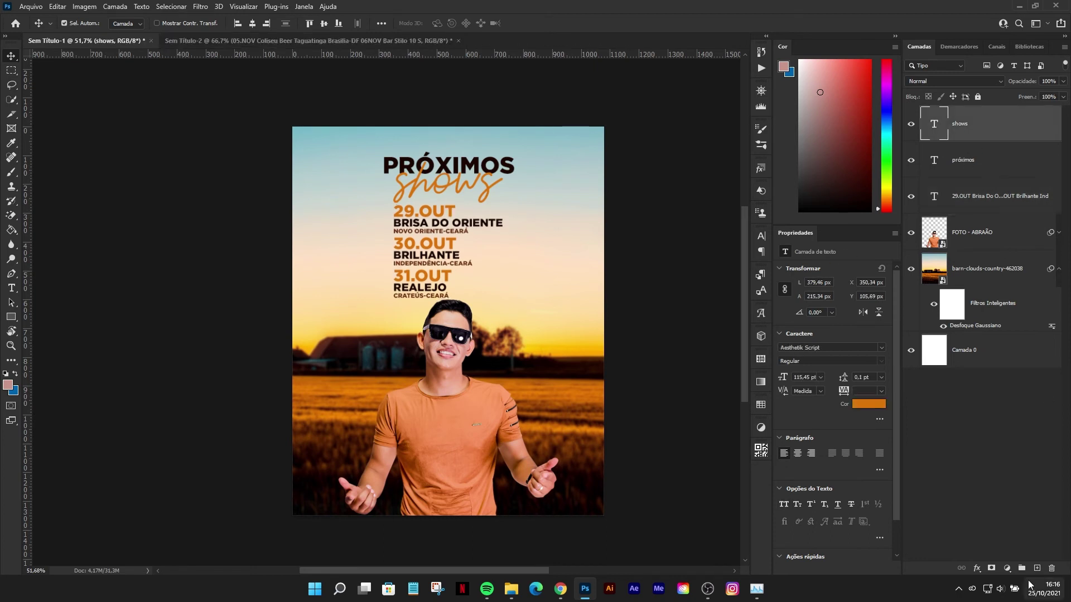
Step: Paint a large soft orange haze over the man's face and shirt on a new layer
{"action": "key", "text": "b"}
{"action": "key", "text": "0"}
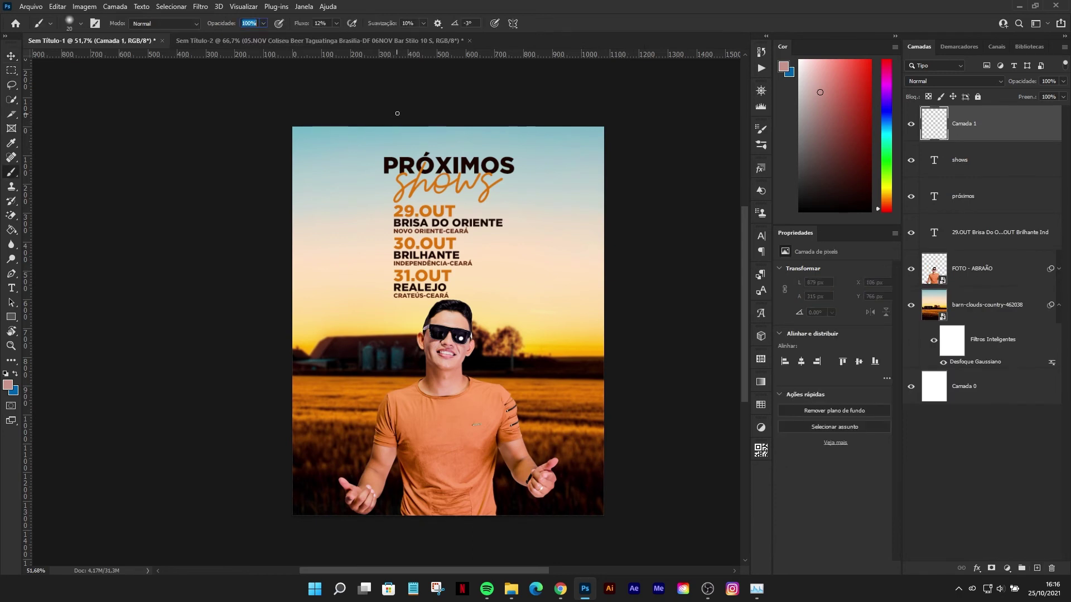
{"action": "left_click", "coordinate": [480, 134]}
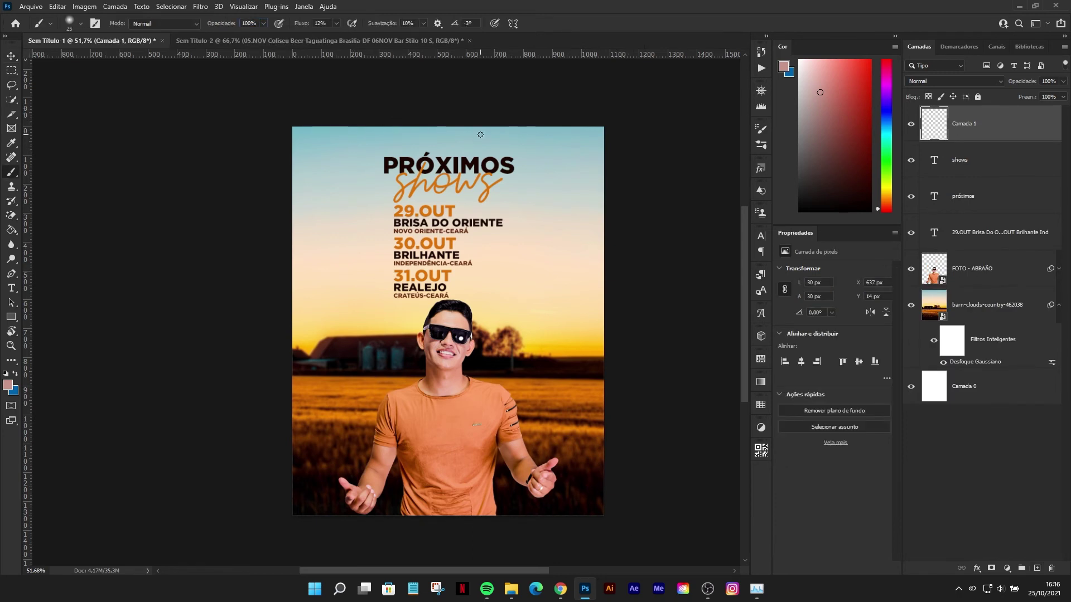
{"action": "key", "text": "bracketright"}
{"action": "key", "text": "bracketright"}
{"action": "key", "text": "bracketright"}
{"action": "left_click_drag", "start_coordinate": [337, 24], "coordinate": [381, 35]}
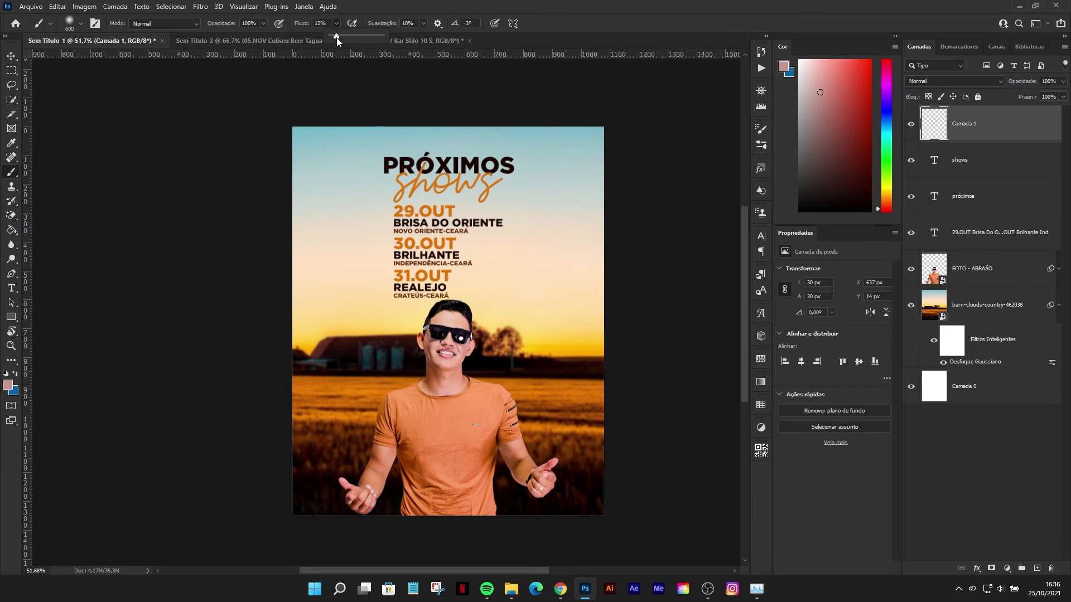
{"action": "left_click", "coordinate": [490, 335], "text": "alt"}
{"action": "mouse_move", "coordinate": [485, 335]}
{"action": "left_mouse_down"}
{"action": "mouse_move", "coordinate": [424, 345]}
{"action": "mouse_move", "coordinate": [620, 508]}
{"action": "left_mouse_up"}
Step: Set the orange haze layer to Divisão blend mode at about 68% opacity
{"action": "left_click", "coordinate": [954, 81]}
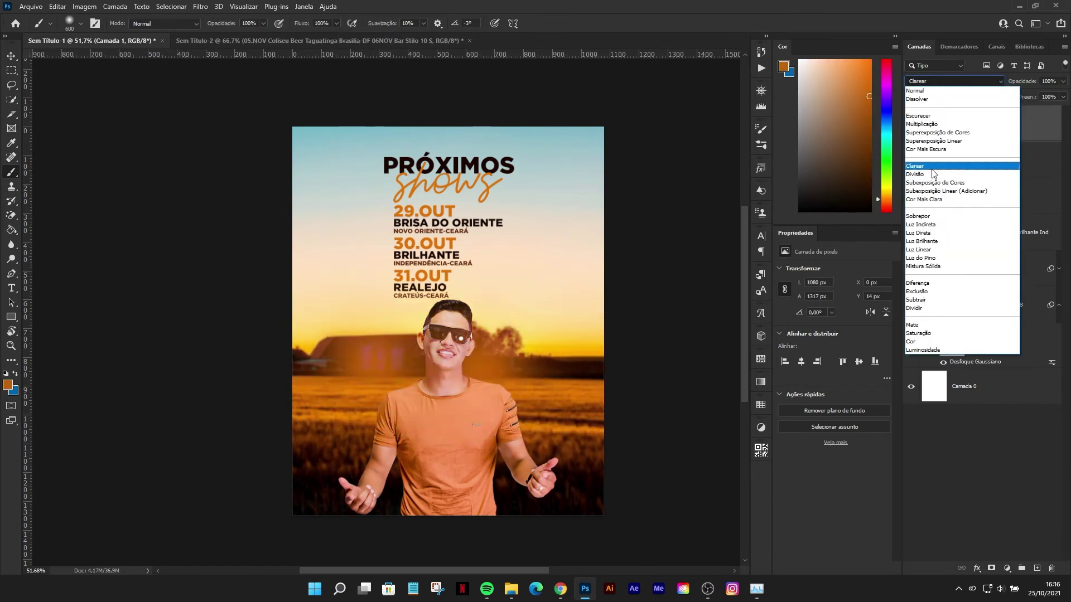
{"action": "left_click", "coordinate": [933, 180]}
{"action": "left_click", "coordinate": [1063, 81]}
{"action": "left_click_drag", "start_coordinate": [1063, 94], "coordinate": [1047, 94]}
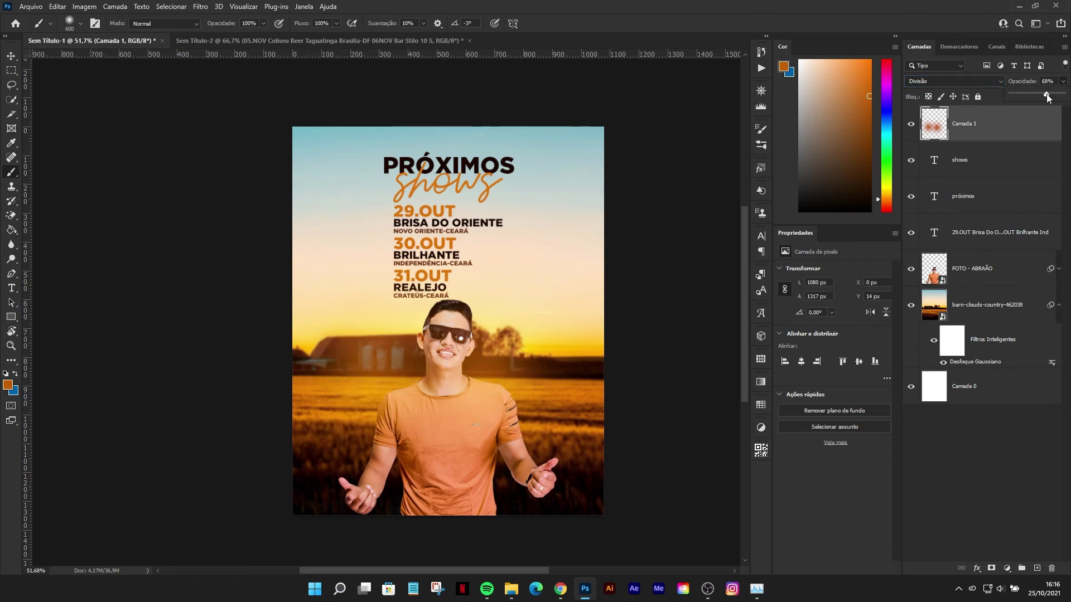
{"action": "scroll", "coordinate": [506, 457], "scroll_direction": "up", "scroll_amount": 1}
{"action": "left_click", "coordinate": [982, 268]}
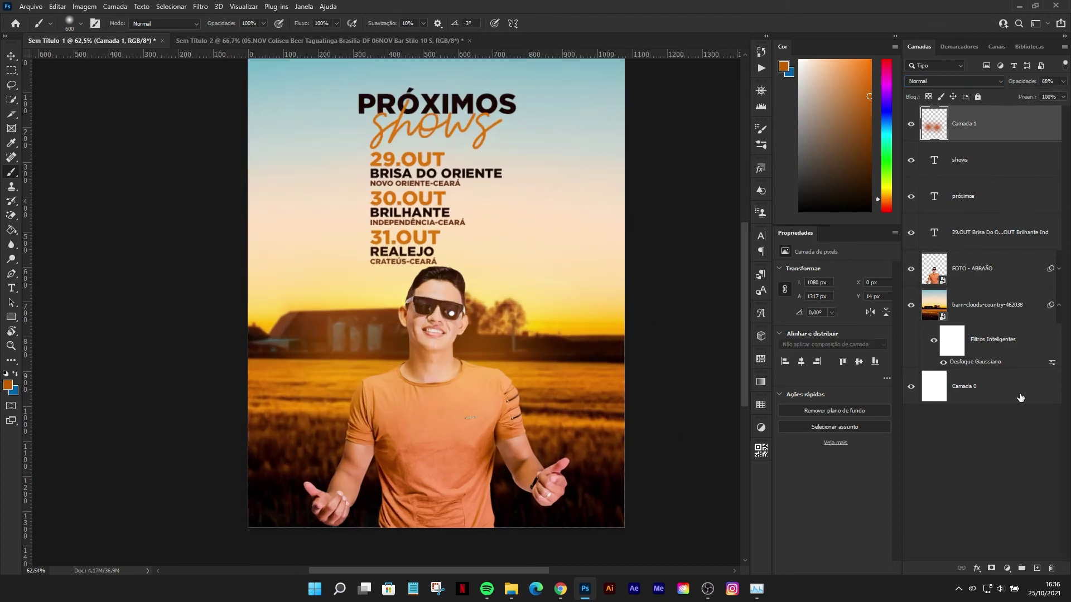
Step: Paint dark brown across the poster's bottom on a new layer at about 80% opacity
{"action": "left_click", "coordinate": [1038, 568]}
{"action": "scroll", "coordinate": [550, 473], "scroll_direction": "down", "scroll_amount": 2}
{"action": "scroll", "coordinate": [390, 447], "scroll_direction": "down", "scroll_amount": 1}
{"action": "left_click", "coordinate": [272, 424], "text": "alt"}
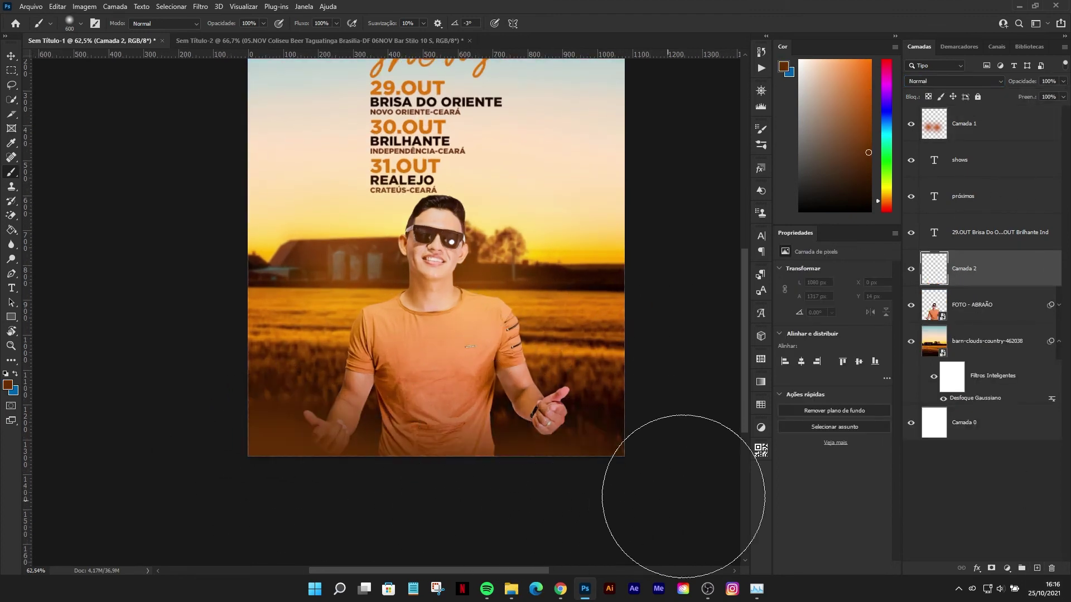
{"action": "mouse_move", "coordinate": [295, 519]}
{"action": "left_mouse_down"}
{"action": "mouse_move", "coordinate": [624, 461]}
{"action": "mouse_move", "coordinate": [292, 423]}
{"action": "left_mouse_up"}
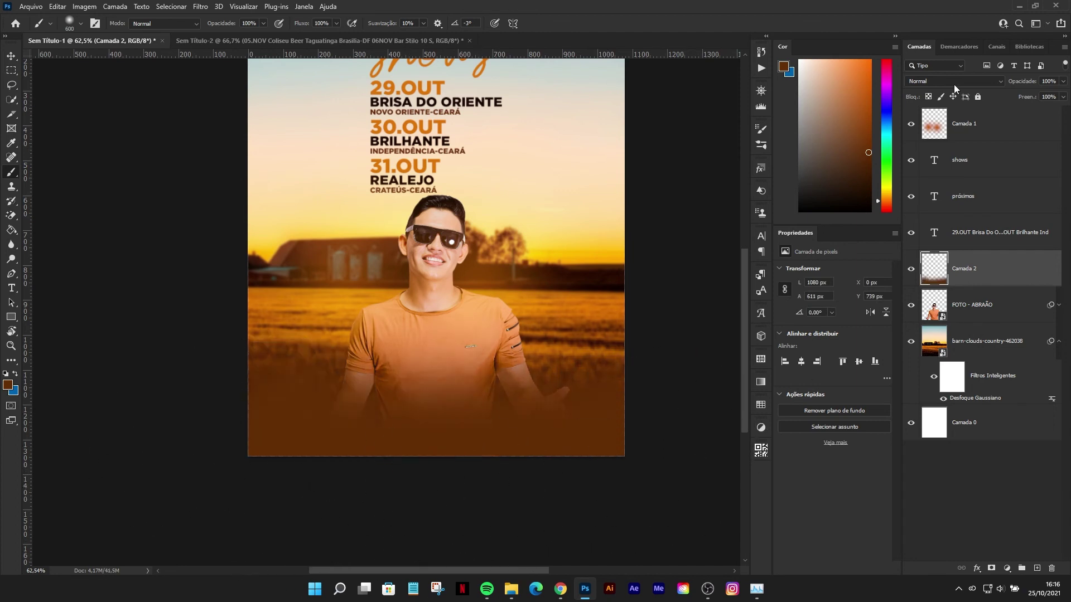
{"action": "left_click", "coordinate": [1064, 81]}
{"action": "left_click_drag", "start_coordinate": [1065, 93], "coordinate": [1054, 95]}
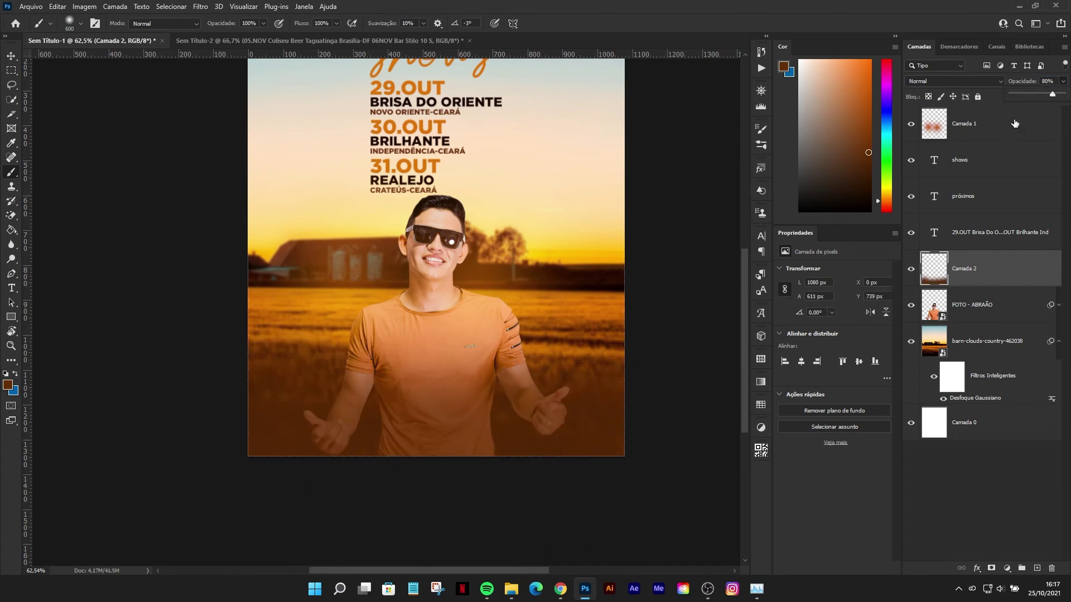
Step: Apply Add Noise at 4% to the brown layer
{"action": "scroll", "coordinate": [485, 440], "scroll_direction": "down", "scroll_amount": 2}
{"action": "scroll", "coordinate": [469, 429], "scroll_direction": "up", "scroll_amount": 3}
{"action": "scroll", "coordinate": [463, 429], "scroll_direction": "up", "scroll_amount": 1}
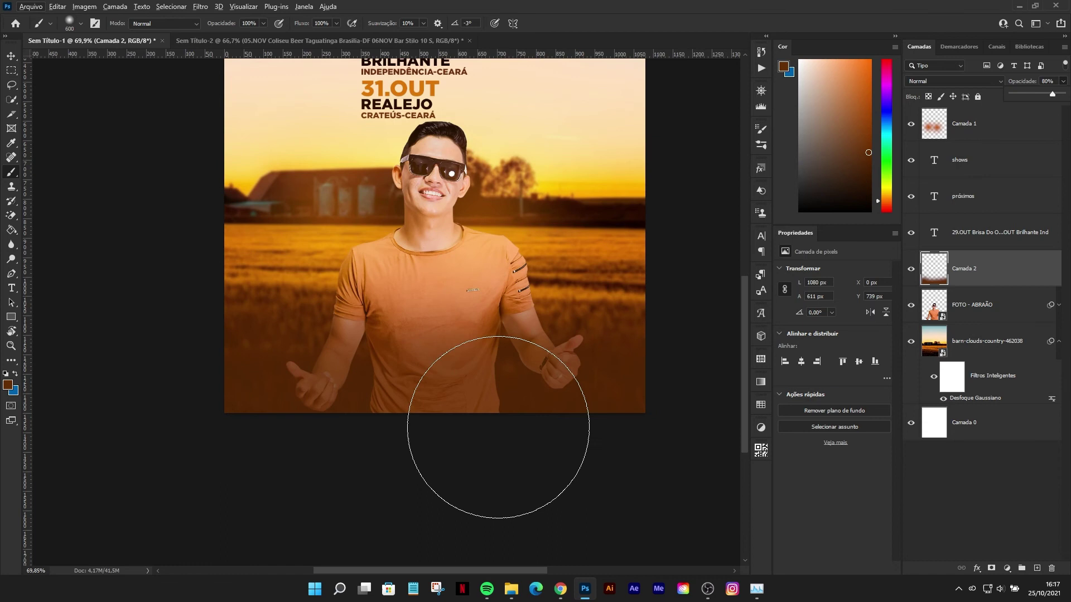
{"action": "left_click", "coordinate": [201, 7]}
{"action": "left_click", "coordinate": [397, 212]}
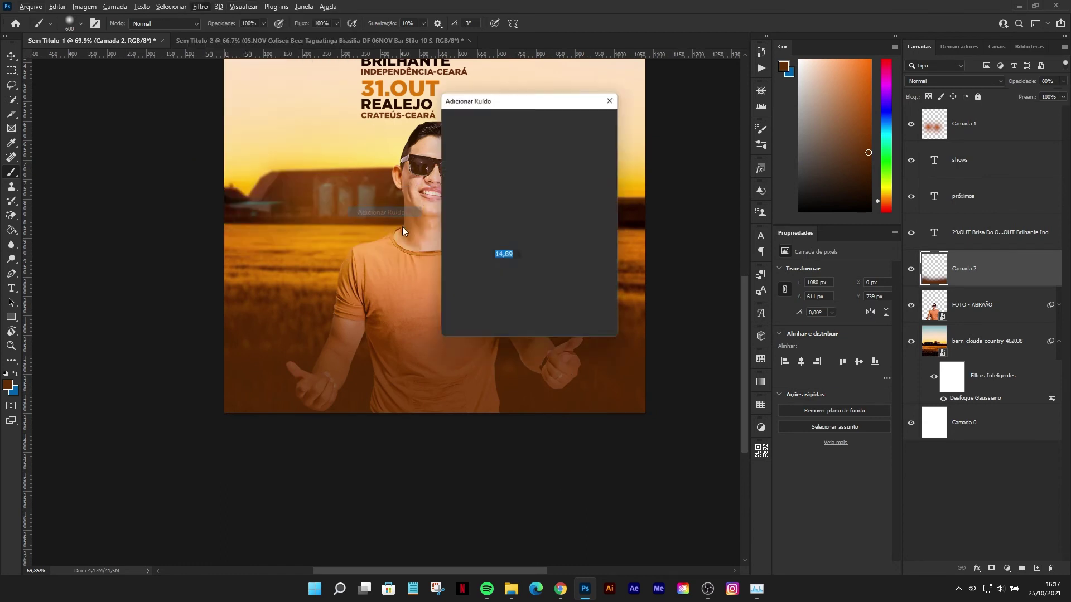
{"action": "type", "text": "4"}
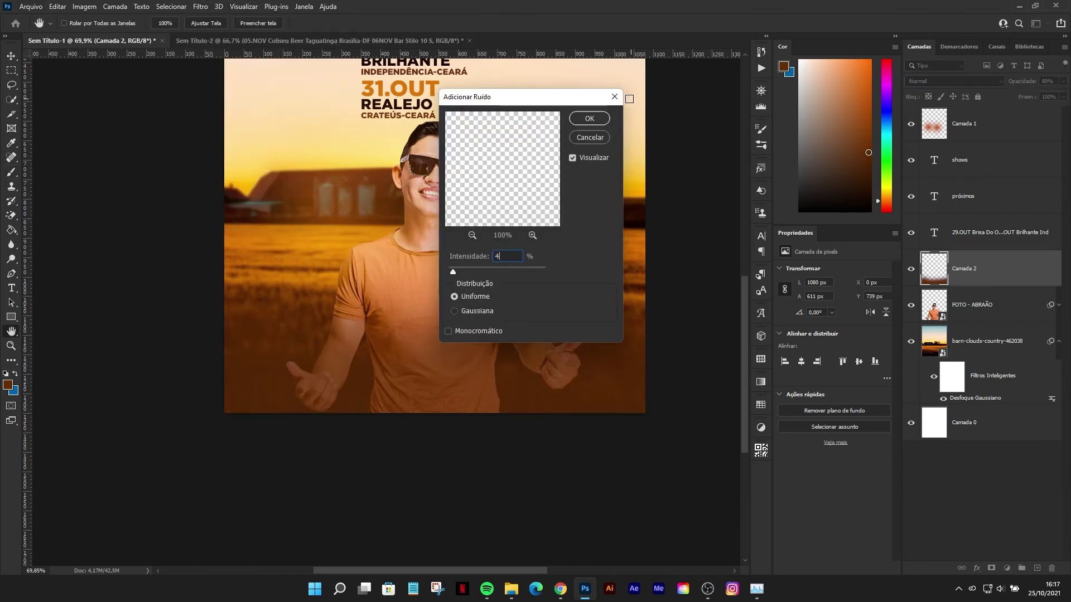
{"action": "key", "text": "Return"}
{"action": "left_click", "coordinate": [1020, 318]}
Step: Mask the FOTO - ABRAÃO layer so the man's lower shirt and hands fade into the field
{"action": "left_click", "coordinate": [992, 570]}
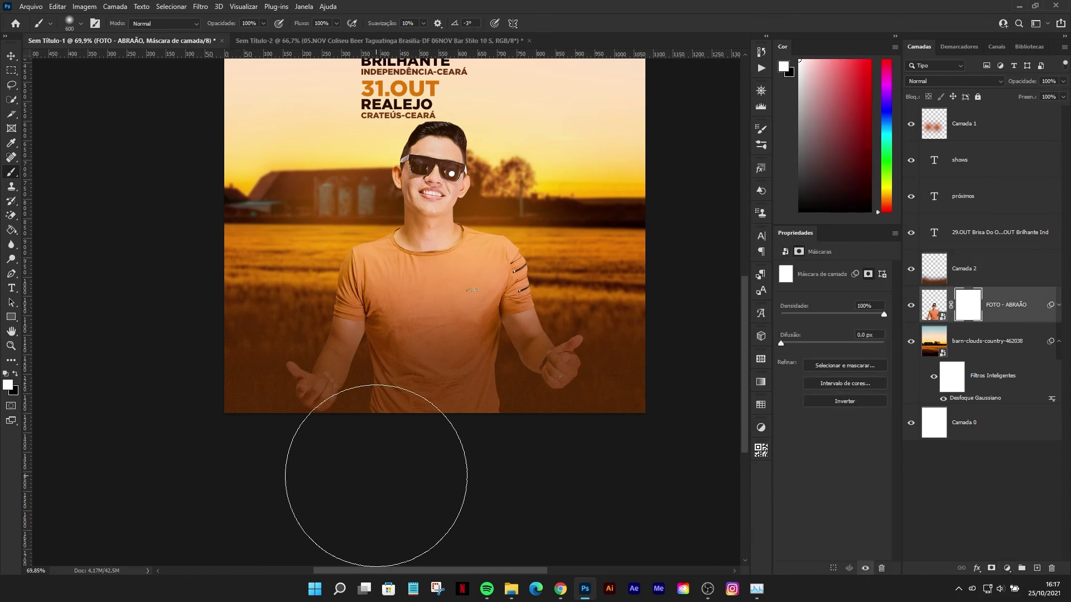
{"action": "mouse_move", "coordinate": [376, 477]}
{"action": "left_mouse_down"}
{"action": "mouse_move", "coordinate": [513, 491]}
{"action": "mouse_move", "coordinate": [617, 454]}
{"action": "mouse_move", "coordinate": [550, 467]}
{"action": "mouse_move", "coordinate": [257, 459]}
{"action": "left_mouse_up"}
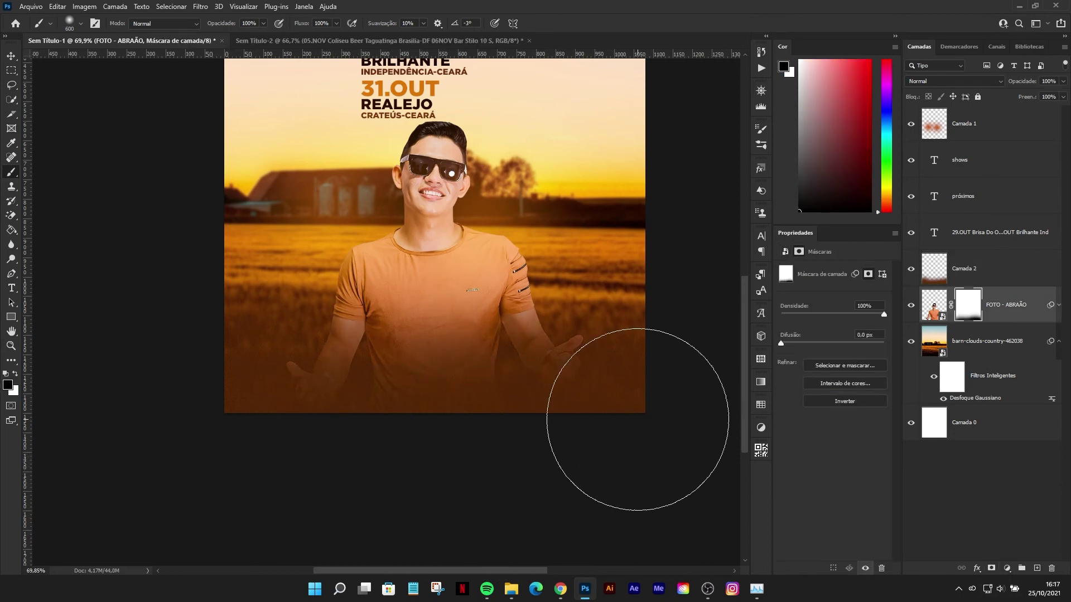
{"action": "key", "text": "ctrl+0"}
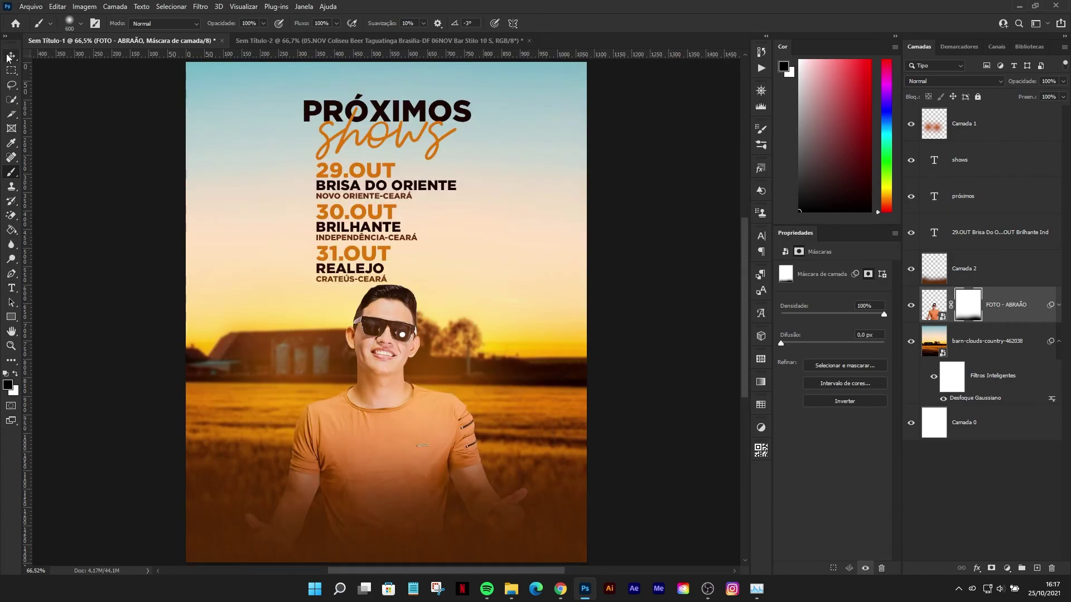
Step: Place the ABRAÃO sales logo PNG from the 2021 folder as an embedded layer
{"action": "key", "text": "ctrl+shift+p"}
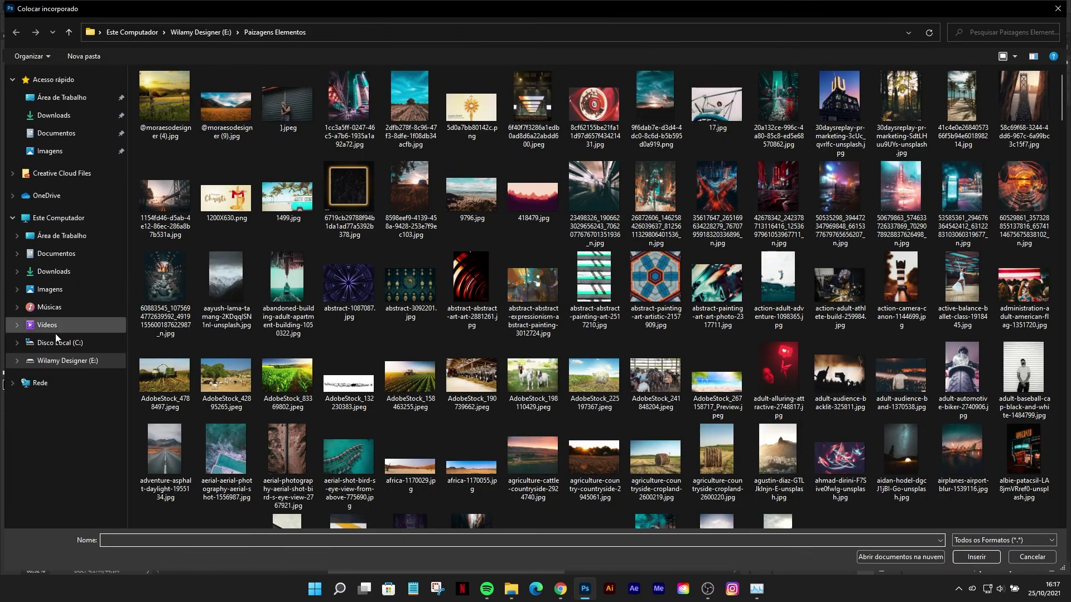
{"action": "left_click", "coordinate": [62, 360]}
{"action": "type", "text": "apple-music-3.svg"}
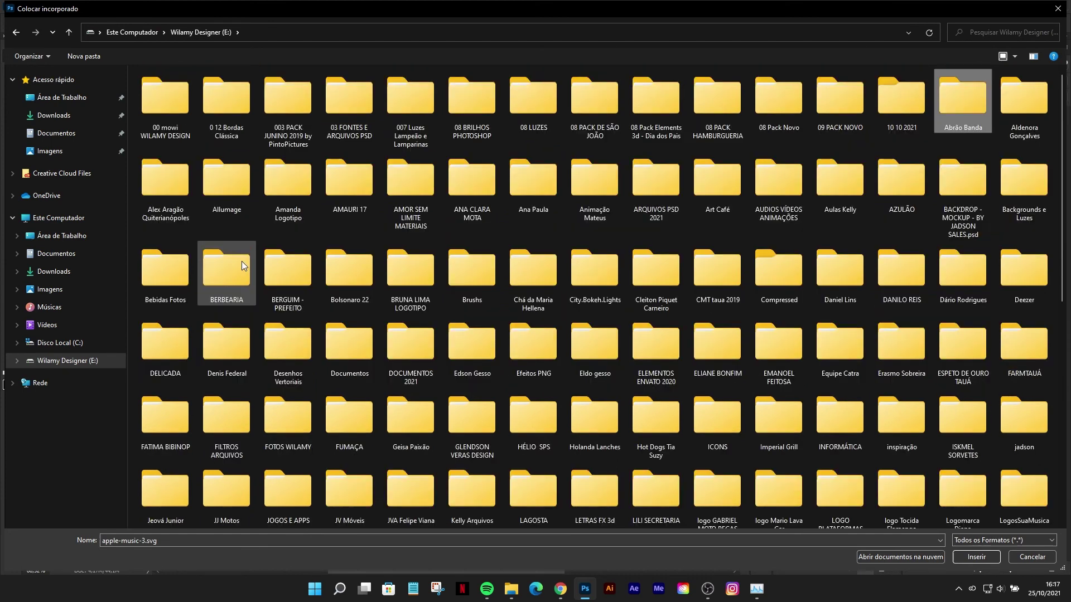
{"action": "key", "text": "Return"}
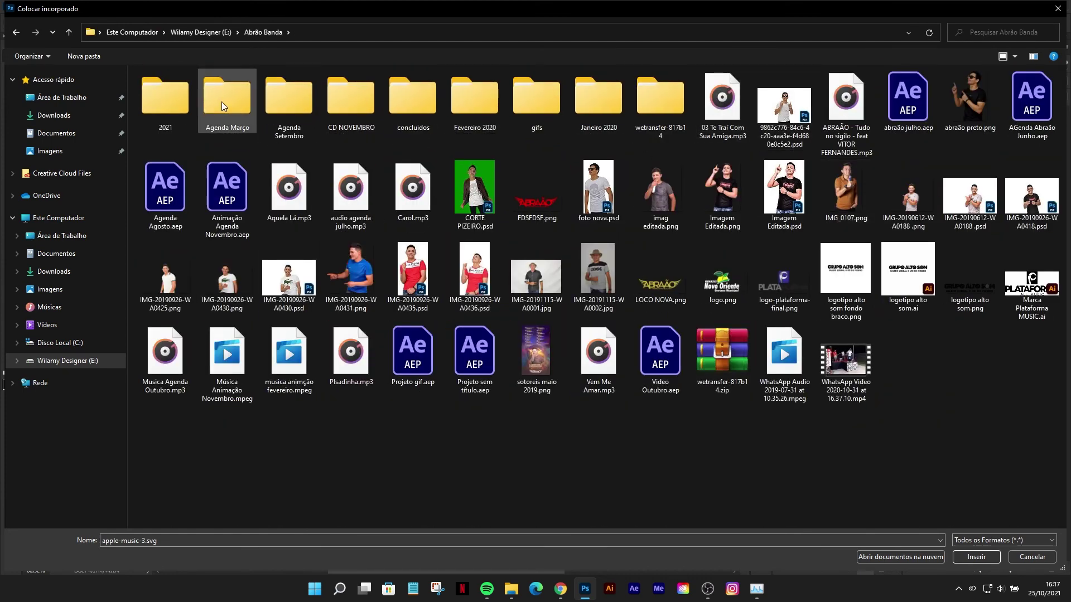
{"action": "double_click", "coordinate": [165, 106]}
{"action": "double_click", "coordinate": [731, 198]}
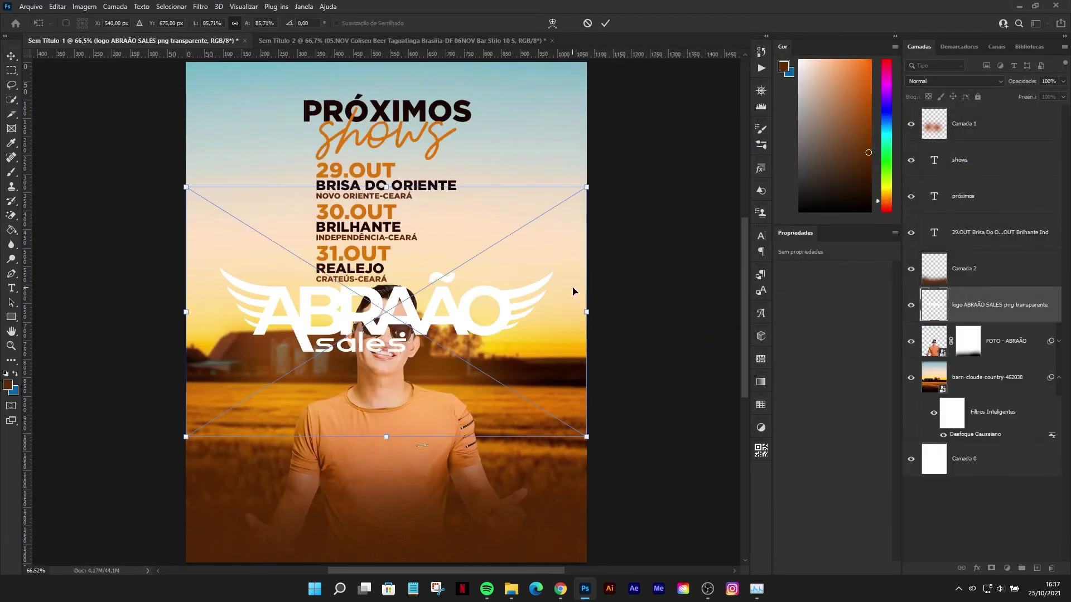
{"action": "left_click", "coordinate": [604, 24]}
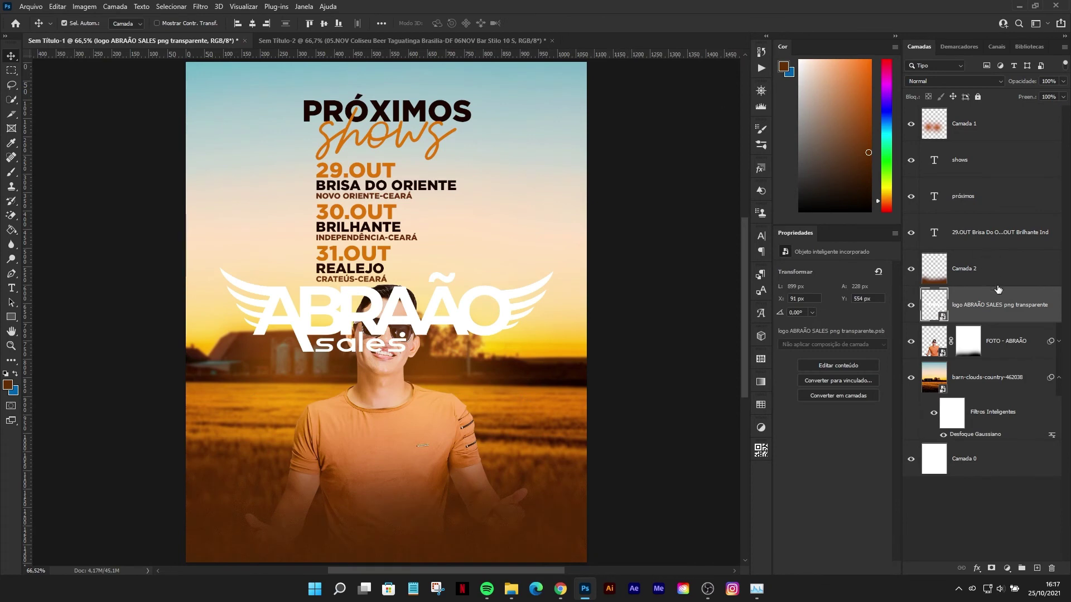
Step: Move the logo layer to the top and shrink the logo near the poster's bottom
{"action": "left_click_drag", "start_coordinate": [998, 289], "coordinate": [977, 114]}
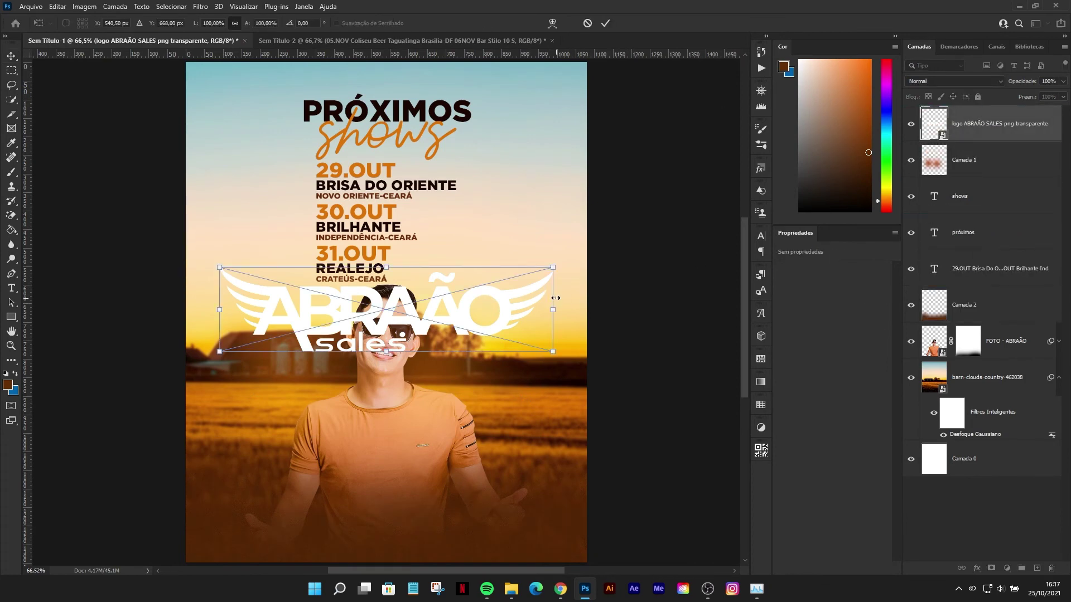
{"action": "mouse_move", "coordinate": [552, 309]}
{"action": "left_mouse_down"}
{"action": "mouse_move", "coordinate": [450, 309]}
{"action": "mouse_move", "coordinate": [401, 489]}
{"action": "mouse_move", "coordinate": [446, 489]}
{"action": "mouse_move", "coordinate": [391, 497]}
{"action": "left_mouse_up"}
{"action": "key", "text": "Return"}
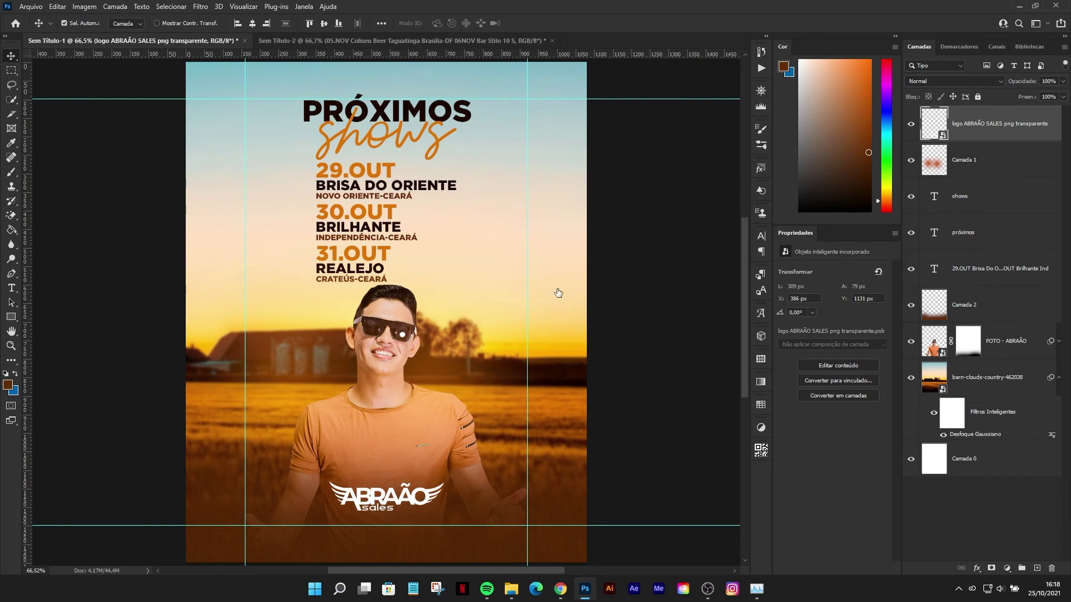
{"action": "key", "text": "F2"}
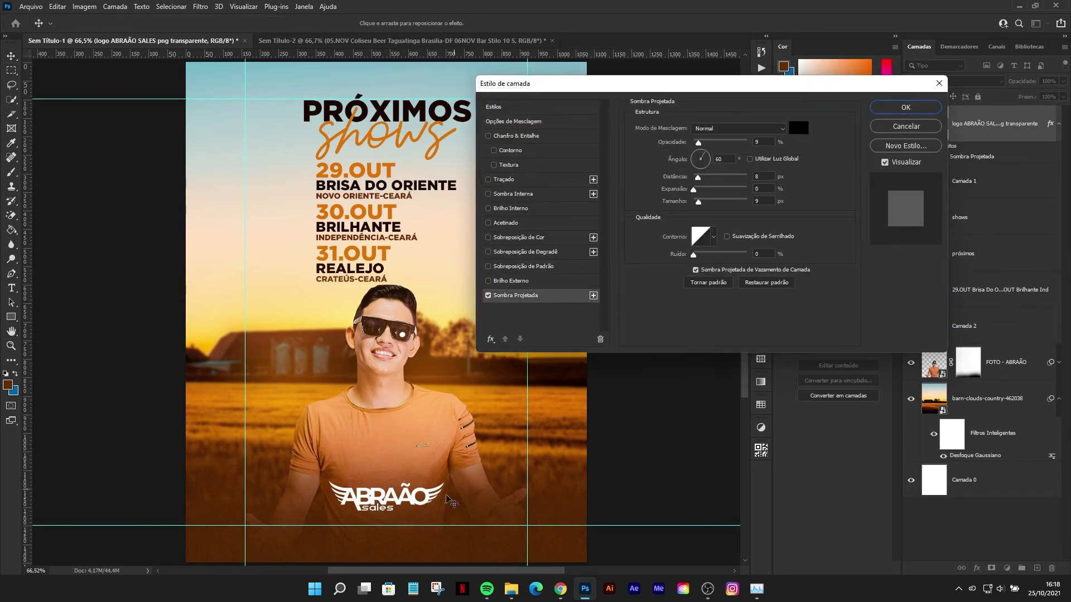
Step: Push the logo's drop shadow farther out and add a pale peach colour overlay sampled from the poster's orange
{"action": "left_click_drag", "start_coordinate": [451, 502], "coordinate": [430, 510]}
{"action": "left_click", "coordinate": [558, 237]}
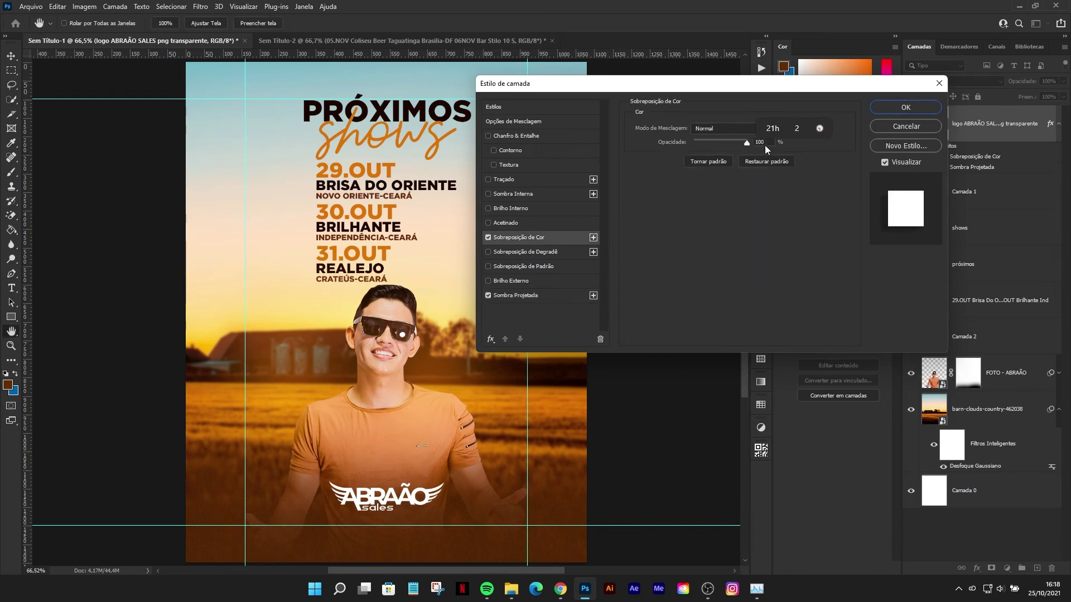
{"action": "left_click", "coordinate": [797, 129]}
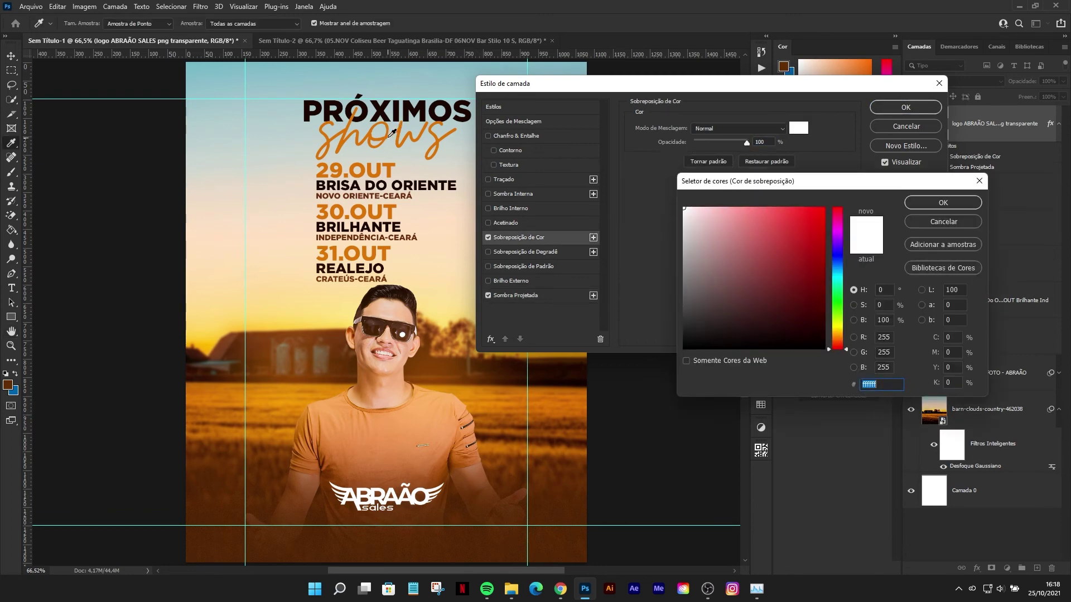
{"action": "left_click", "coordinate": [390, 134]}
{"action": "left_click_drag", "start_coordinate": [796, 233], "coordinate": [722, 189]}
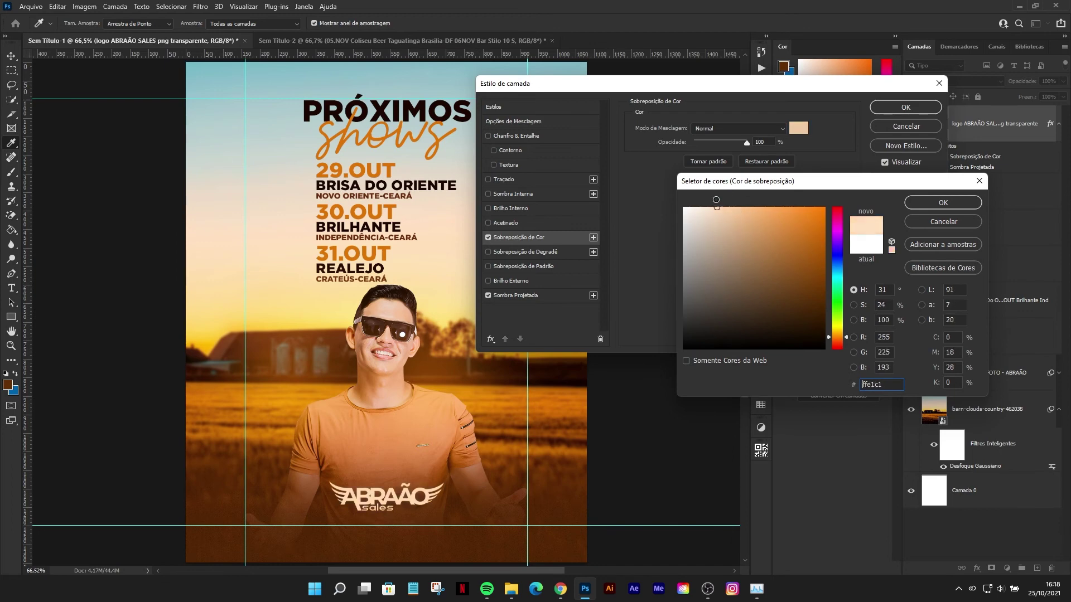
{"action": "left_click", "coordinate": [943, 202]}
{"action": "left_click", "coordinate": [909, 108]}
Step: Enlarge the ABRAÃO SALES logo slightly over the shirt
{"action": "key", "text": "ctrl+t"}
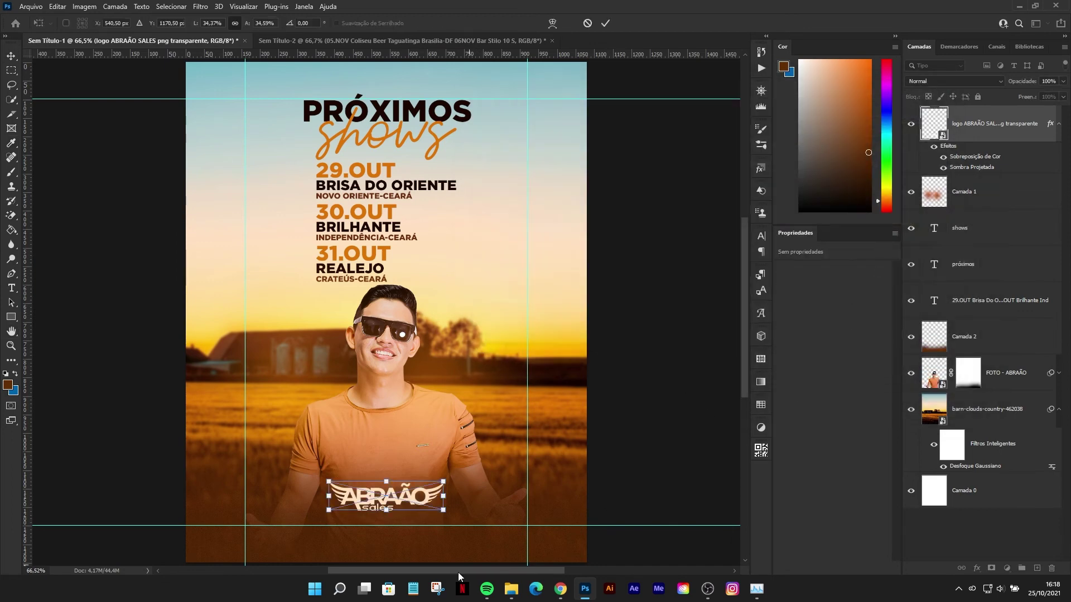
{"action": "left_click_drag", "start_coordinate": [446, 495], "coordinate": [450, 495]}
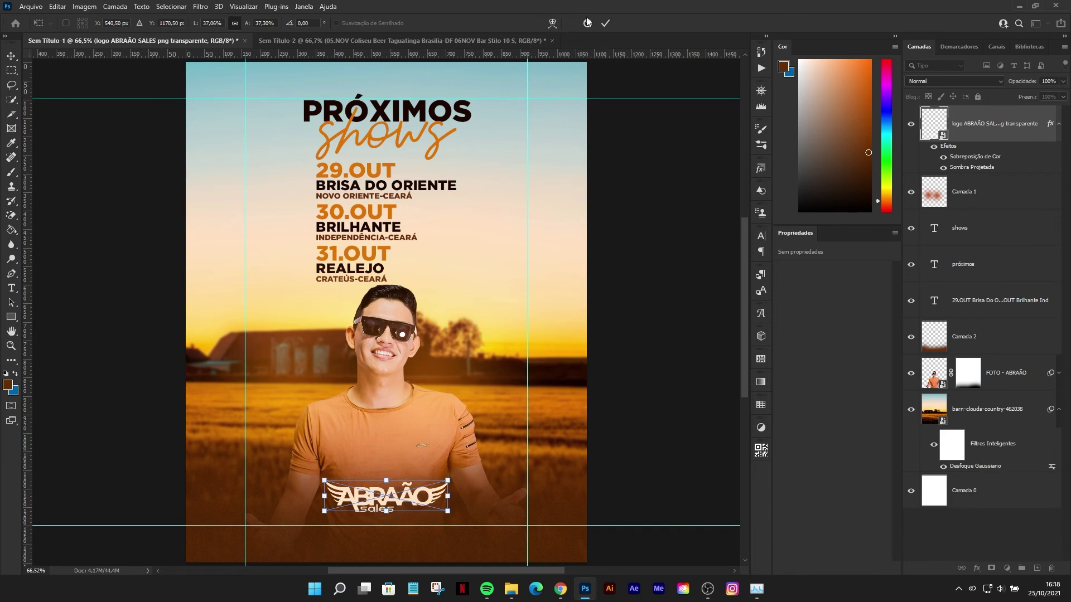
{"action": "left_click", "coordinate": [605, 22]}
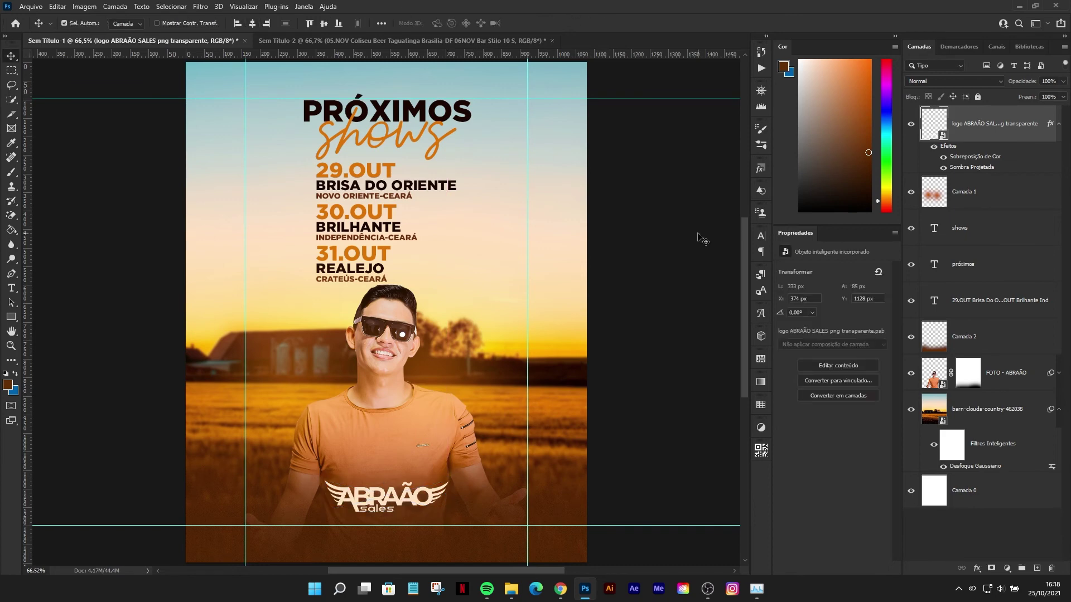
Step: Hide the cyan guides and collapse the field photo's smart filters and the logo's effects list
{"action": "key", "text": "ctrl+semicolon"}
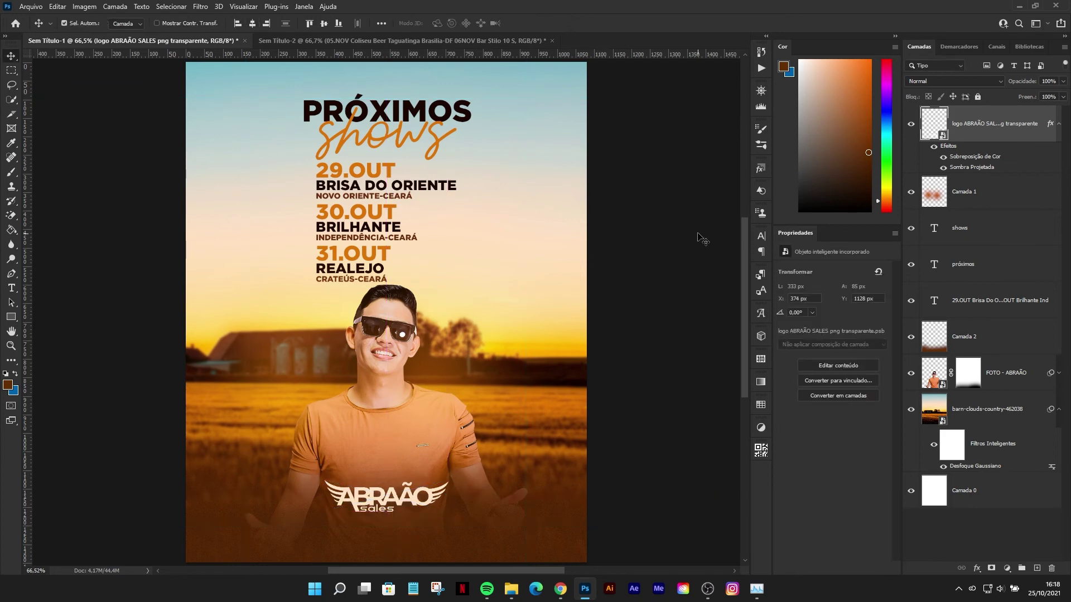
{"action": "left_click", "coordinate": [992, 503]}
{"action": "left_click", "coordinate": [1058, 408]}
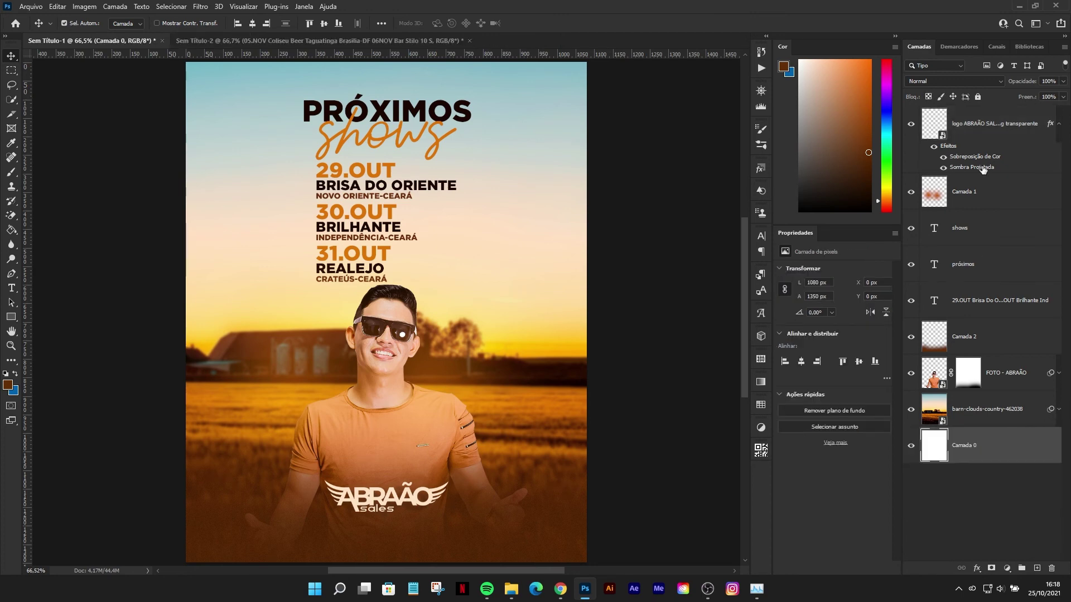
{"action": "left_click", "coordinate": [1060, 122]}
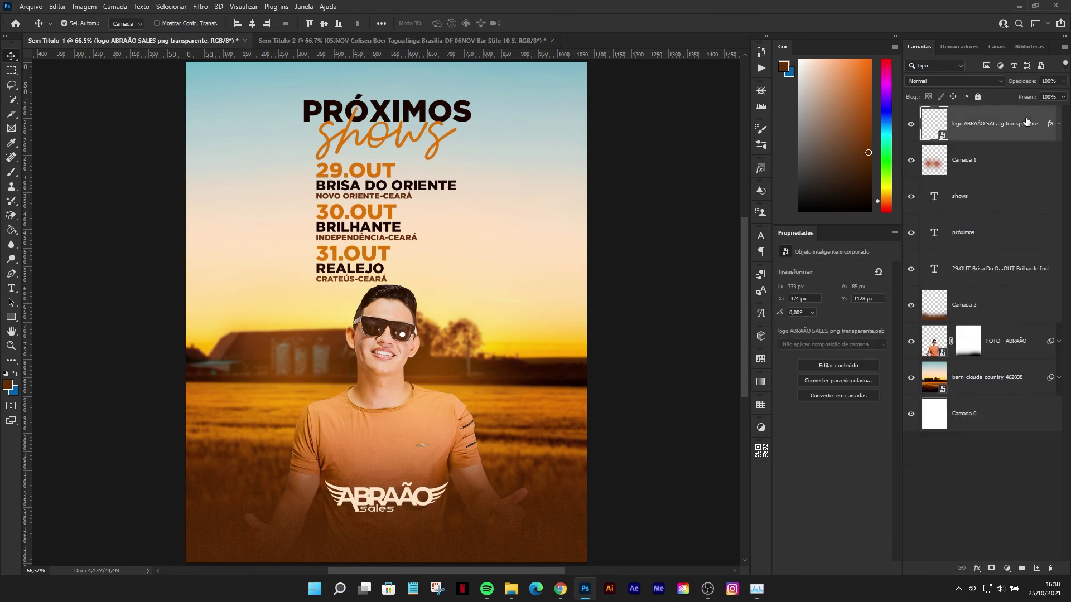
Step: Place the dark grunge texture from the TEXTUTAS GIZ MODERNAS folder into the poster
{"action": "key", "text": "ctrl+shift+p"}
{"action": "key", "text": "BackSpace"}
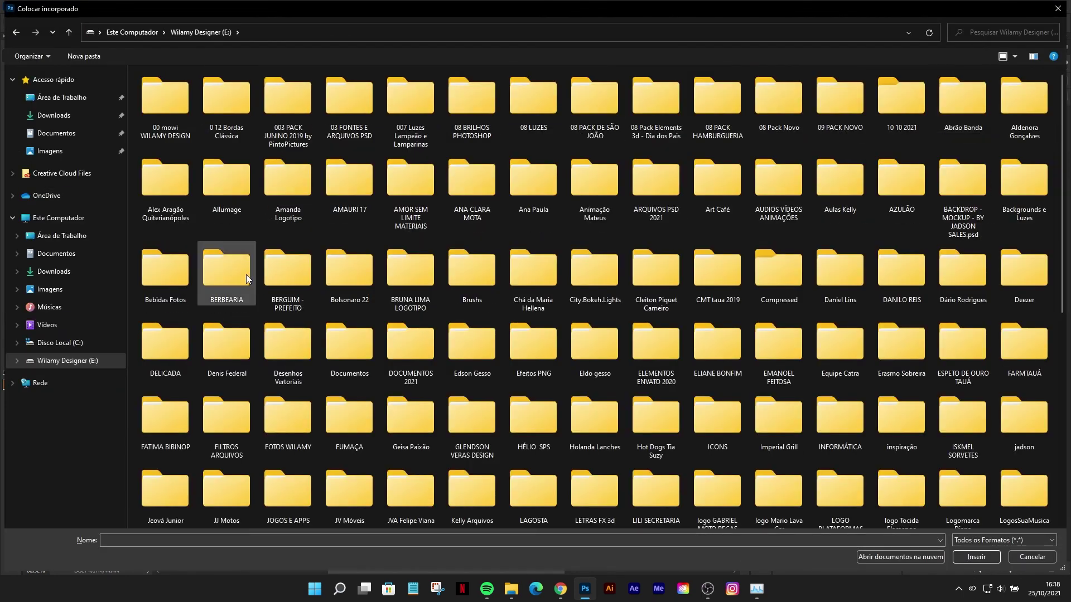
{"action": "scroll", "coordinate": [237, 273], "scroll_direction": "down", "scroll_amount": 10}
{"action": "key", "text": "Return"}
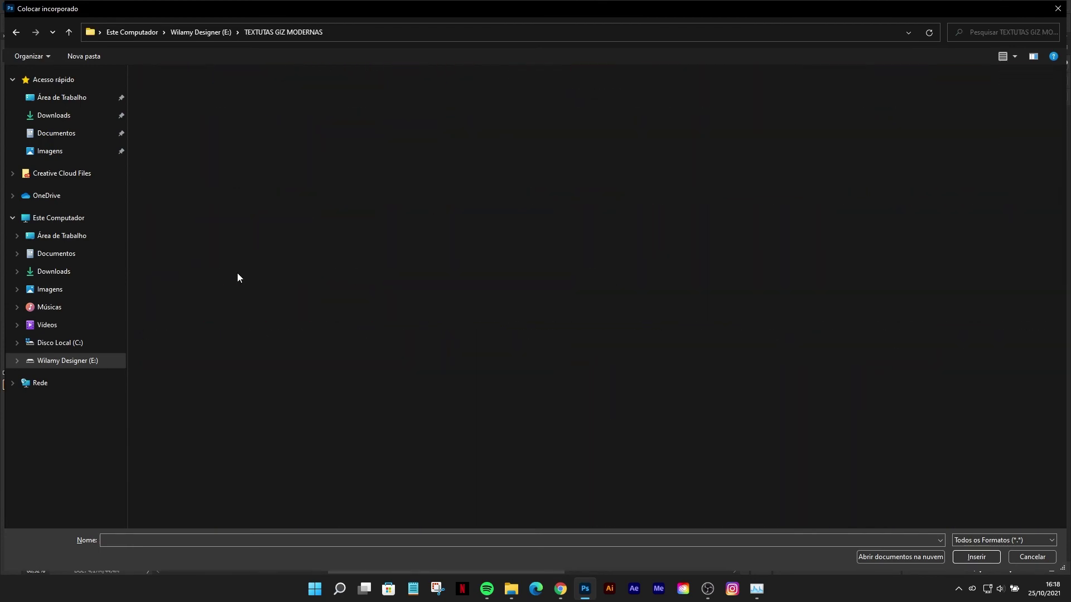
{"action": "double_click", "coordinate": [472, 100]}
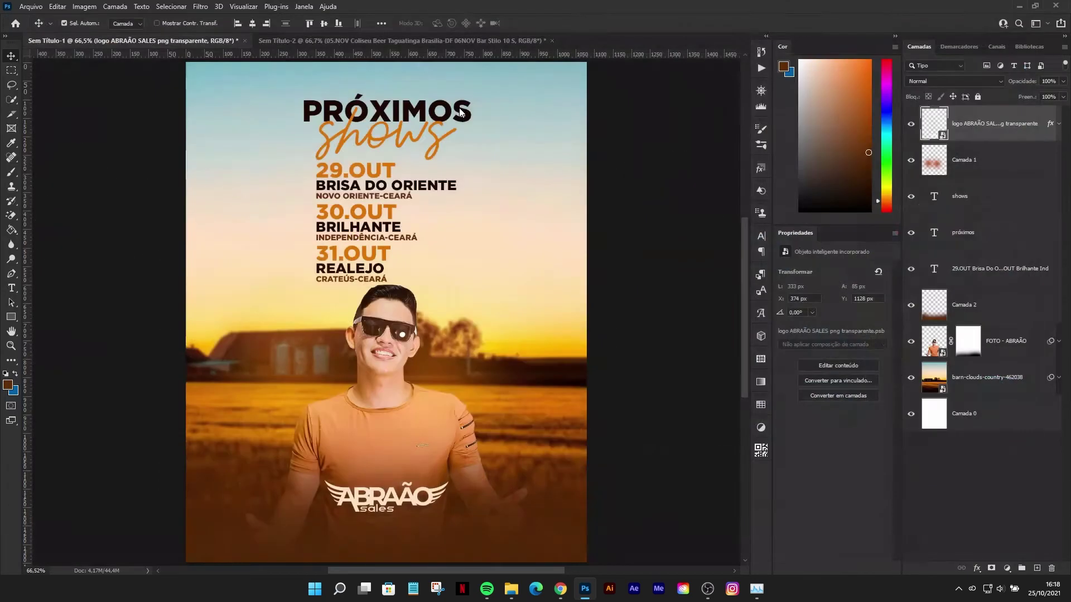
Step: Rotate the texture a quarter turn and enlarge it to cover the whole poster
{"action": "left_click_drag", "start_coordinate": [595, 466], "coordinate": [559, 501]}
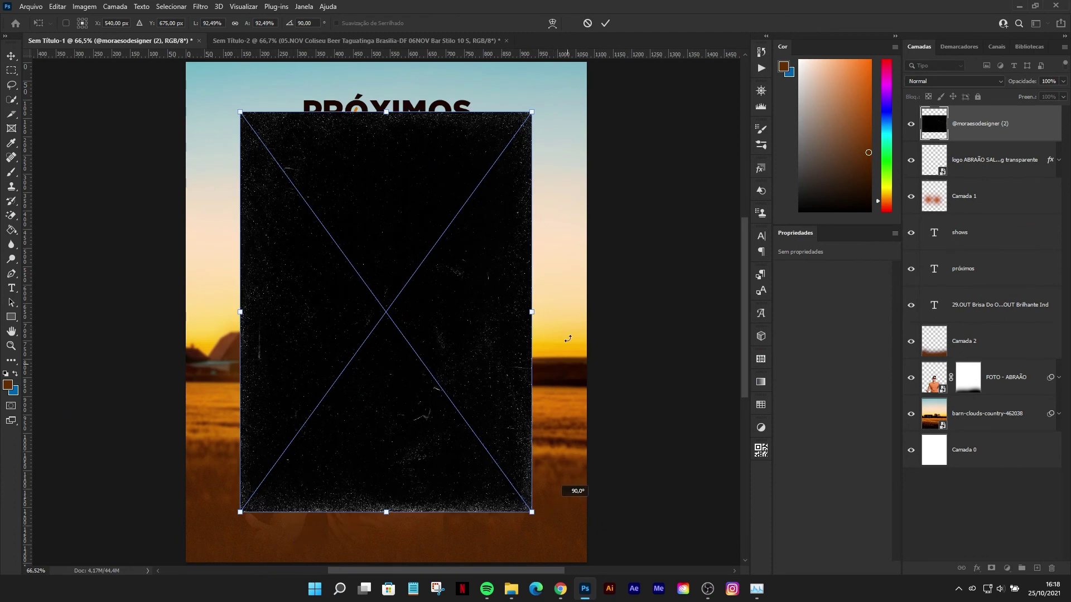
{"action": "left_click_drag", "start_coordinate": [531, 309], "coordinate": [593, 312]}
{"action": "left_click", "coordinate": [605, 23]}
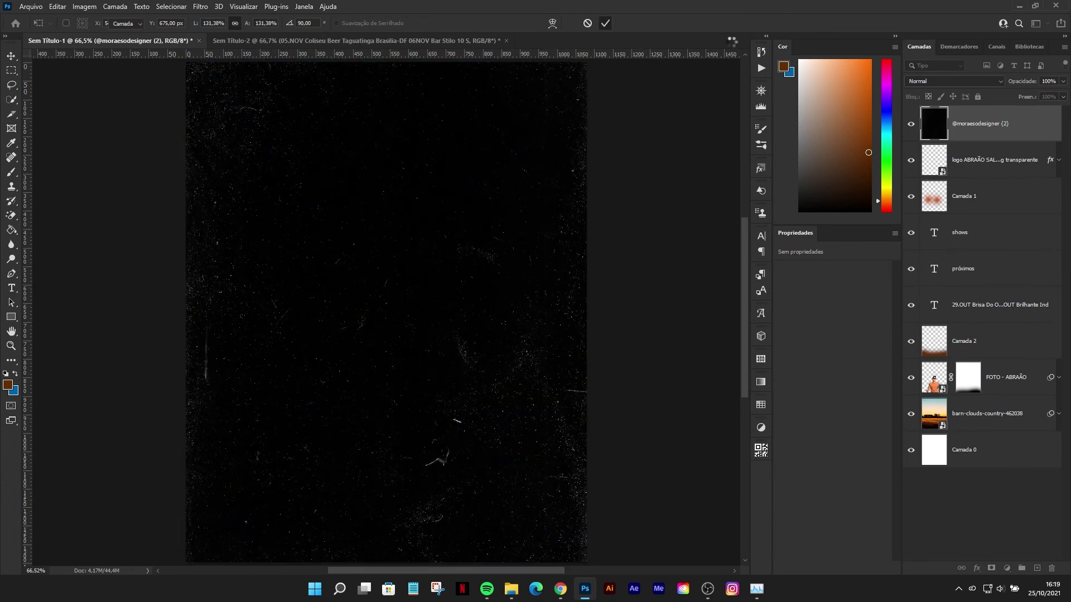
{"action": "left_click", "coordinate": [949, 81]}
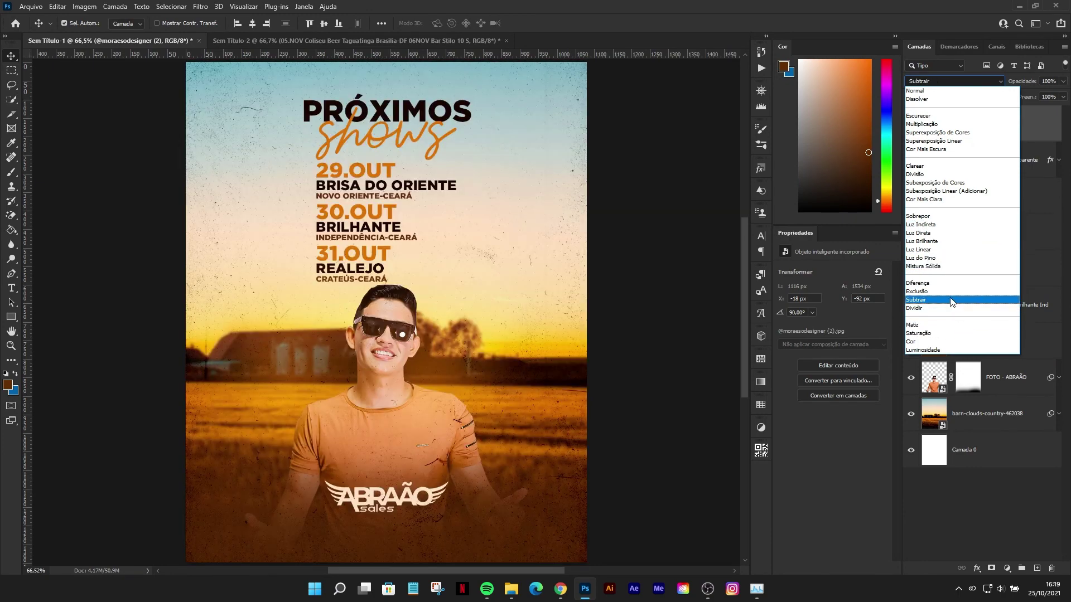
Step: Set the texture's blend mode to Exclusão and add a layer mask, using a 12%-flow brush
{"action": "left_click", "coordinate": [951, 291]}
{"action": "left_click", "coordinate": [993, 568]}
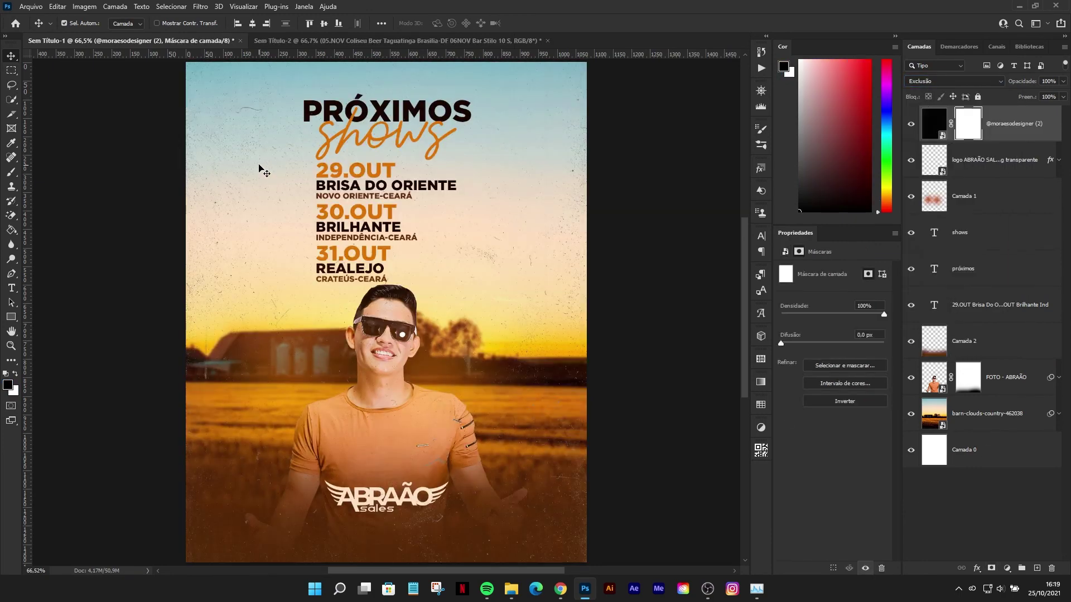
{"action": "key", "text": "b"}
{"action": "type", "text": "12"}
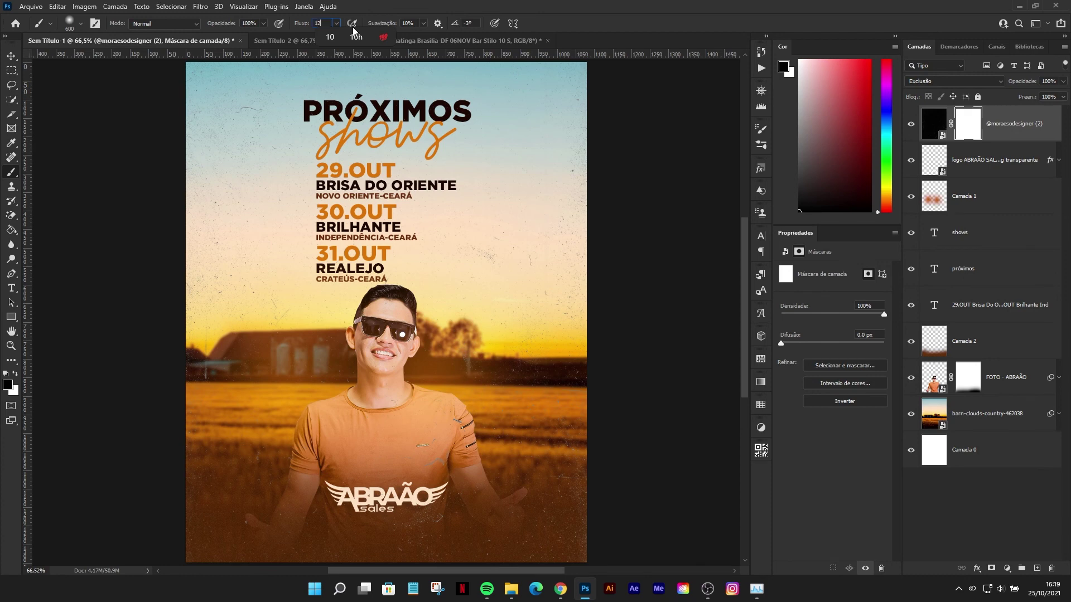
{"action": "key", "text": "Return"}
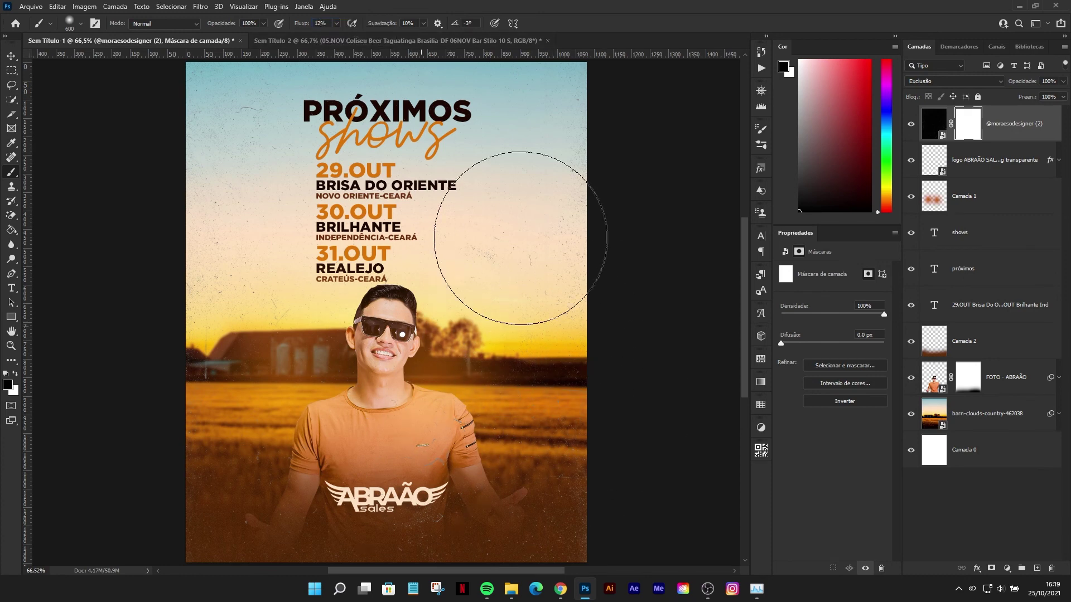
Step: Paint the texture out of the upper-left and upper-right sky, then make a merged copy of all layers
{"action": "left_click_drag", "start_coordinate": [239, 72], "coordinate": [167, 189]}
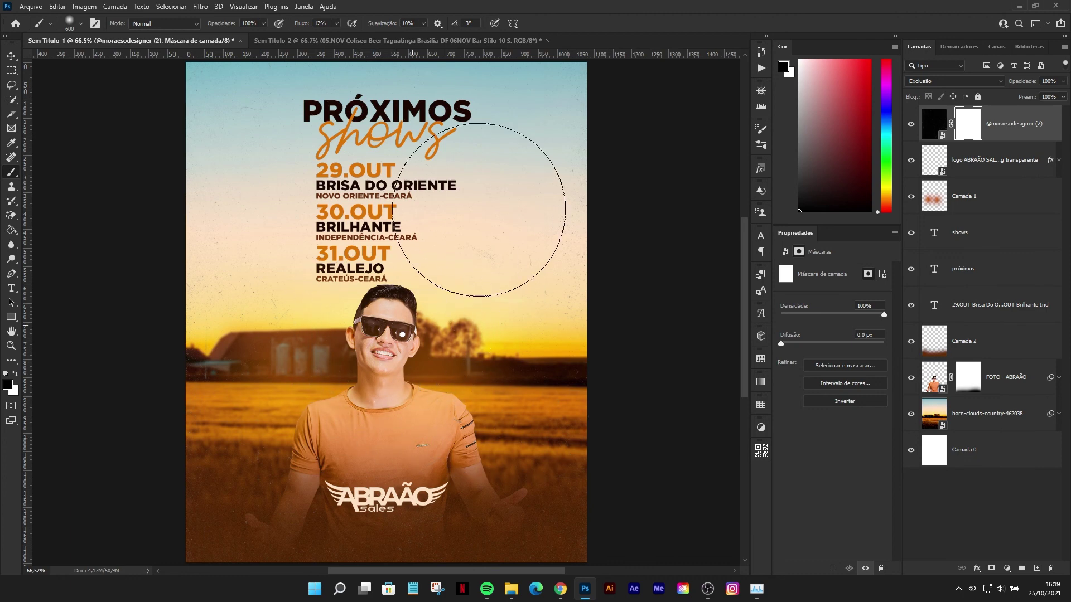
{"action": "left_click_drag", "start_coordinate": [481, 210], "coordinate": [540, 203]}
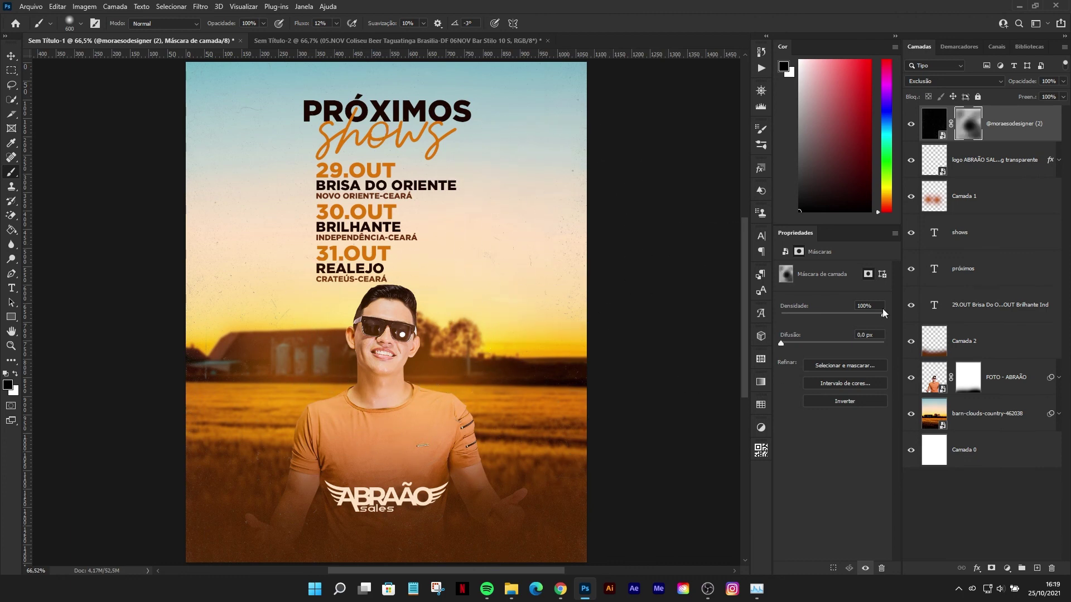
{"action": "left_click", "coordinate": [983, 449], "text": "shift"}
{"action": "key", "text": "ctrl+j"}
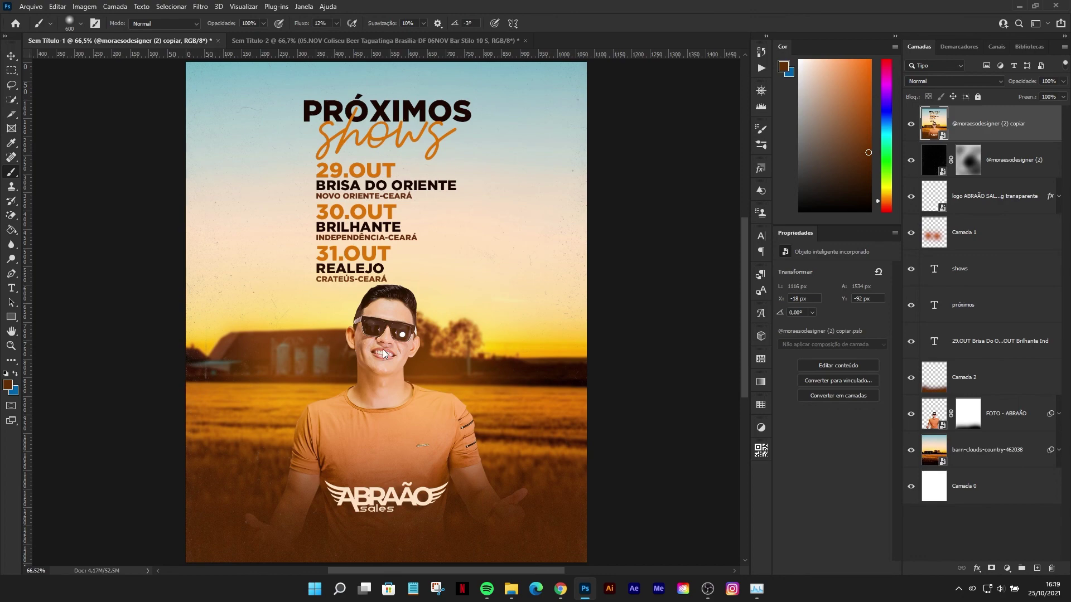
Step: Close Camera Raw without changes and delete the merged poster copy
{"action": "key", "text": "ctrl+shift+a"}
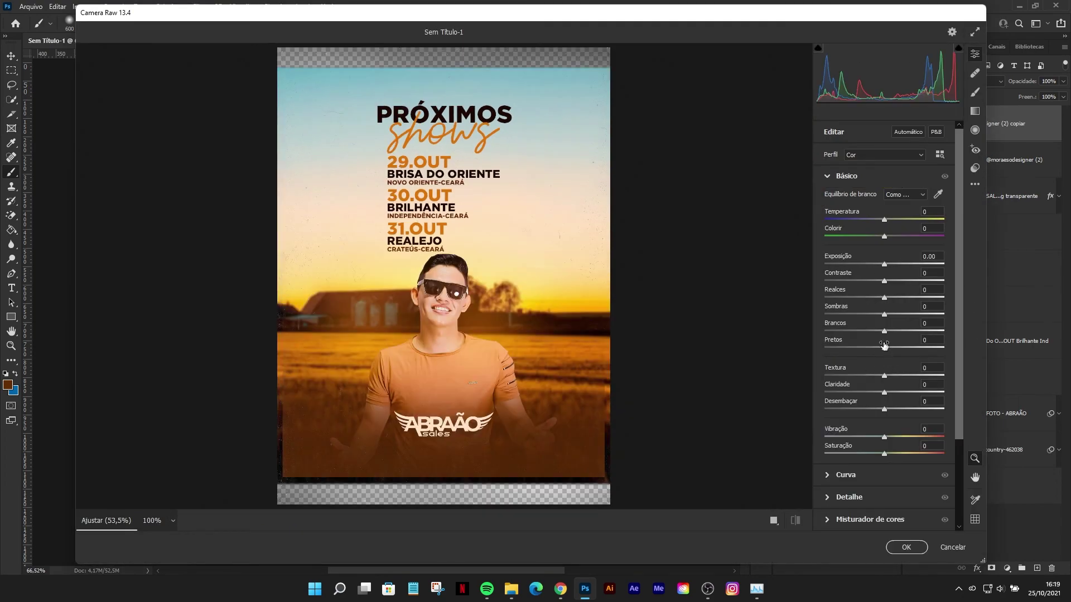
{"action": "left_click", "coordinate": [951, 546]}
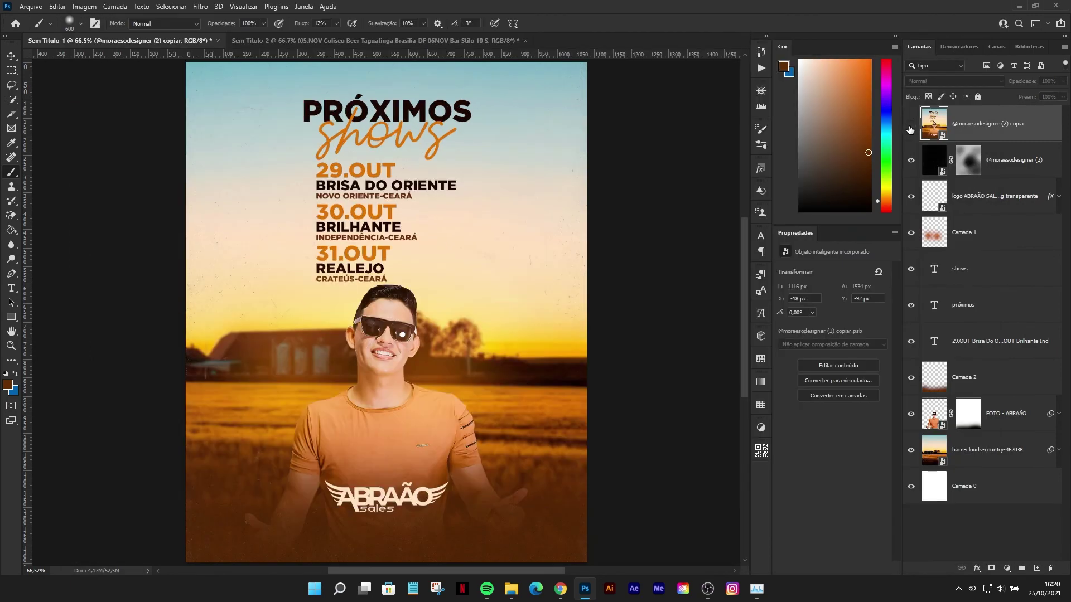
{"action": "key", "text": "Delete"}
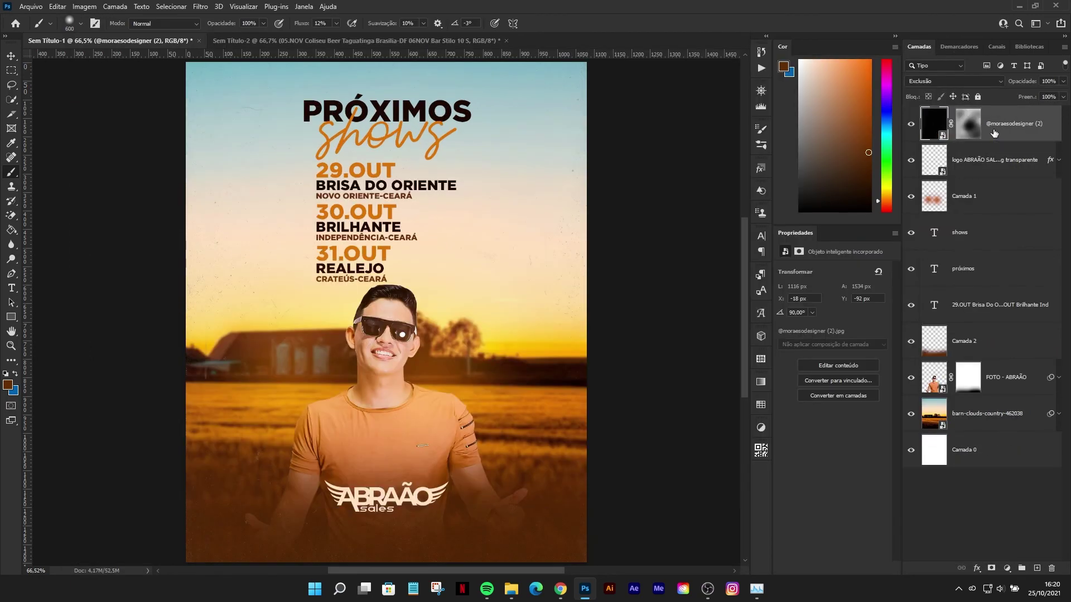
Step: Rename the grunge texture layer to 'textura ]'
{"action": "double_click", "coordinate": [1001, 123]}
{"action": "type", "text": "textura ]"}
{"action": "key", "text": "Return"}
{"action": "left_click", "coordinate": [968, 130]}
{"action": "left_click", "coordinate": [994, 162]}
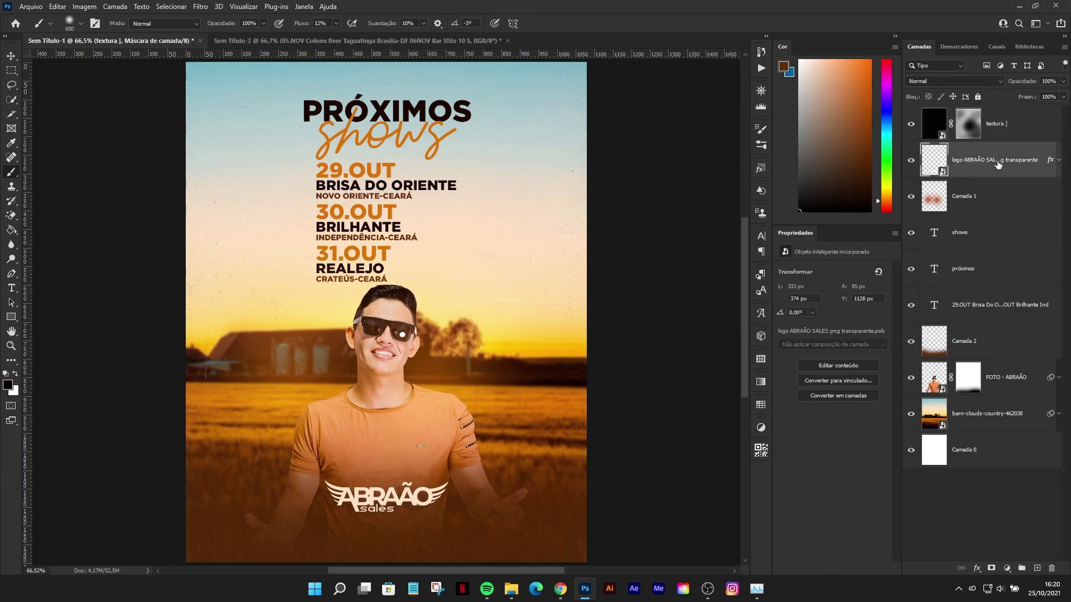
Step: Place the yellow maple leaf from ELEMENTOS ENVATO 2020 above the field photo layer
{"action": "left_click", "coordinate": [989, 413]}
{"action": "key", "text": "ctrl+shift+p"}
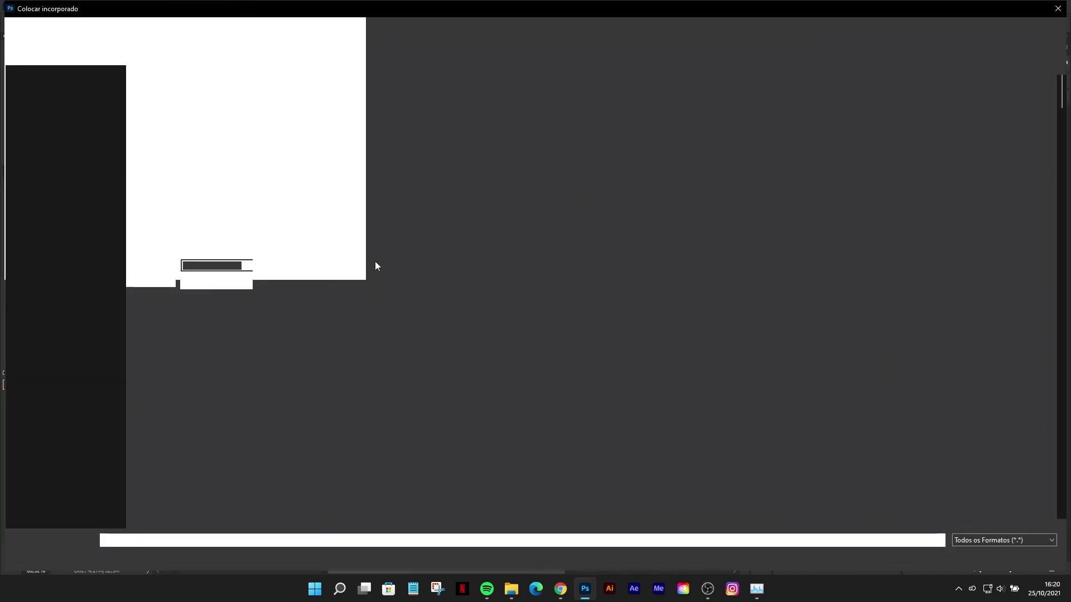
{"action": "left_click", "coordinate": [103, 362]}
{"action": "type", "text": "ele"}
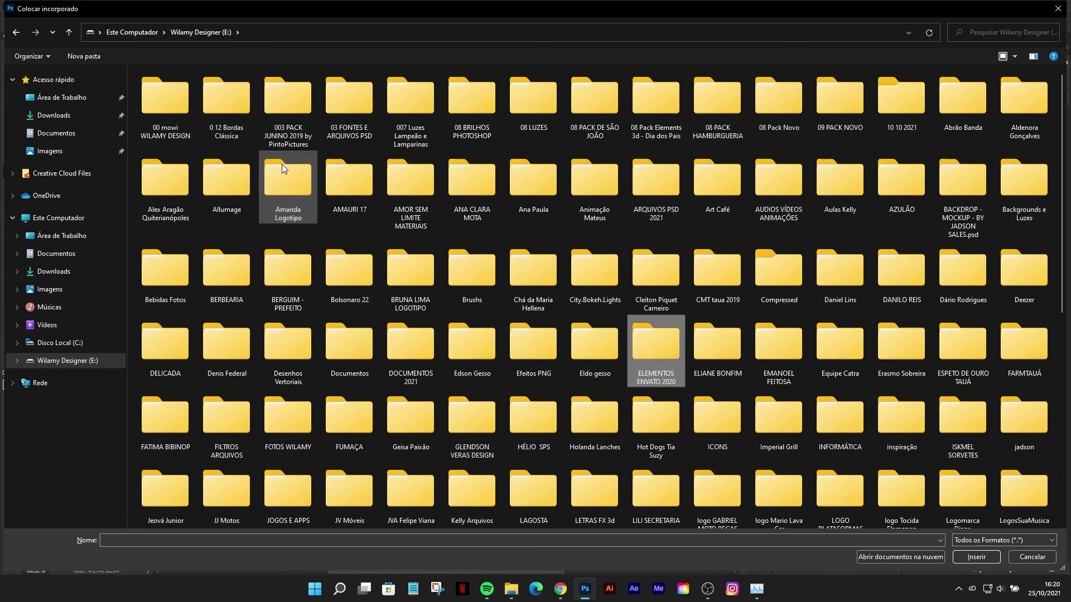
{"action": "key", "text": "Return"}
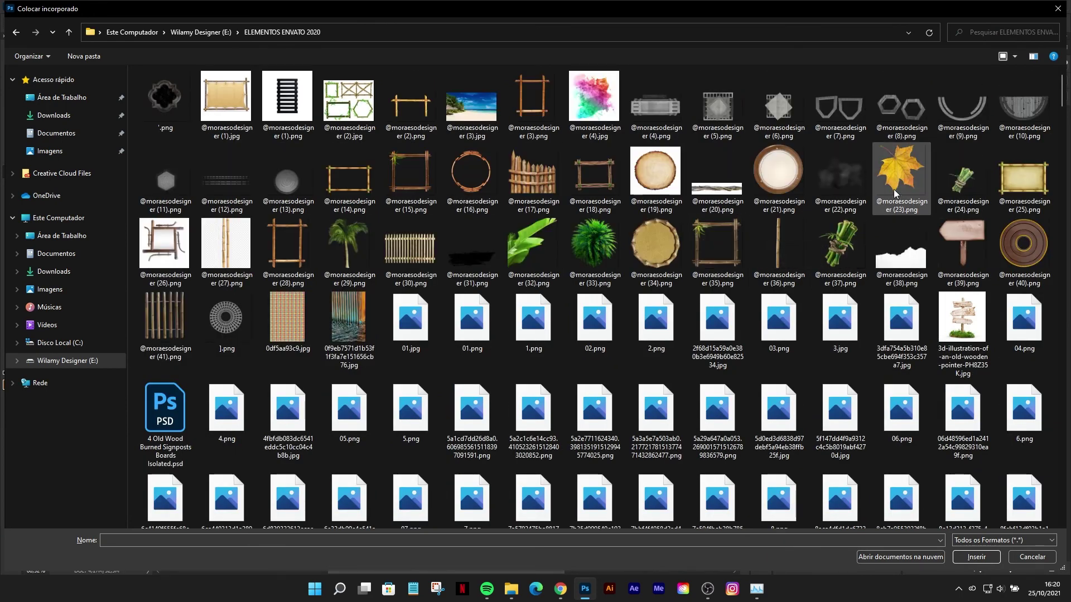
{"action": "key", "text": "Escape"}
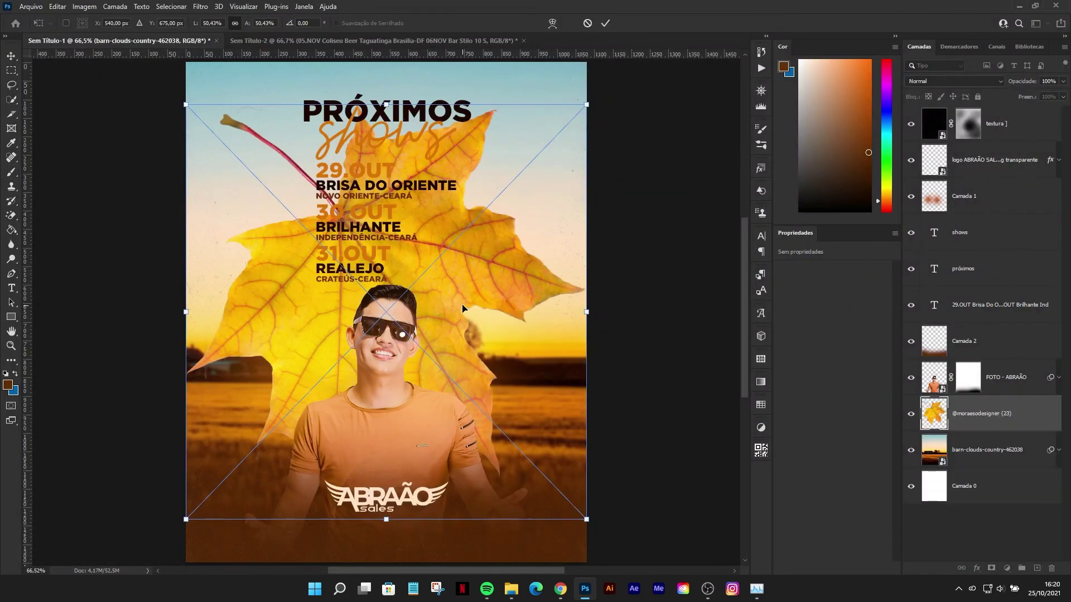
Step: Shrink and rotate the leaf so it tucks behind the man's shoulder
{"action": "right_click", "coordinate": [463, 304]}
{"action": "key", "text": "Escape"}
{"action": "mouse_move", "coordinate": [607, 101]}
{"action": "left_mouse_down"}
{"action": "mouse_move", "coordinate": [340, 178]}
{"action": "mouse_move", "coordinate": [376, 290]}
{"action": "left_mouse_up"}
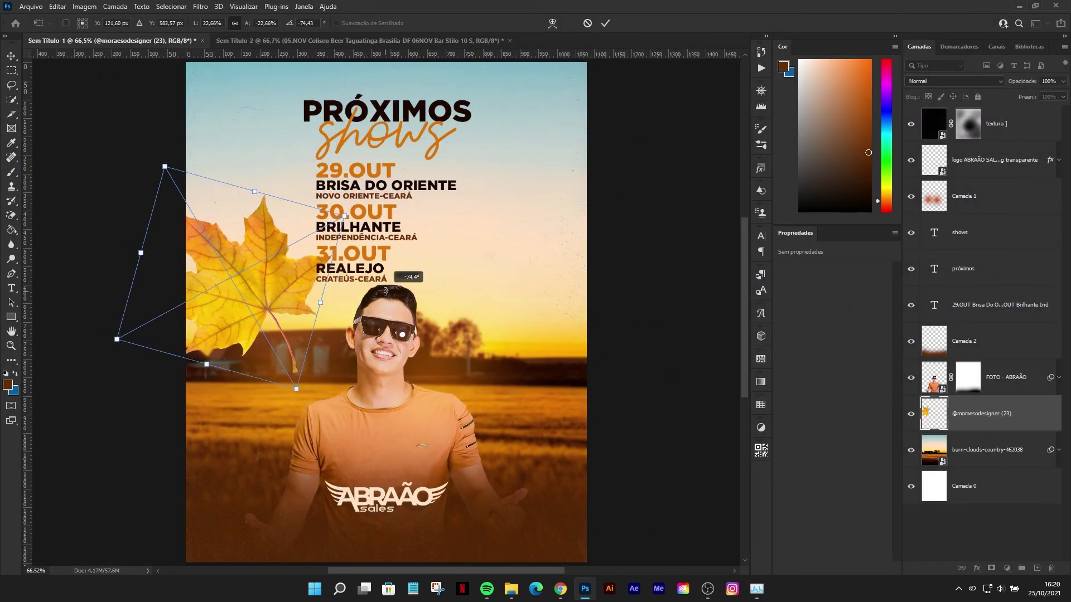
{"action": "left_click_drag", "start_coordinate": [229, 265], "coordinate": [345, 418]}
{"action": "left_click", "coordinate": [605, 23]}
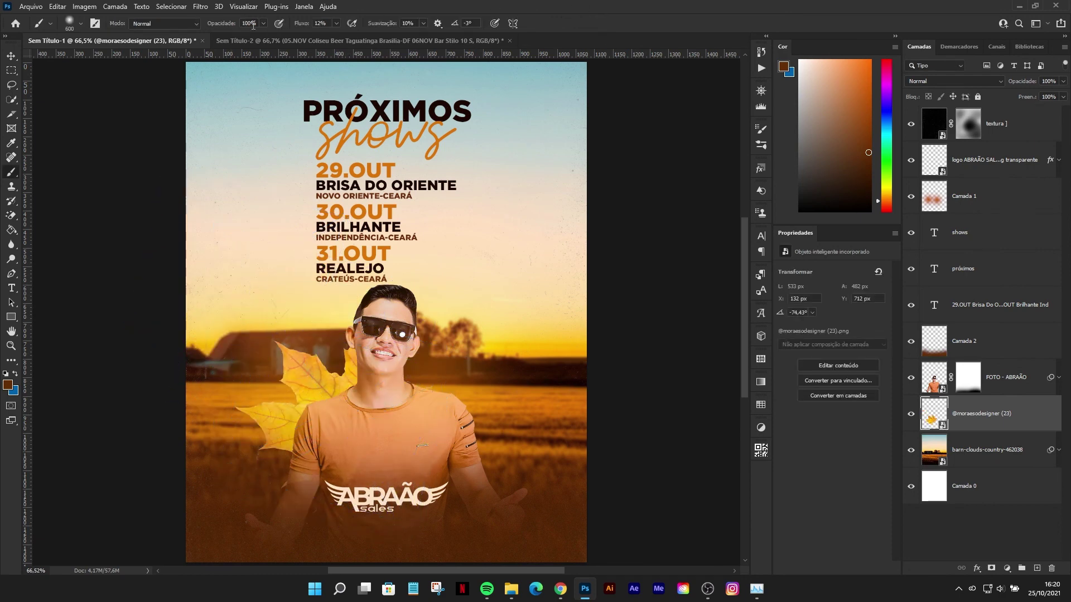
{"action": "left_click", "coordinate": [200, 6]}
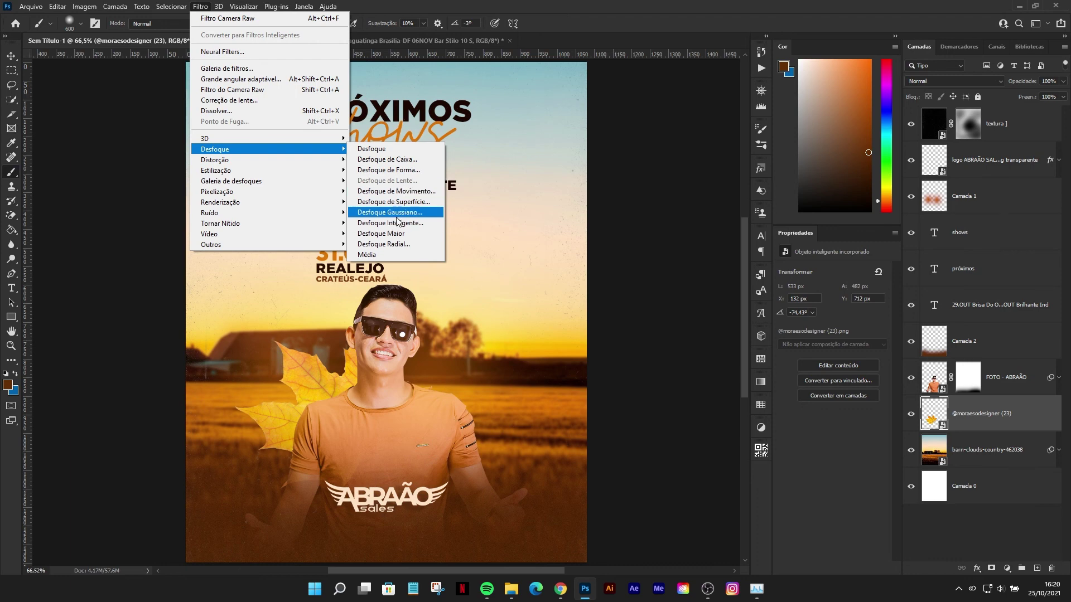
Step: Soften the leaf with a Gaussian Blur of radius 8,6
{"action": "left_click", "coordinate": [390, 212]}
{"action": "left_click_drag", "start_coordinate": [675, 243], "coordinate": [695, 247]}
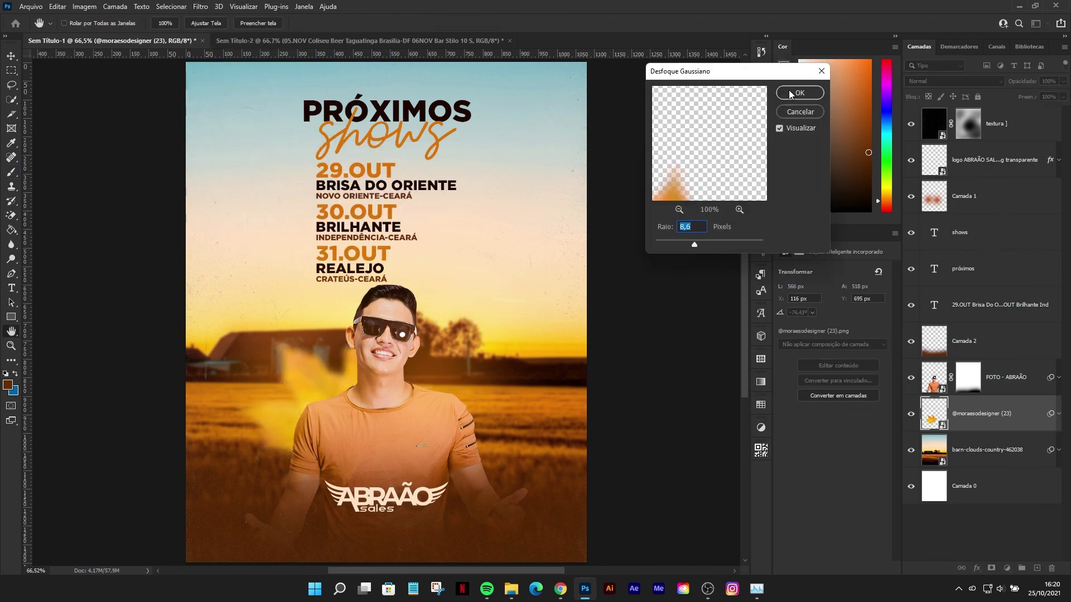
{"action": "left_click", "coordinate": [809, 94]}
Step: Enlarge the leaf, move it up behind the man, and nudge it slightly down
{"action": "key", "text": "ctrl+t"}
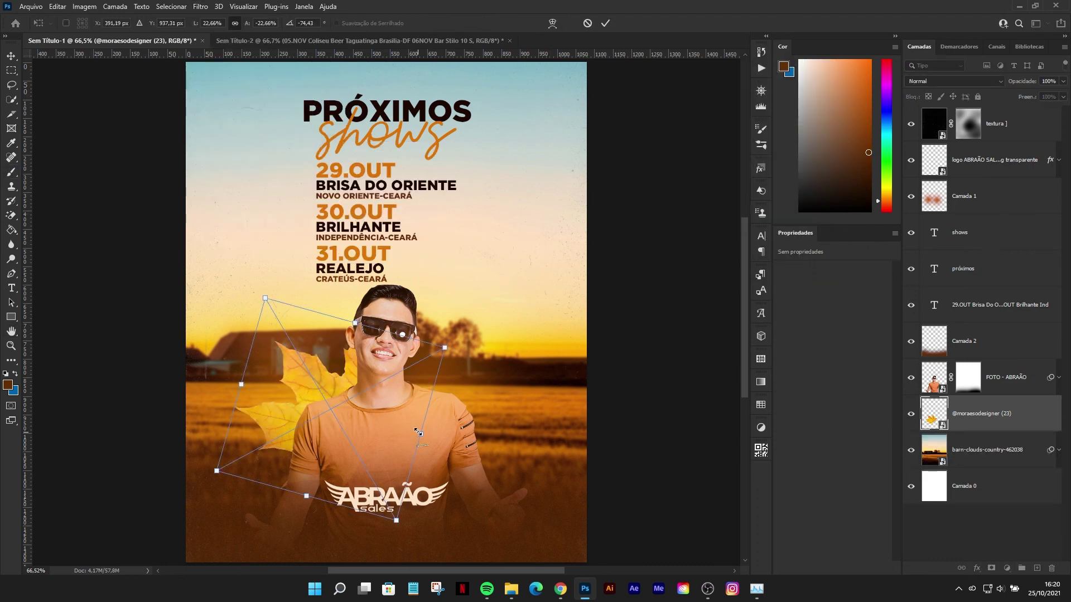
{"action": "left_click_drag", "start_coordinate": [418, 432], "coordinate": [518, 289]}
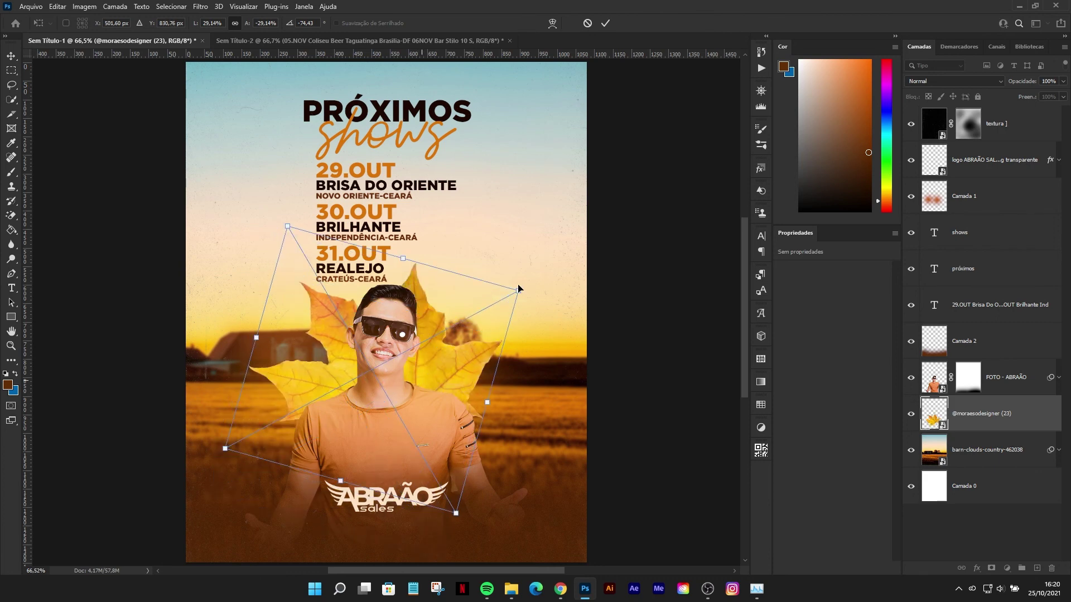
{"action": "key", "text": "Return"}
{"action": "key", "text": "b"}
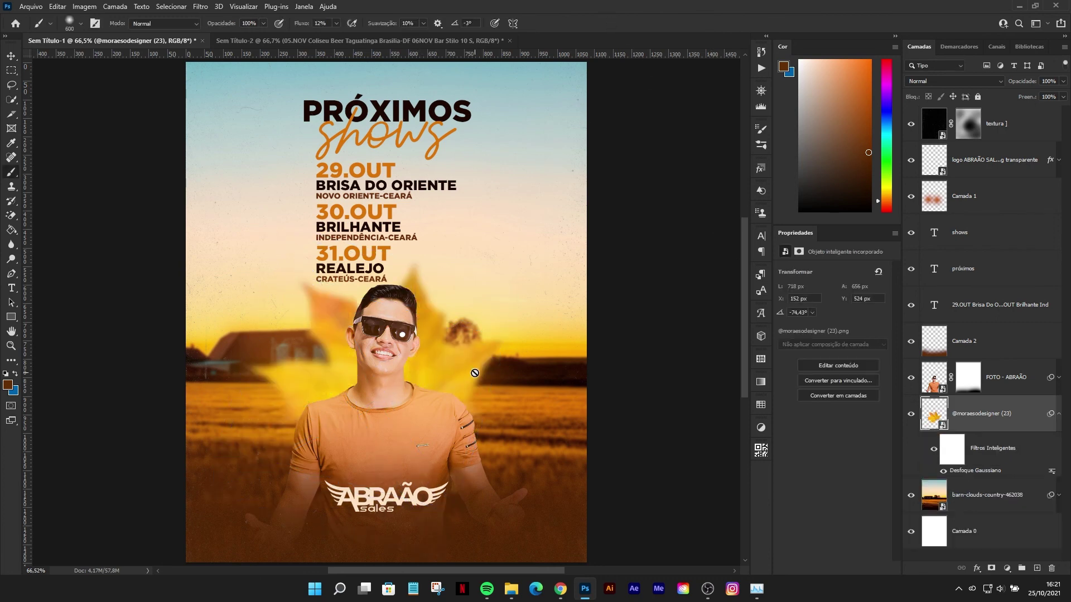
{"action": "key", "text": "v"}
{"action": "left_click", "coordinate": [971, 412]}
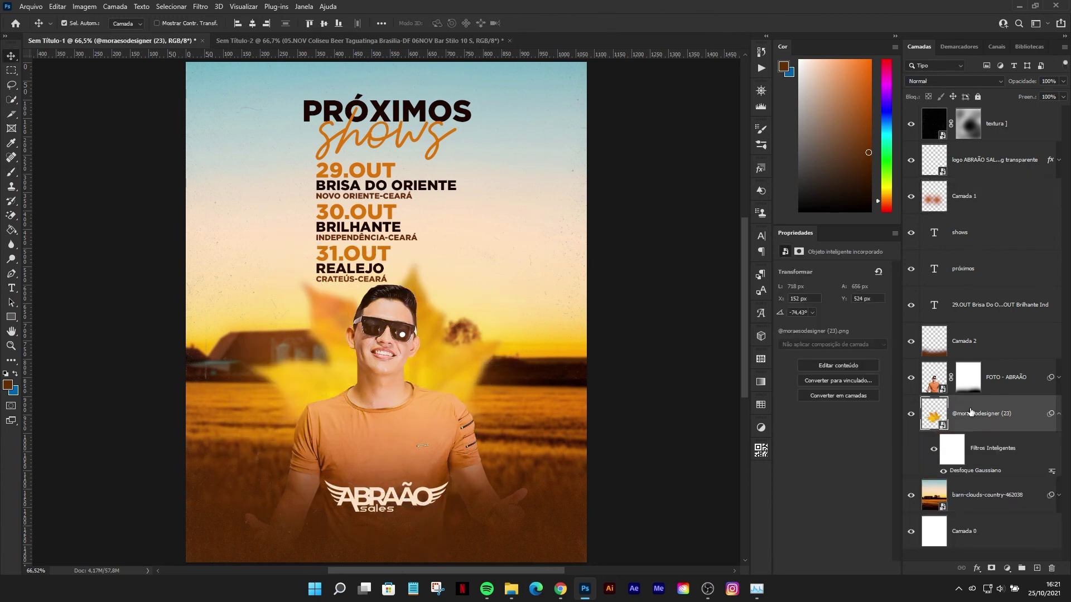
{"action": "key", "text": "Down"}
{"action": "key", "text": "Down"}
{"action": "key", "text": "Down"}
{"action": "key", "text": "Down"}
{"action": "key", "text": "Down"}
{"action": "key", "text": "Down"}
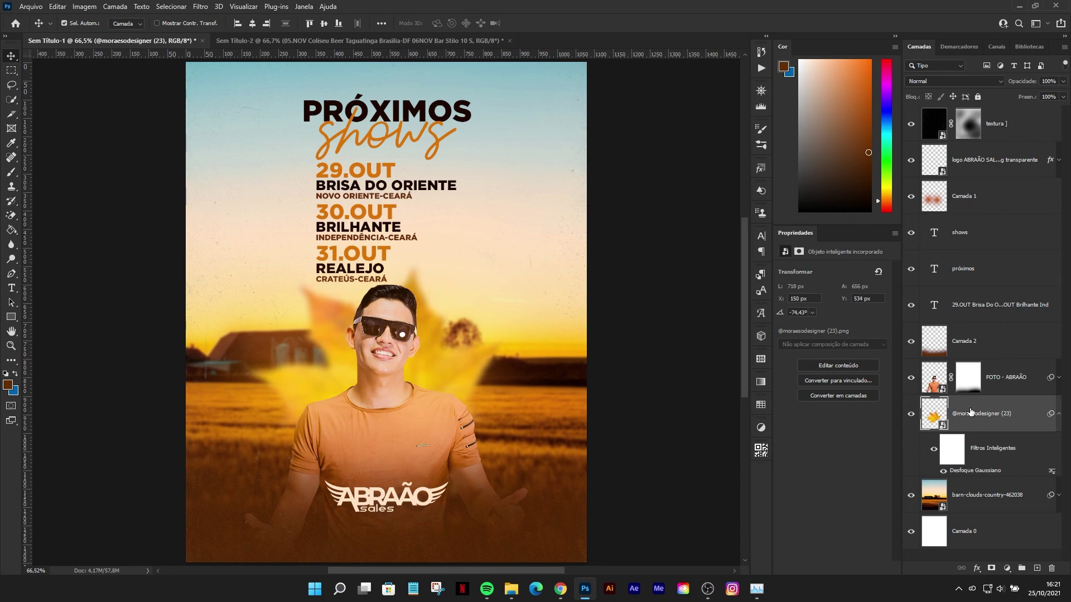
{"action": "key", "text": "Left"}
{"action": "key", "text": "Left"}
{"action": "key", "text": "Down"}
{"action": "key", "text": "Down"}
{"action": "key", "text": "Down"}
Step: Add a mask to the leaf layer and paint black to hide its bottom
{"action": "left_click", "coordinate": [991, 568]}
{"action": "key", "text": "d"}
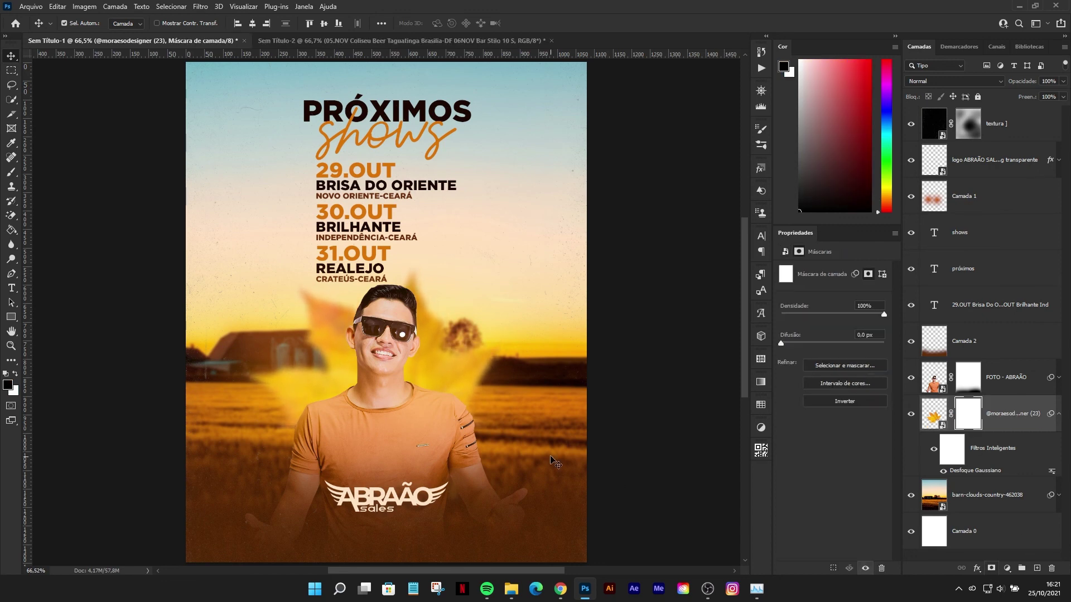
{"action": "key", "text": "b"}
{"action": "mouse_move", "coordinate": [377, 503]}
{"action": "left_mouse_down"}
{"action": "mouse_move", "coordinate": [479, 496]}
{"action": "mouse_move", "coordinate": [424, 494]}
{"action": "left_mouse_up"}
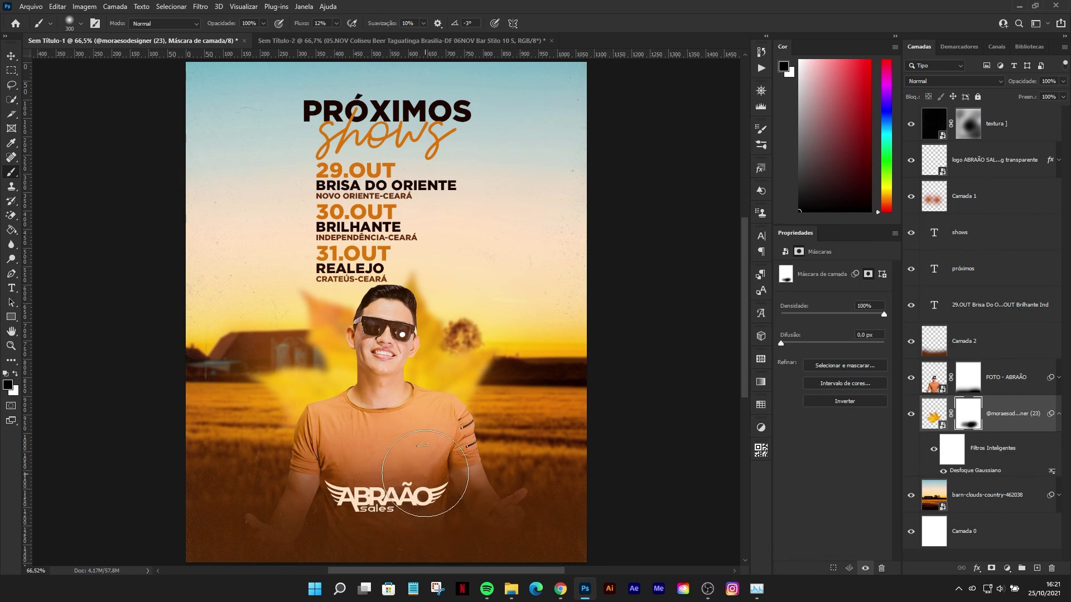
{"action": "left_click", "coordinate": [1012, 386]}
Step: Replace the photo's outer glow with a drop shadow: 24% opacity, 23° angle, 9 px distance, 13 px size
{"action": "left_click", "coordinate": [510, 281]}
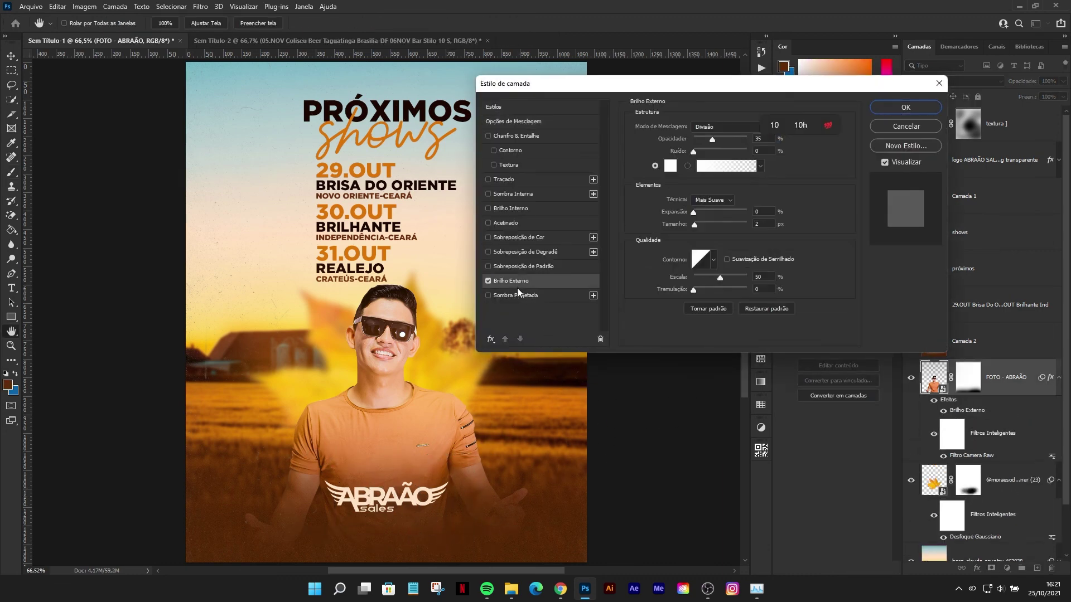
{"action": "left_click", "coordinate": [488, 280]}
{"action": "left_click", "coordinate": [508, 295]}
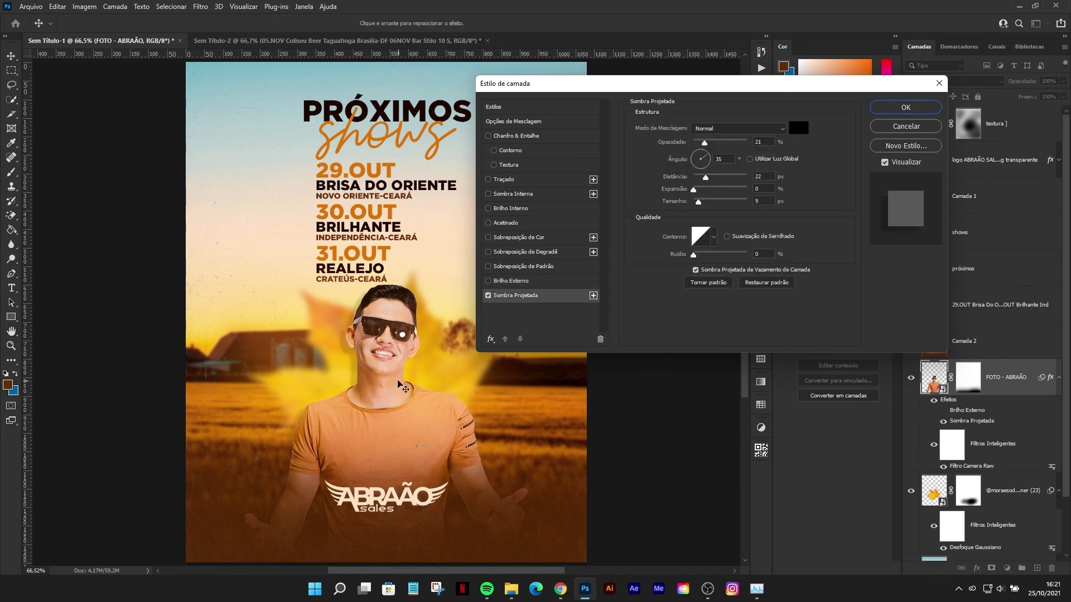
{"action": "left_click_drag", "start_coordinate": [707, 144], "coordinate": [711, 144]}
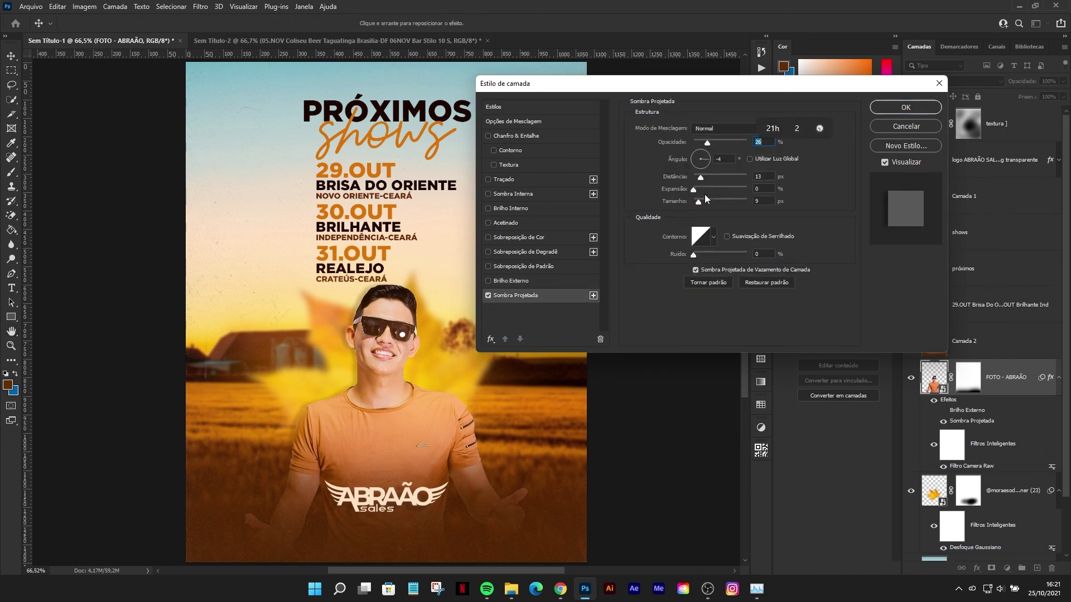
{"action": "mouse_move", "coordinate": [696, 202]}
{"action": "left_mouse_down"}
{"action": "mouse_move", "coordinate": [695, 177]}
{"action": "mouse_move", "coordinate": [703, 202]}
{"action": "left_mouse_up"}
{"action": "left_click", "coordinate": [716, 142]}
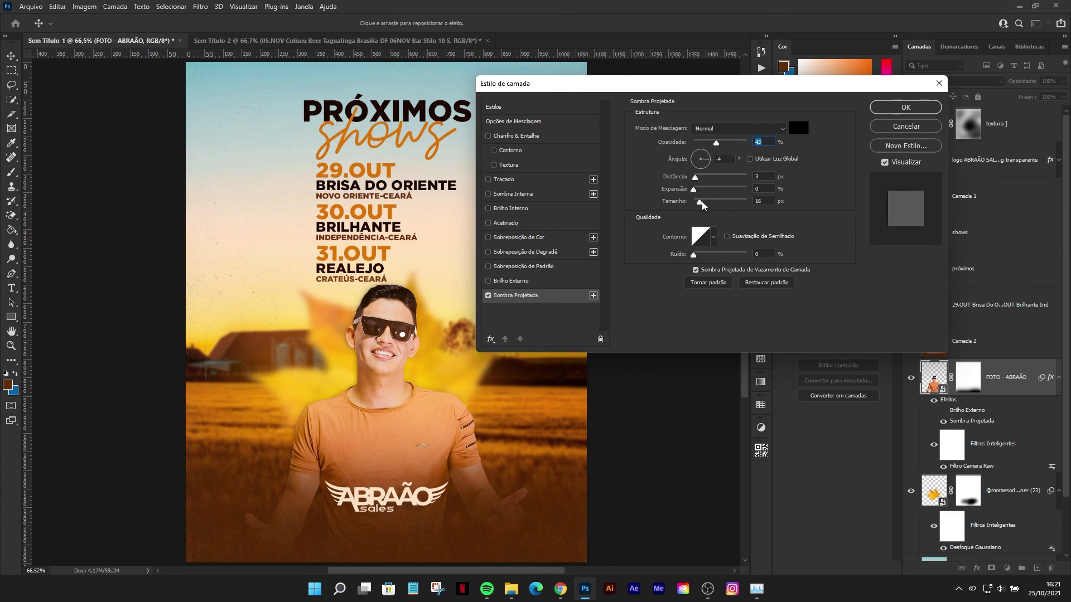
{"action": "left_click_drag", "start_coordinate": [724, 143], "coordinate": [728, 144]}
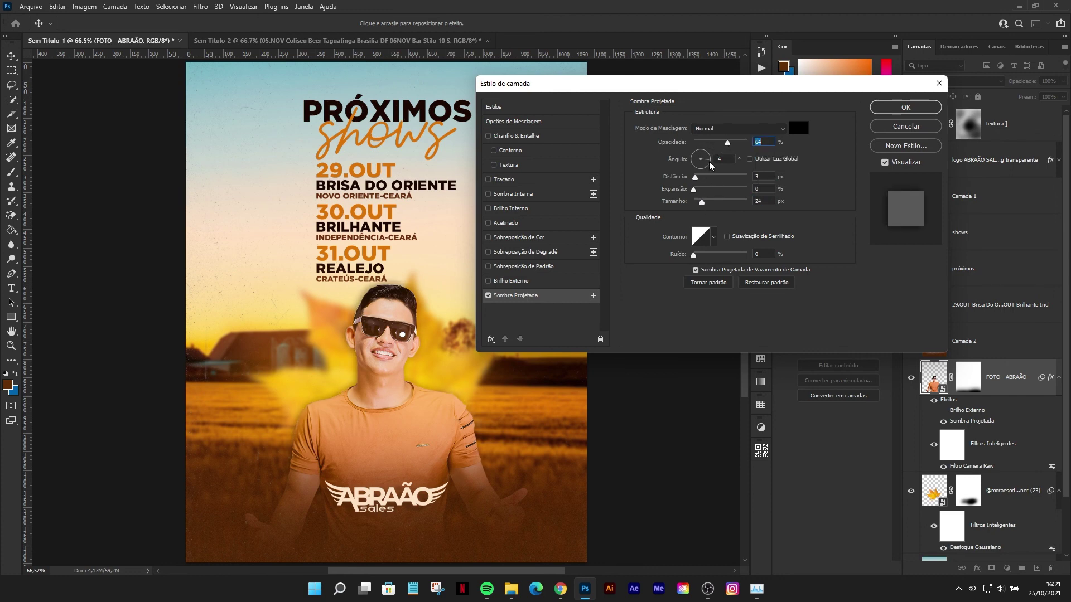
{"action": "left_click_drag", "start_coordinate": [704, 202], "coordinate": [699, 202]}
{"action": "left_click_drag", "start_coordinate": [413, 368], "coordinate": [406, 373]}
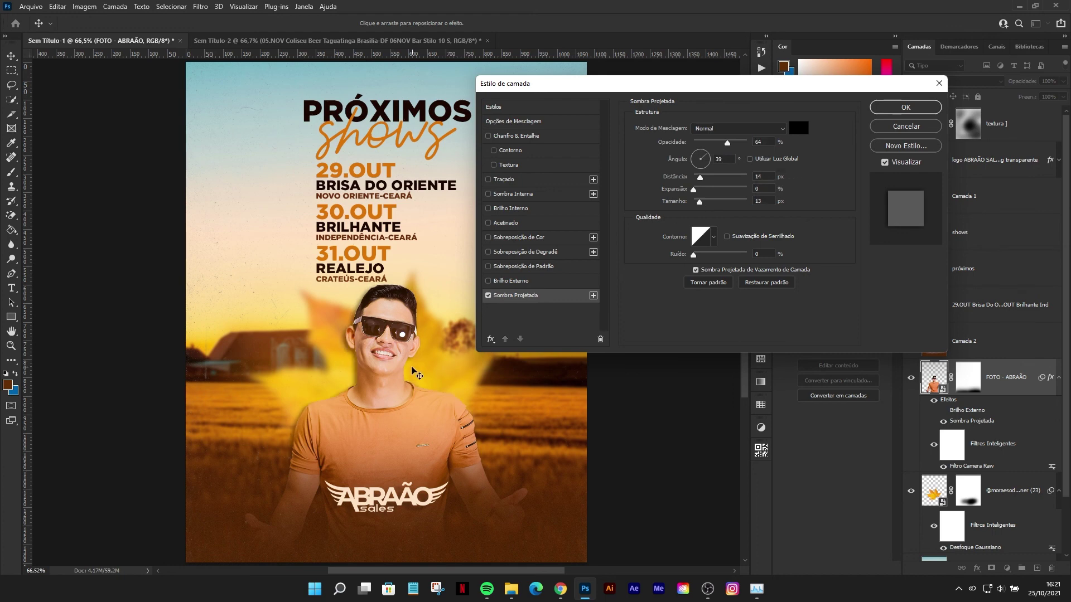
{"action": "left_click_drag", "start_coordinate": [722, 145], "coordinate": [706, 144]}
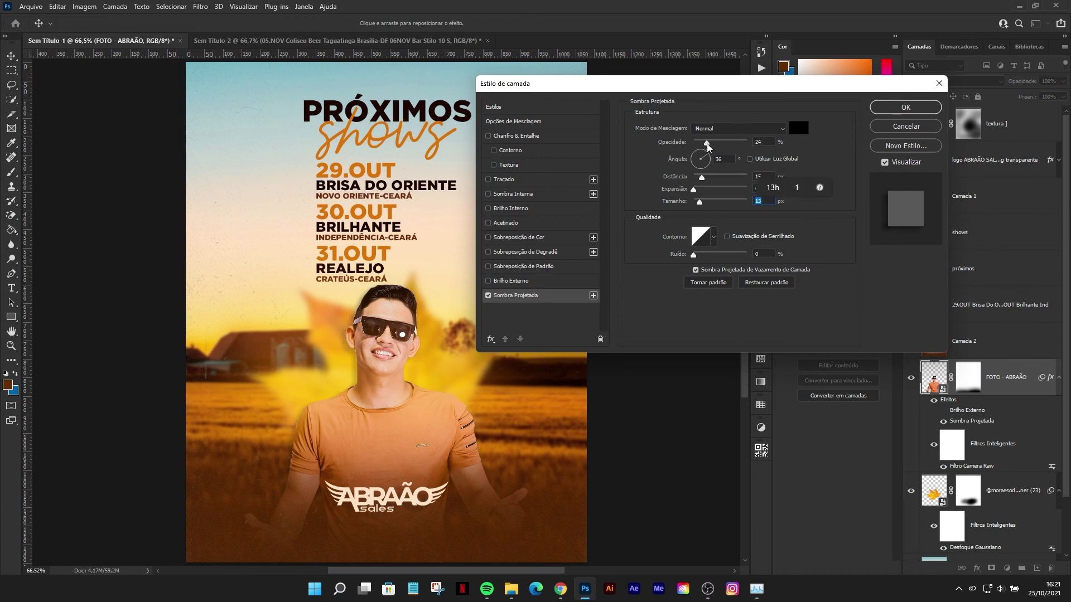
{"action": "left_click_drag", "start_coordinate": [389, 378], "coordinate": [391, 375]}
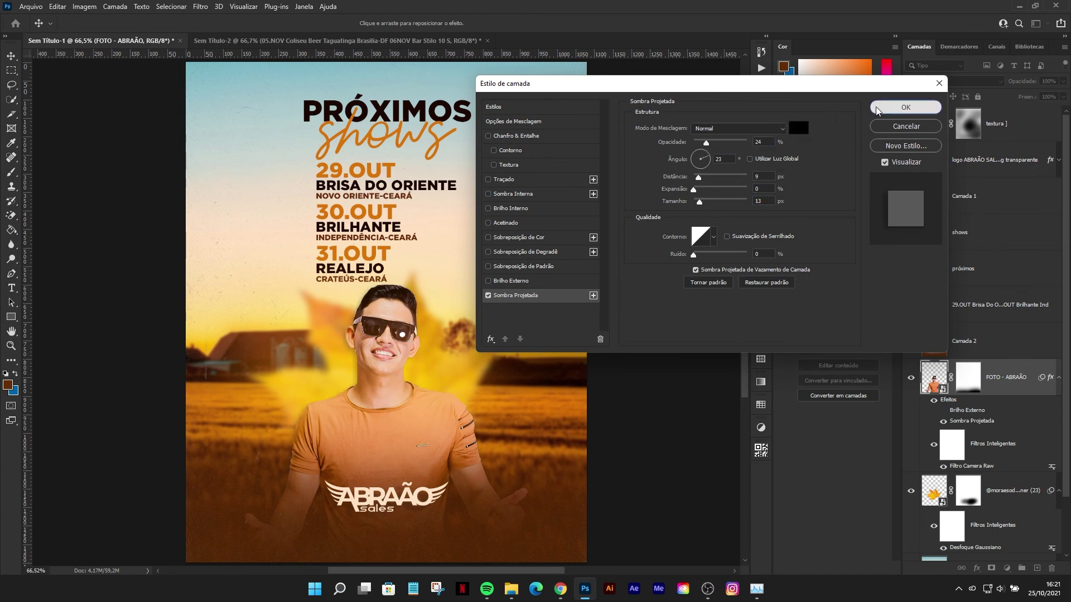
{"action": "left_click", "coordinate": [906, 107]}
Step: Duplicate all layers from textura down to Camada 0 and merge the copies into one smart object
{"action": "scroll", "coordinate": [472, 230], "scroll_direction": "down", "scroll_amount": 1}
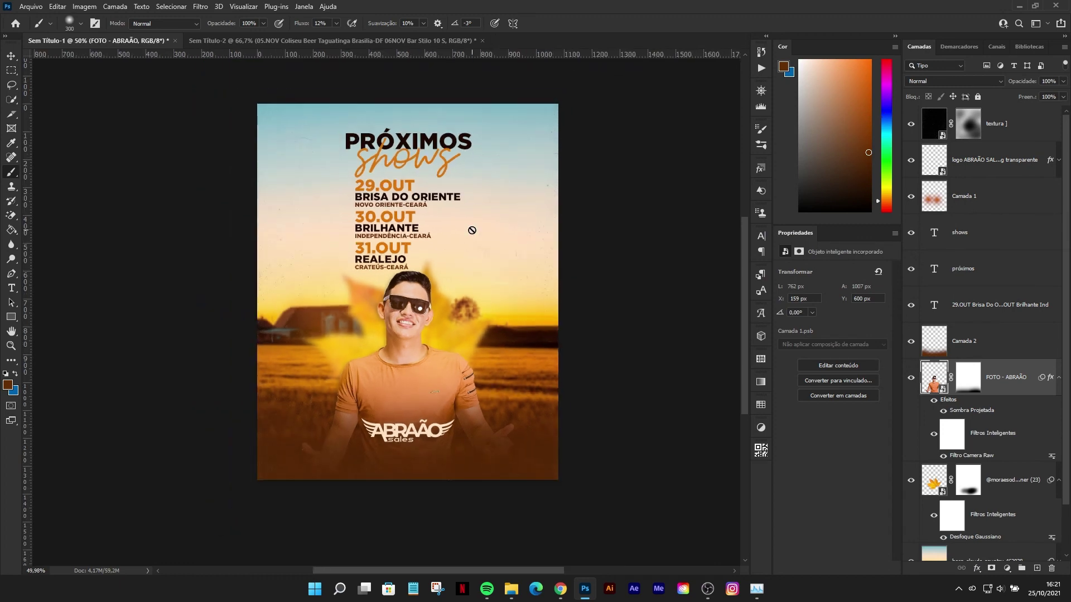
{"action": "key", "text": "v"}
{"action": "scroll", "coordinate": [1006, 223], "scroll_direction": "down", "scroll_amount": 5}
{"action": "left_click", "coordinate": [1007, 223]}
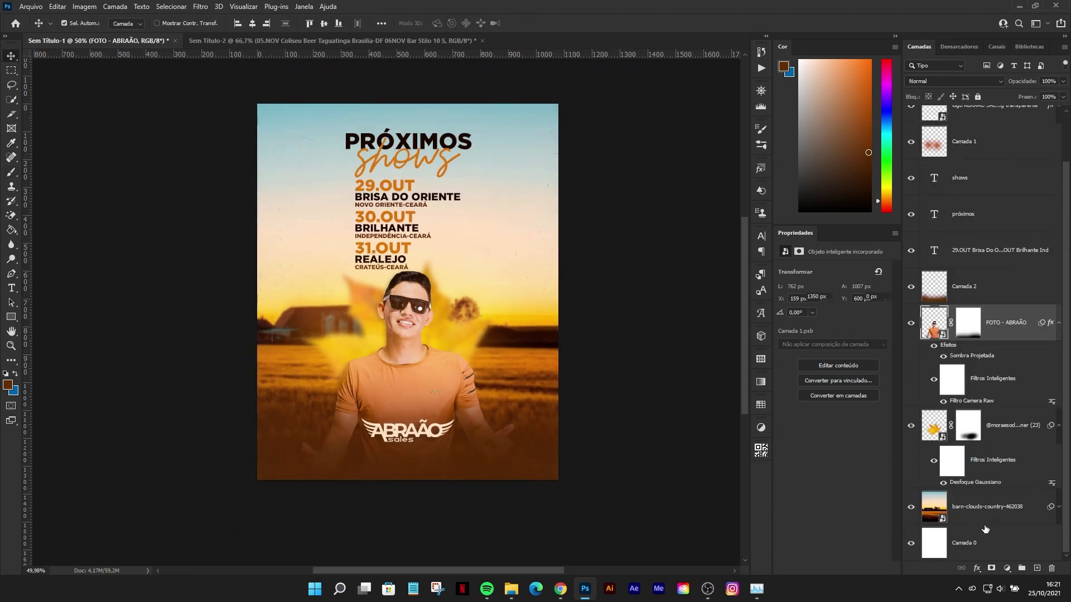
{"action": "scroll", "coordinate": [1006, 223], "scroll_direction": "up", "scroll_amount": 5}
{"action": "left_click", "coordinate": [990, 138], "text": "shift"}
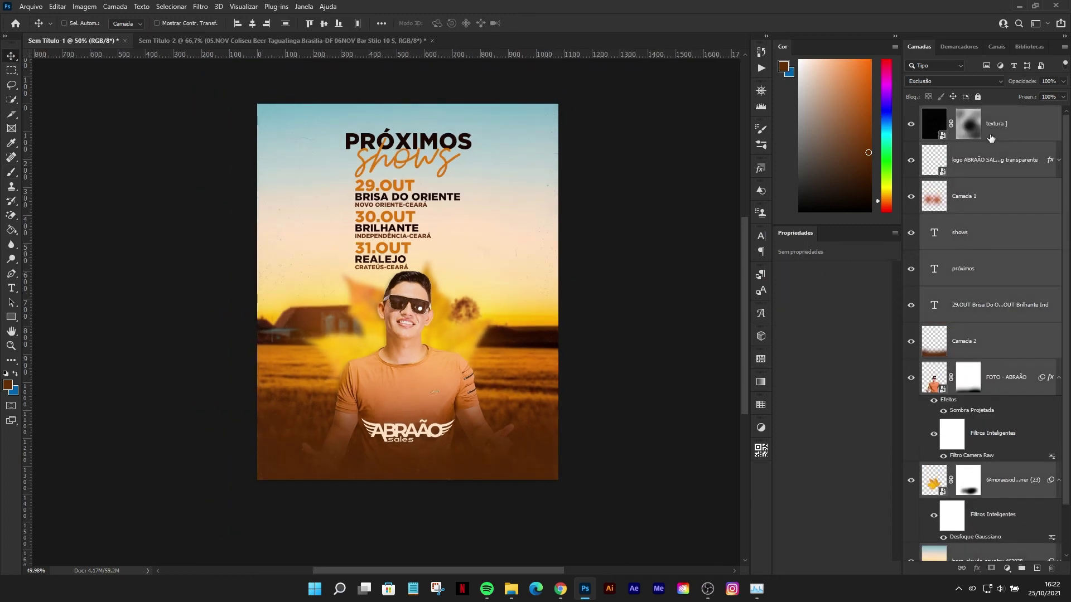
{"action": "key", "text": "ctrl+k"}
{"action": "key", "text": "Escape"}
{"action": "key", "text": "ctrl+j"}
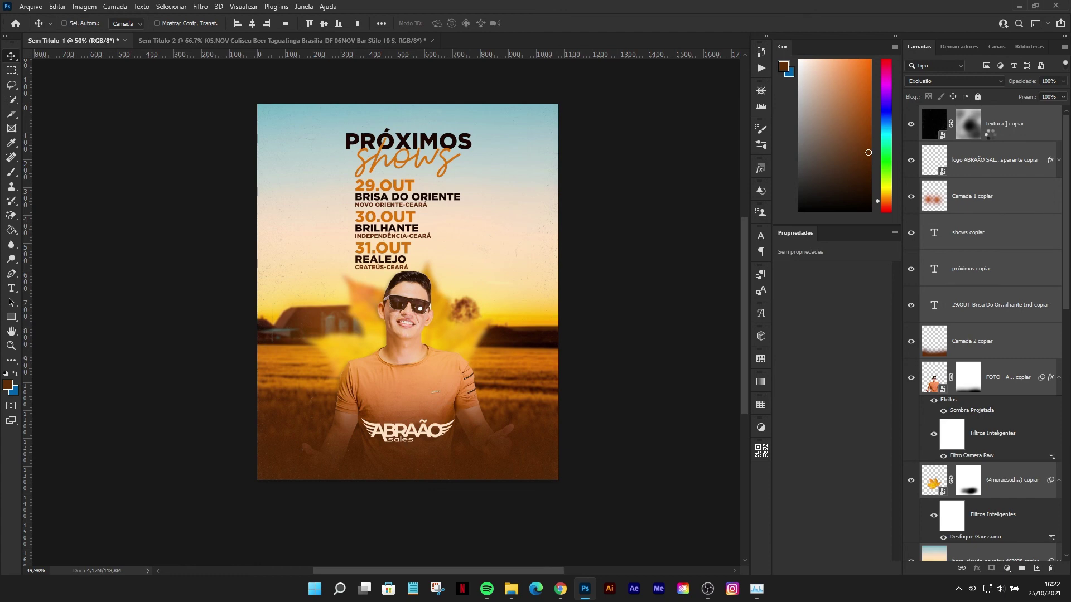
{"action": "key", "text": "ctrl+shift+alt+s"}
{"action": "key", "text": "ctrl"}
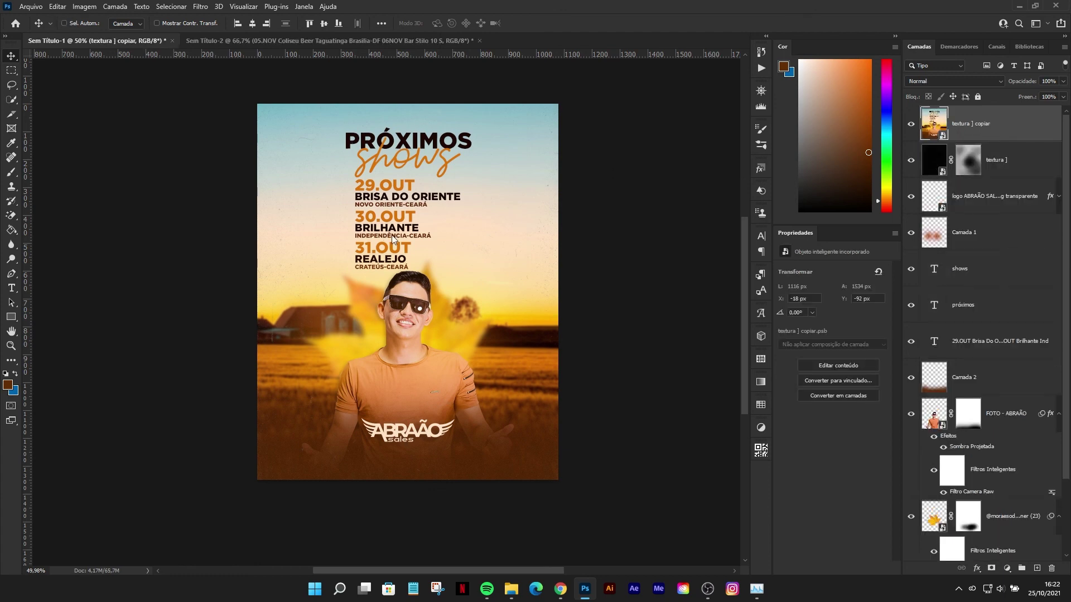
Step: Apply a Camera Raw filter to the merged copy with Clarity +22 and Whites -7
{"action": "key", "text": "ctrl+shift+a"}
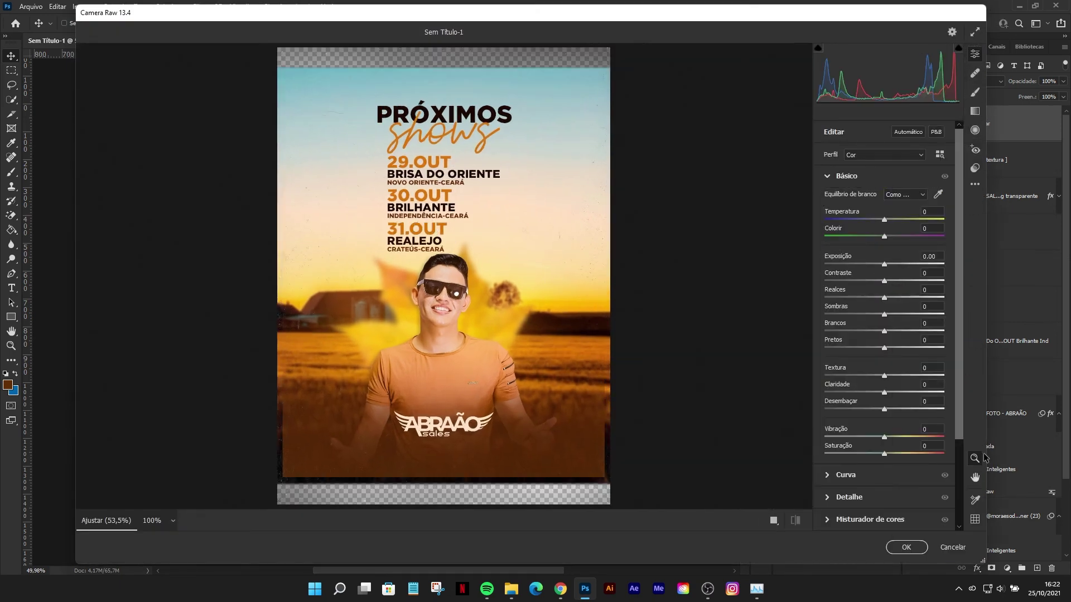
{"action": "left_click_drag", "start_coordinate": [885, 393], "coordinate": [898, 393]}
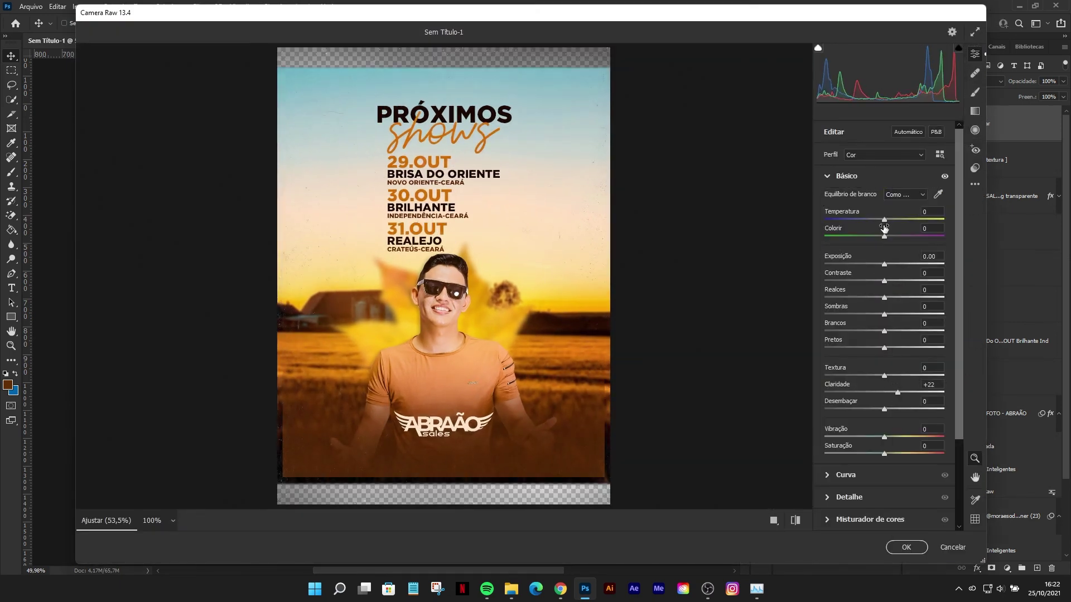
{"action": "left_click_drag", "start_coordinate": [885, 332], "coordinate": [889, 281]}
{"action": "double_click", "coordinate": [891, 296]}
{"action": "left_click", "coordinate": [906, 546]}
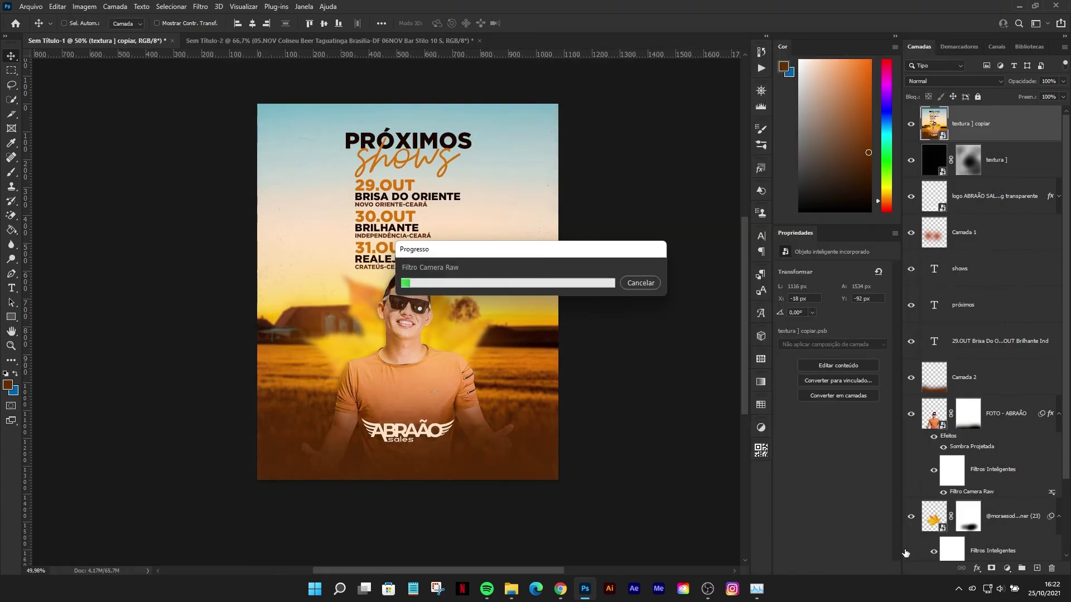
{"action": "key", "text": "ctrl+0"}
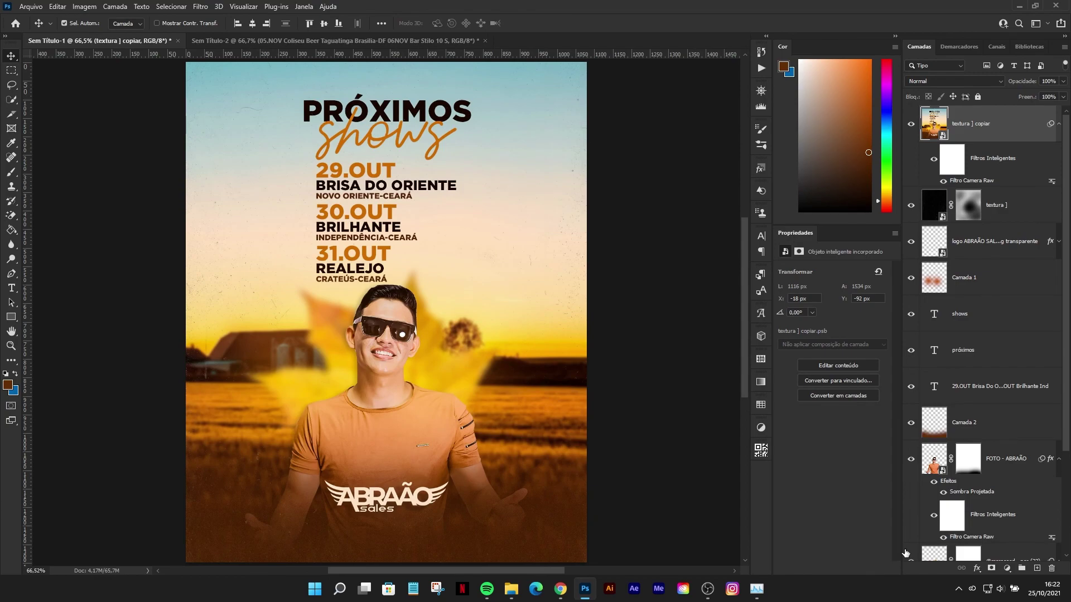